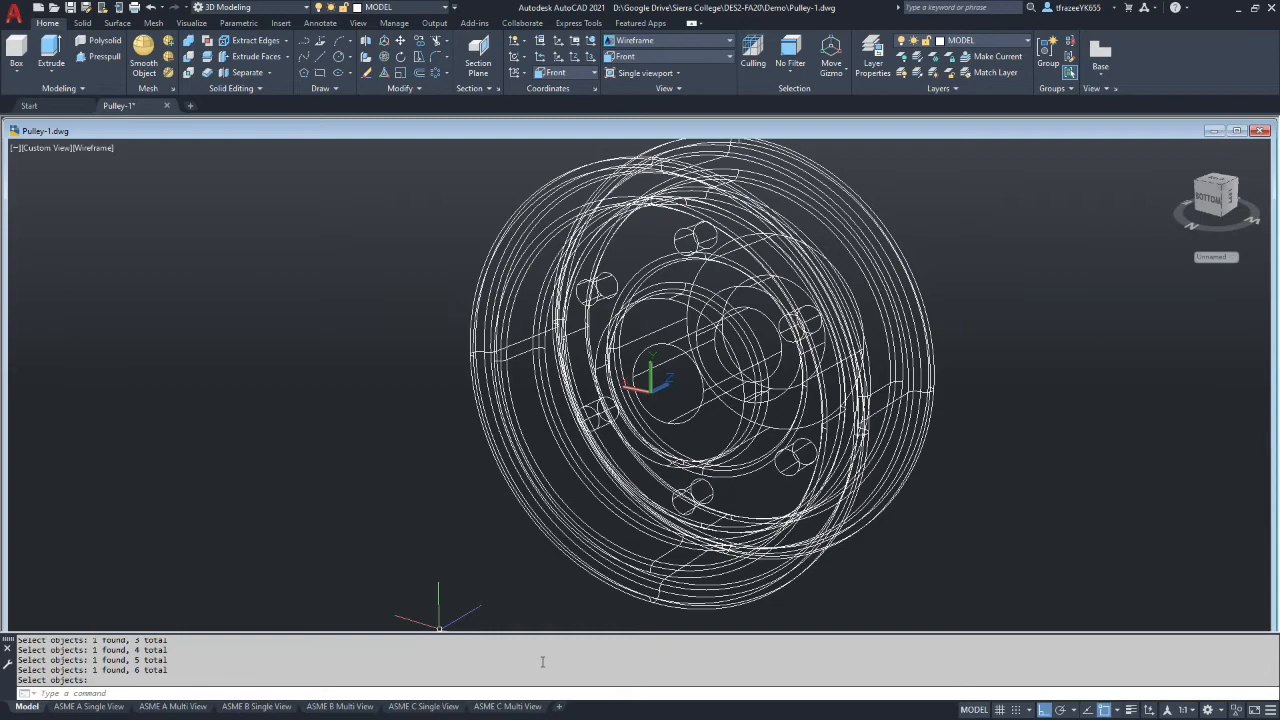
# Step: Switch the pulley model to the Top view and set the coordinate system to Top
pyautogui.moveTo(928, 454); pyautogui.dragTo(700, 422, button='middle')
pyautogui.keyDown('shift'); pyautogui.moveTo(826, 414); pyautogui.dragTo(666, 500, button='middle'); pyautogui.keyUp('shift')
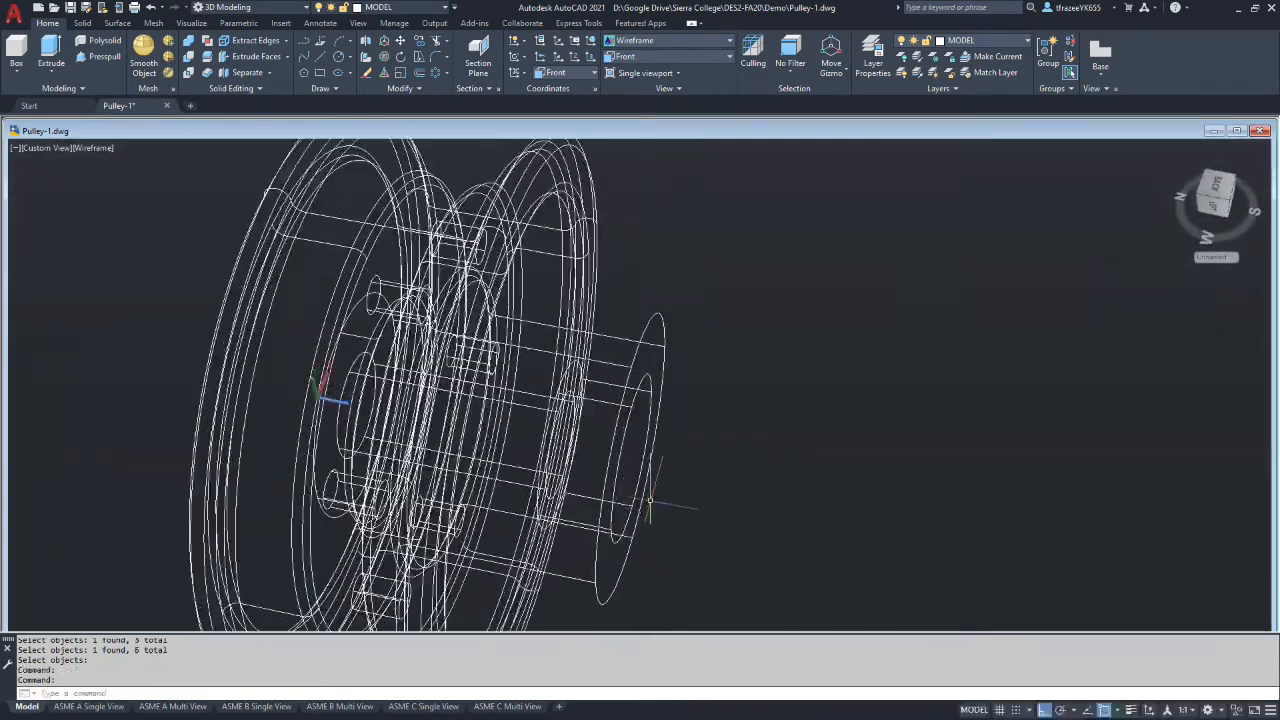
pyautogui.scroll(-3, 690, 393)
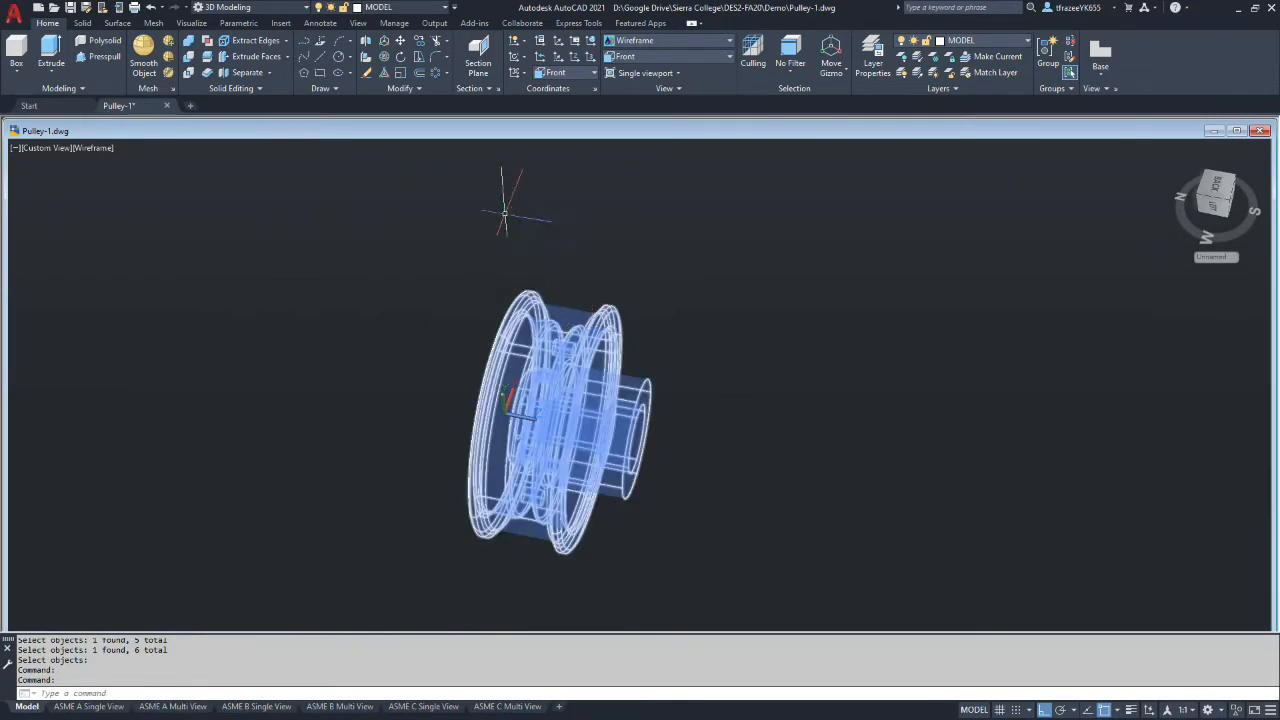
pyautogui.click(670, 56)
pyautogui.click(641, 72)
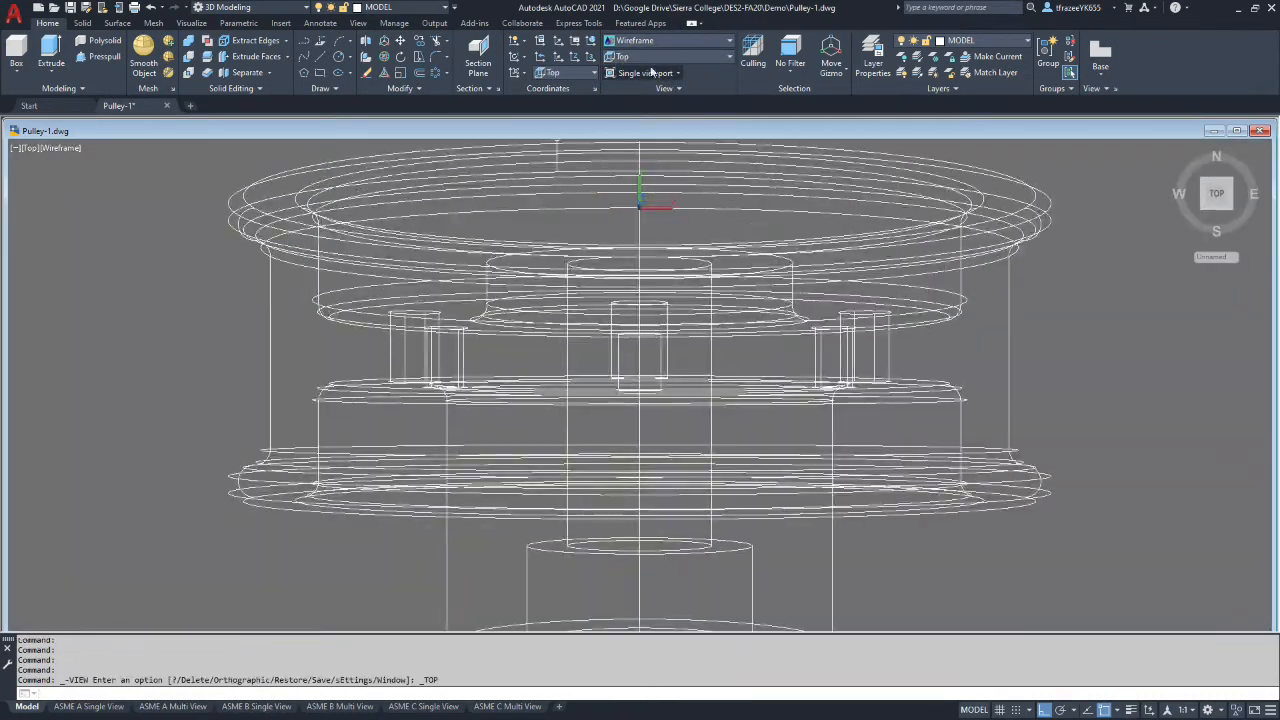
pyautogui.click(578, 73)
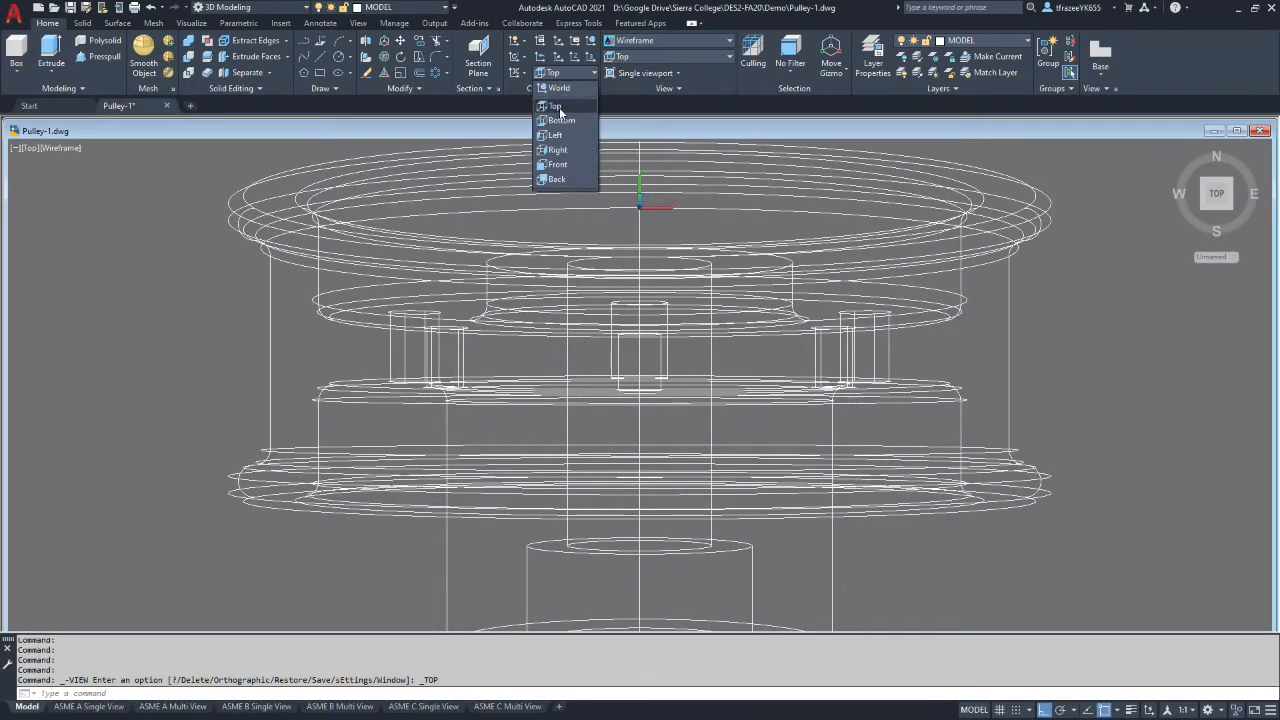
pyautogui.click(561, 95)
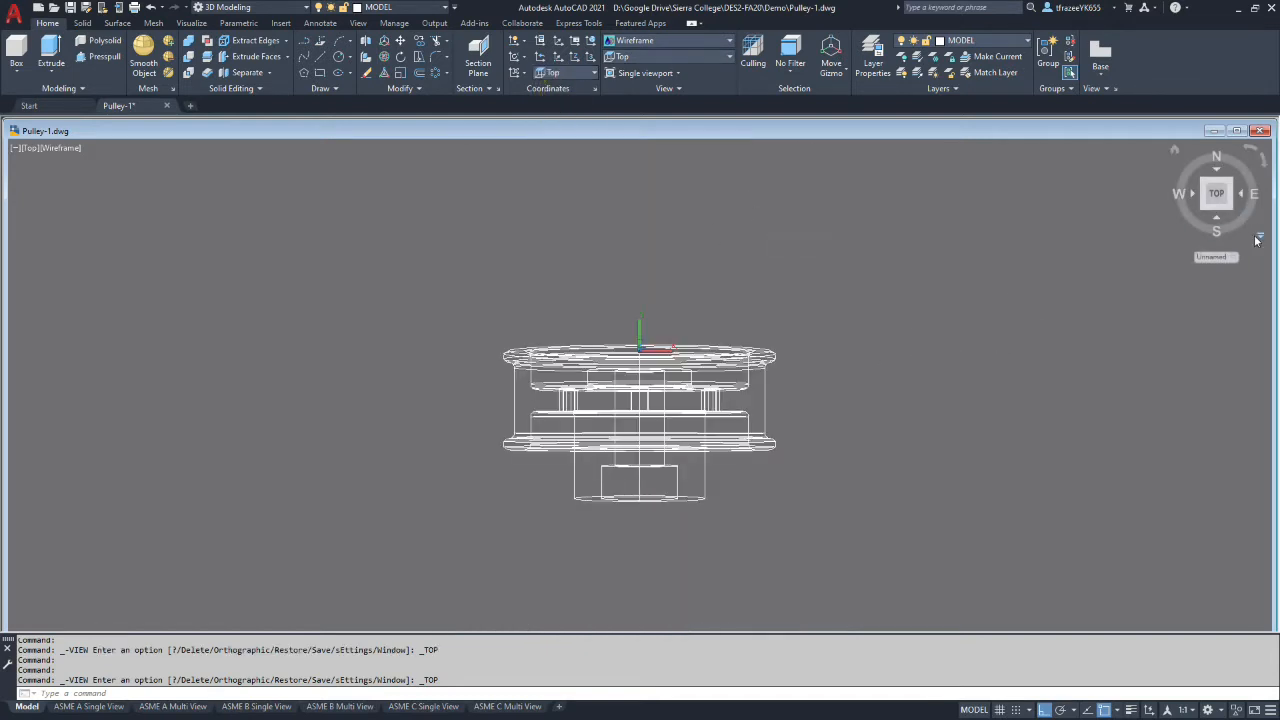
# Step: Set the model view to parallel projection and undo the last zoom change
pyautogui.click(1259, 241)
pyautogui.click(1150, 264)
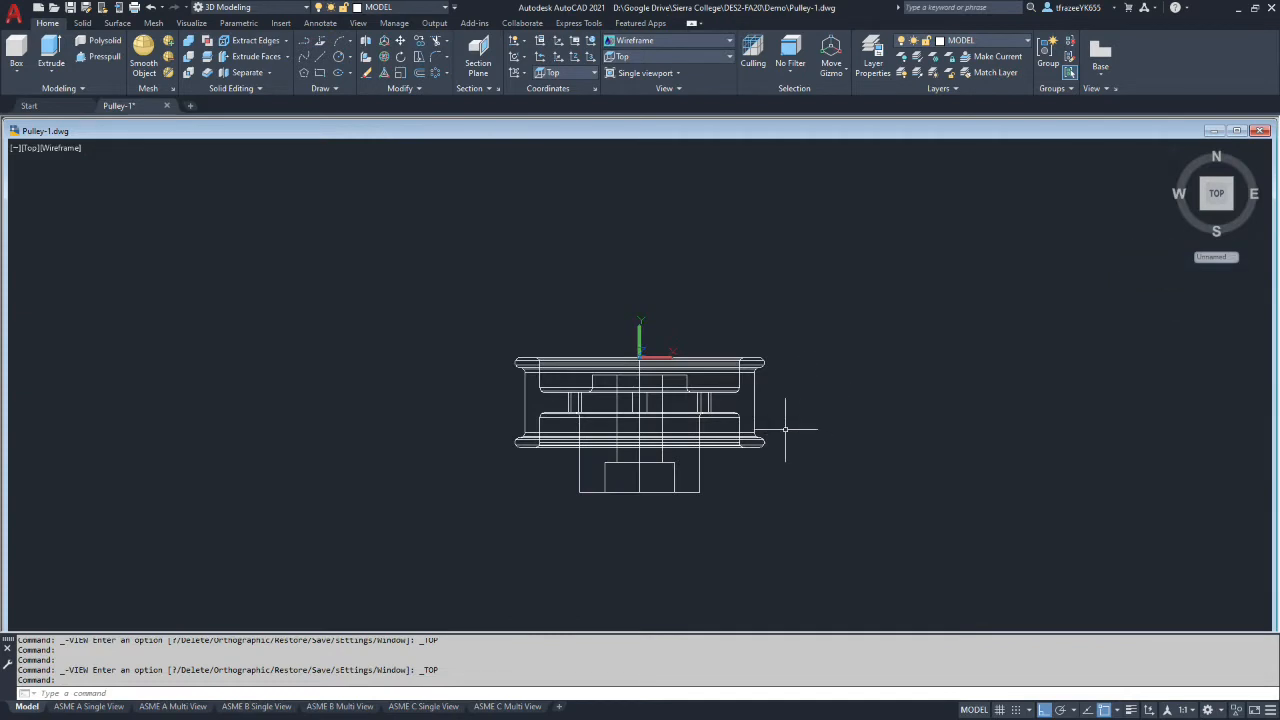
pyautogui.hotkey('ctrl', 'z')
# Step: Toggle on grid snap and draw a horizontal line from the origin to beyond the pulley's rim on the positive X side
pyautogui.click(306, 58)
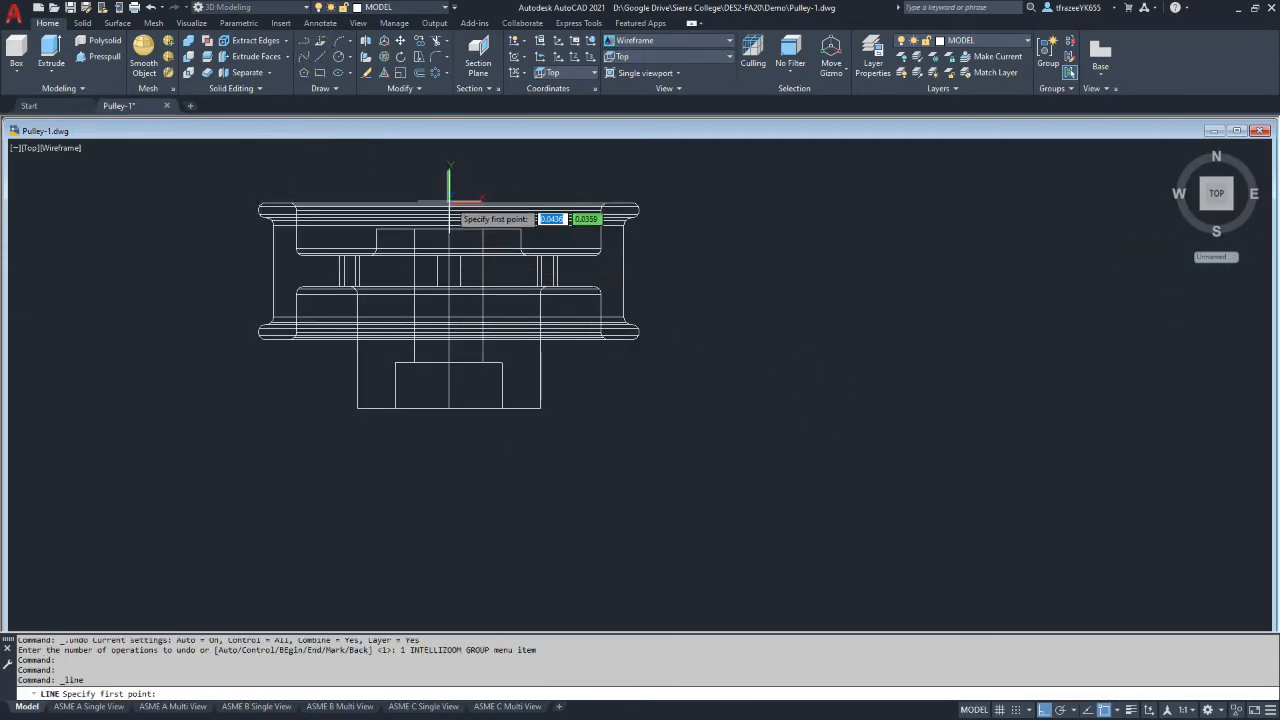
pyautogui.click(1018, 710)
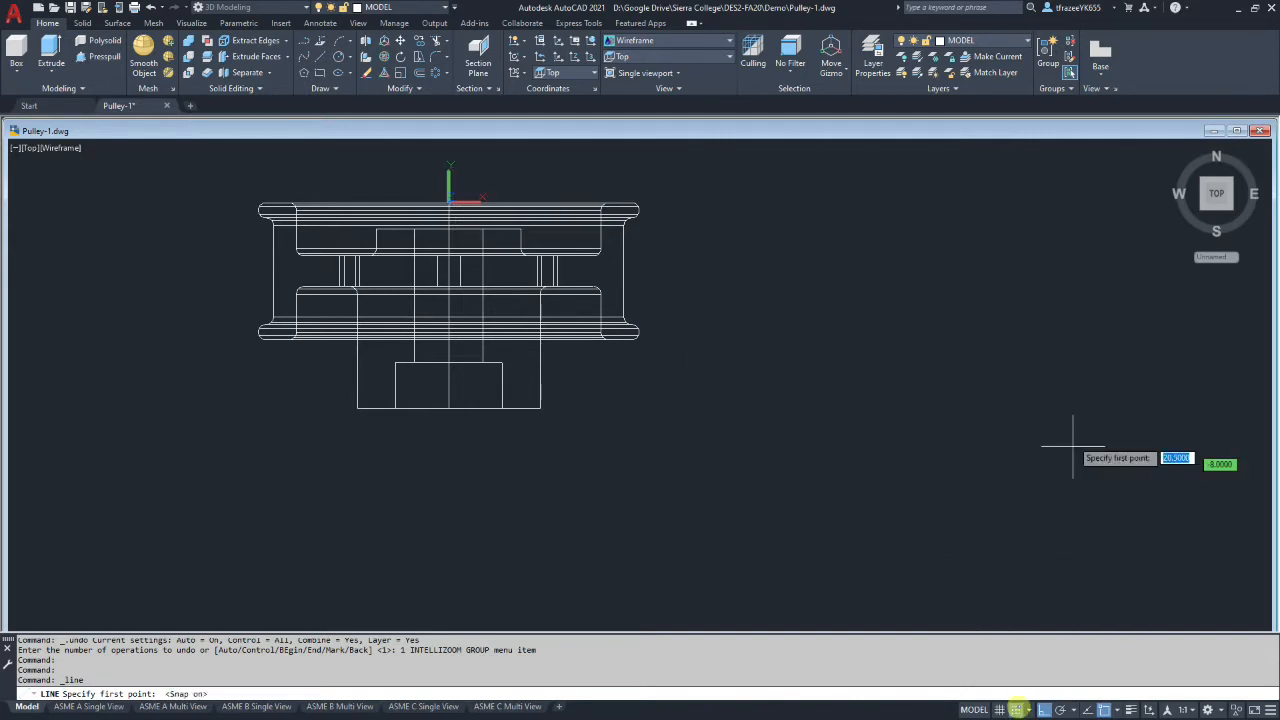
pyautogui.click(450, 202)
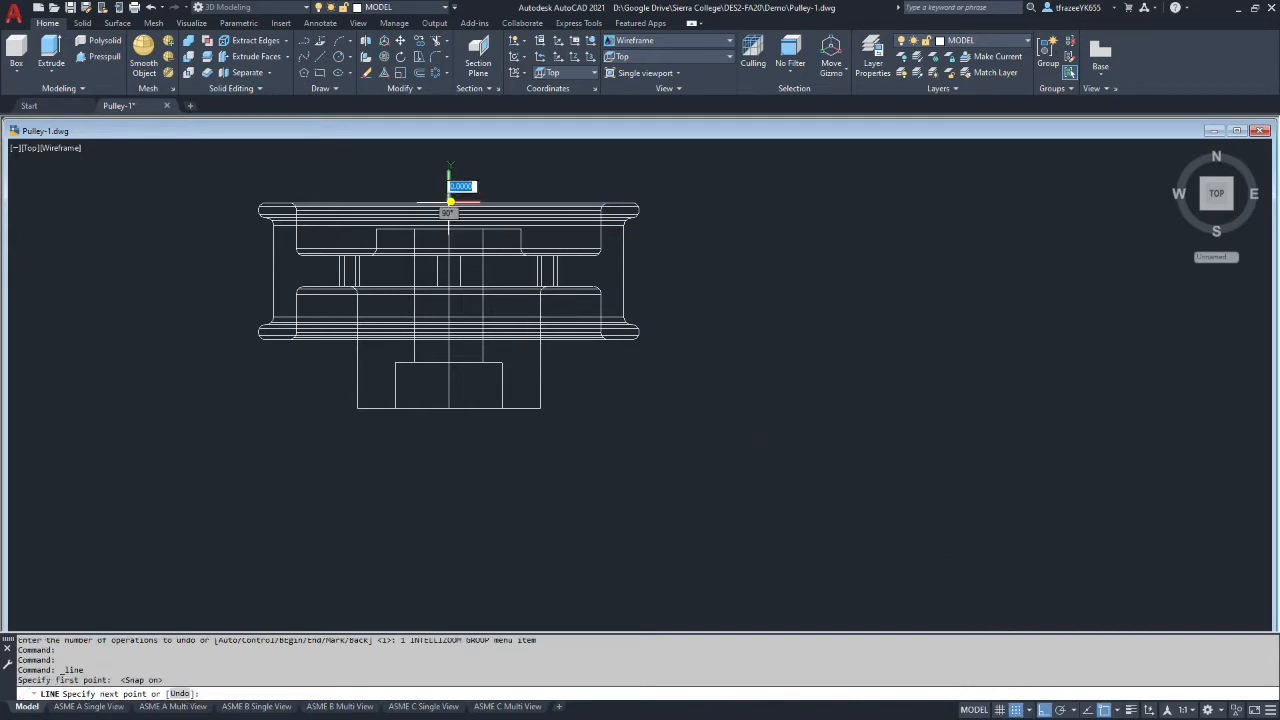
pyautogui.click(829, 186)
pyautogui.press('Escape')
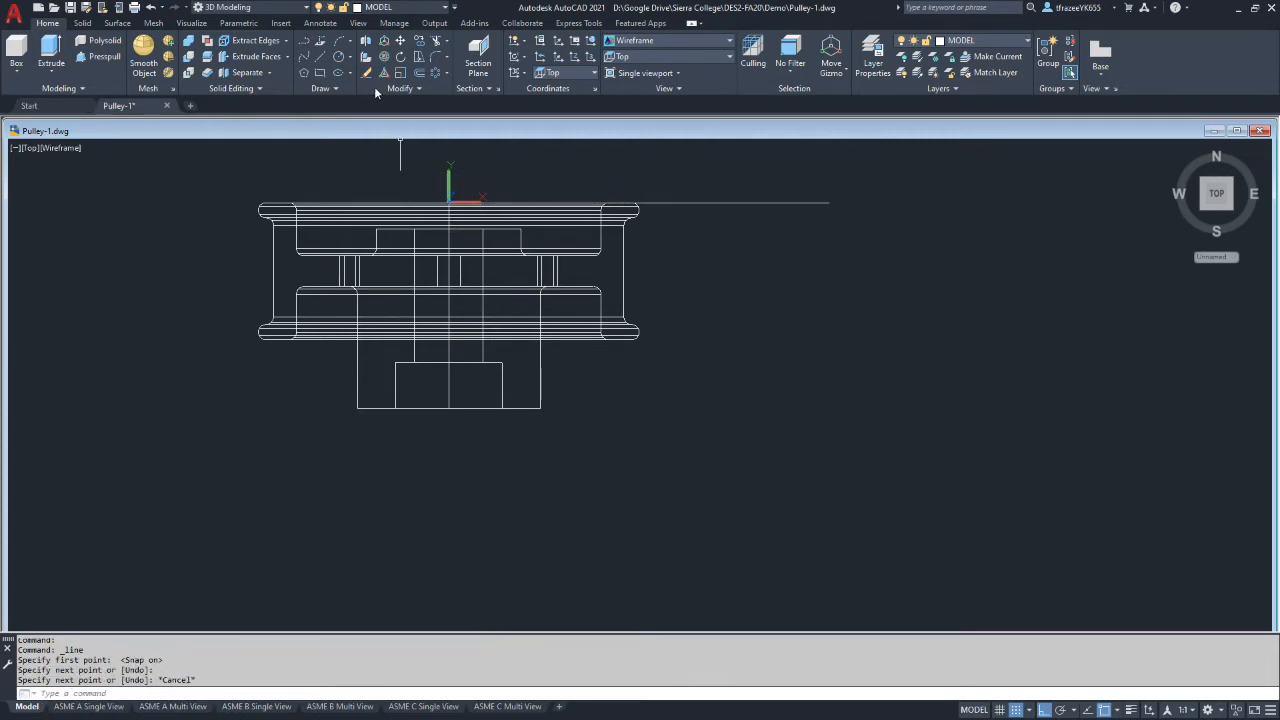
# Step: Draw a vertical line from the origin along the pulley's axis to beyond the end of the hub
pyautogui.click(320, 56)
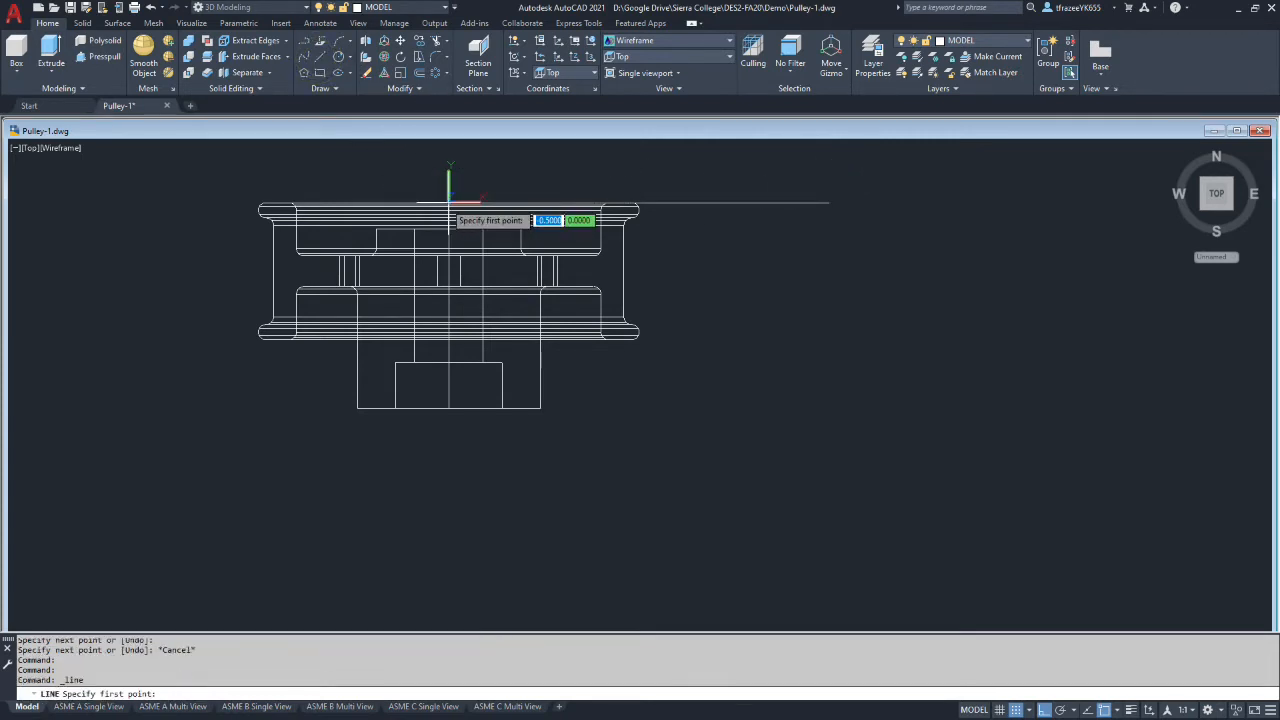
pyautogui.click(449, 202)
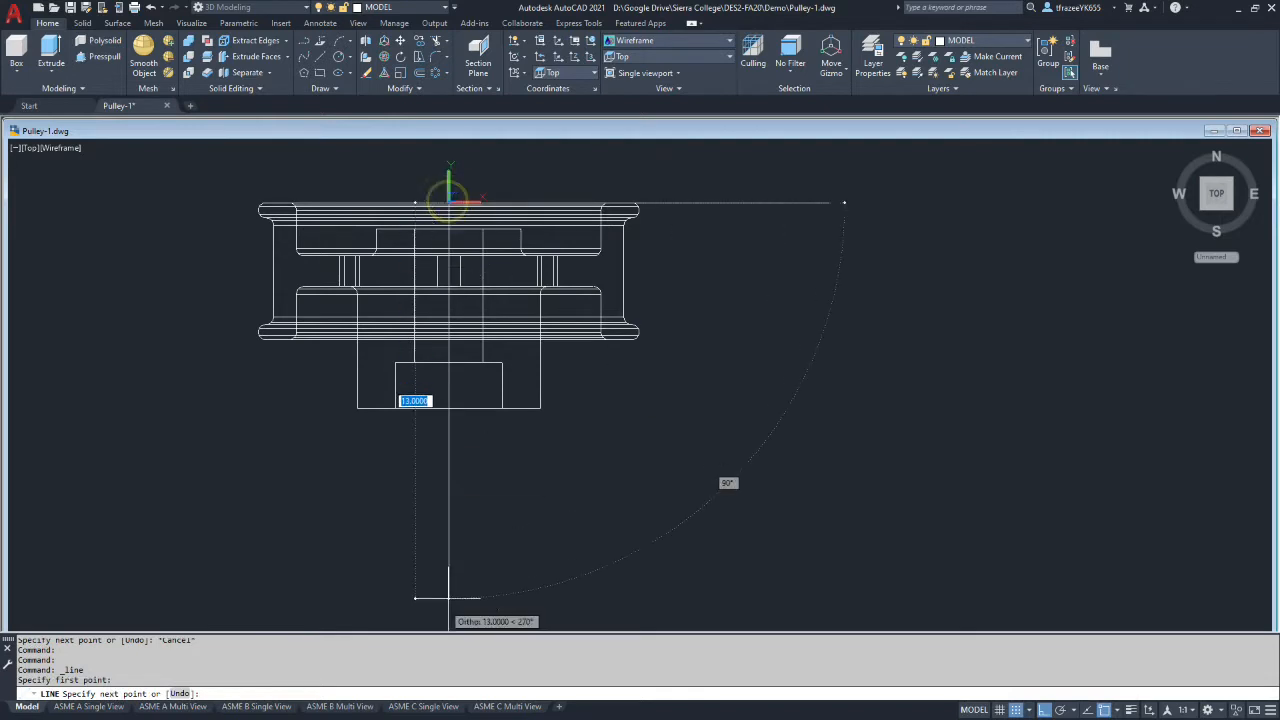
pyautogui.click(460, 521)
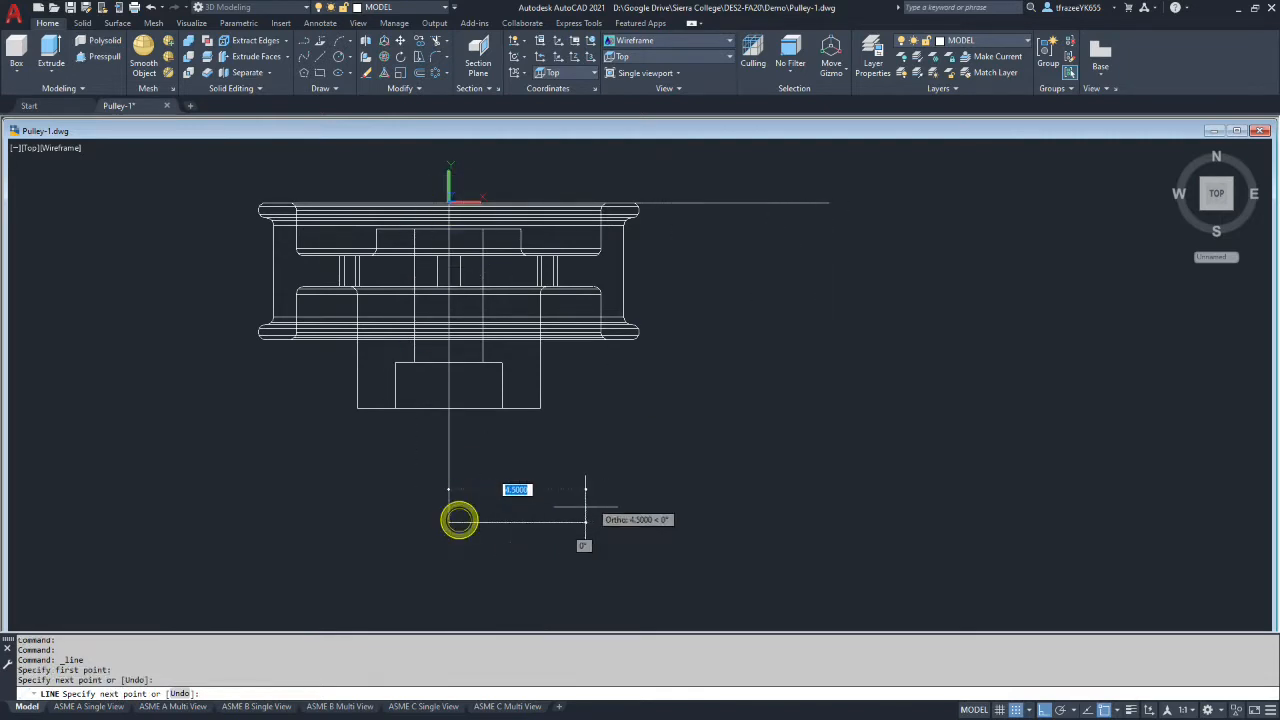
pyautogui.press('Escape')
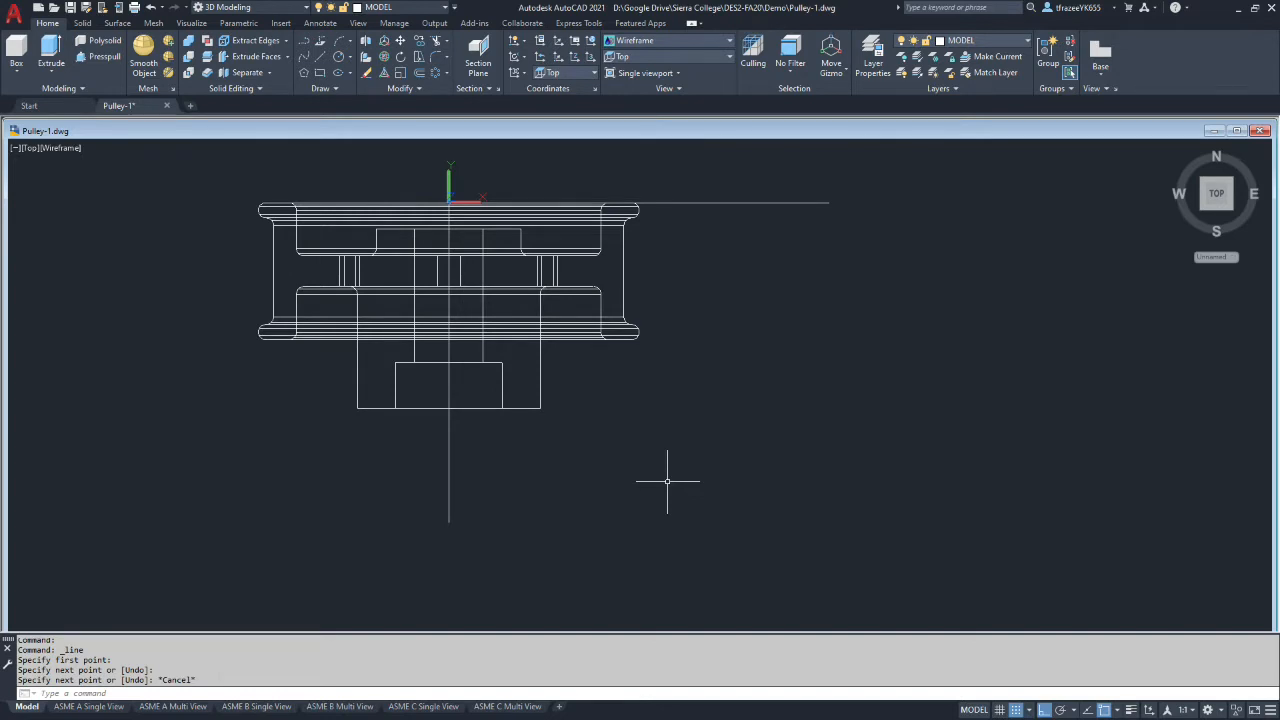
# Step: Offset the horizontal line 6 units from the origin toward the end of the hub
pyautogui.click(419, 75)
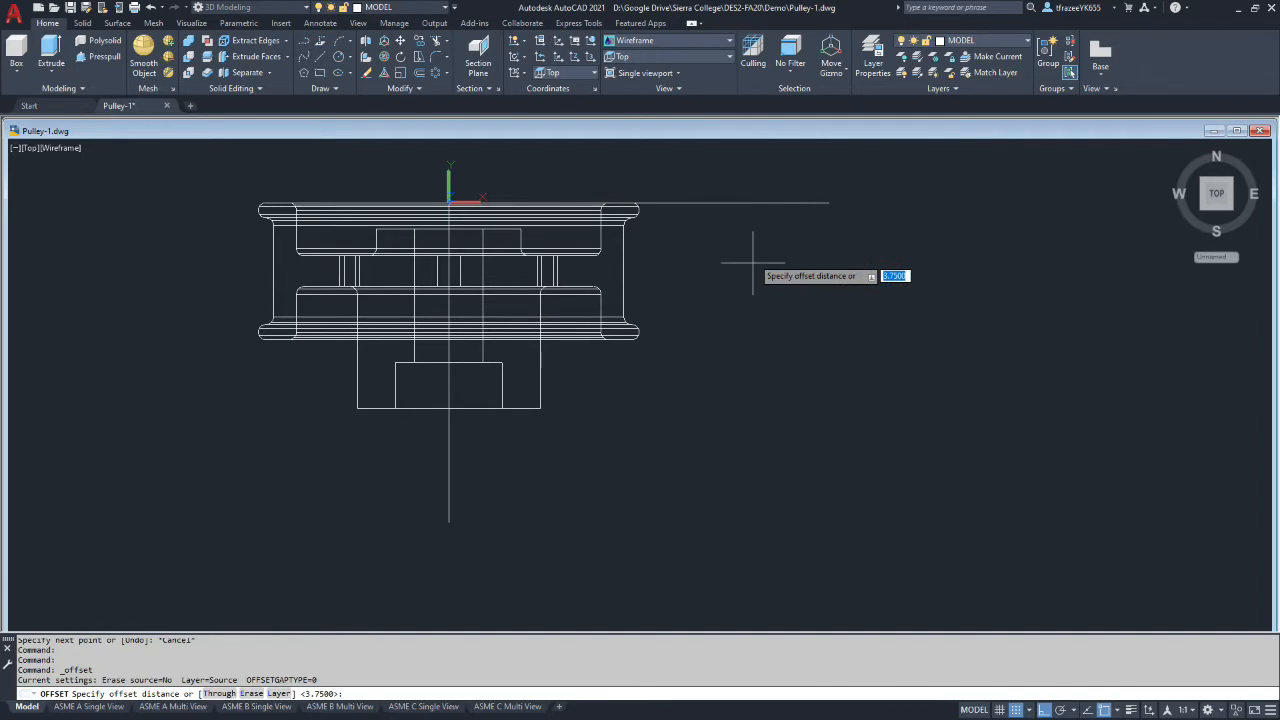
pyautogui.write('6')
pyautogui.press('Return')
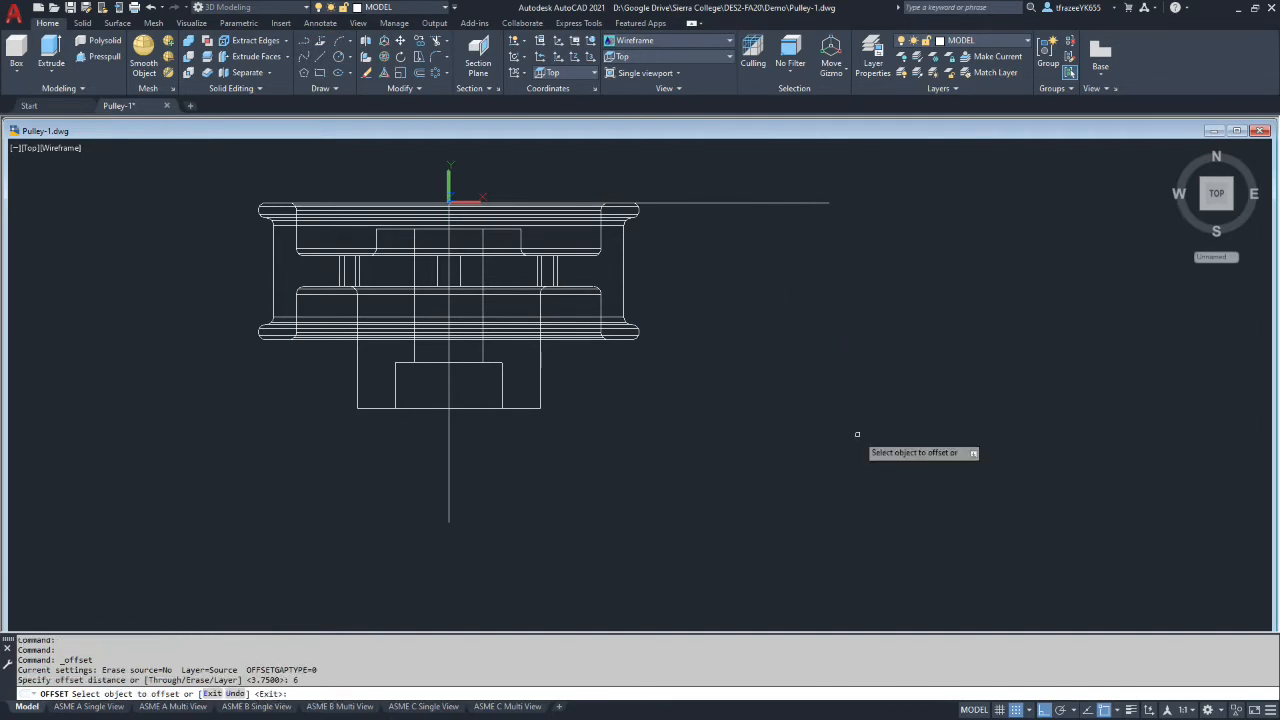
pyautogui.click(722, 204)
pyautogui.click(736, 259)
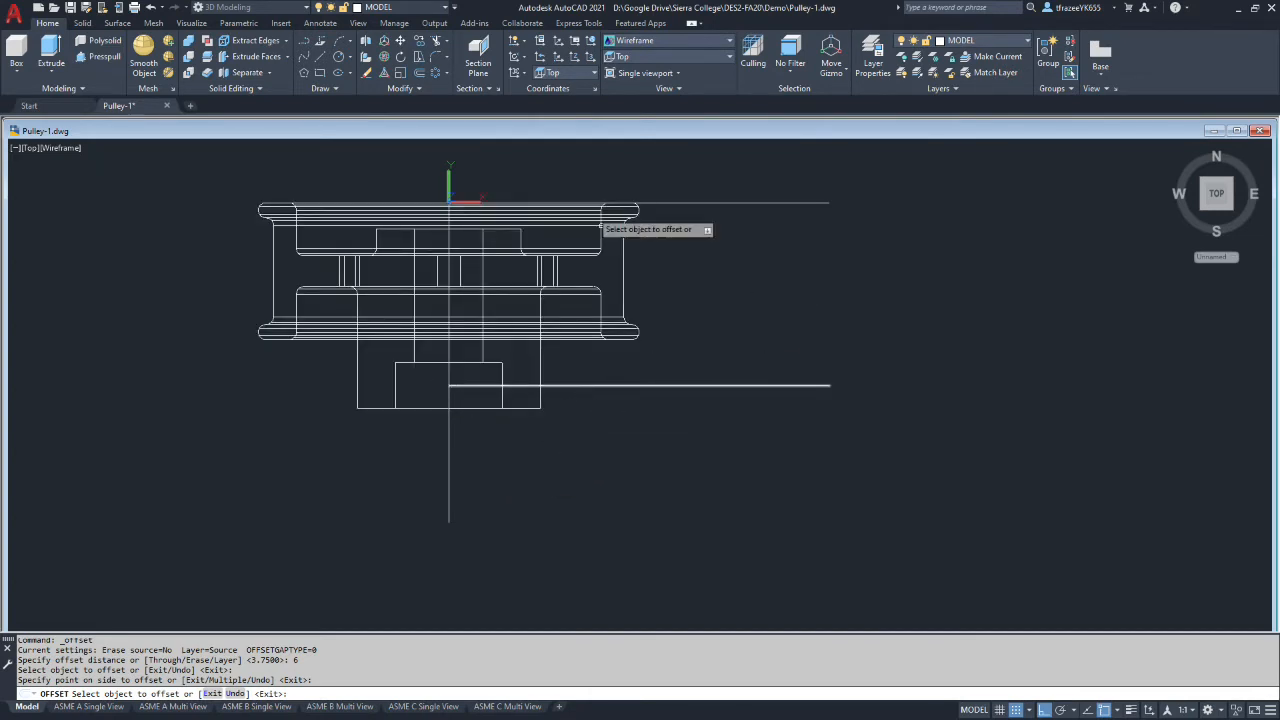
pyautogui.click(339, 58)
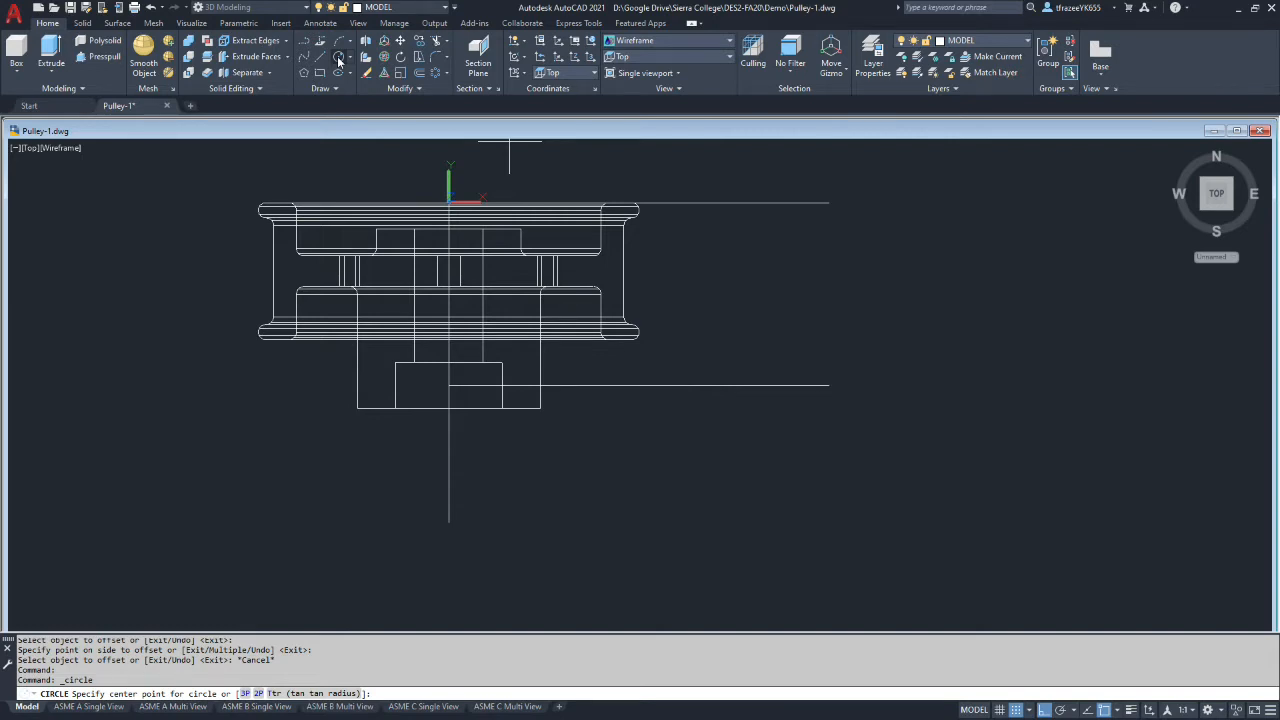
pyautogui.moveTo(677, 306)
pyautogui.keyDown('shift'); pyautogui.mouseDown(button='middle')
pyautogui.moveTo(686, 271)
pyautogui.moveTo(669, 326)
pyautogui.moveTo(620, 245)
pyautogui.moveTo(640, 186)
pyautogui.moveTo(654, 208)
pyautogui.moveTo(585, 220)
pyautogui.mouseUp(button='middle'); pyautogui.keyUp('shift')
pyautogui.scroll(-3, 455, 371)
pyautogui.scroll(10, 430, 391)
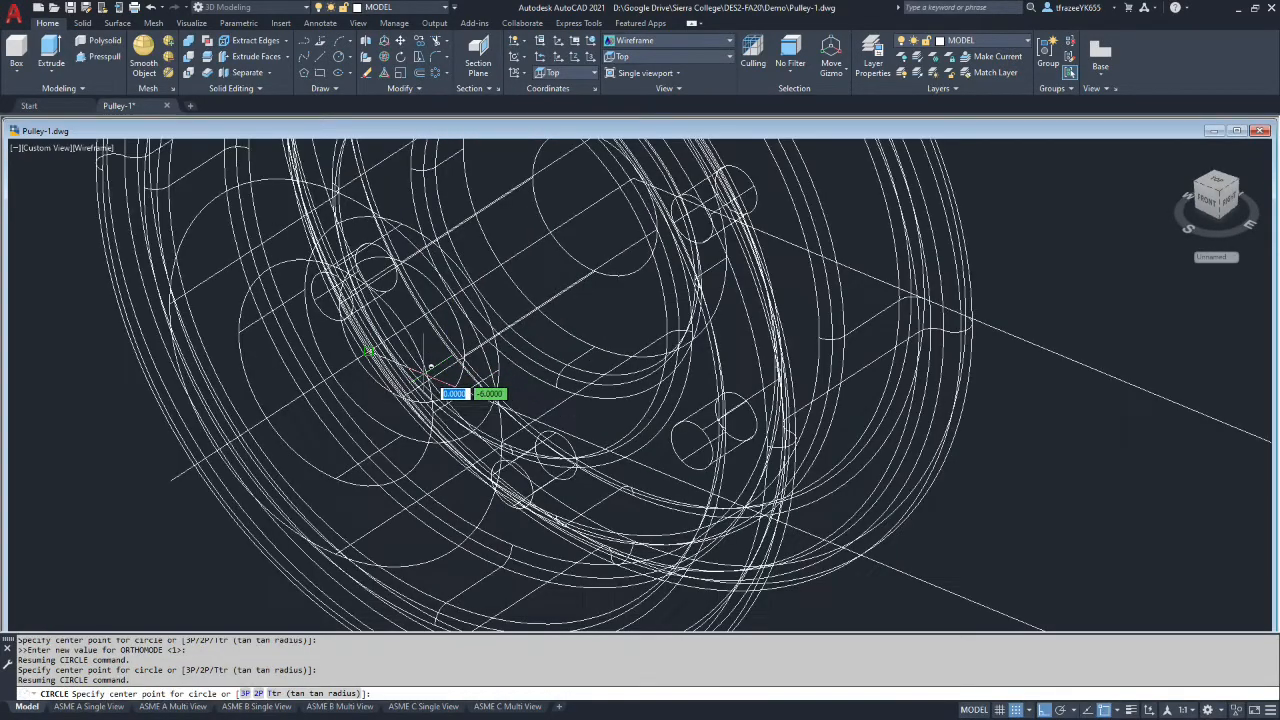
pyautogui.scroll(-5, 140, 325)
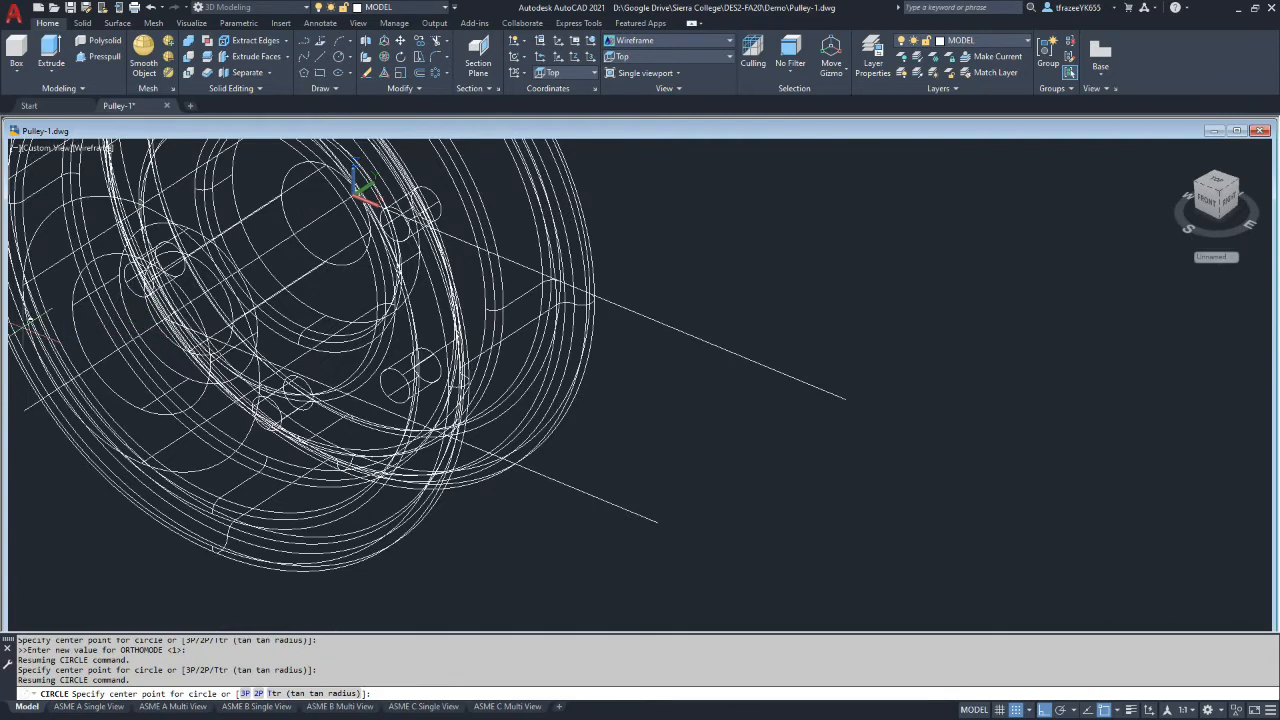
pyautogui.scroll(-5, 65, 318)
pyautogui.scroll(10, 80, 318)
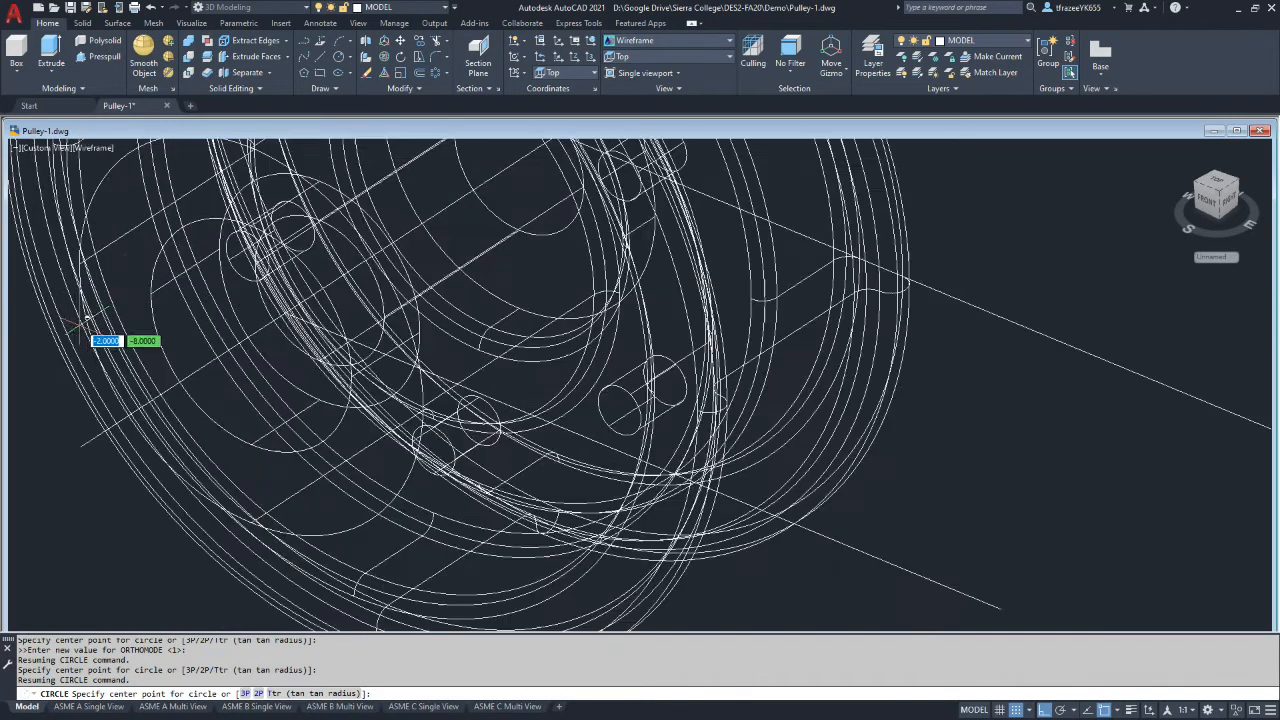
pyautogui.scroll(-3, 178, 262)
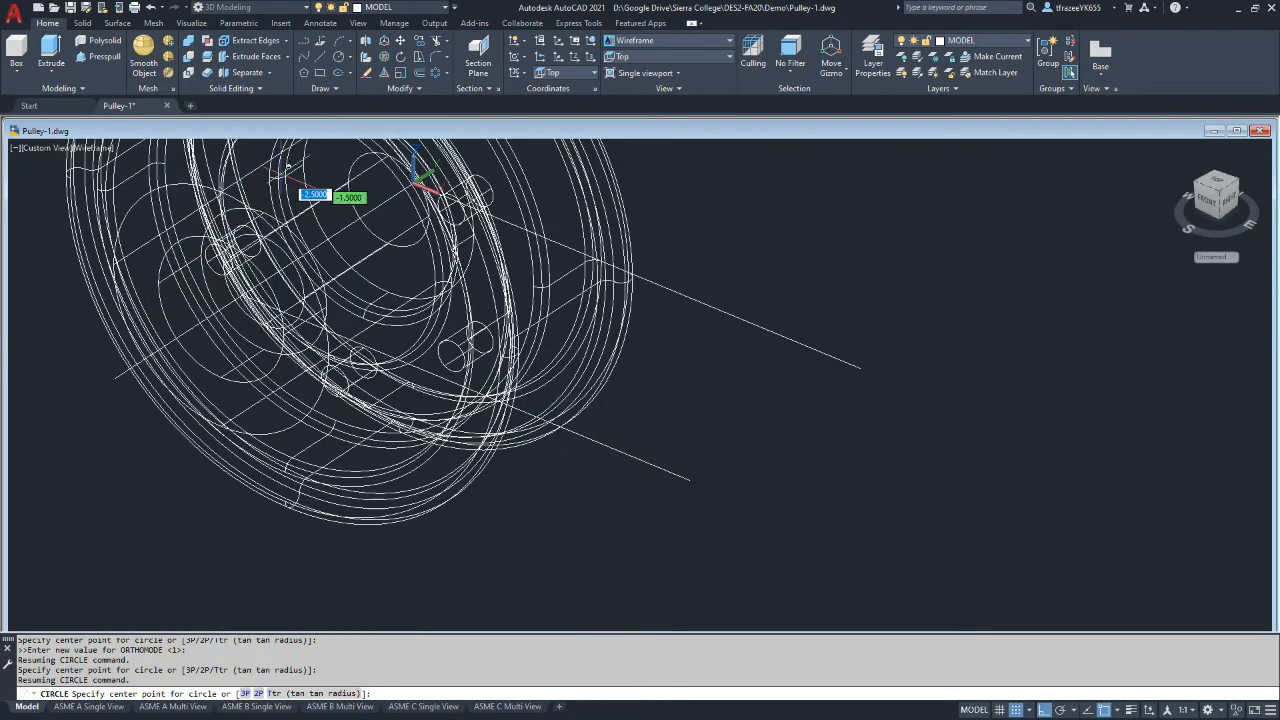
pyautogui.click(340, 57)
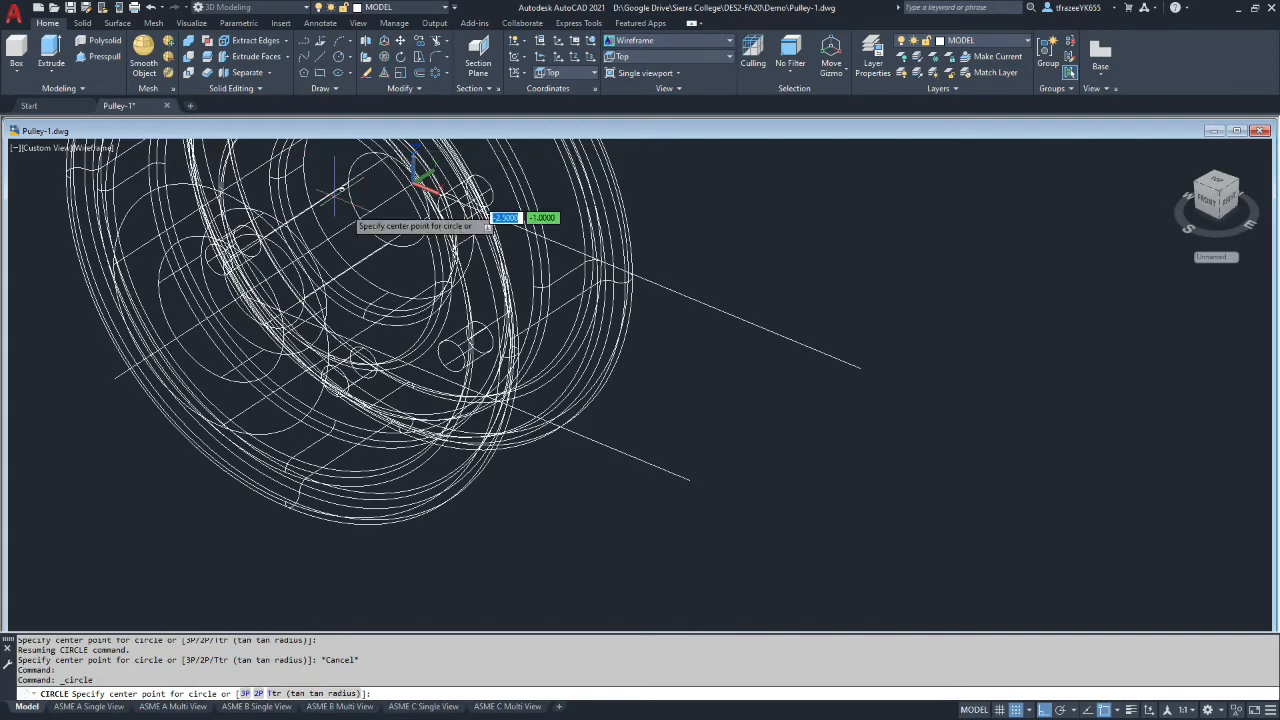
pyautogui.scroll(5, 360, 210)
pyautogui.scroll(-8, 420, 225)
# Step: Cancel the pending circle and return to the plan view of the current UCS
pyautogui.write('pla')
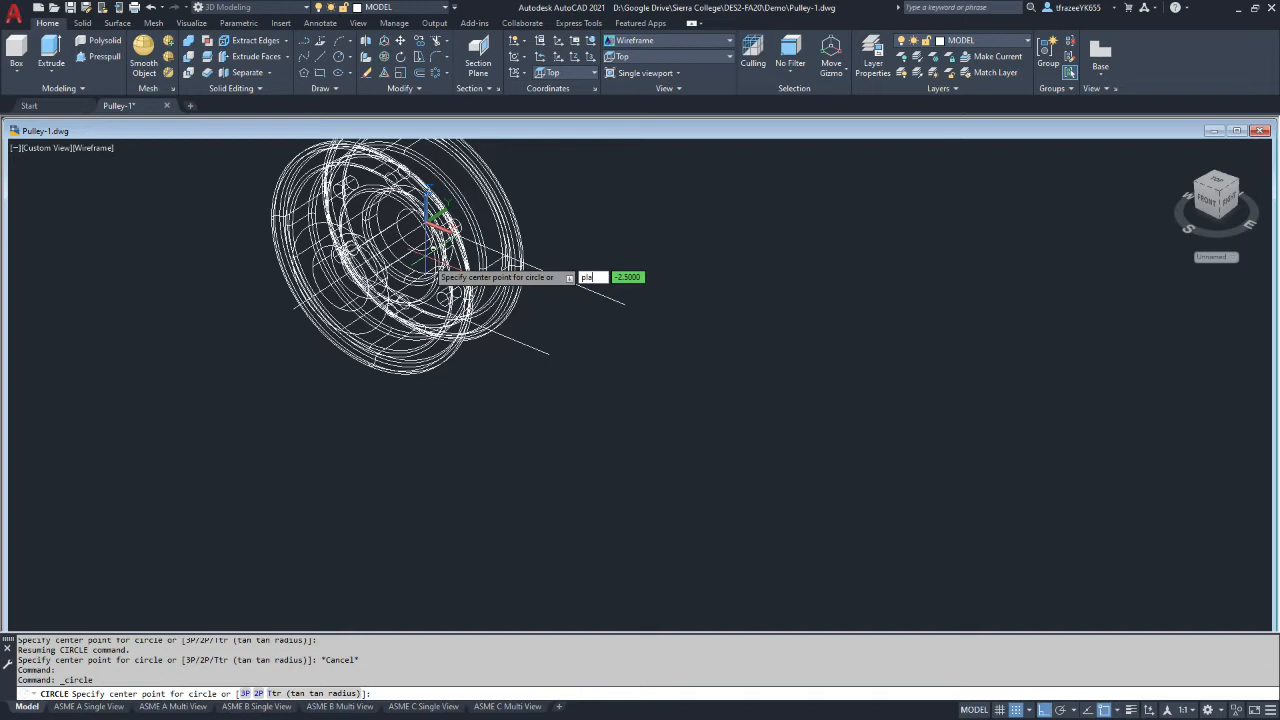
pyautogui.press('Return')
pyautogui.press('Escape')
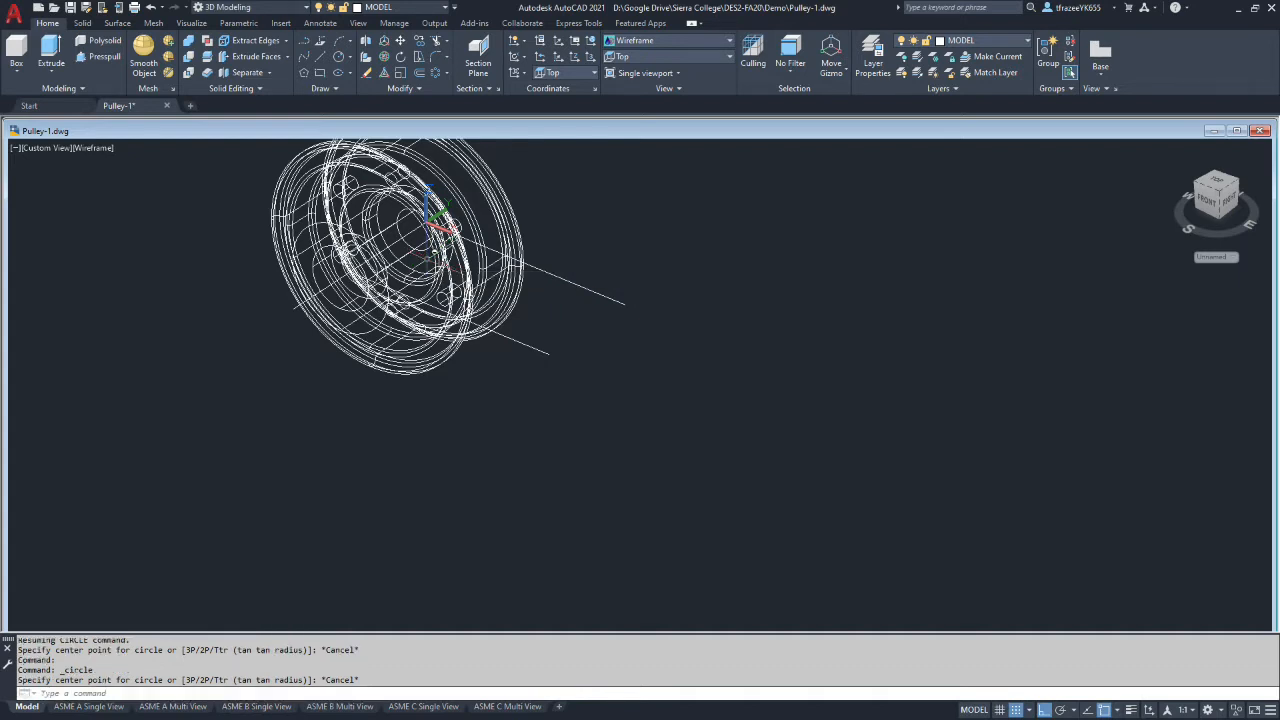
pyautogui.press('Escape')
pyautogui.press('Return')
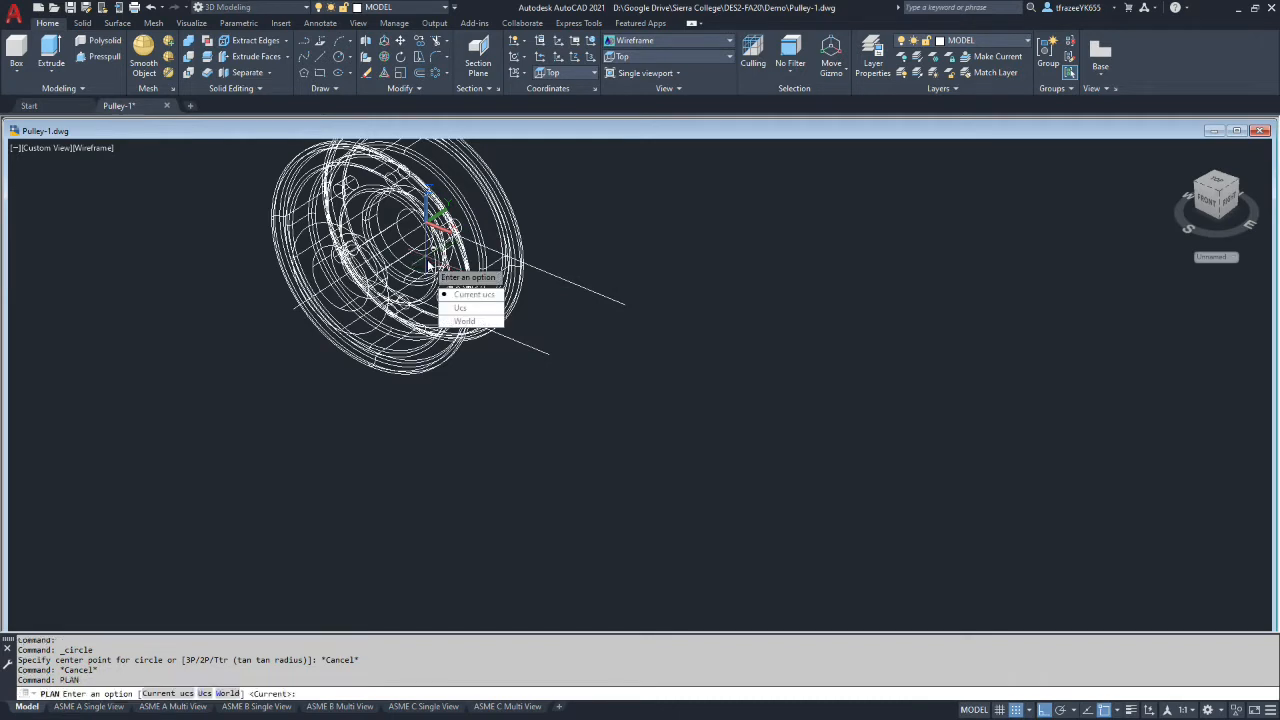
pyautogui.press('Return')
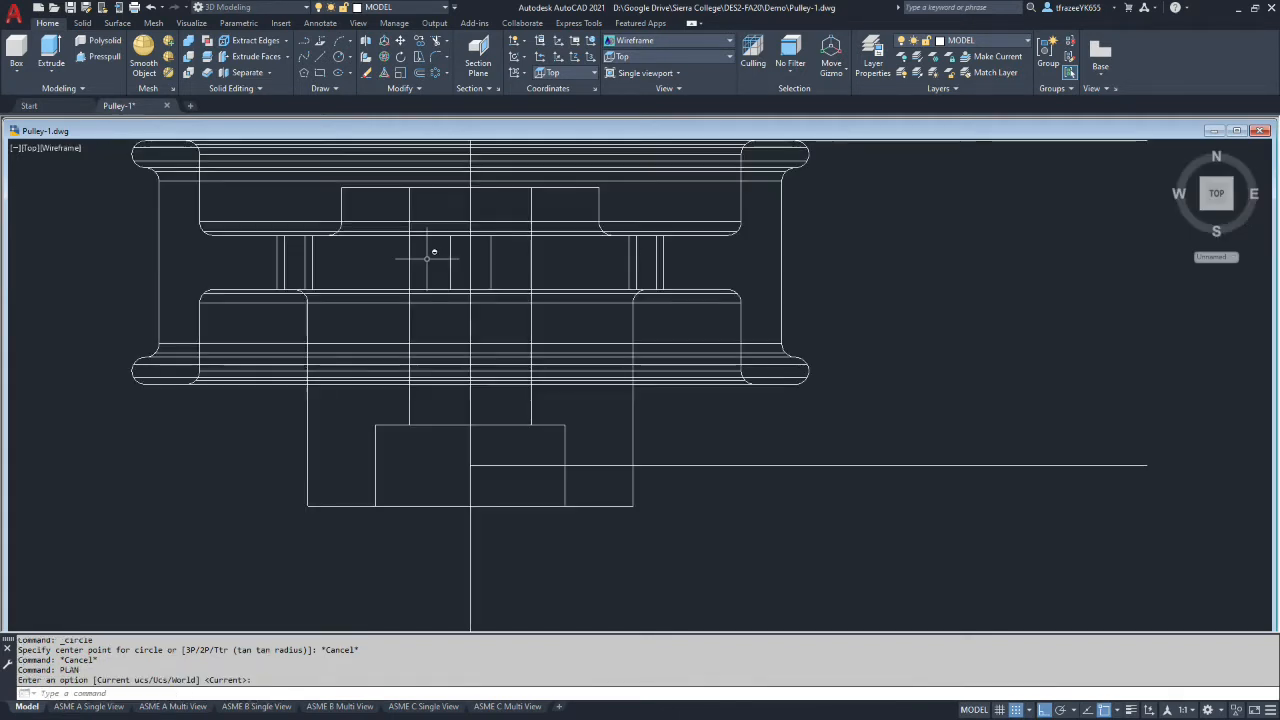
# Step: Draw a 0.75 diameter circle centered where the offset line meets the pulley's vertical centerline on the hub
pyautogui.click(339, 56)
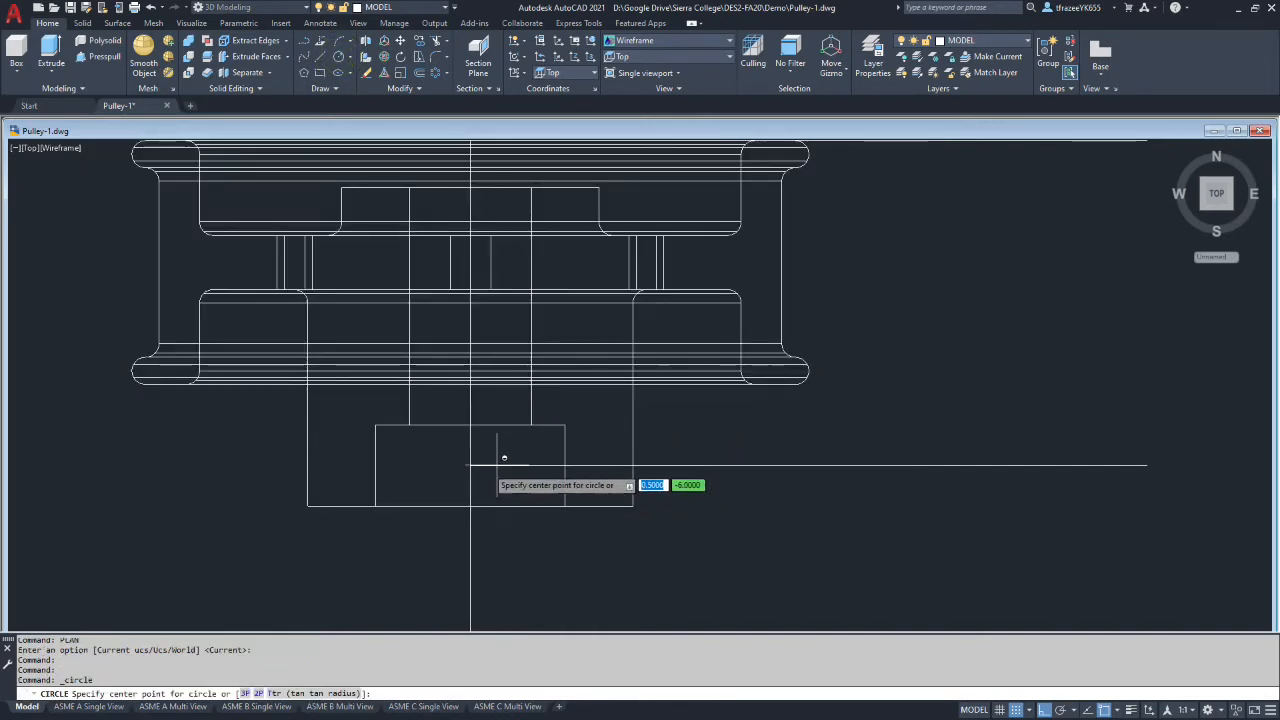
pyautogui.click(1015, 709)
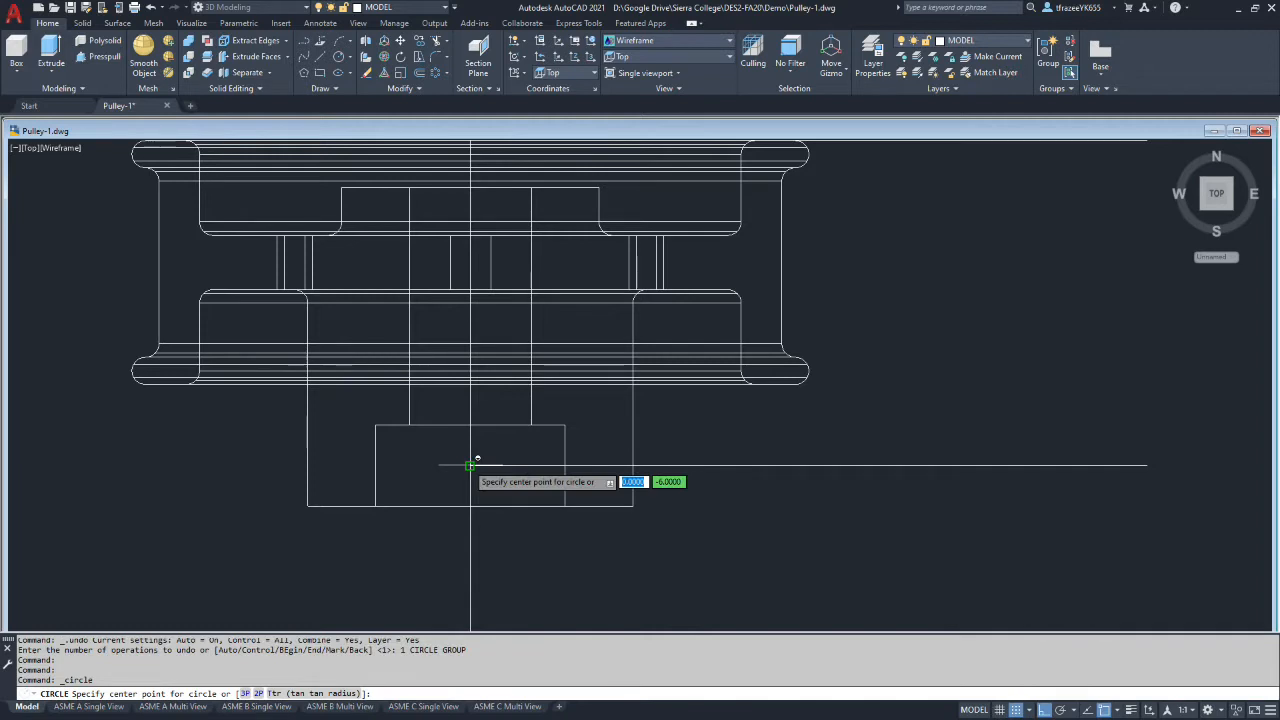
pyautogui.click(470, 465)
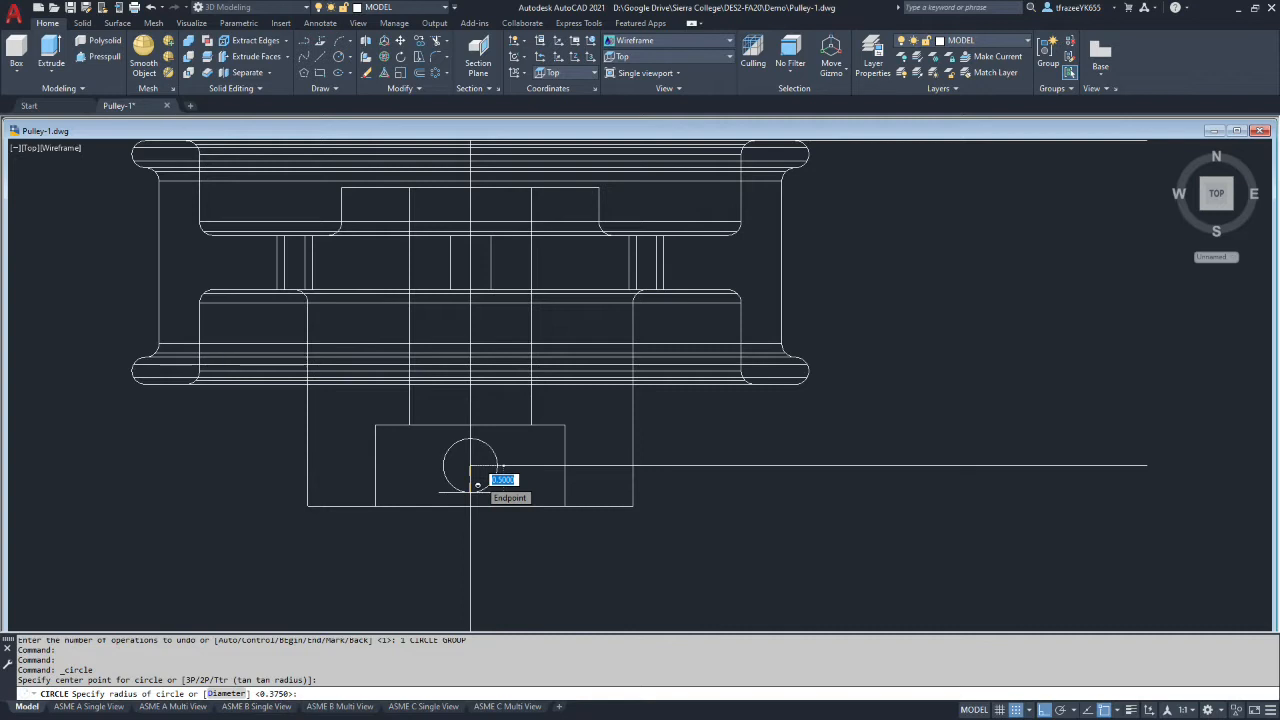
pyautogui.press('BackSpace')
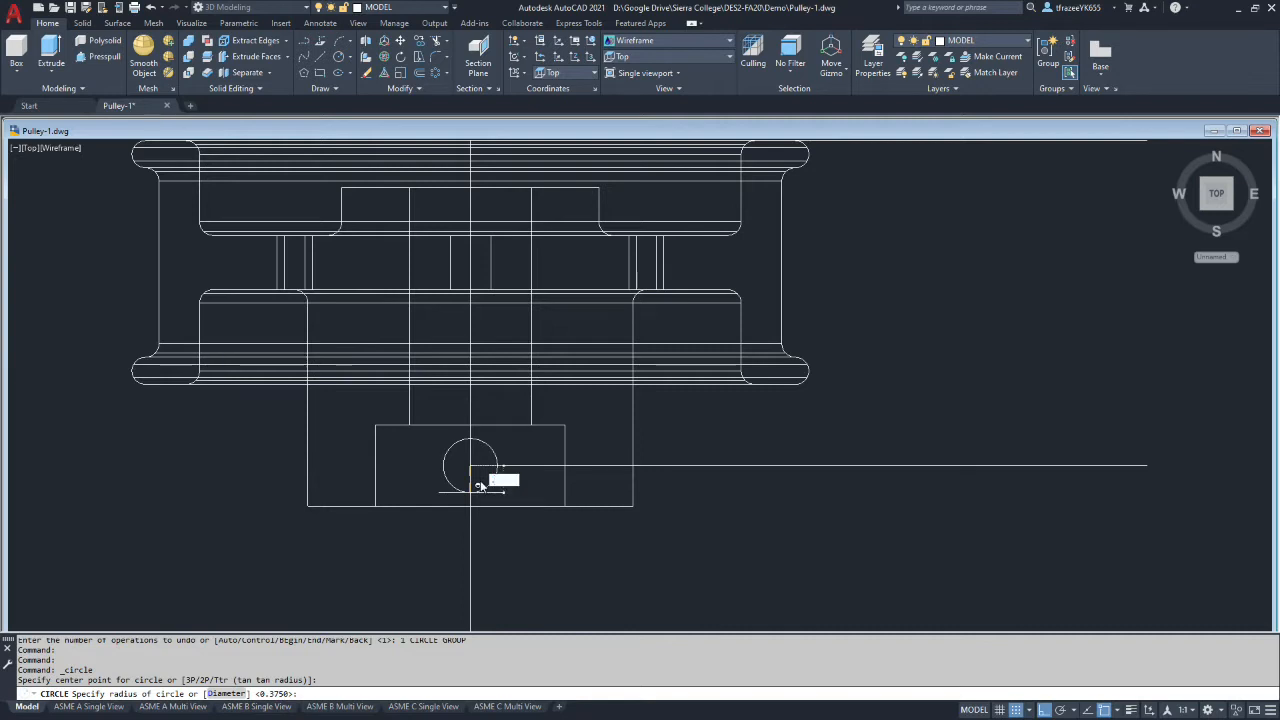
pyautogui.write('d')
pyautogui.press('Return')
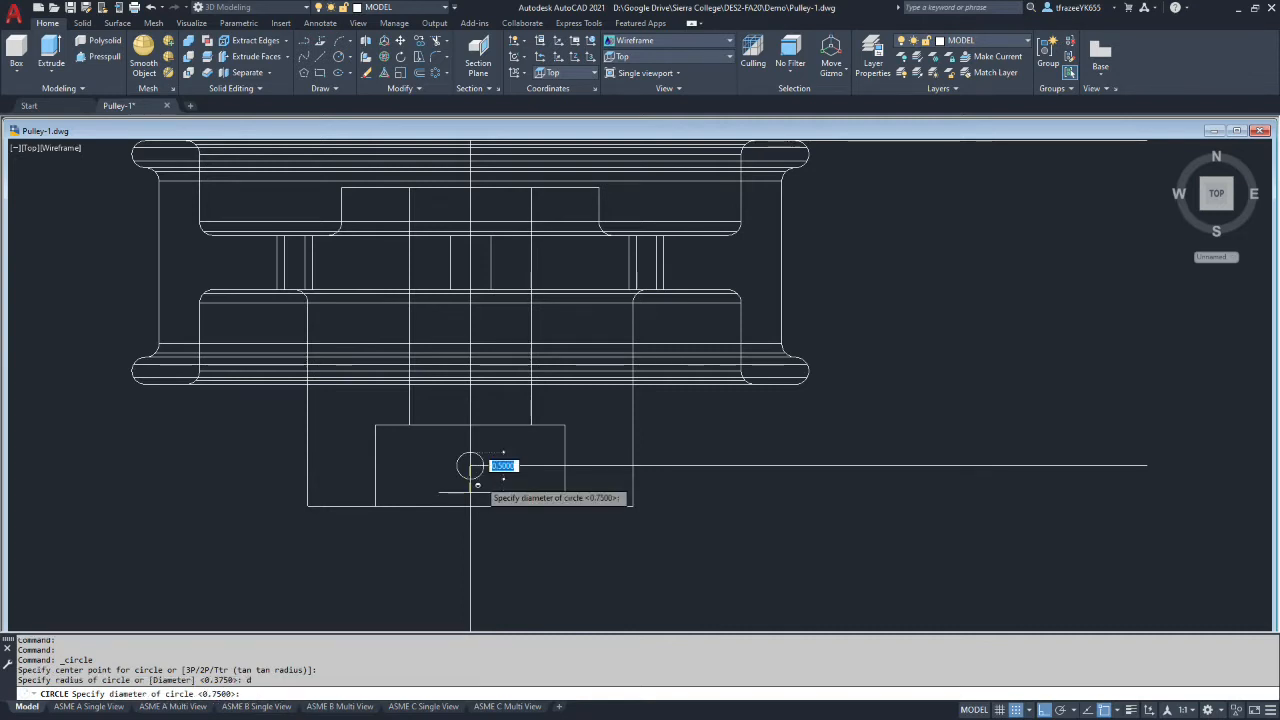
pyautogui.write('.7')
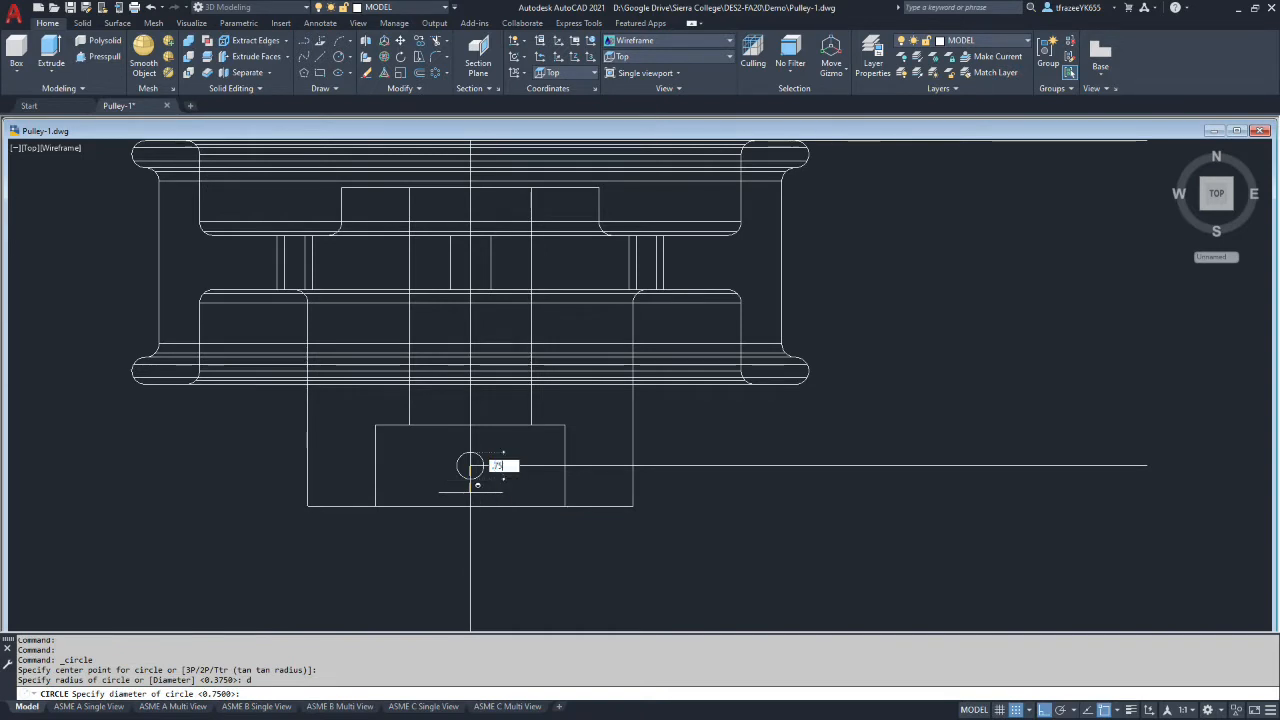
pyautogui.write('5')
pyautogui.press('Return')
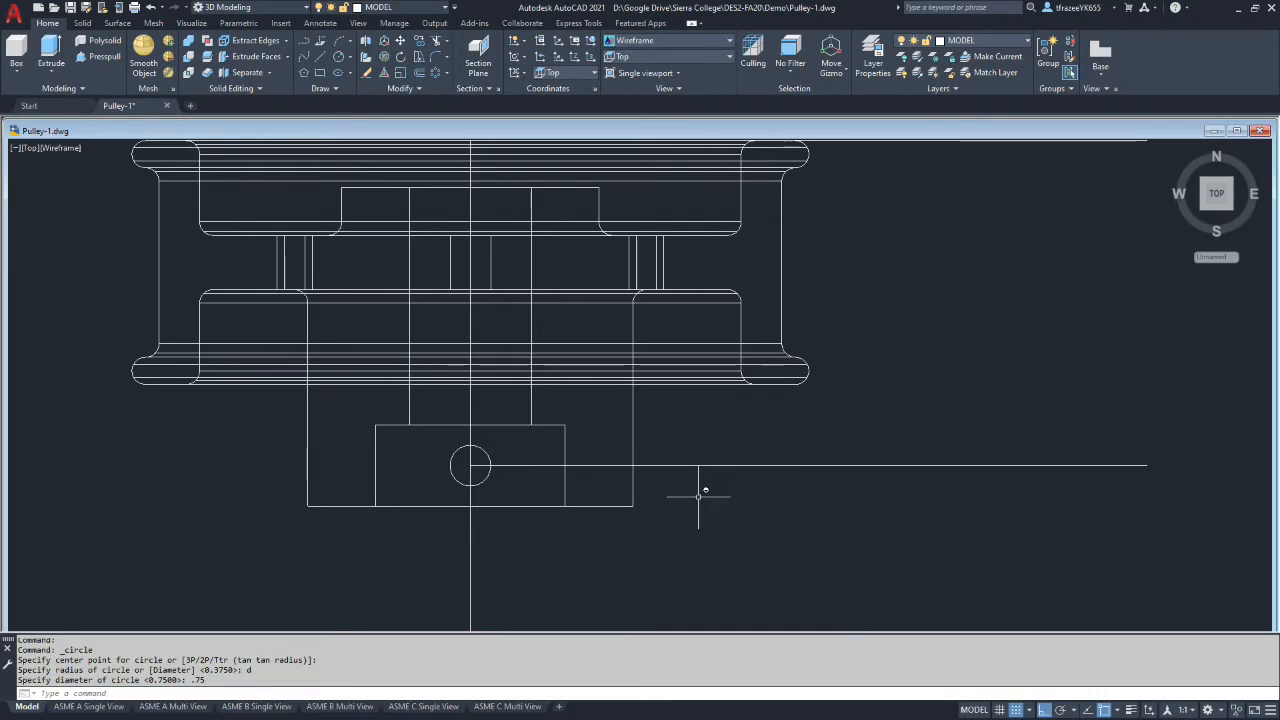
pyautogui.keyDown('shift'); pyautogui.moveTo(707, 498); pyautogui.dragTo(562, 378, button='middle'); pyautogui.keyUp('shift')
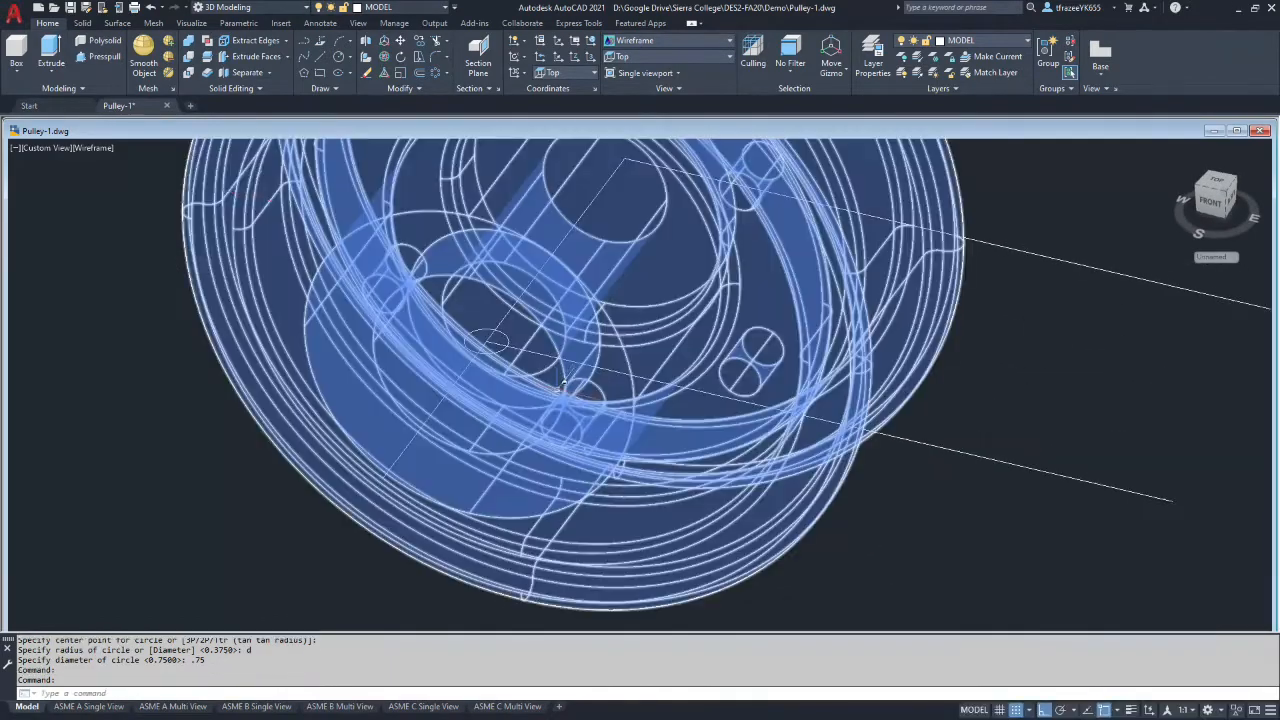
# Step: Extrude the 0.75 diameter circle 3.25 units downward through the lower wall of the hub
pyautogui.click(51, 47)
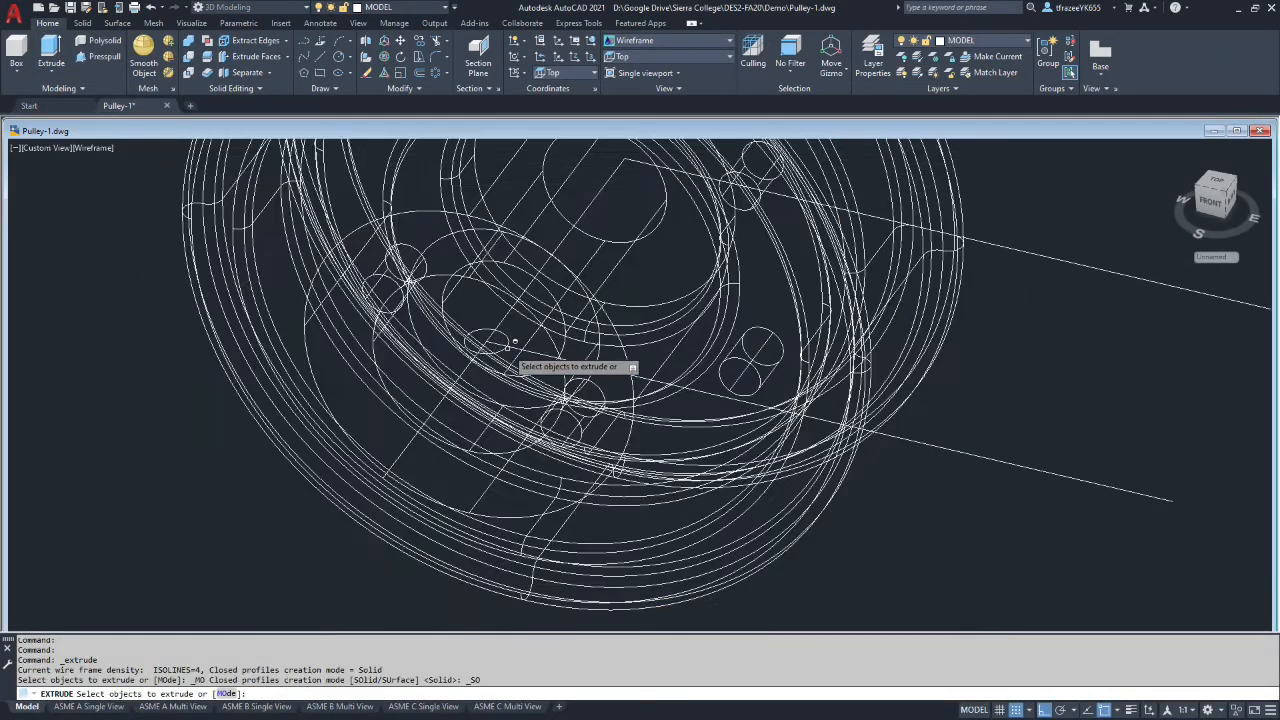
pyautogui.click(485, 341)
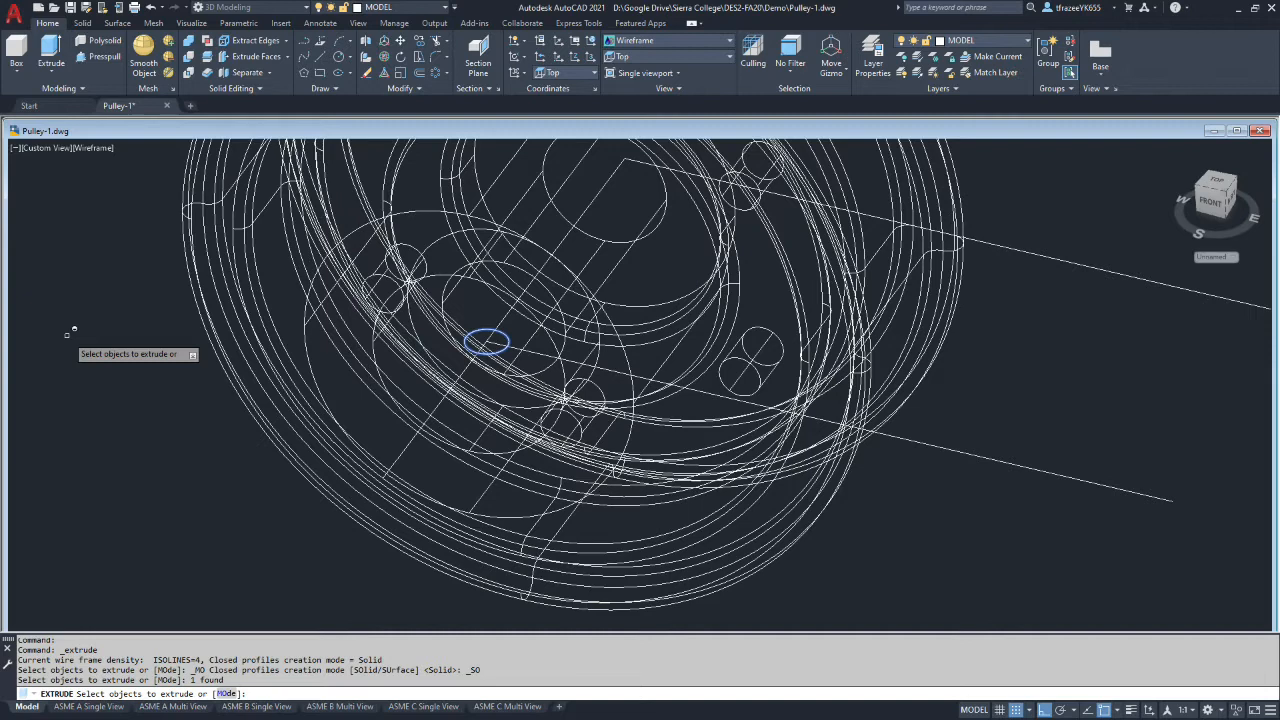
pyautogui.press('Return')
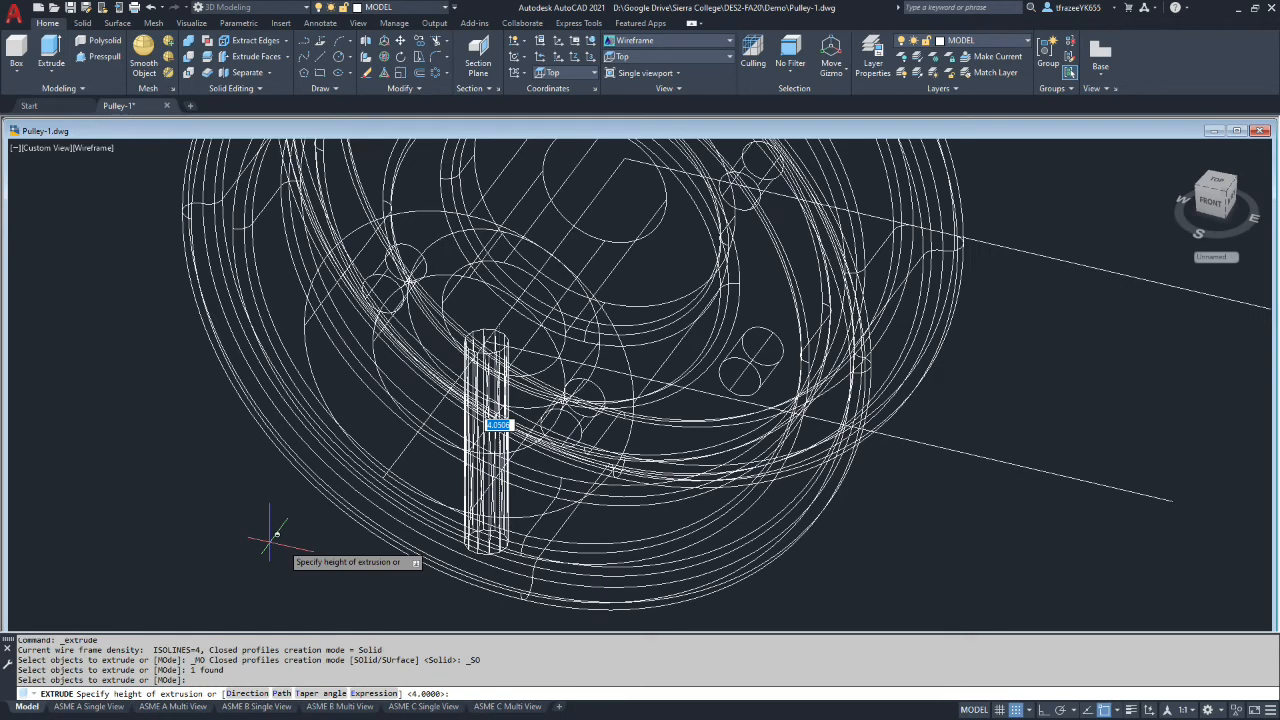
pyautogui.write('6')
pyautogui.press('Return')
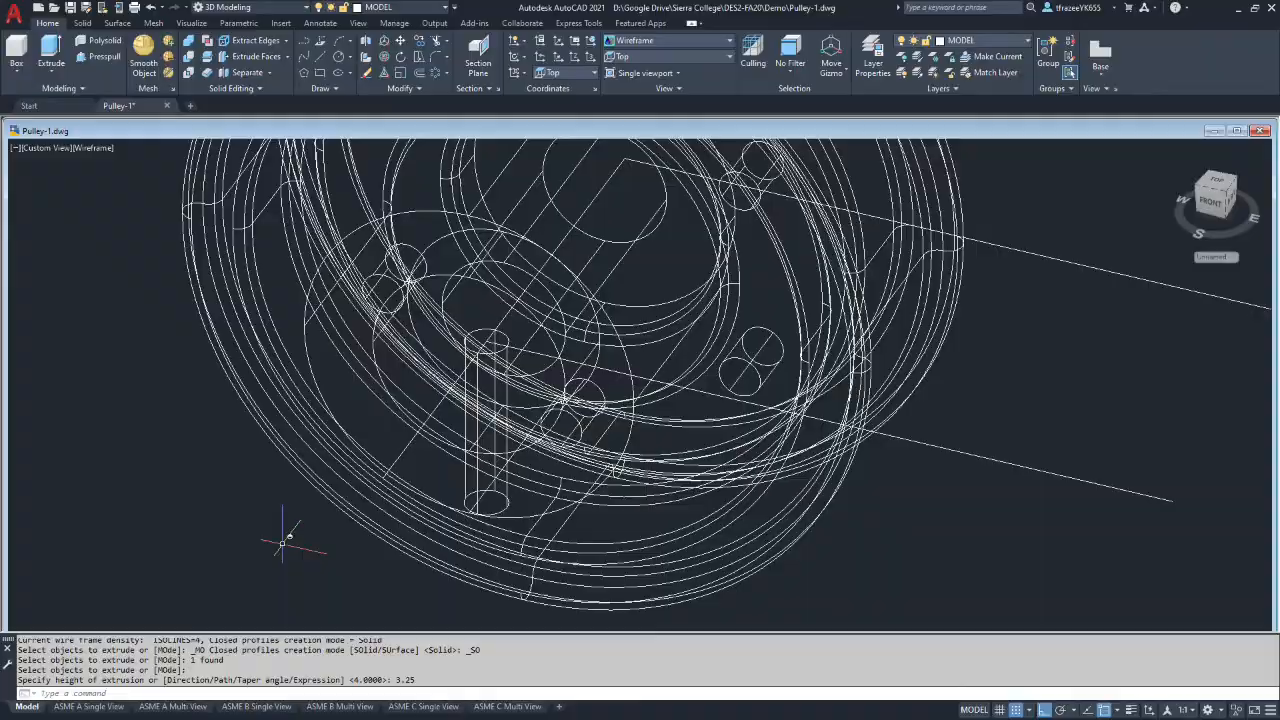
# Step: Draw a 1 unit diameter circle concentric with the top of the extruded cylinder
pyautogui.moveTo(309, 517)
pyautogui.keyDown('shift'); pyautogui.mouseDown(button='middle')
pyautogui.moveTo(331, 418)
pyautogui.moveTo(366, 380)
pyautogui.moveTo(443, 371)
pyautogui.moveTo(559, 425)
pyautogui.moveTo(297, 455)
pyautogui.moveTo(320, 465)
pyautogui.moveTo(297, 479)
pyautogui.moveTo(302, 470)
pyautogui.moveTo(306, 492)
pyautogui.mouseUp(button='middle'); pyautogui.keyUp('shift')
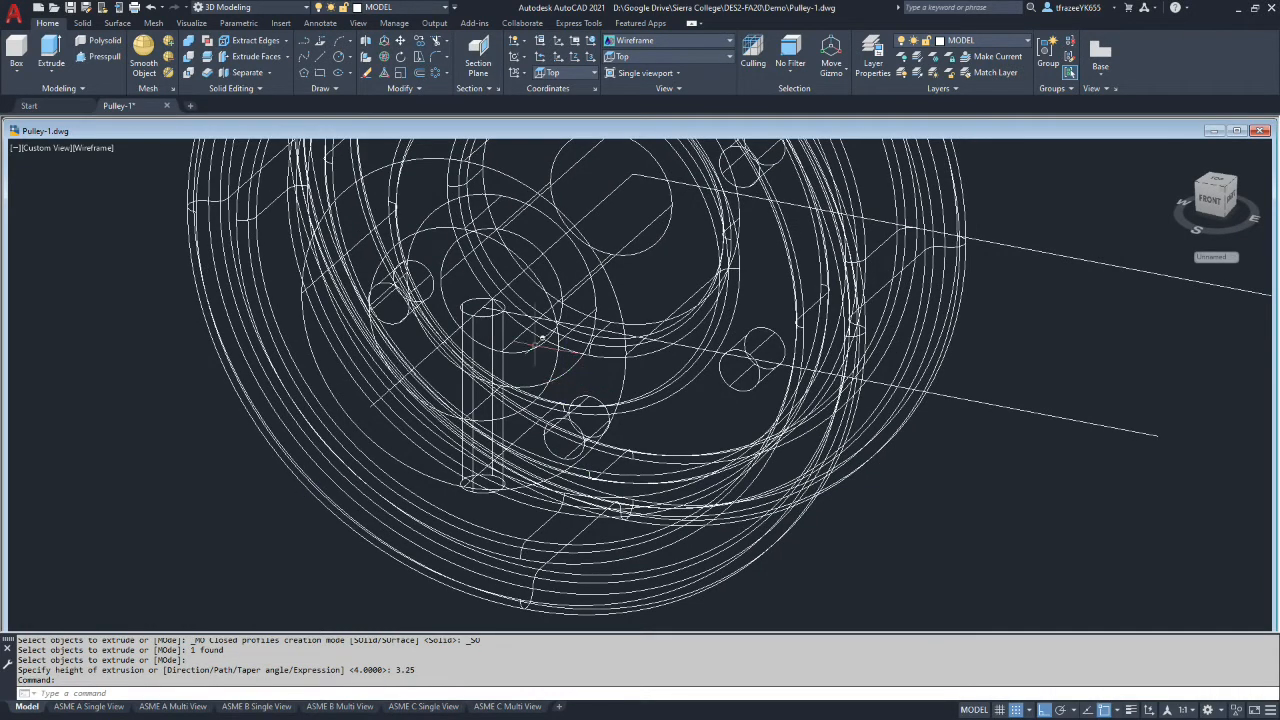
pyautogui.click(339, 57)
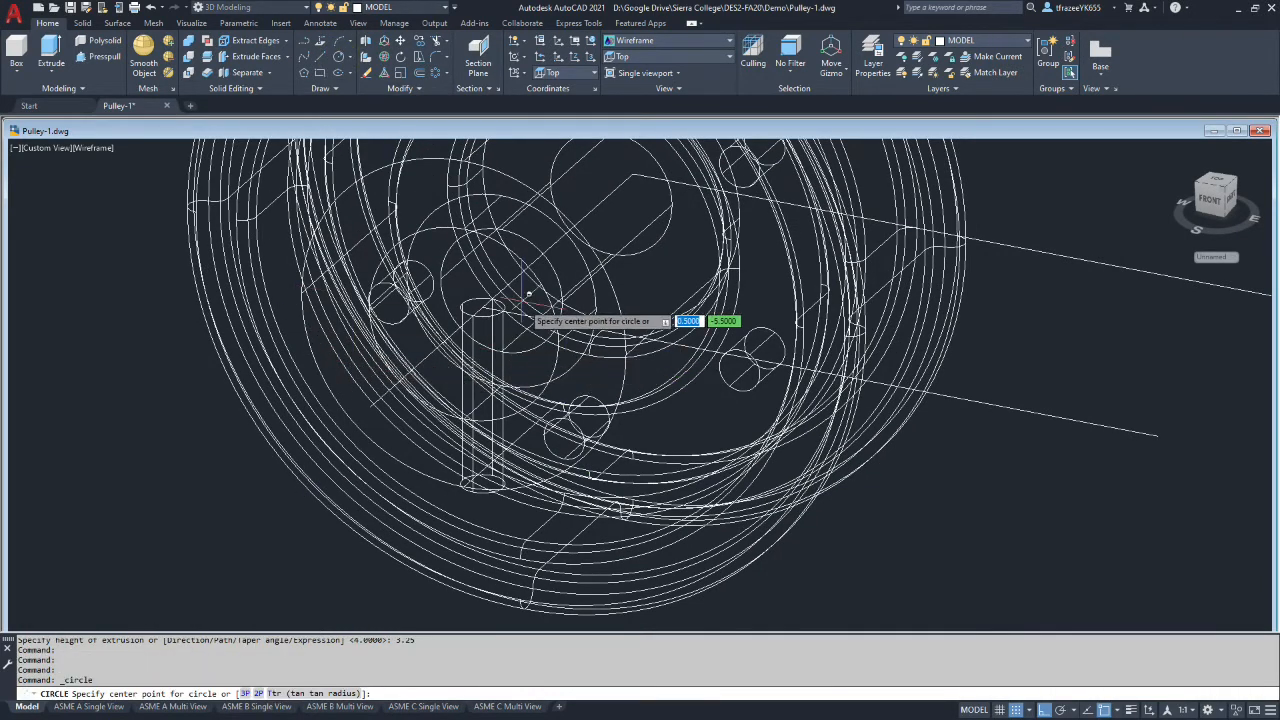
pyautogui.click(485, 307)
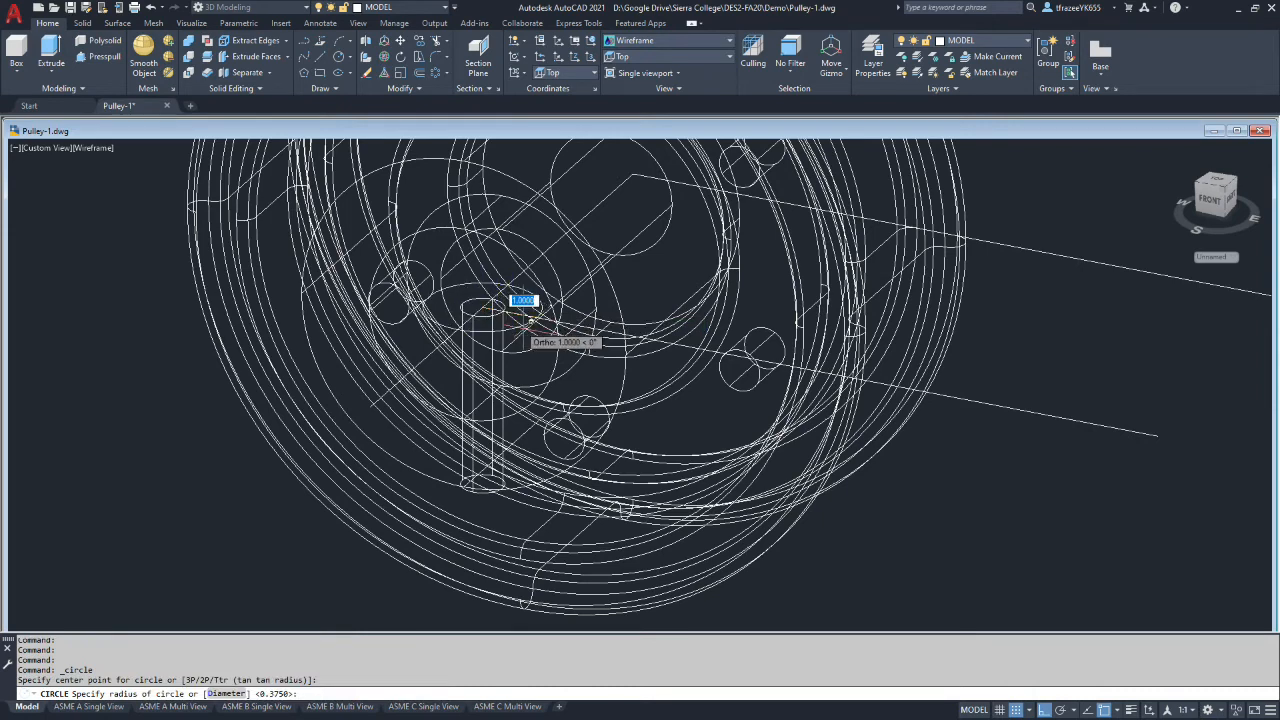
pyautogui.write('d')
pyautogui.press('Return')
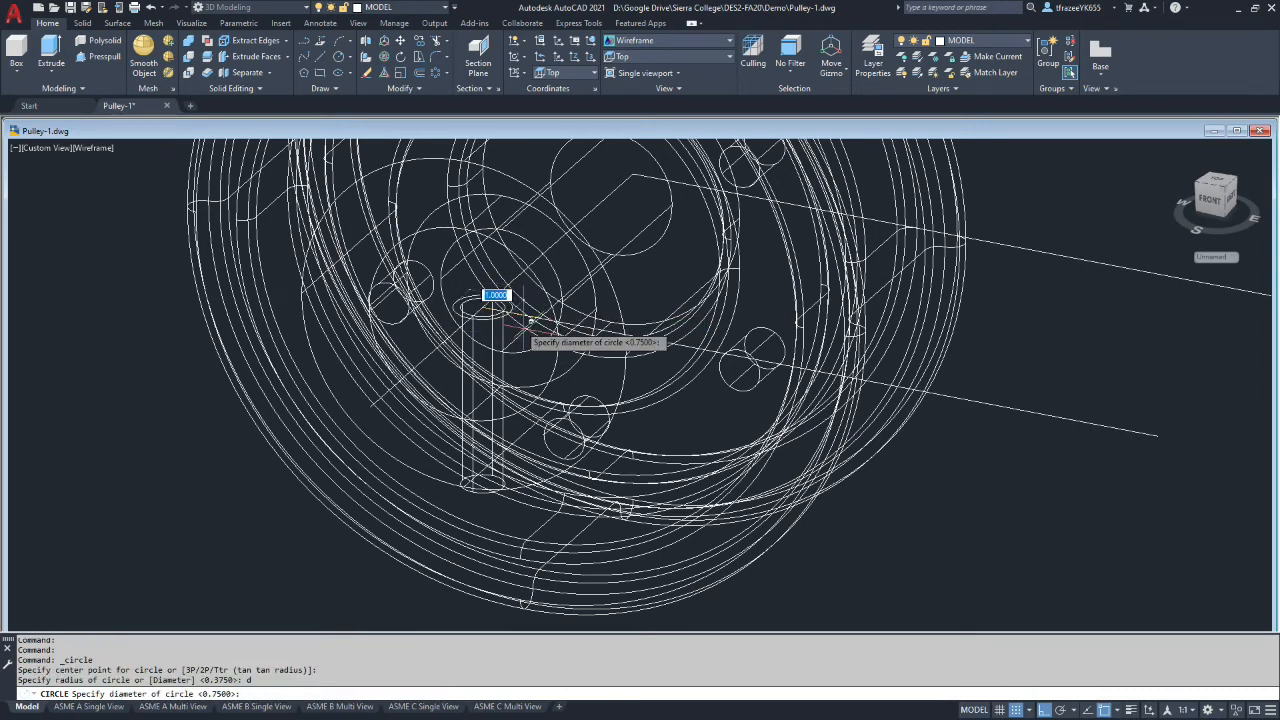
pyautogui.write('1')
pyautogui.press('Return')
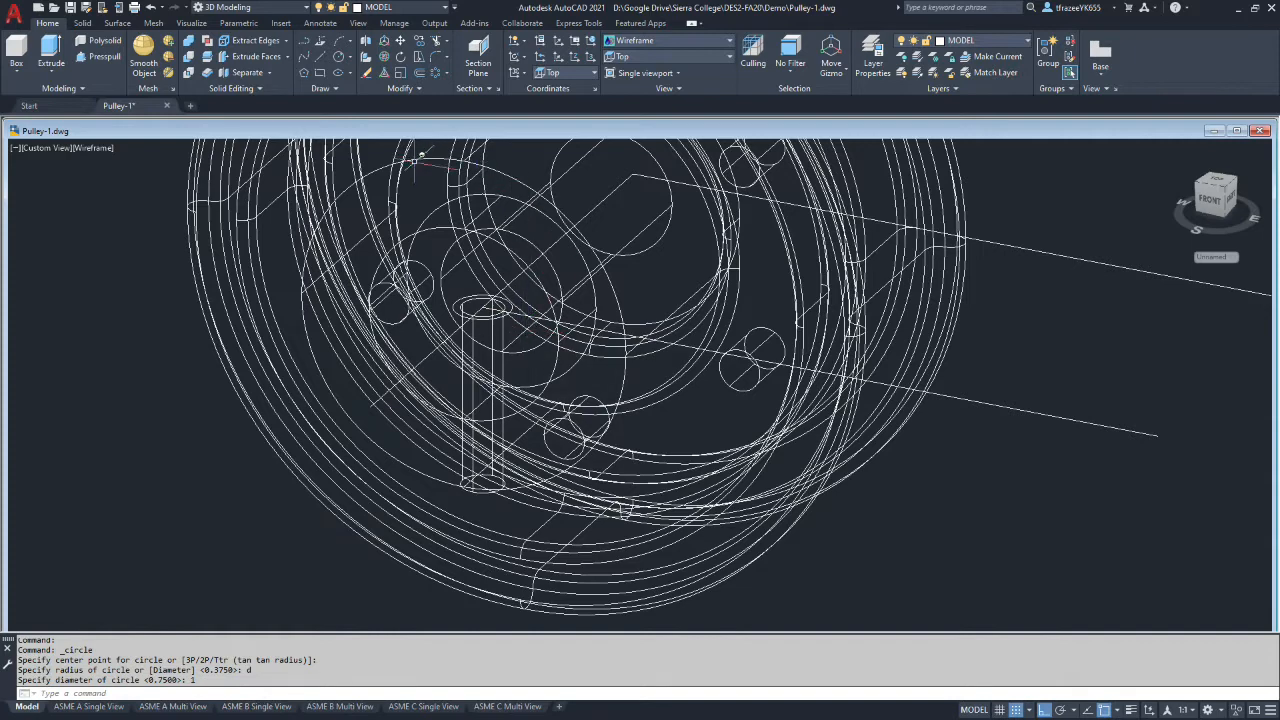
# Step: Extrude the 1 unit diameter circle 3.25 units upward through the upper wall of the hub
pyautogui.click(57, 58)
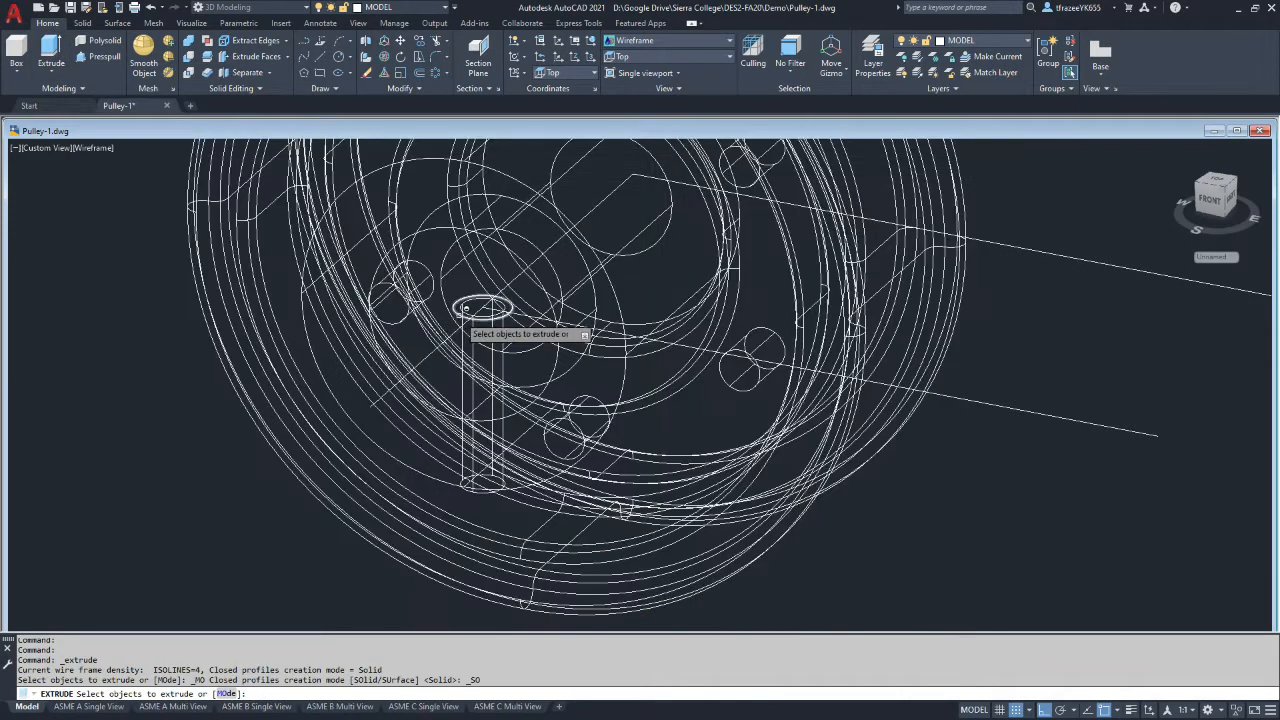
pyautogui.click(463, 303)
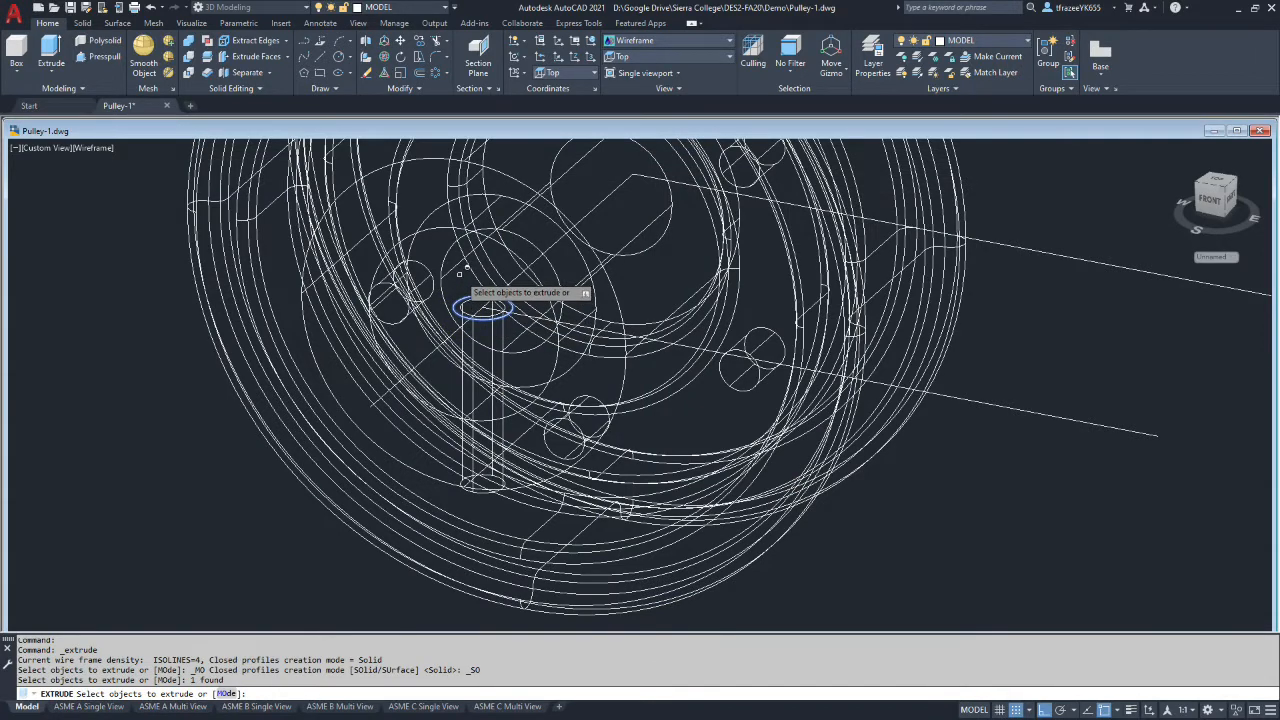
pyautogui.press('Return')
pyautogui.scroll(-4, 462, 276)
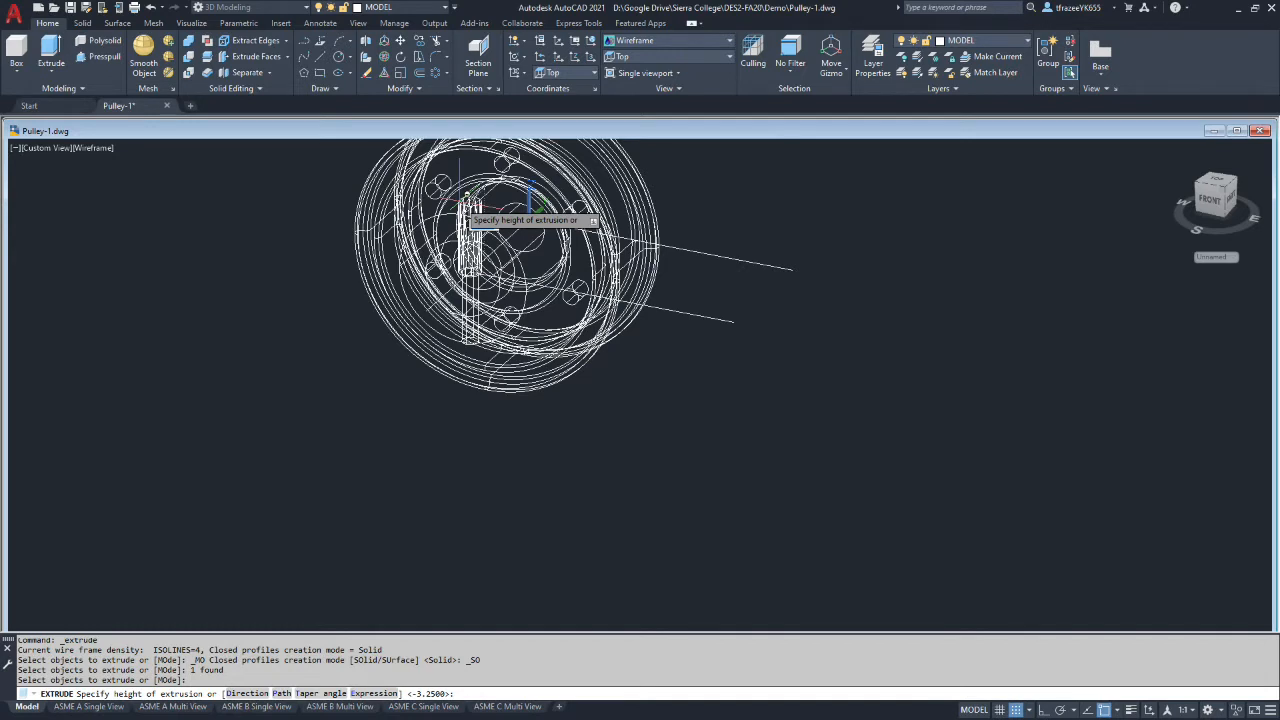
pyautogui.press('Return')
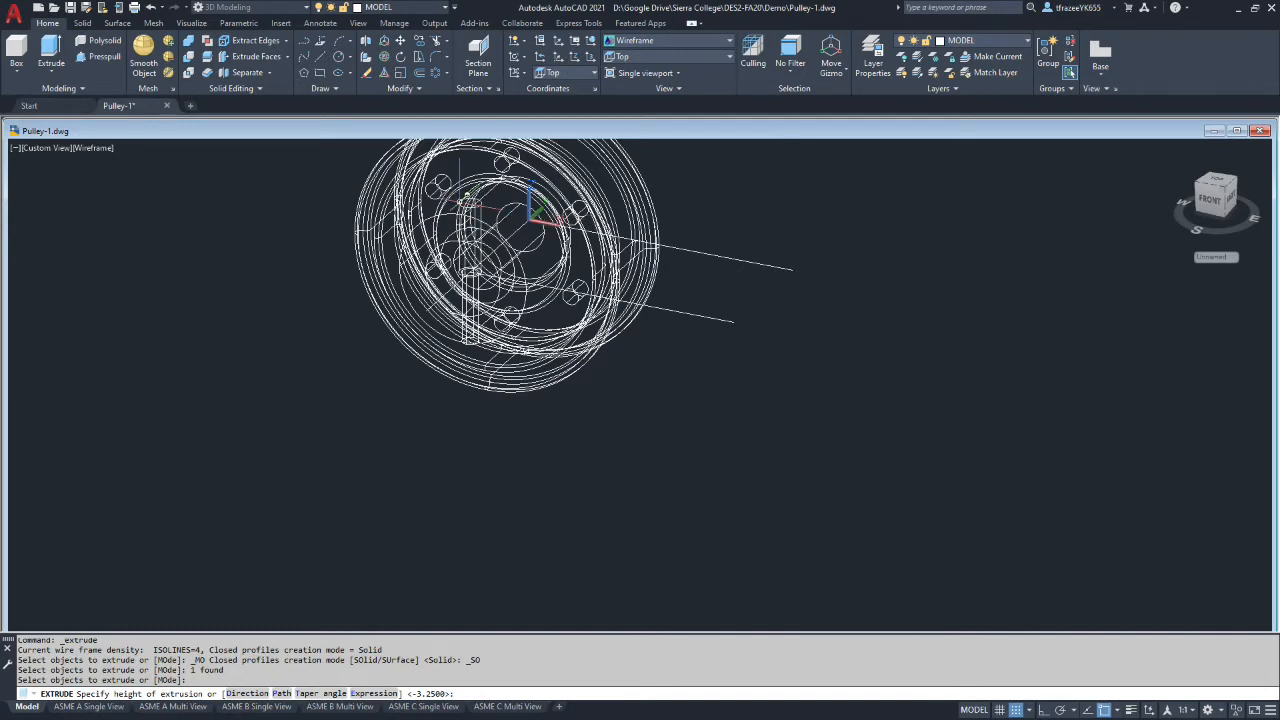
pyautogui.scroll(5, 480, 342)
pyautogui.scroll(-6, 480, 342)
pyautogui.scroll(3, 480, 342)
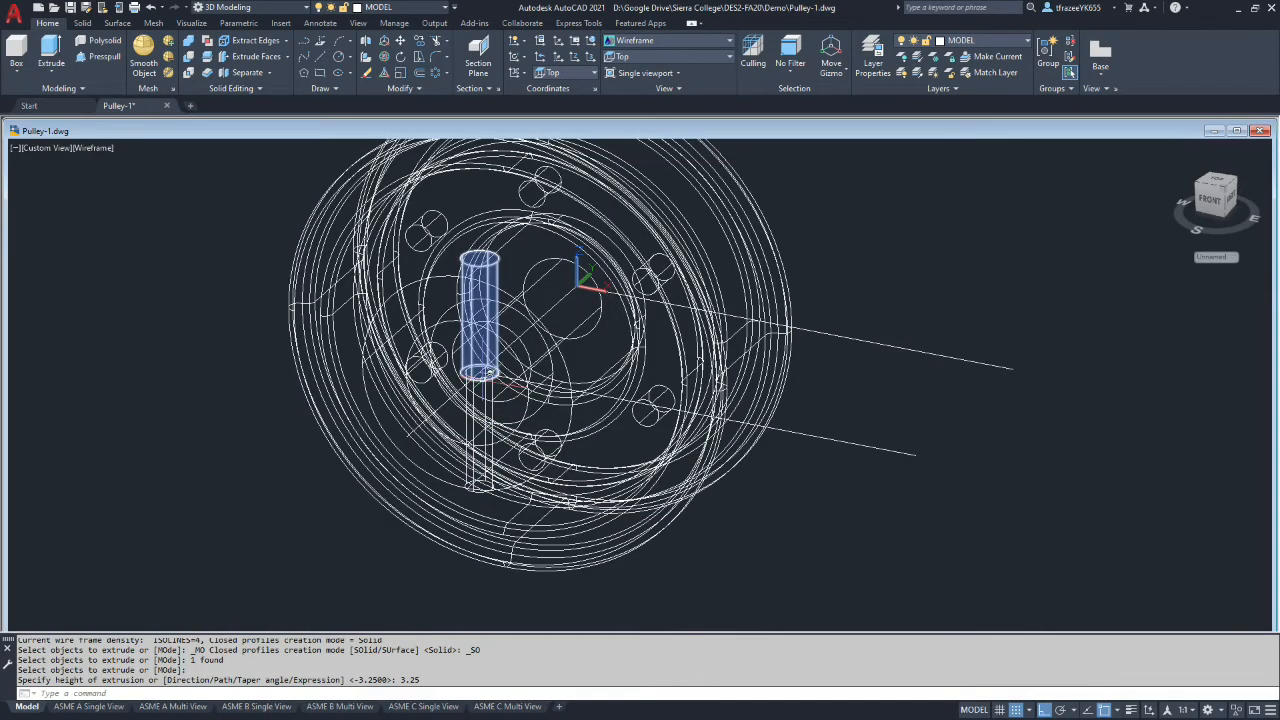
pyautogui.scroll(-4, 482, 377)
pyautogui.scroll(4, 482, 377)
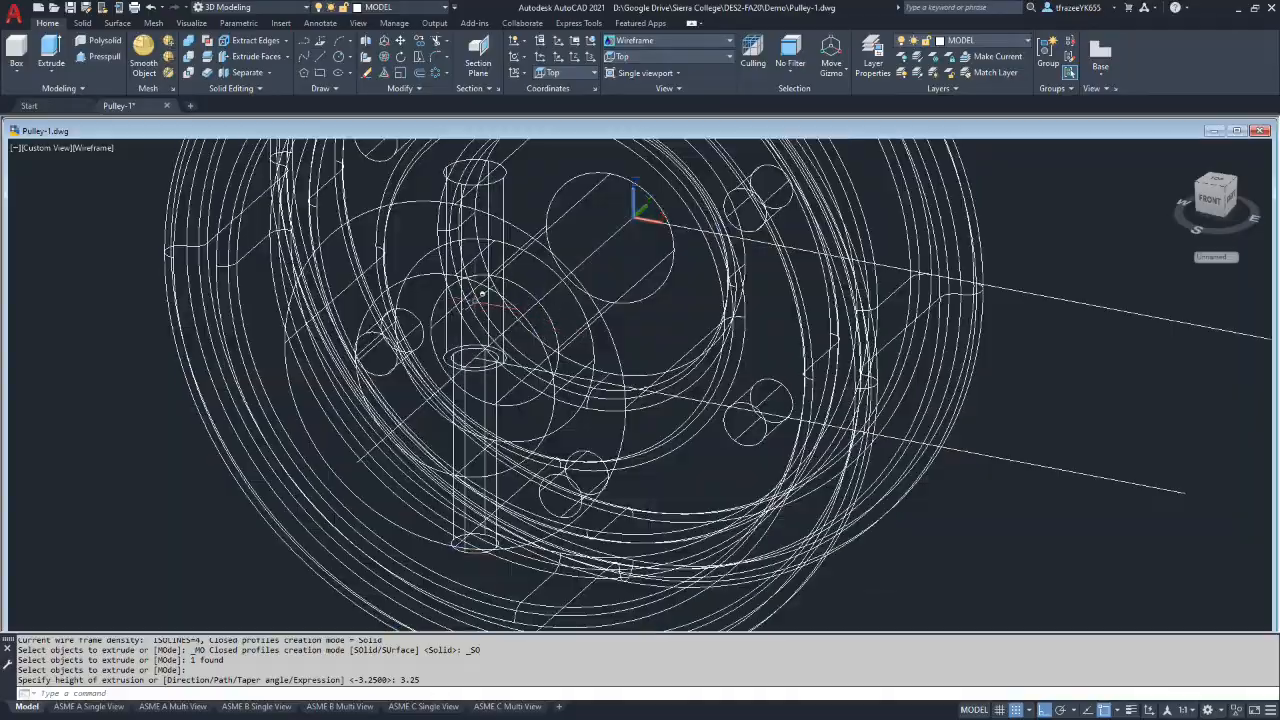
# Step: Change the visual style to Conceptual and show the front of the hub with both cylinders
pyautogui.keyDown('shift'); pyautogui.moveTo(482, 293); pyautogui.dragTo(648, 249, button='middle'); pyautogui.keyUp('shift')
pyautogui.scroll(-5, 510, 317)
pyautogui.keyDown('shift'); pyautogui.moveTo(510, 317); pyautogui.dragTo(514, 280, button='middle'); pyautogui.keyUp('shift')
pyautogui.scroll(4, 514, 280)
pyautogui.scroll(-10, 493, 265)
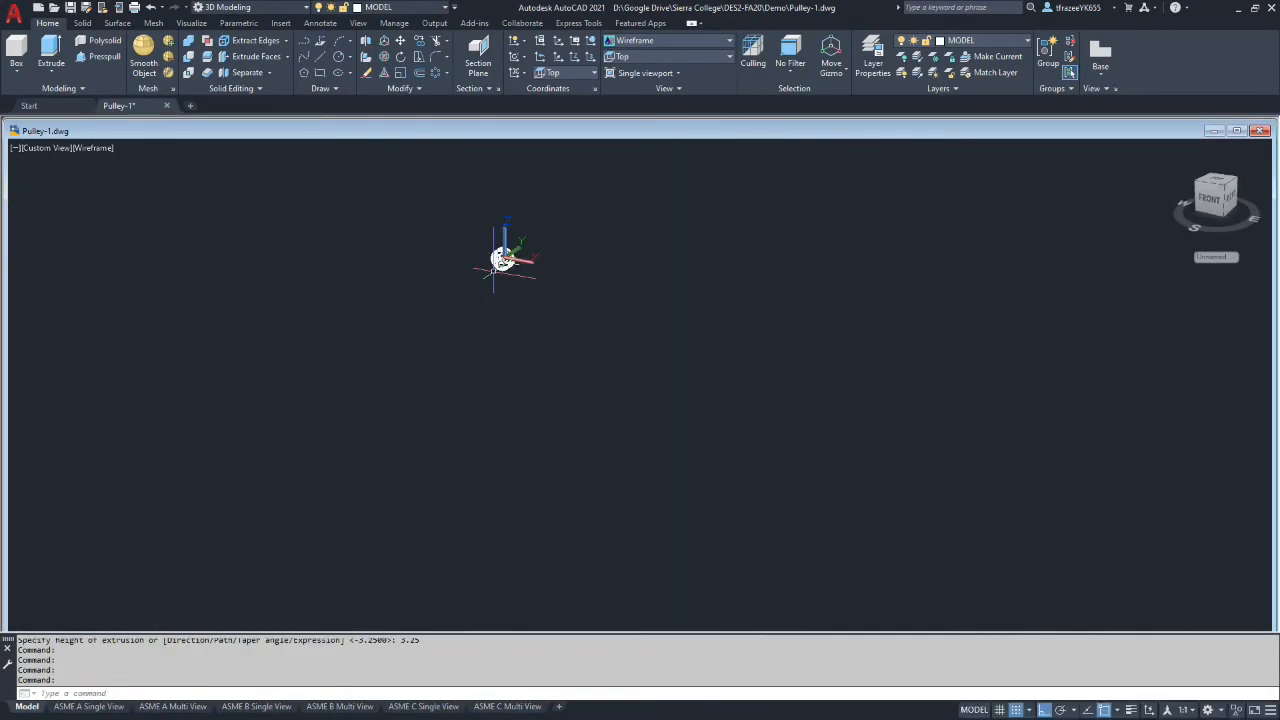
pyautogui.scroll(6, 500, 227)
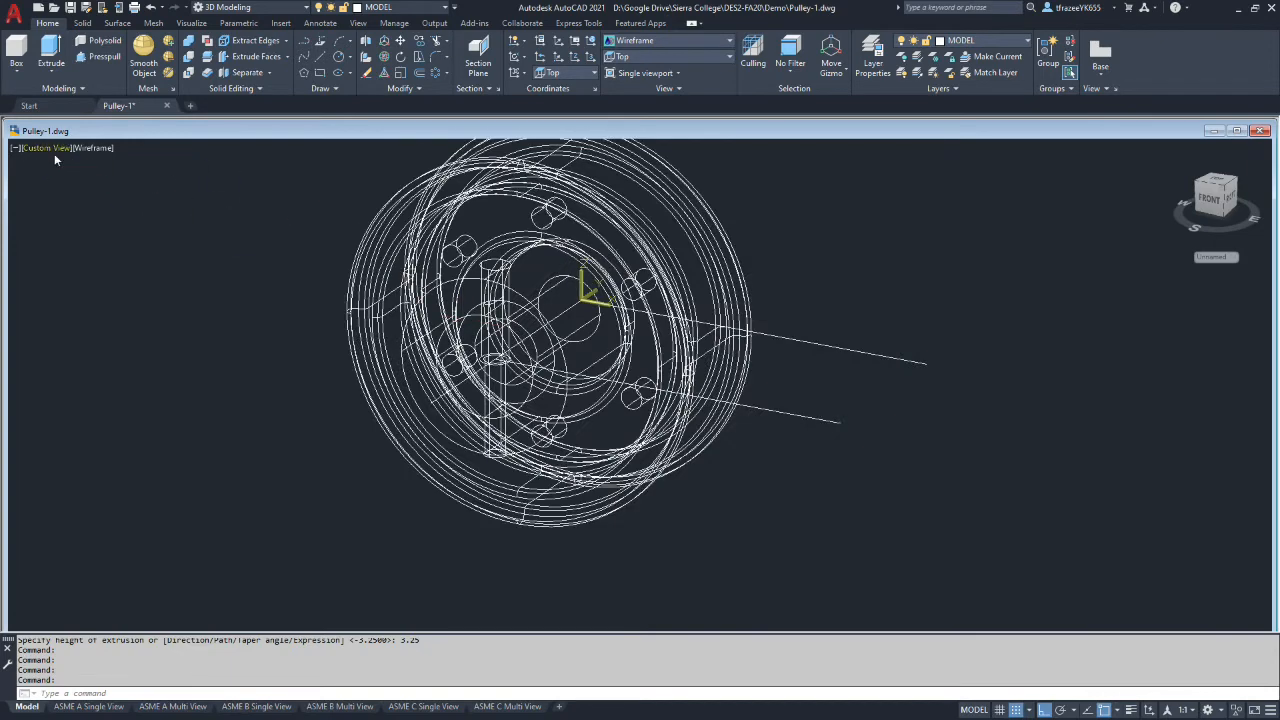
pyautogui.click(88, 150)
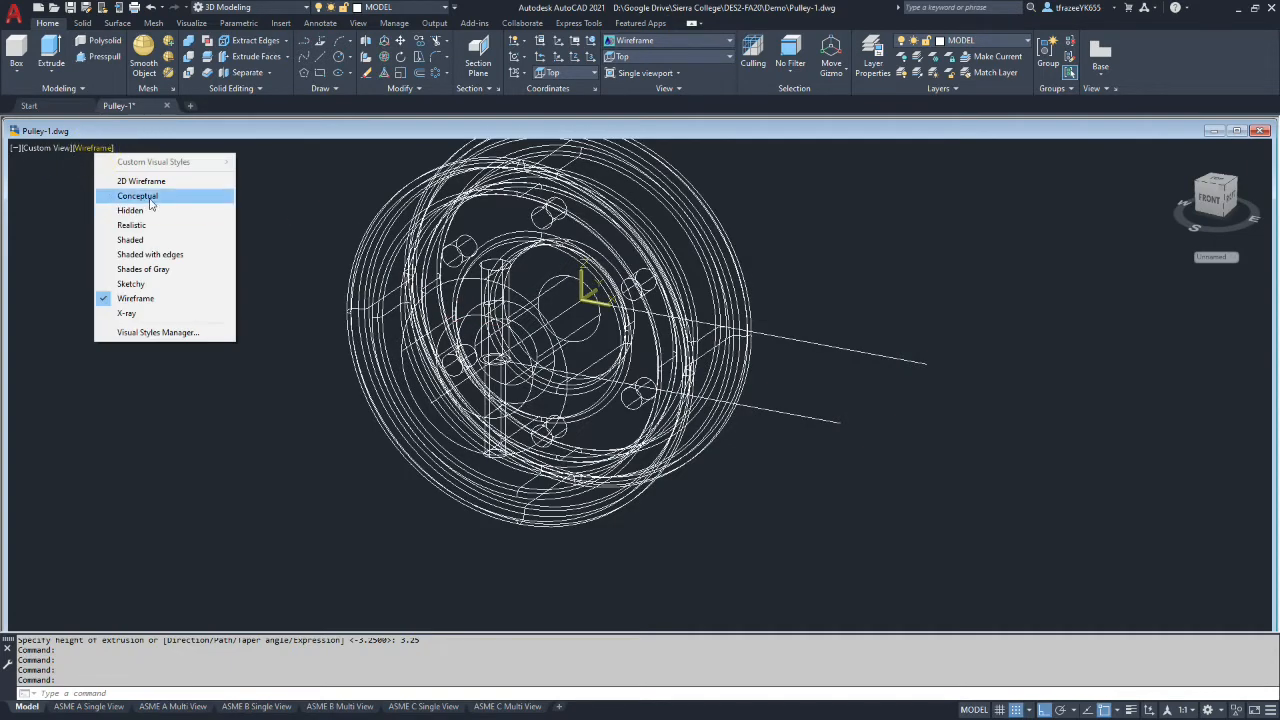
pyautogui.click(150, 192)
pyautogui.moveTo(301, 243)
pyautogui.keyDown('shift'); pyautogui.mouseDown(button='middle')
pyautogui.moveTo(340, 249)
pyautogui.moveTo(248, 321)
pyautogui.moveTo(354, 349)
pyautogui.moveTo(223, 263)
pyautogui.moveTo(120, 223)
pyautogui.moveTo(69, 236)
pyautogui.moveTo(69, 289)
pyautogui.moveTo(123, 283)
pyautogui.moveTo(137, 317)
pyautogui.moveTo(94, 327)
pyautogui.moveTo(140, 314)
pyautogui.mouseUp(button='middle'); pyautogui.keyUp('shift')
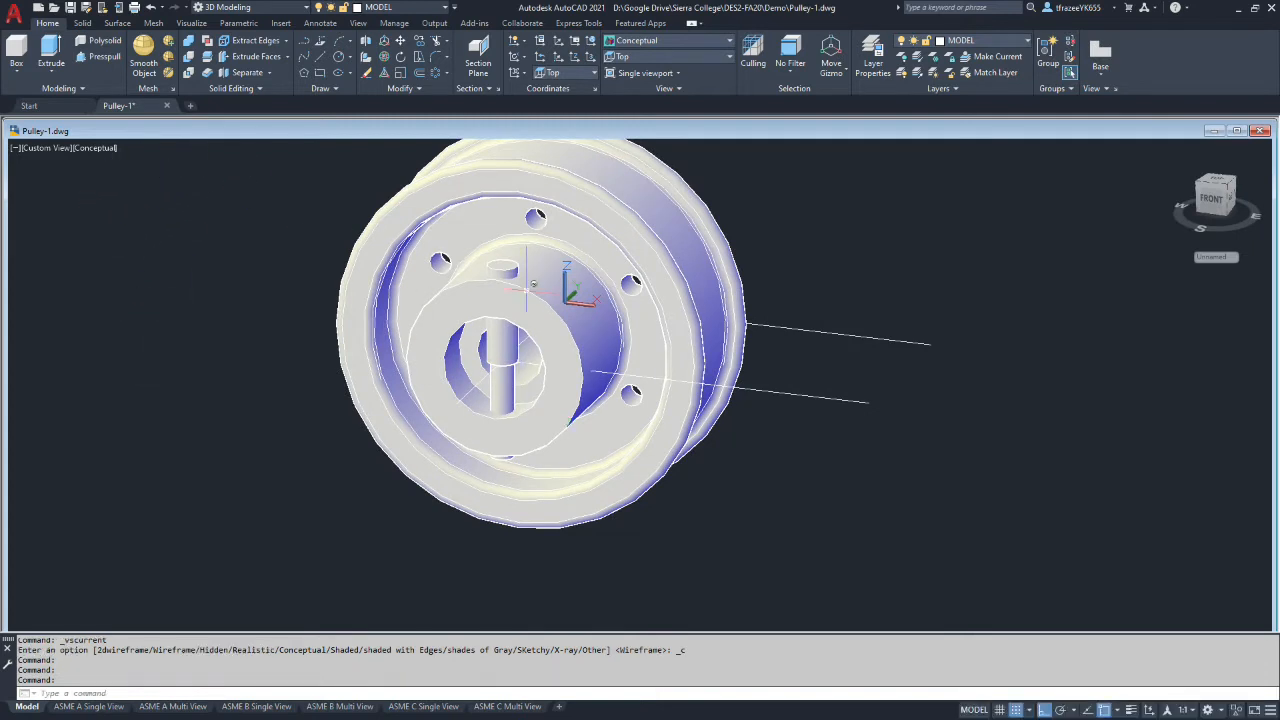
# Step: Subtract the upper and lower cylinders from the pulley body and save the drawing
pyautogui.click(187, 62)
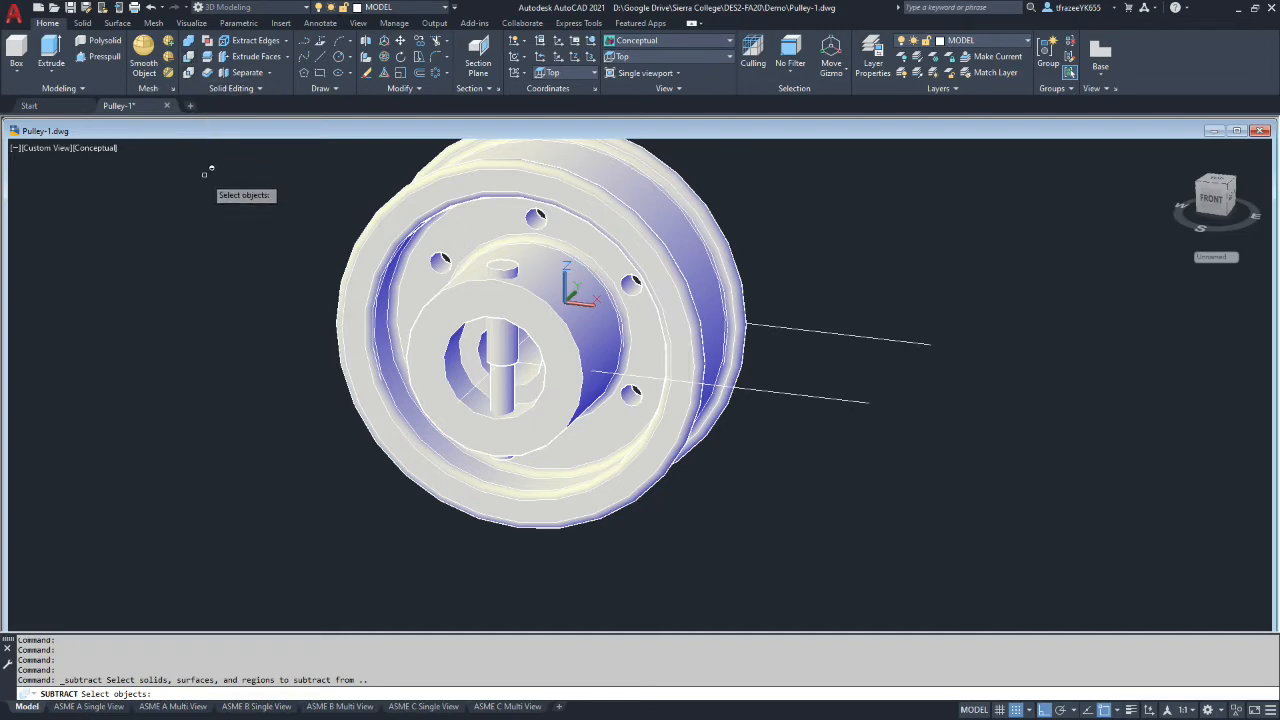
pyautogui.click(463, 290)
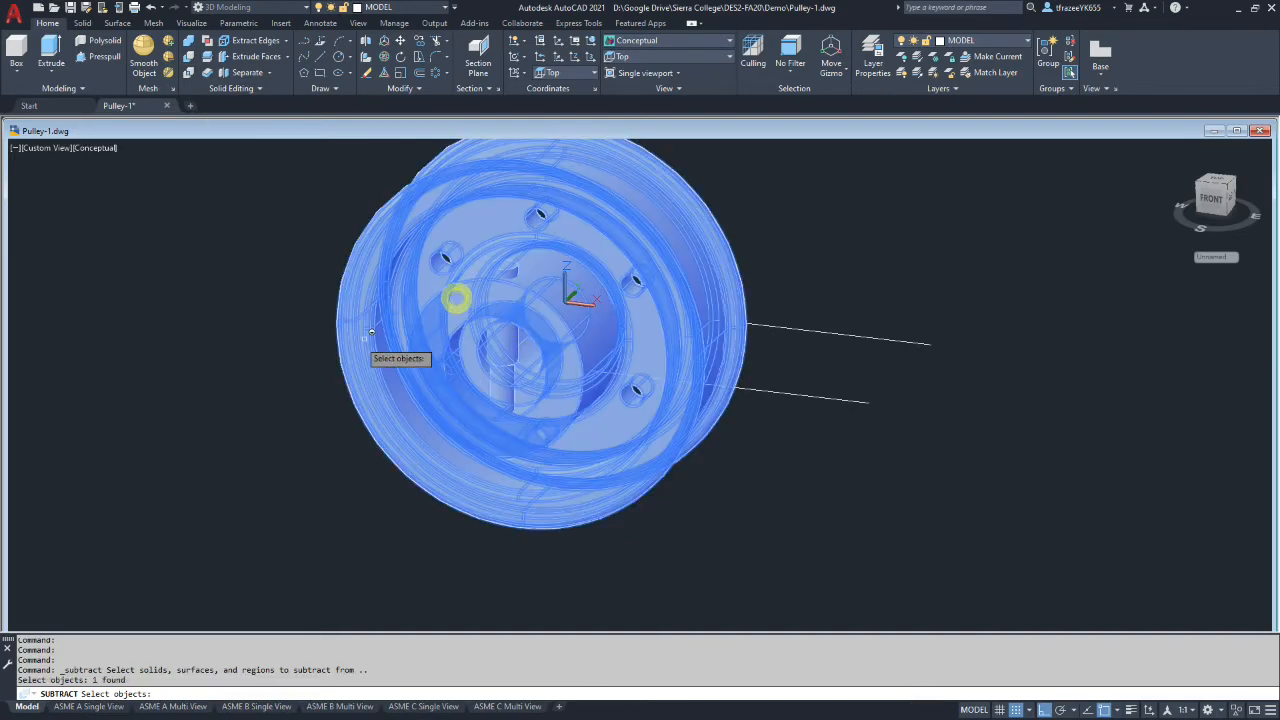
pyautogui.press('Return')
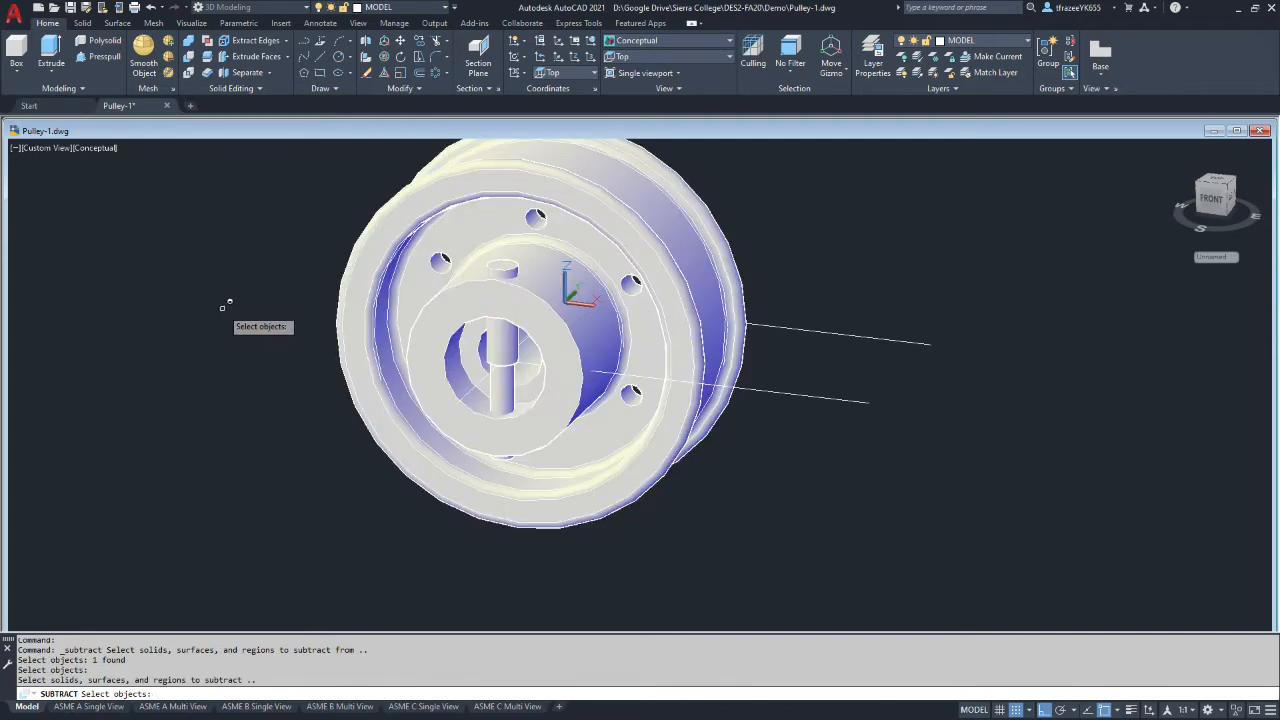
pyautogui.click(501, 372)
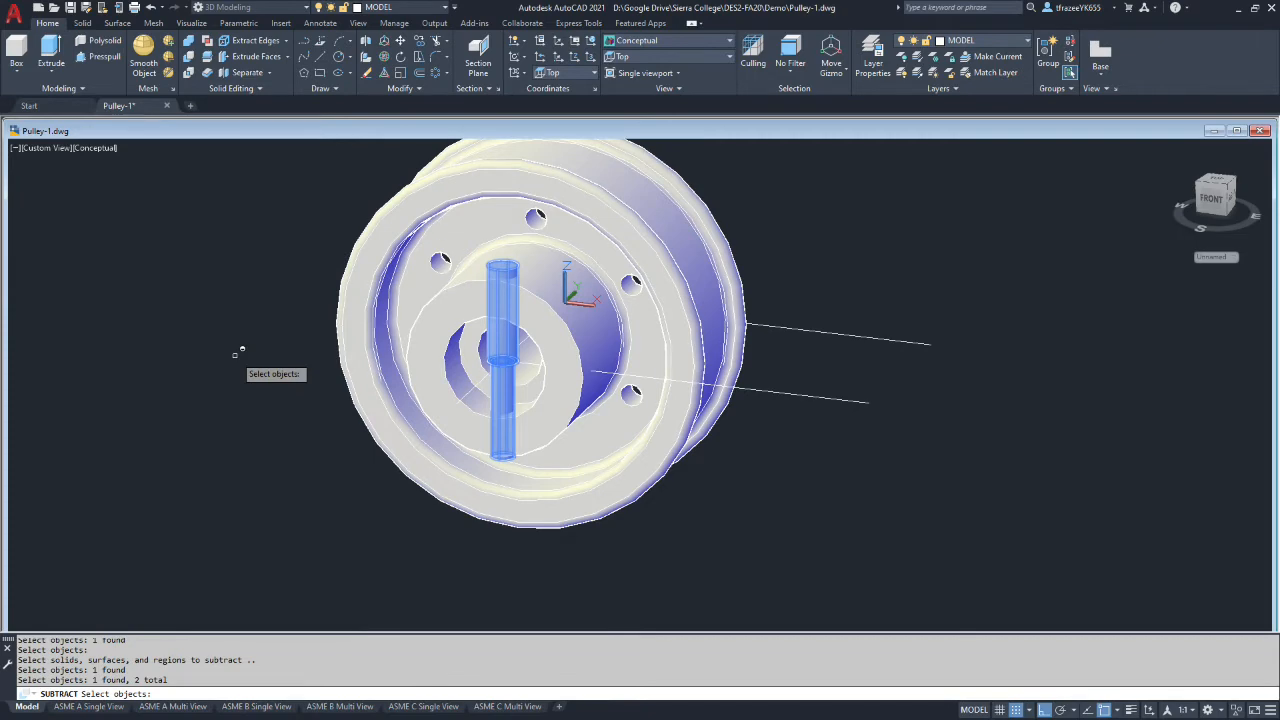
pyautogui.press('Return')
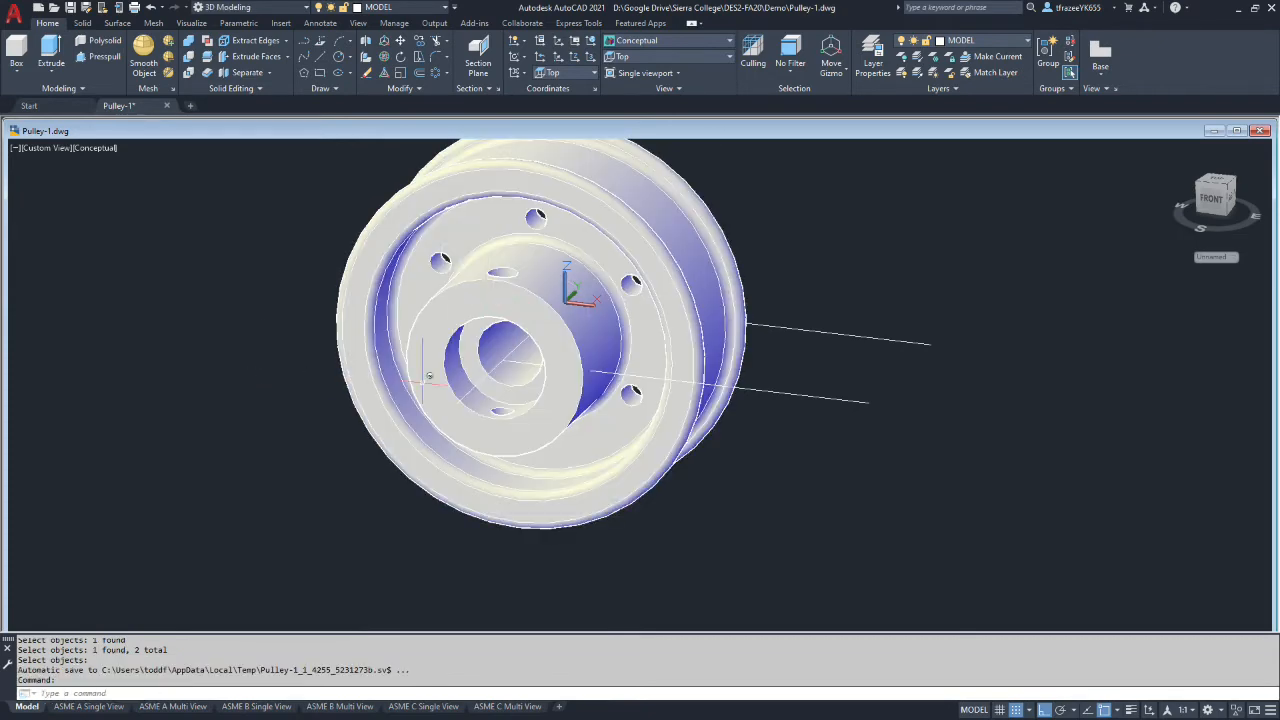
pyautogui.keyDown('shift'); pyautogui.moveTo(289, 313); pyautogui.dragTo(222, 368, button='middle'); pyautogui.keyUp('shift')
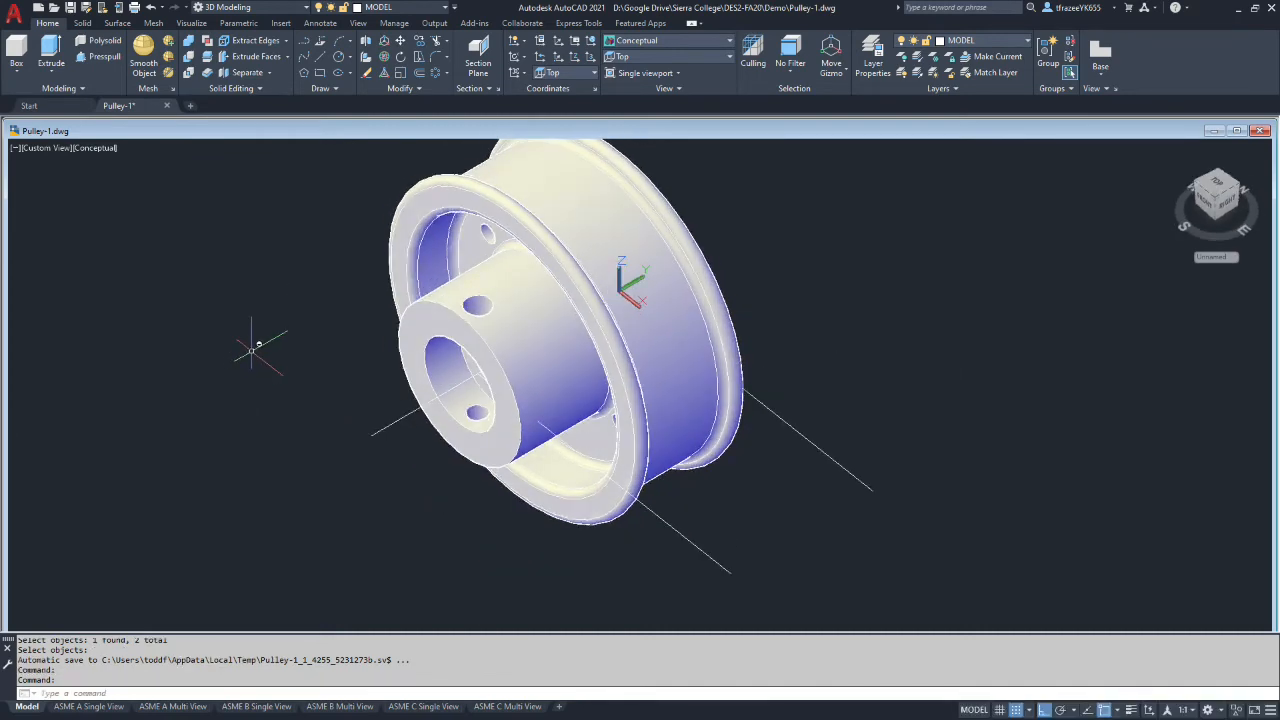
pyautogui.hotkey('ctrl', 's')
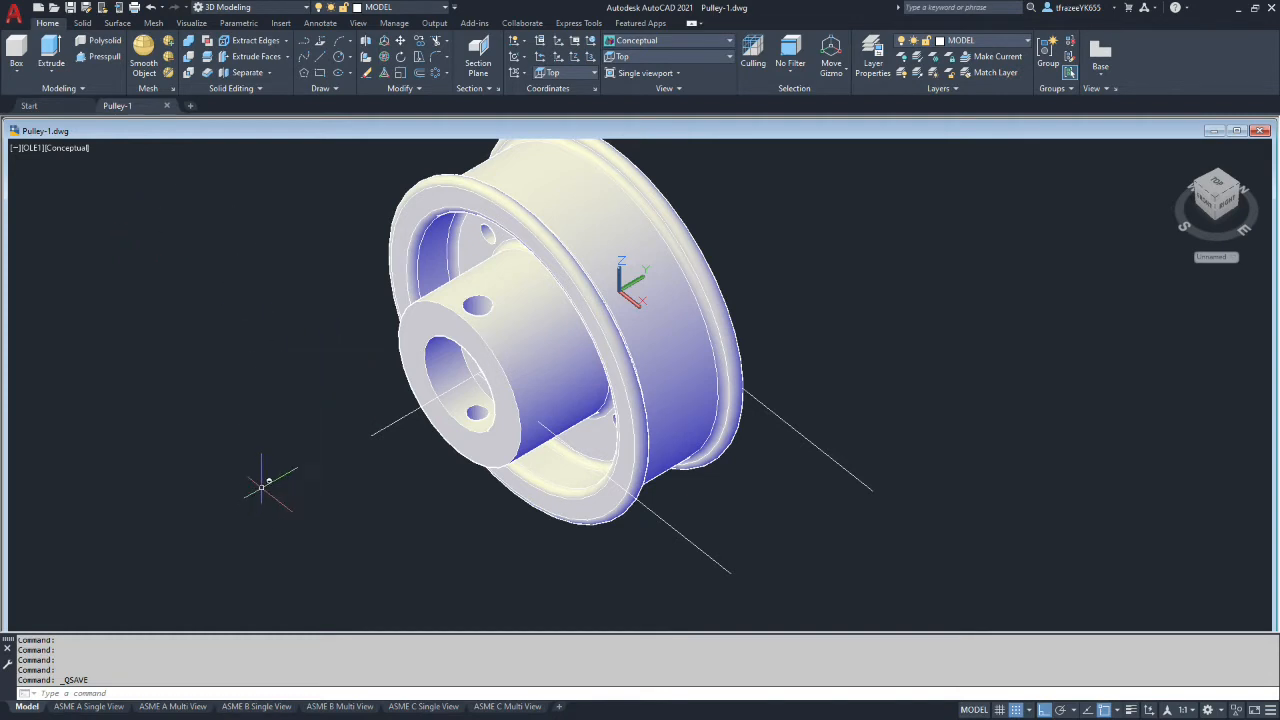
# Step: Move the line along the pulley's axis to the CENTER LINE layer
pyautogui.click(376, 437)
pyautogui.click(377, 434)
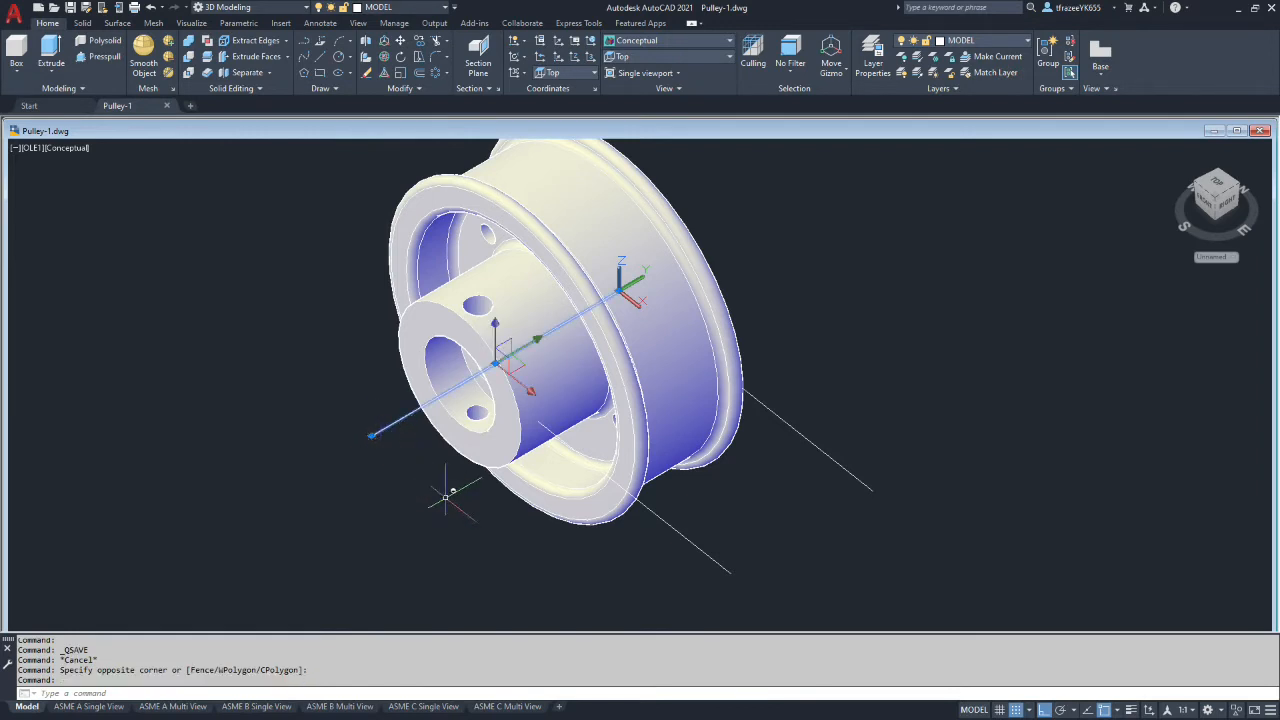
pyautogui.keyDown('shift'); pyautogui.moveTo(285, 428); pyautogui.dragTo(368, 455, button='middle'); pyautogui.keyUp('shift')
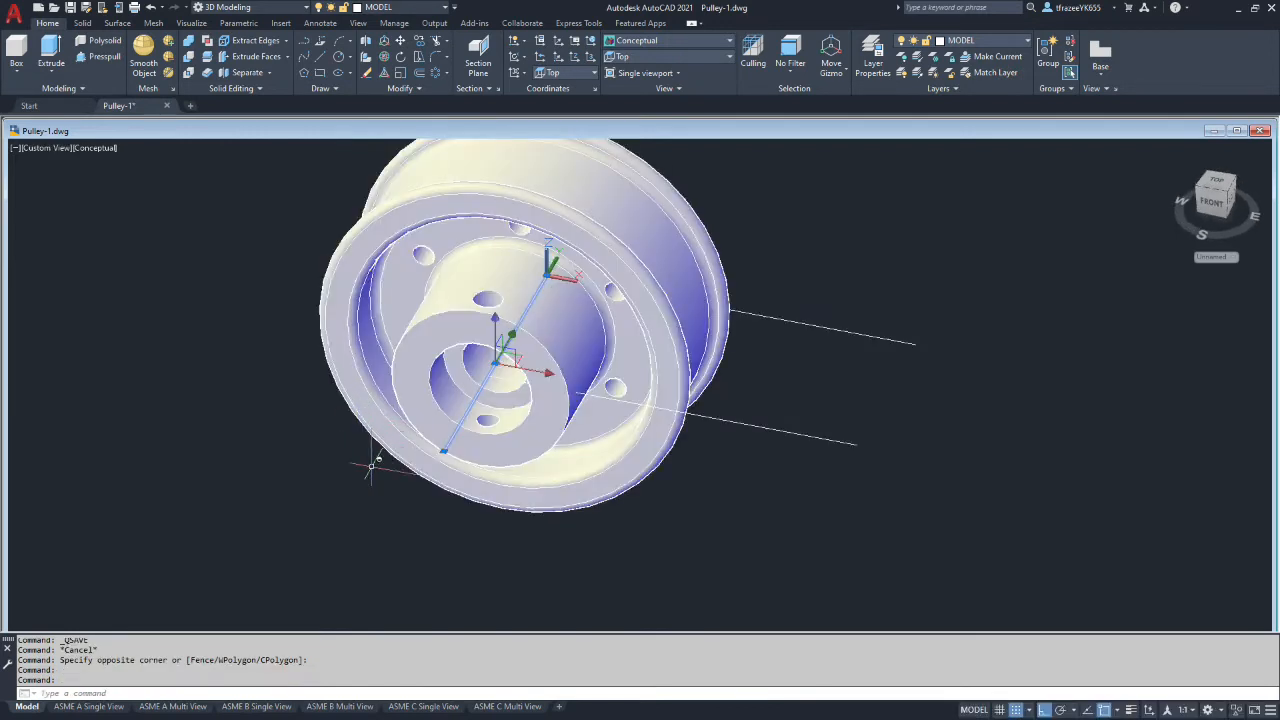
pyautogui.scroll(-3, 436, 488)
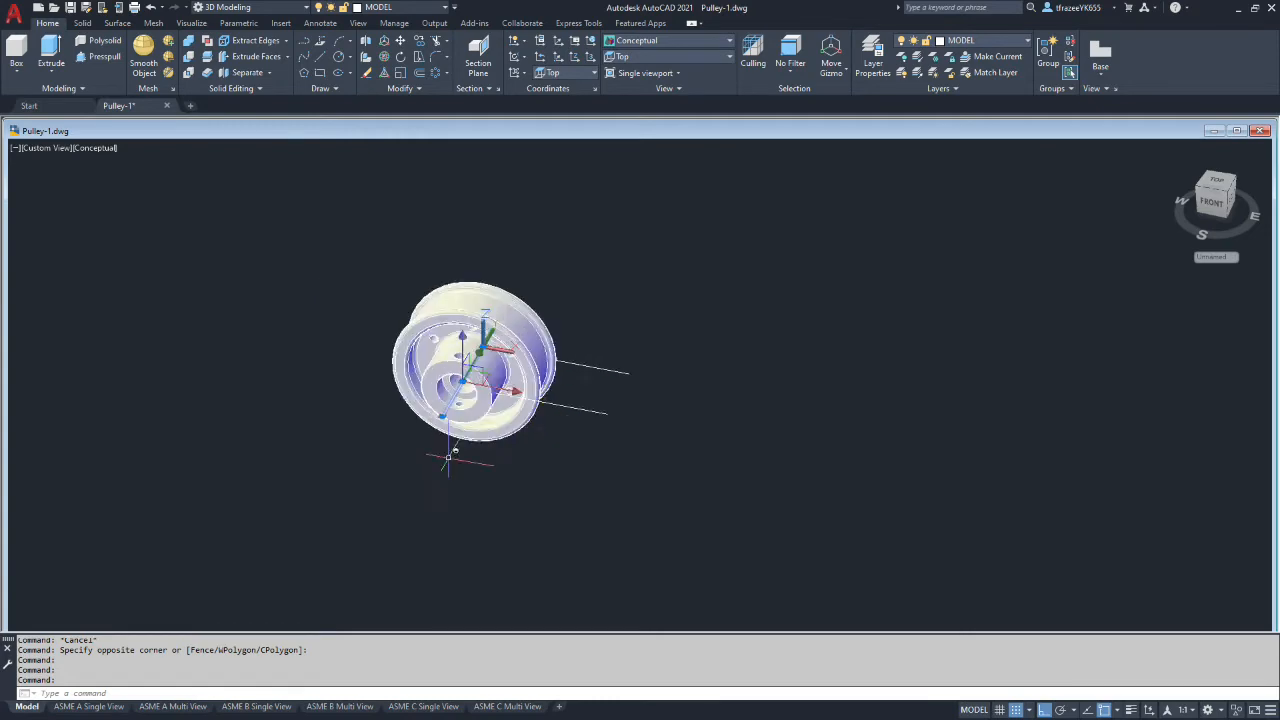
pyautogui.scroll(3, 437, 383)
pyautogui.scroll(3, 437, 383)
pyautogui.scroll(-5, 462, 333)
pyautogui.scroll(3, 466, 366)
pyautogui.keyDown('shift'); pyautogui.moveTo(390, 438); pyautogui.dragTo(220, 445, button='middle'); pyautogui.keyUp('shift')
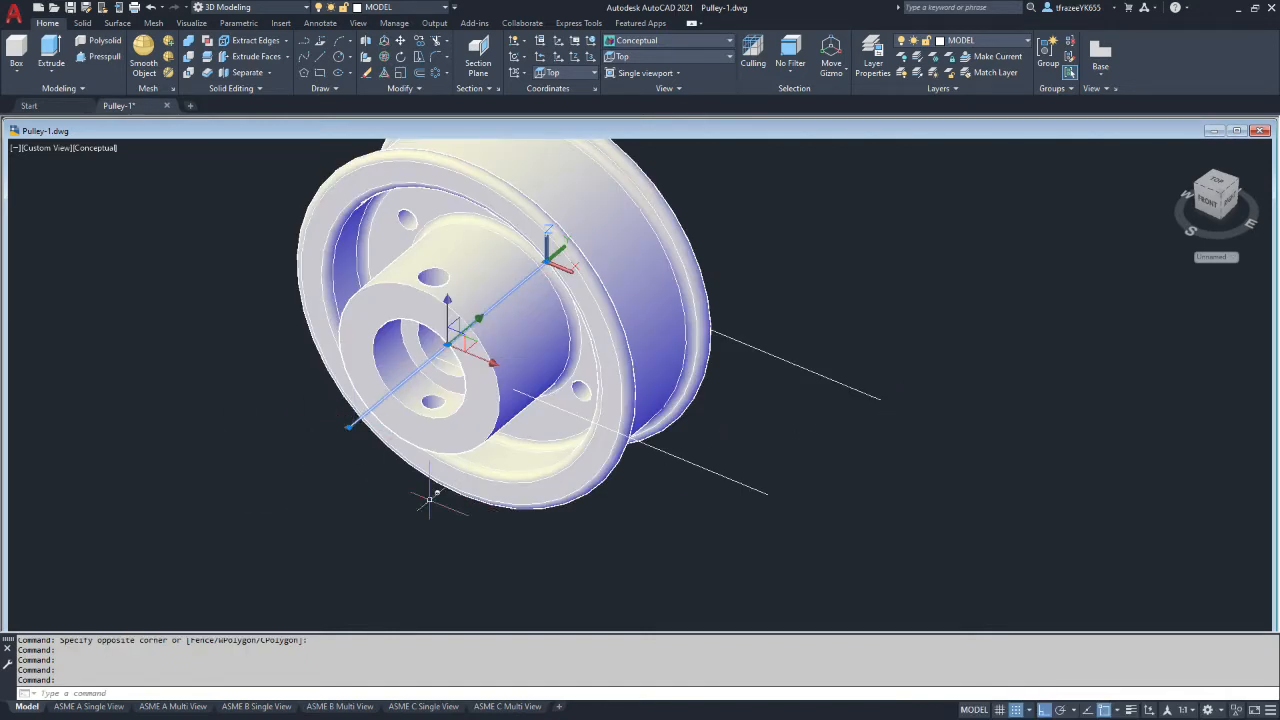
pyautogui.click(1027, 46)
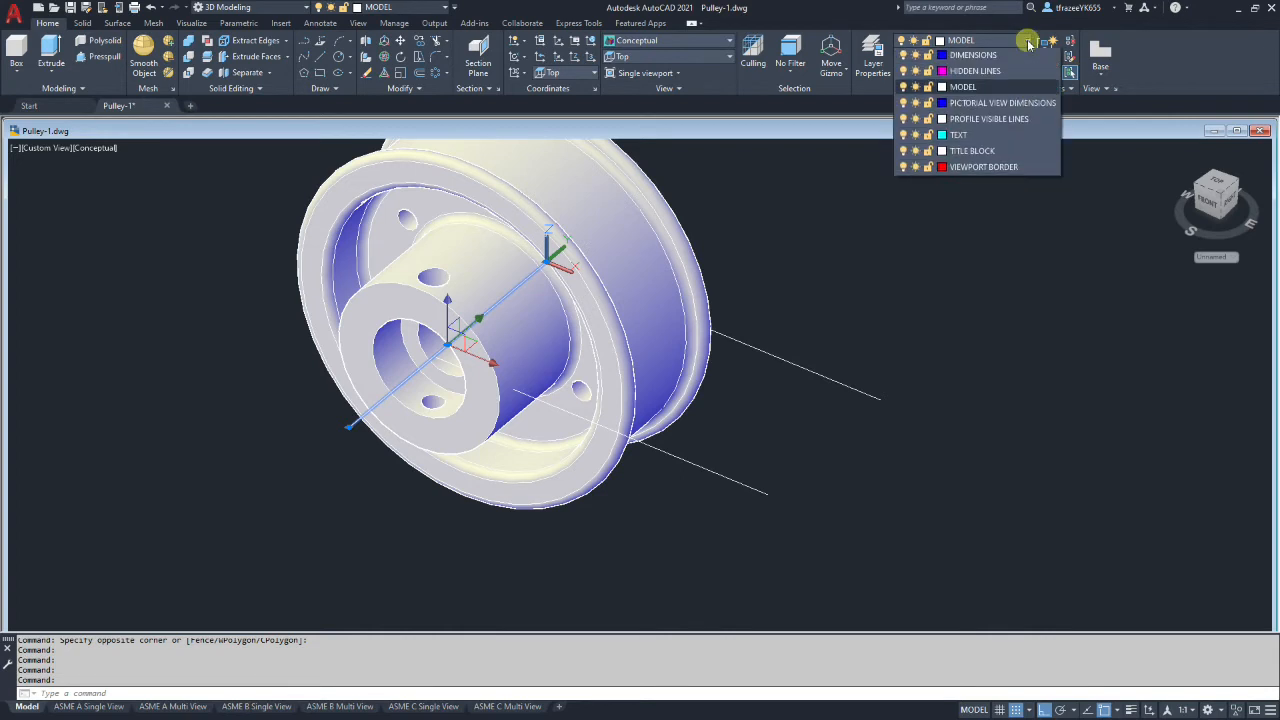
pyautogui.click(972, 90)
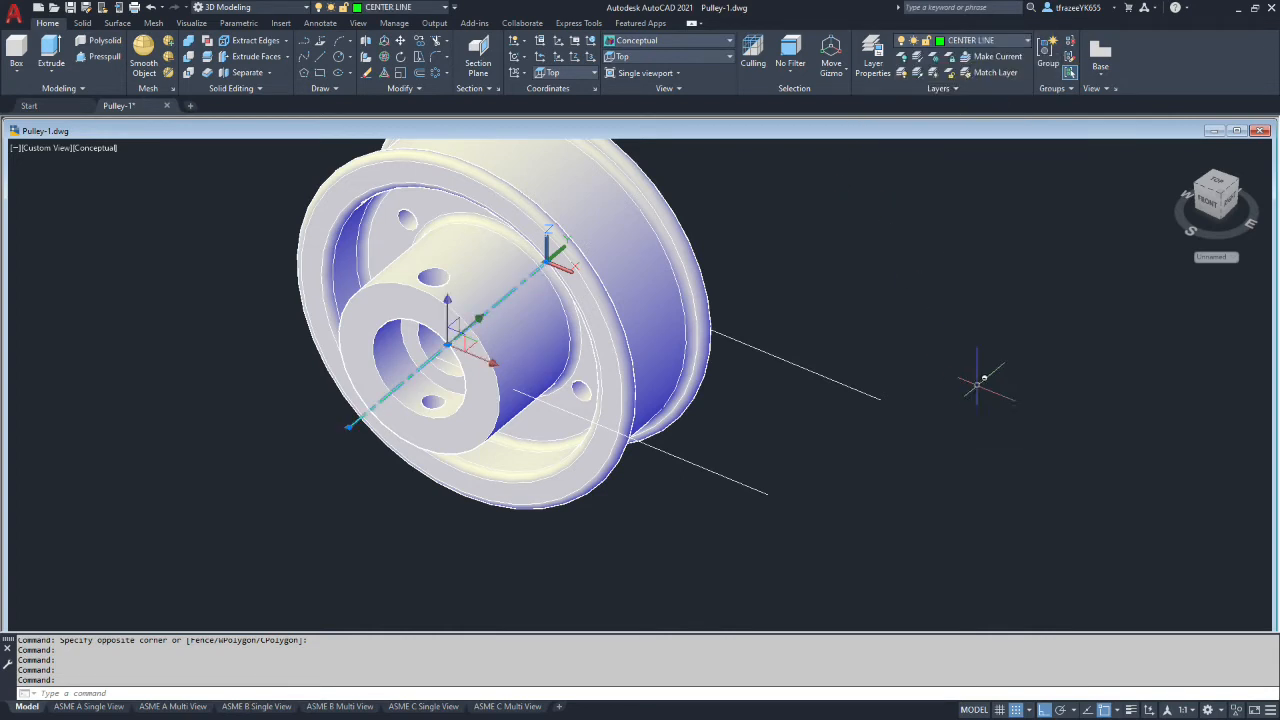
pyautogui.press('Escape')
# Step: Erase the two horizontal construction lines that extend beyond the pulley and save the drawing
pyautogui.click(777, 557)
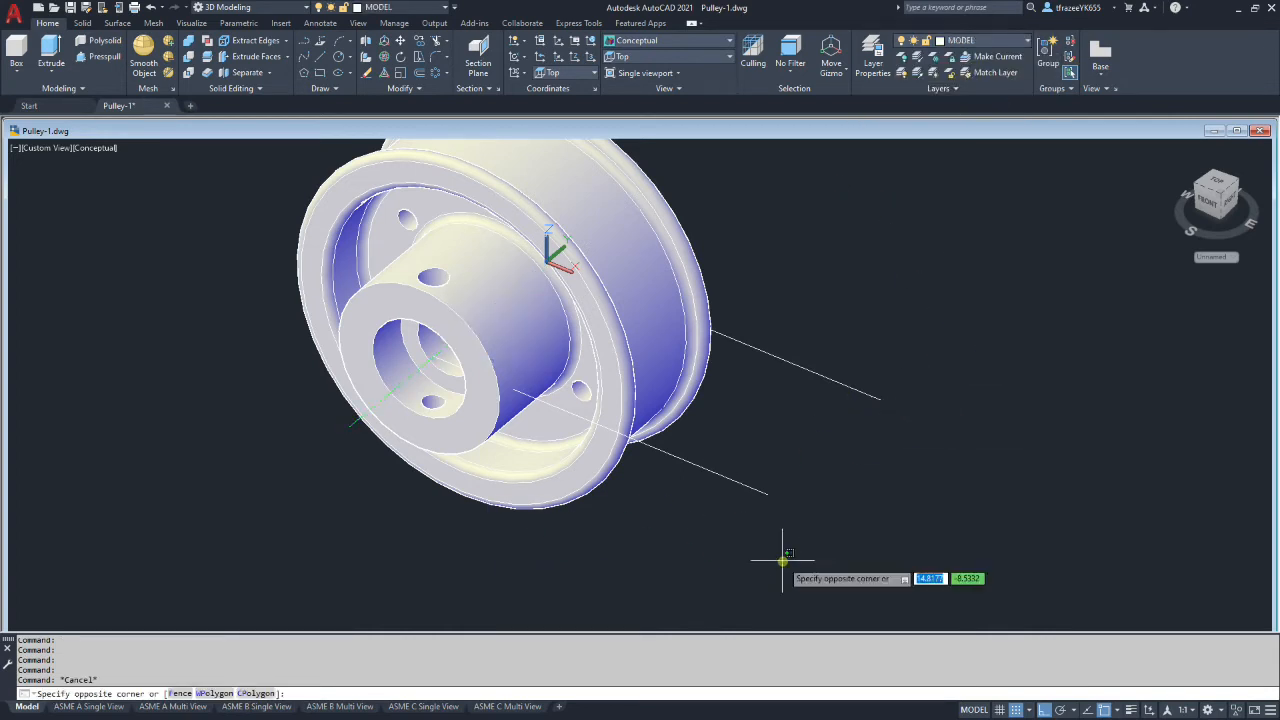
pyautogui.click(738, 485)
pyautogui.press('Delete')
pyautogui.click(843, 440)
pyautogui.click(834, 377)
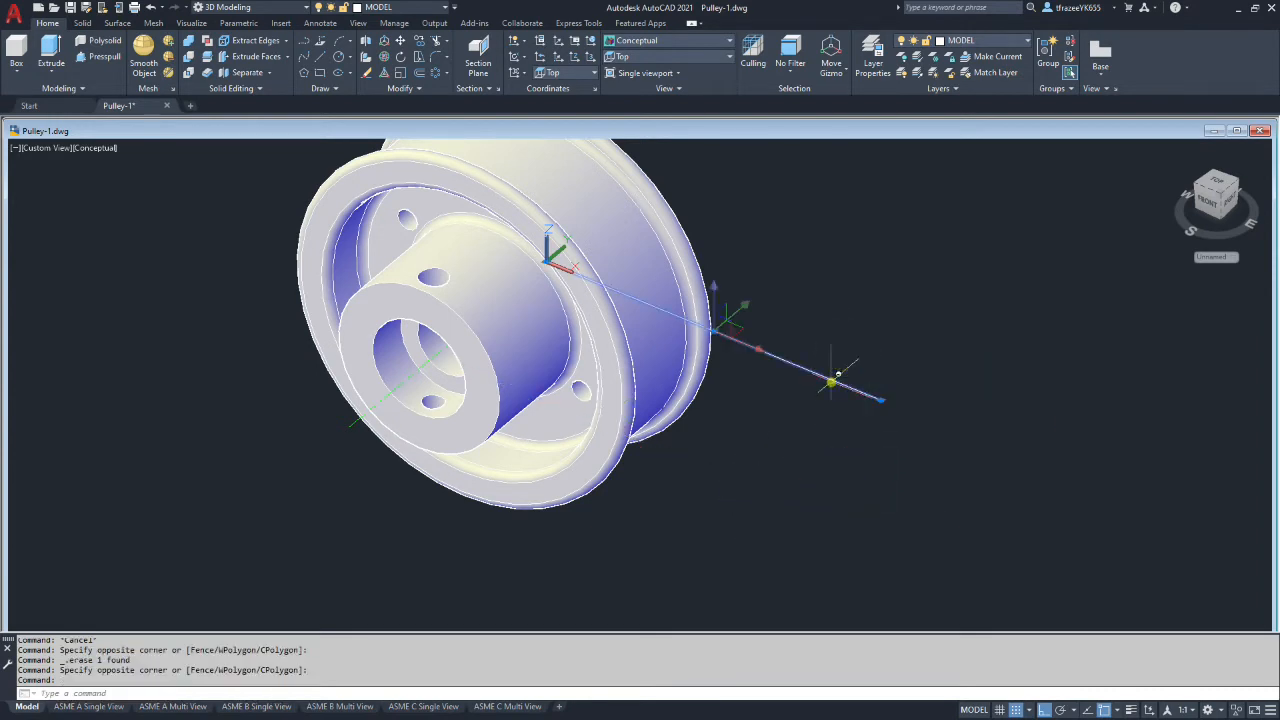
pyautogui.hotkey('ctrl', 's')
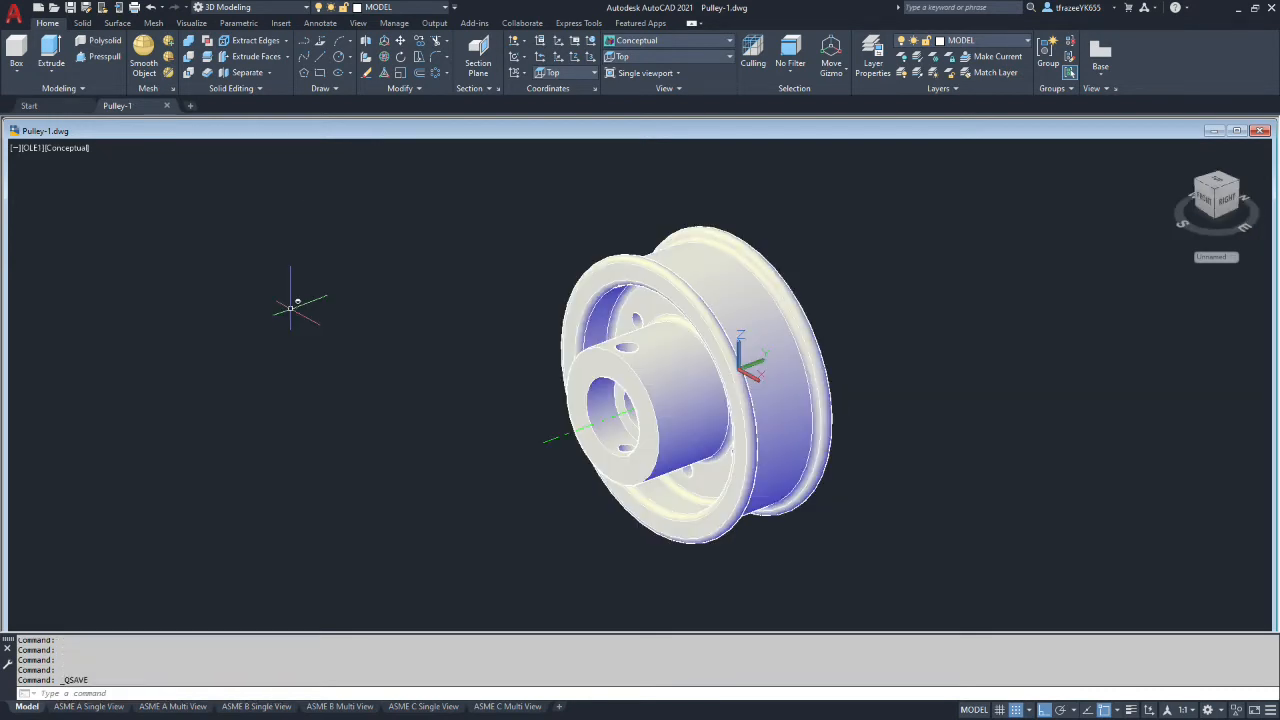
# Step: Change the visual style to 2D Wireframe and switch the pulley to the Front view
pyautogui.click(92, 148)
pyautogui.click(135, 177)
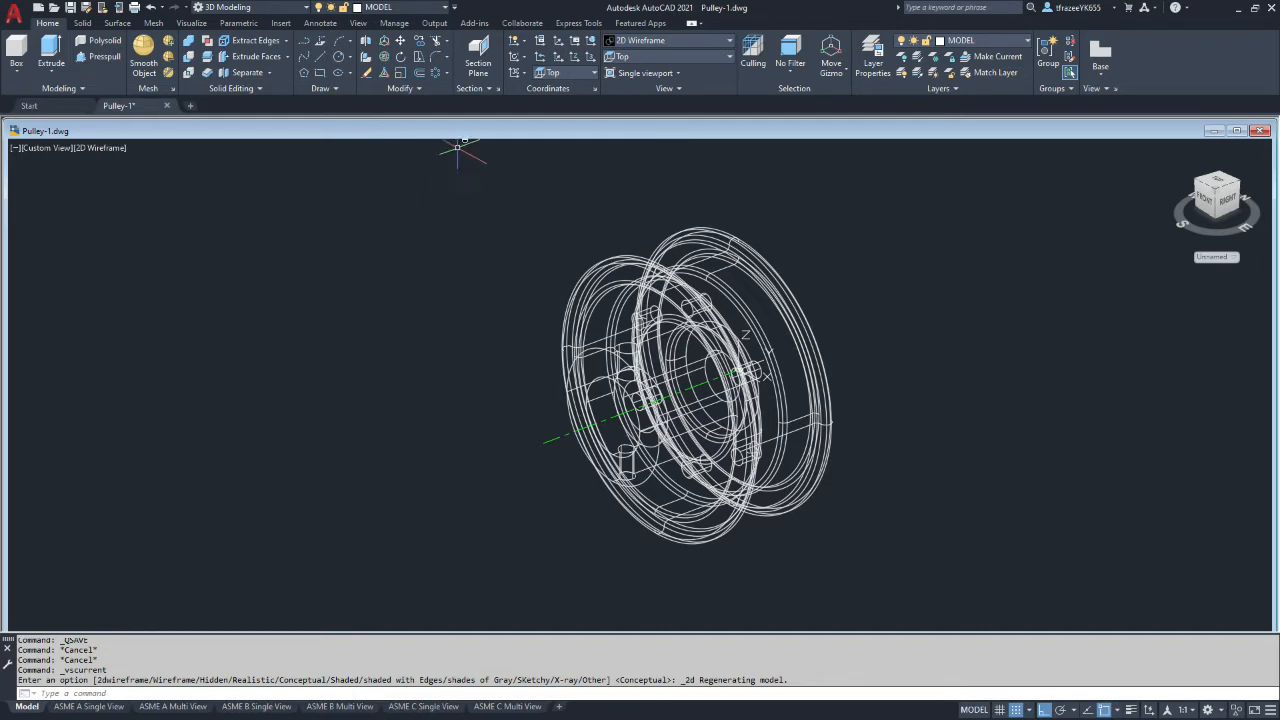
pyautogui.click(628, 60)
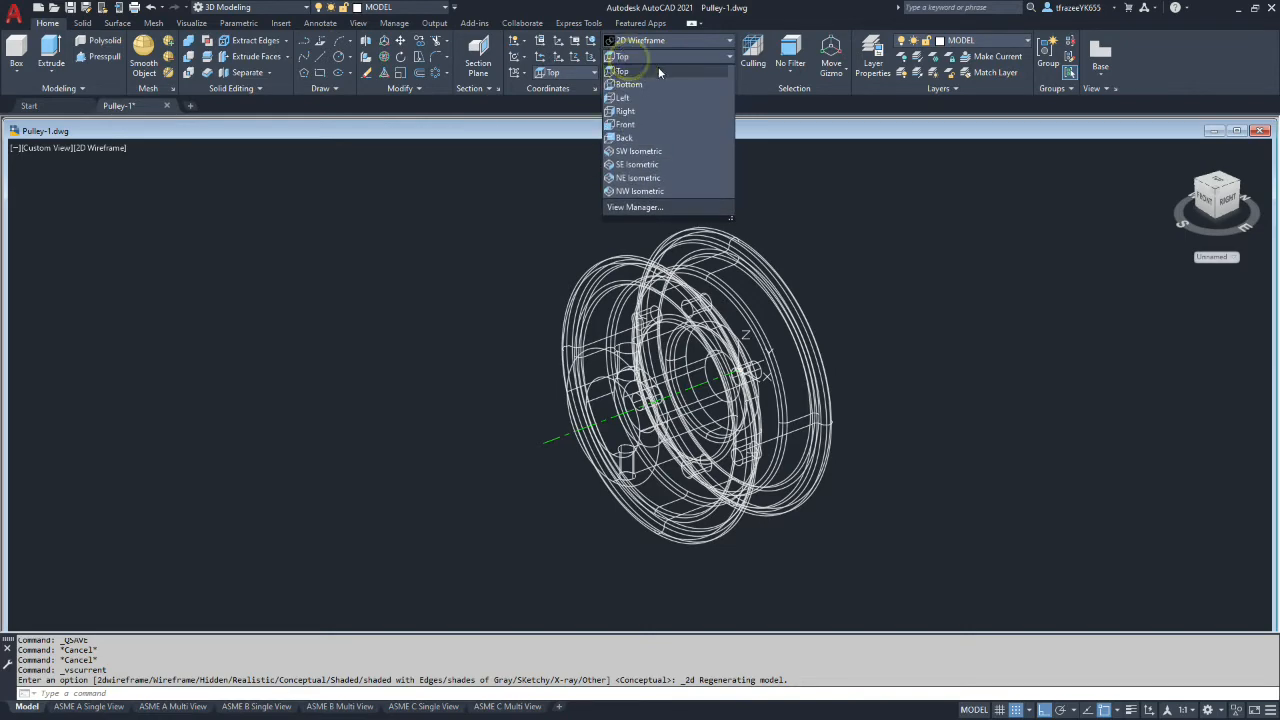
pyautogui.click(624, 125)
pyautogui.scroll(-4, 580, 266)
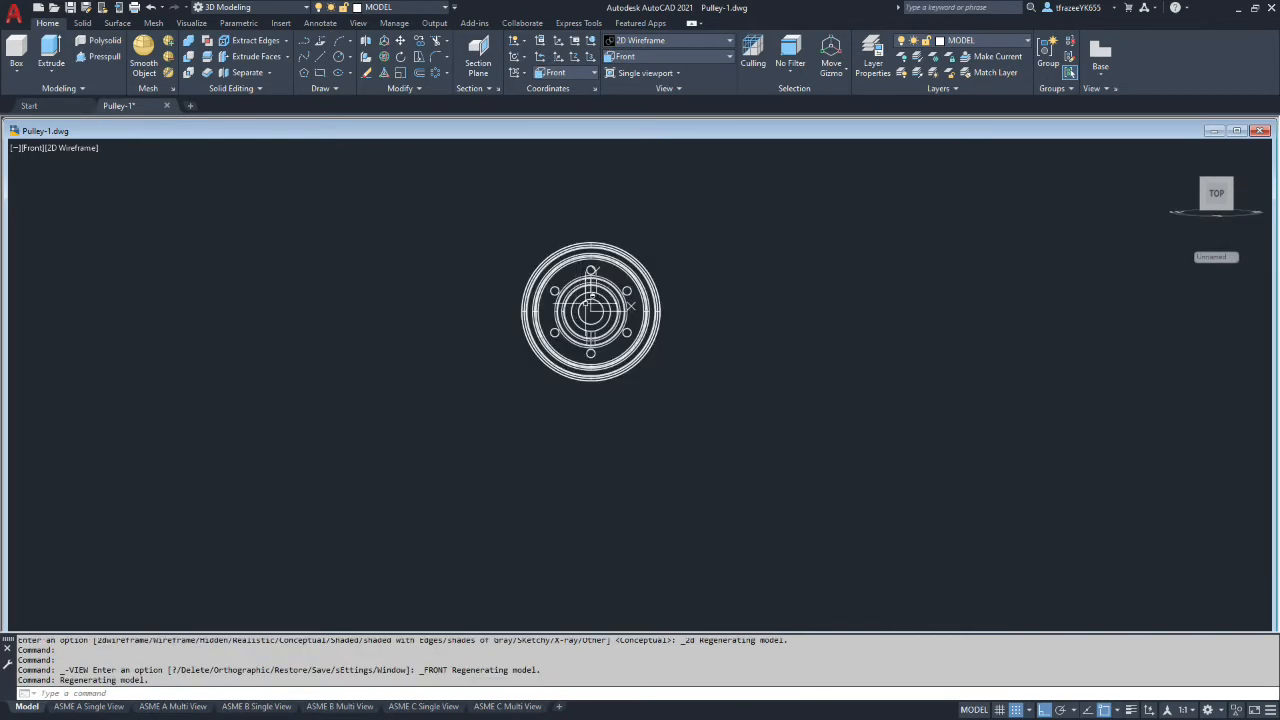
# Step: Freeze the PICTORIAL VIEW DIMENSIONS layer and make PROFILE VISIBLE LINES the current layer
pyautogui.click(985, 40)
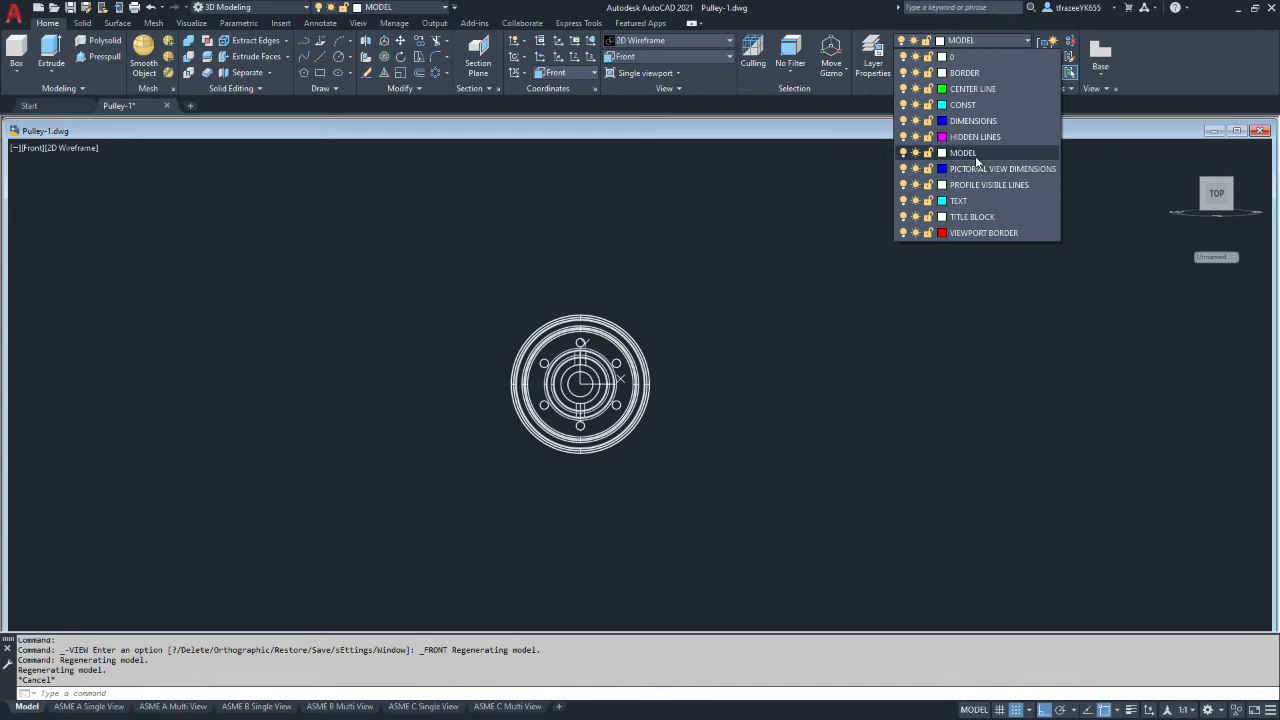
pyautogui.click(916, 168)
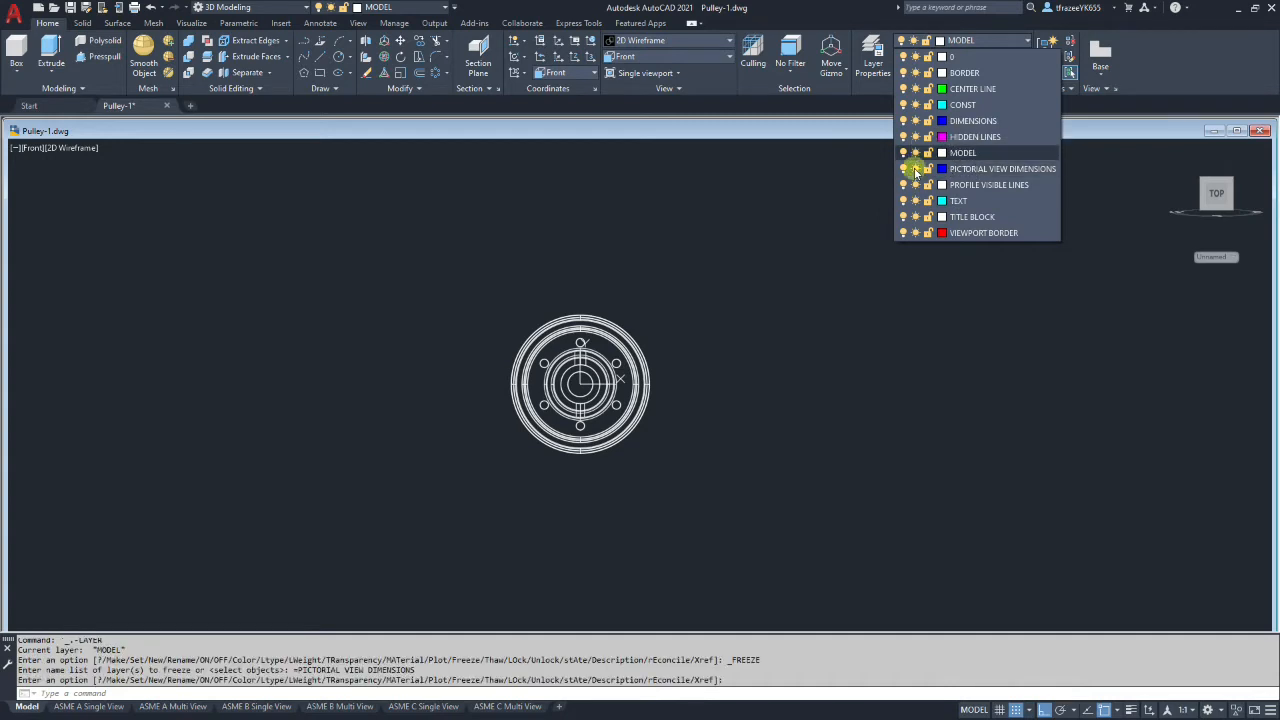
pyautogui.click(978, 186)
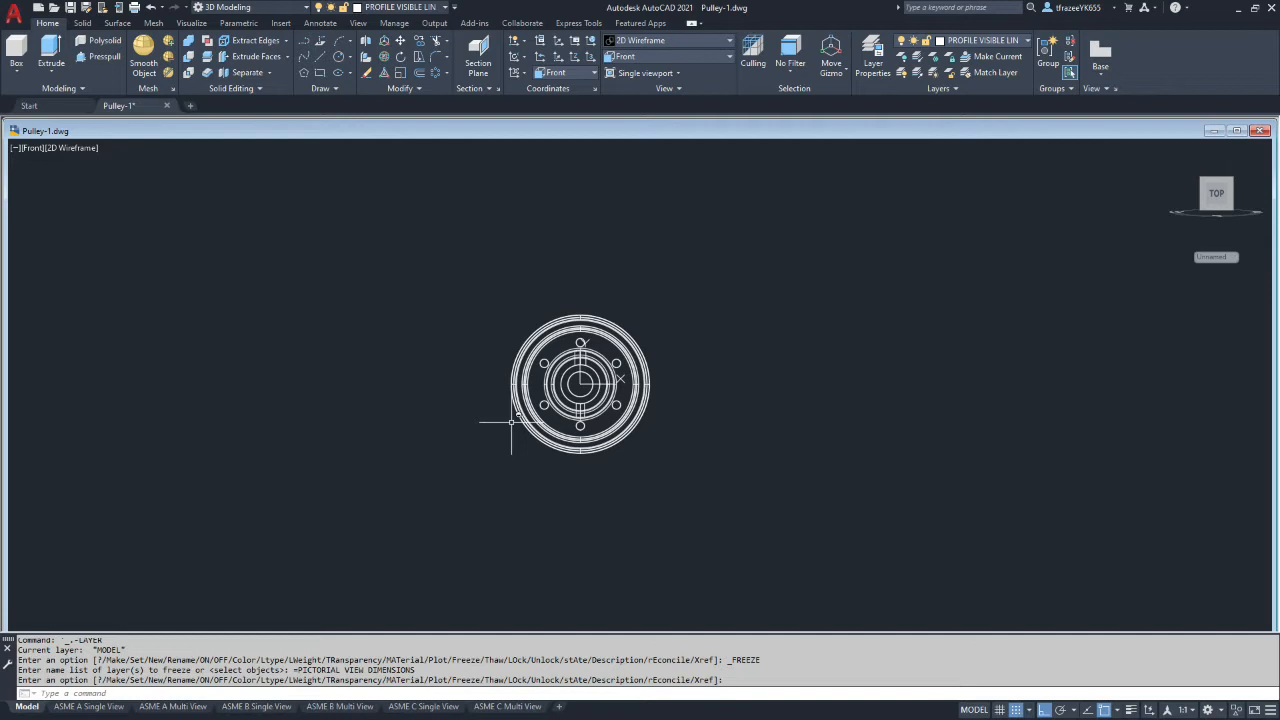
# Step: Start Flatshot and set foreground and obscured line colors to ByLayer, with the HIDDEN linetype for obscured lines
pyautogui.write('F')
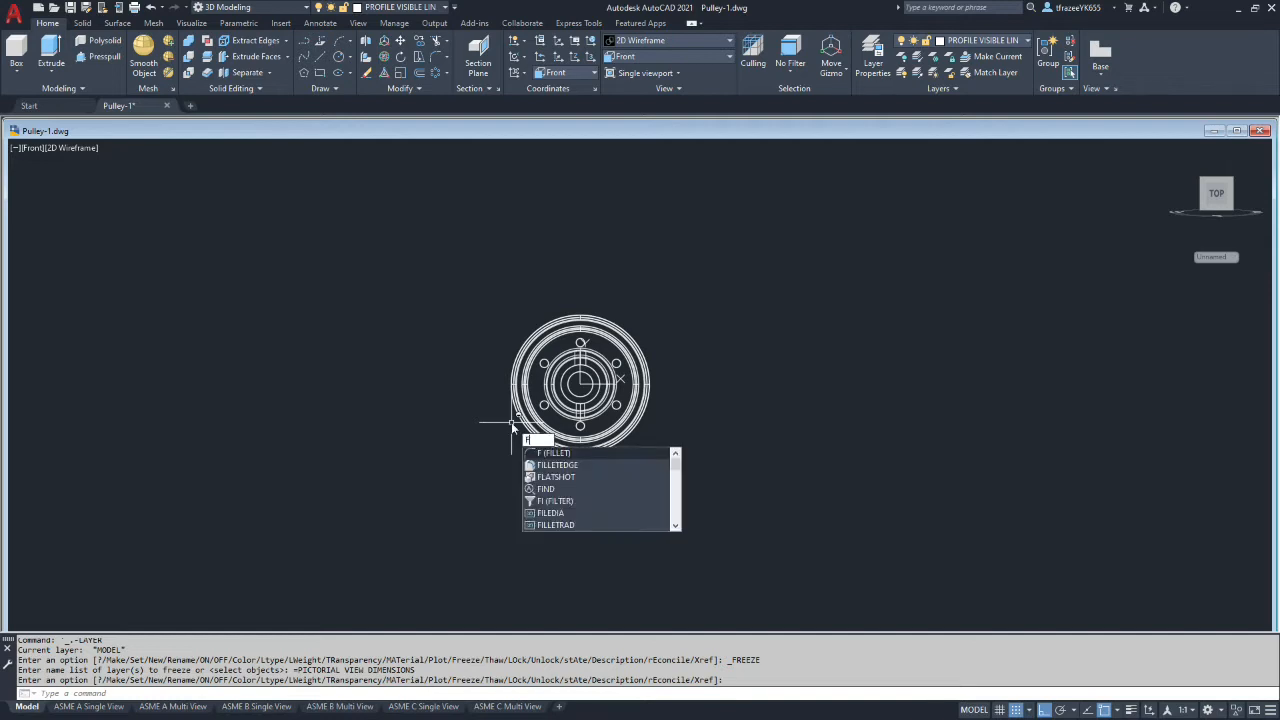
pyautogui.click(576, 477)
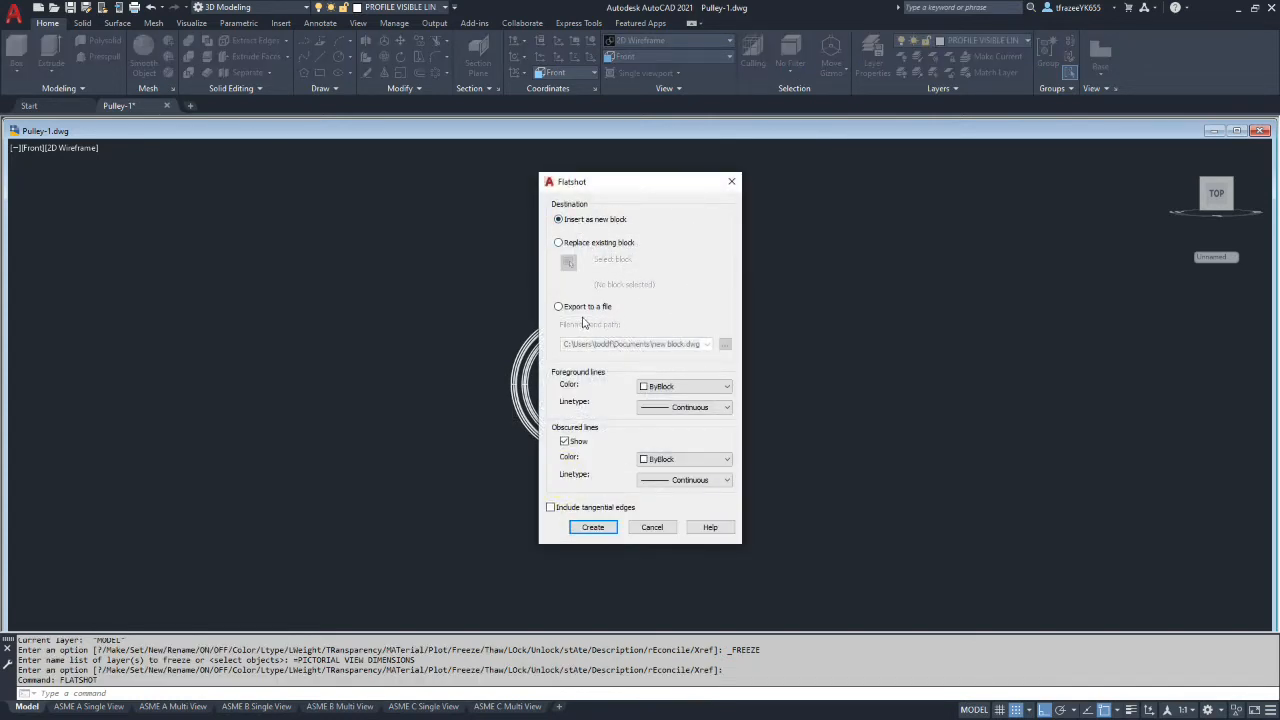
pyautogui.click(705, 390)
pyautogui.click(667, 401)
pyautogui.click(668, 459)
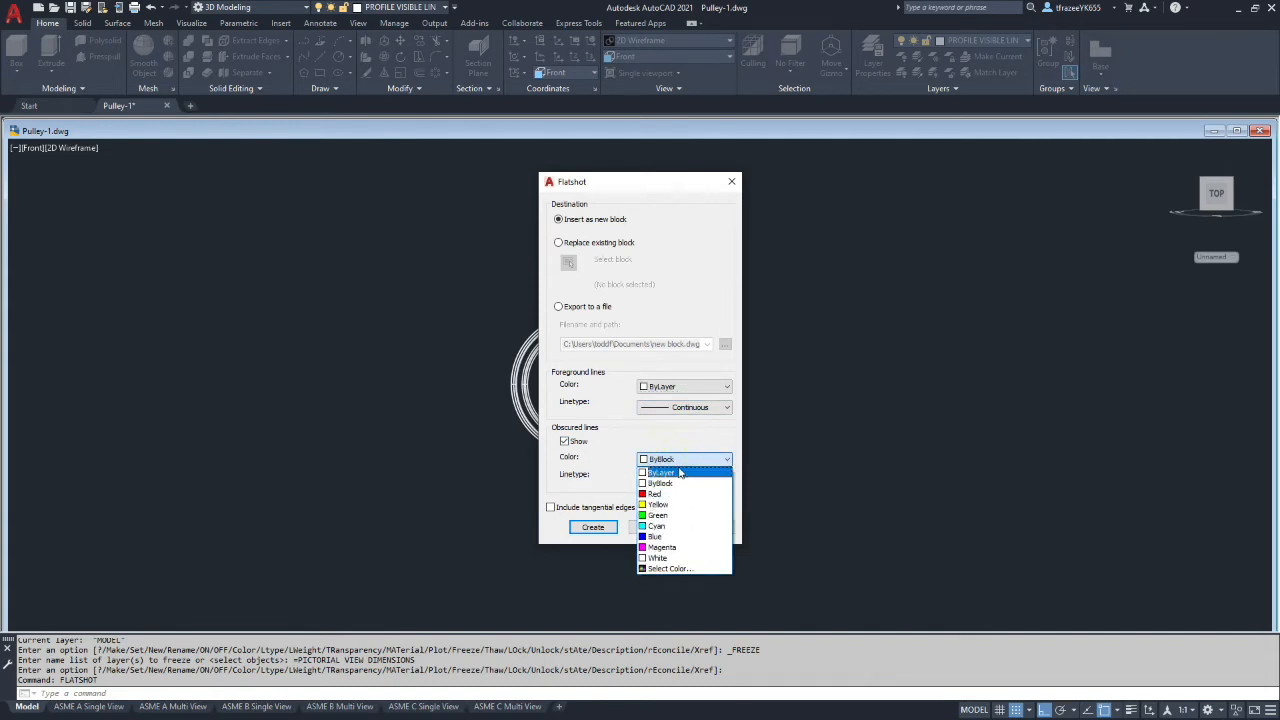
pyautogui.click(686, 473)
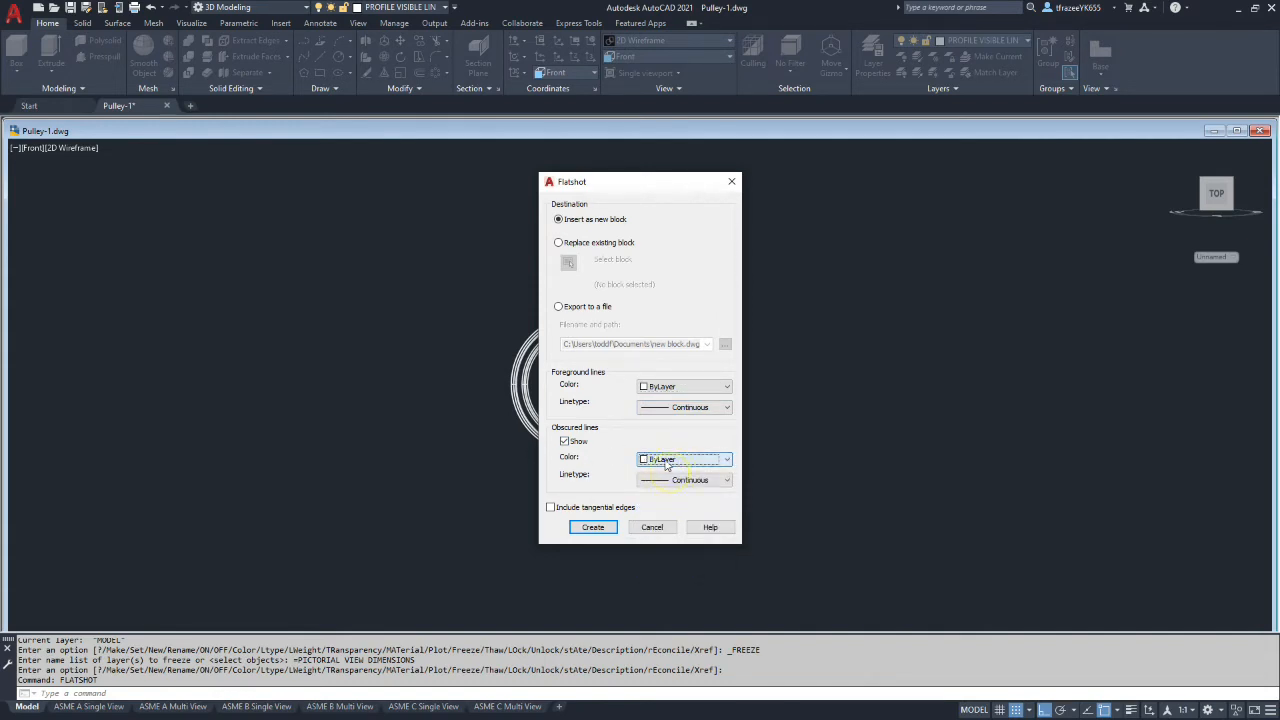
pyautogui.click(690, 481)
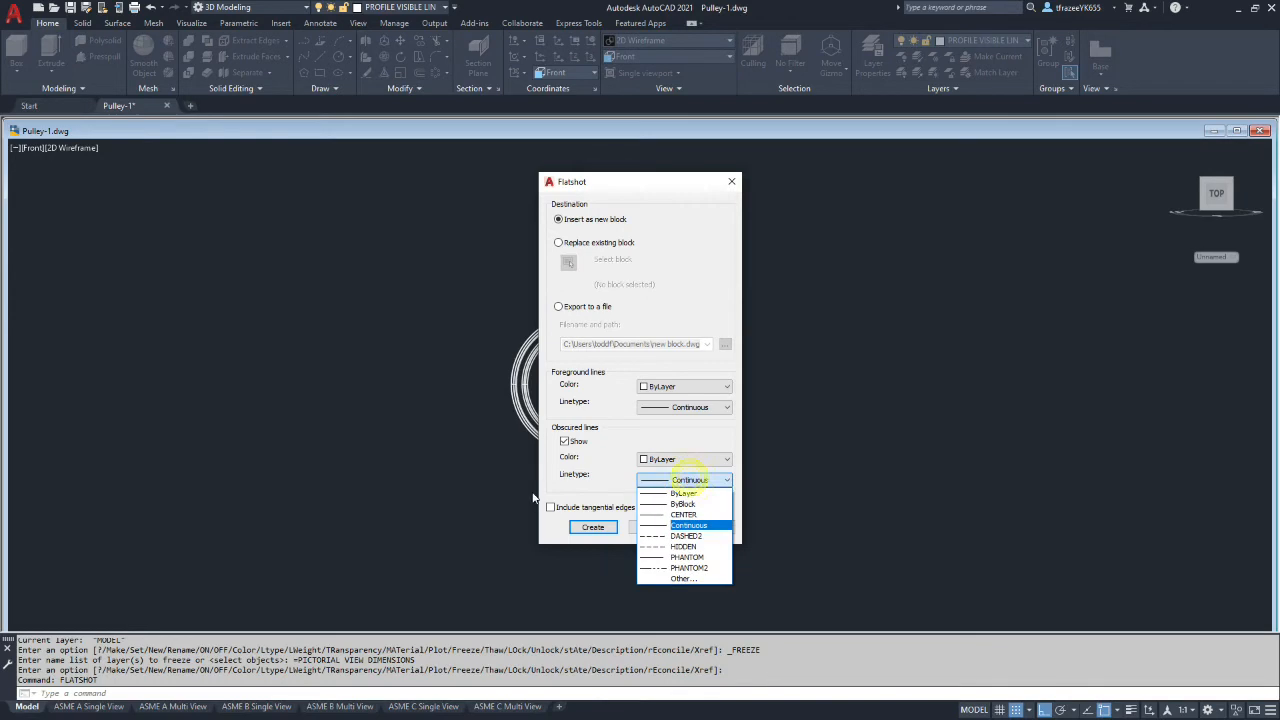
pyautogui.click(686, 547)
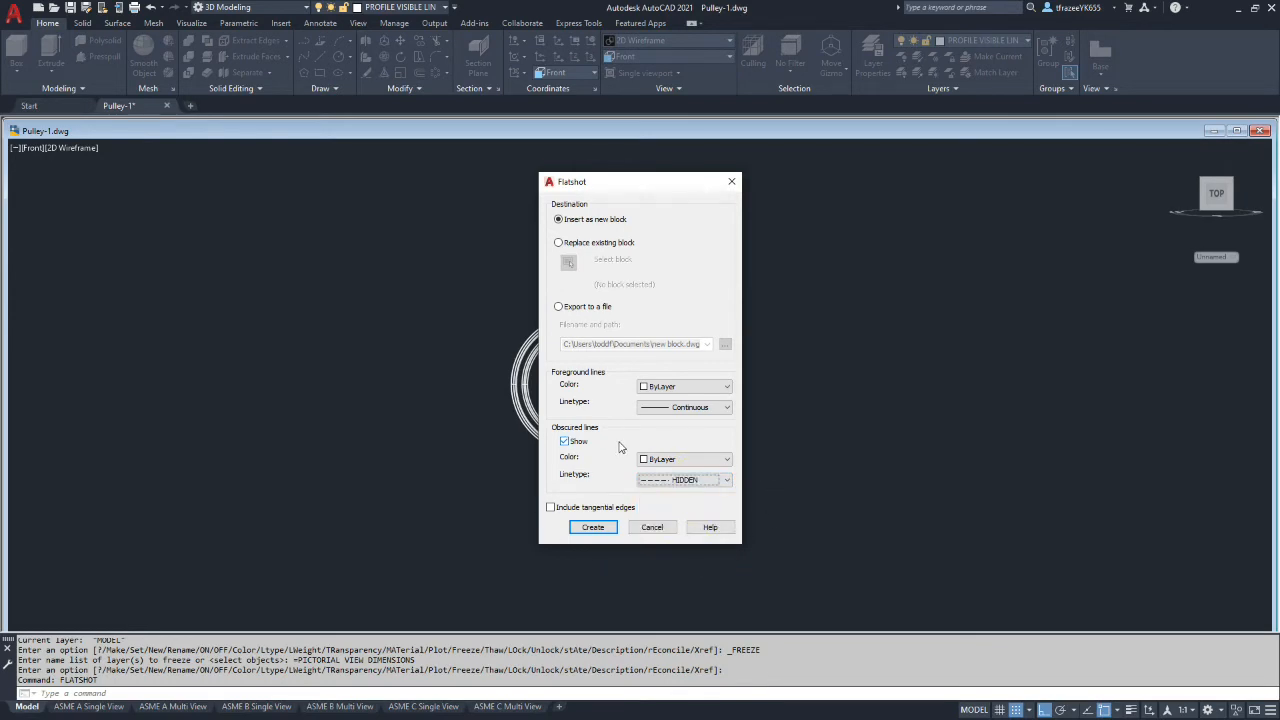
# Step: Create the front-view flatshot as a new block below the pulley model, with X and Y scale 1 and rotation 0
pyautogui.click(592, 527)
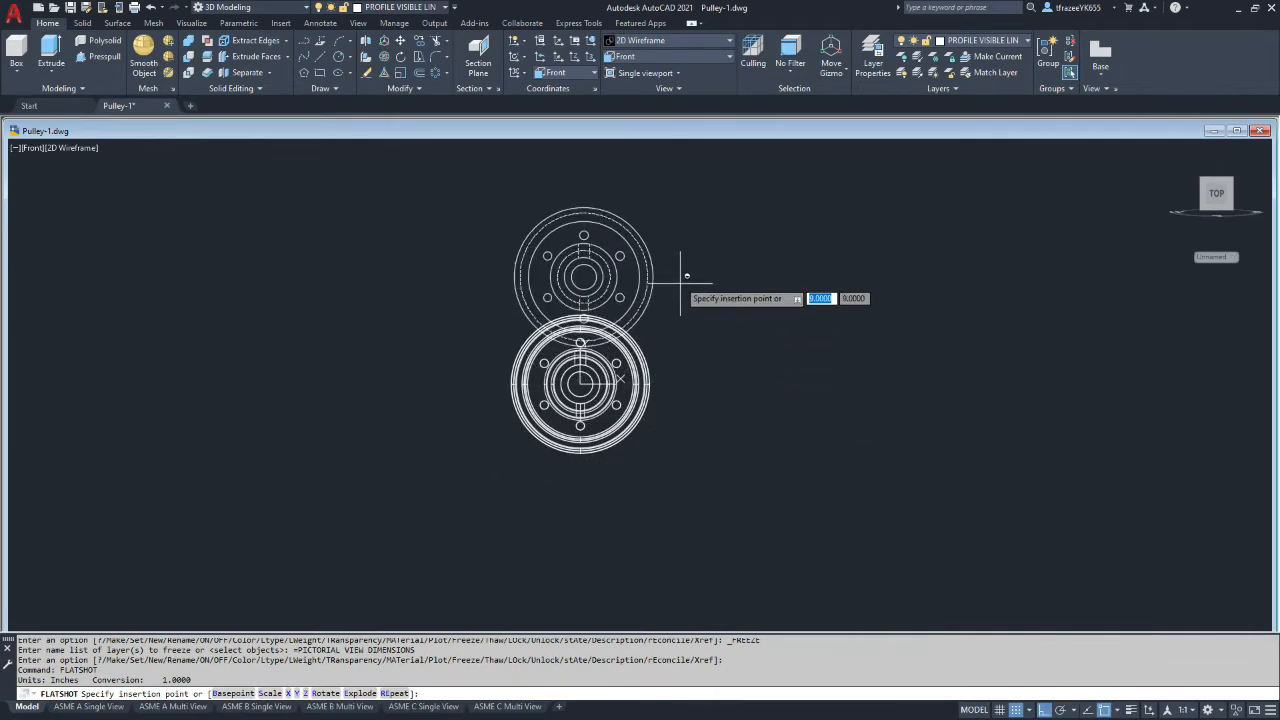
pyautogui.scroll(-5, 643, 250)
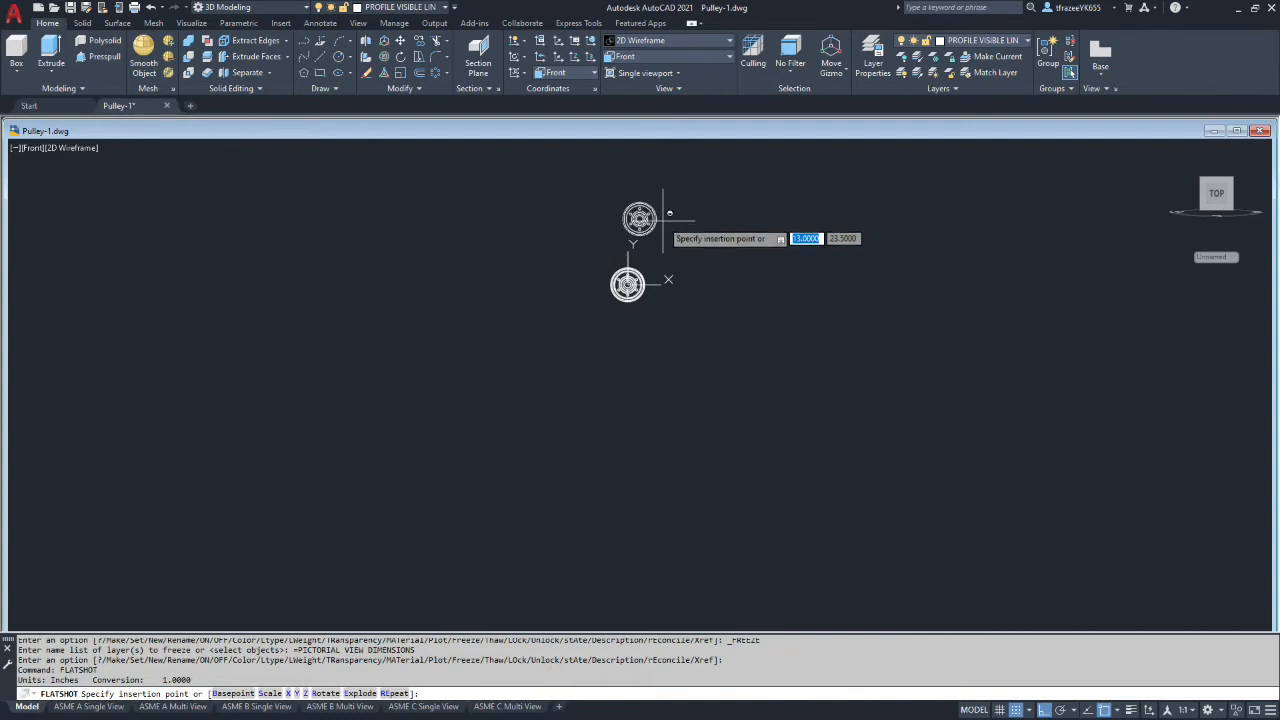
pyautogui.scroll(6, 660, 215)
pyautogui.scroll(-4, 657, 220)
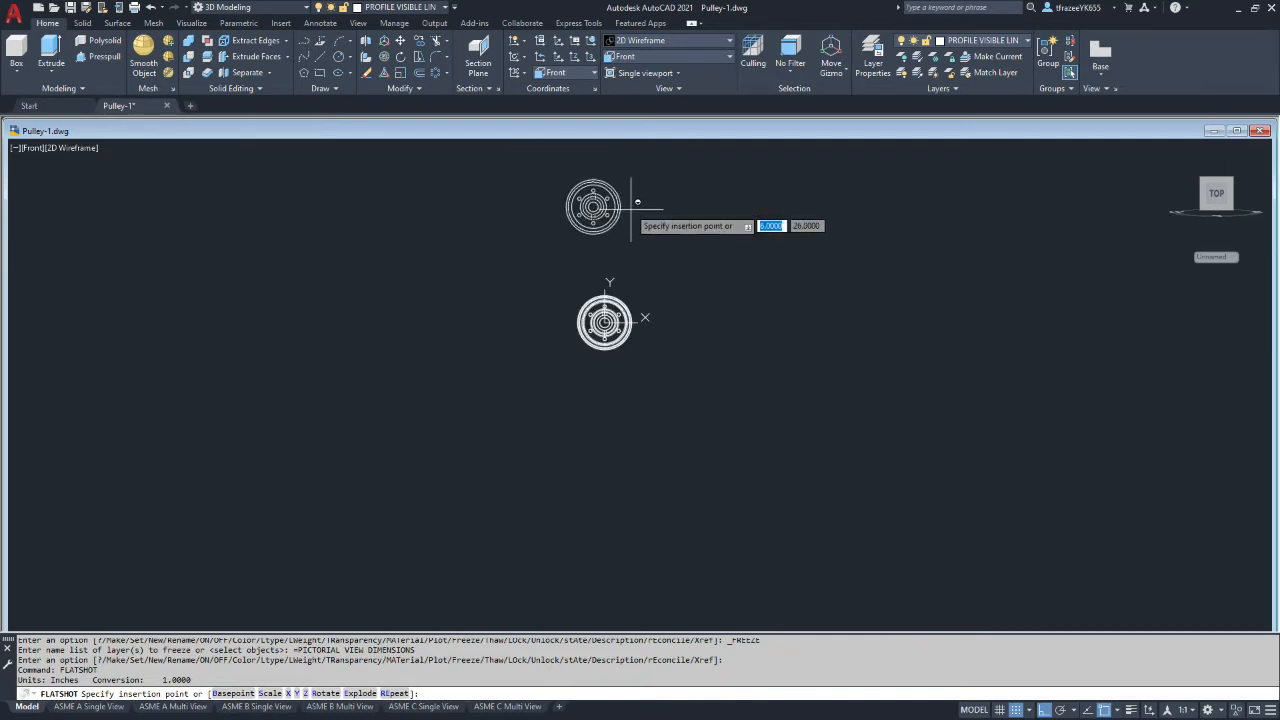
pyautogui.scroll(4, 652, 215)
pyautogui.scroll(-6, 635, 212)
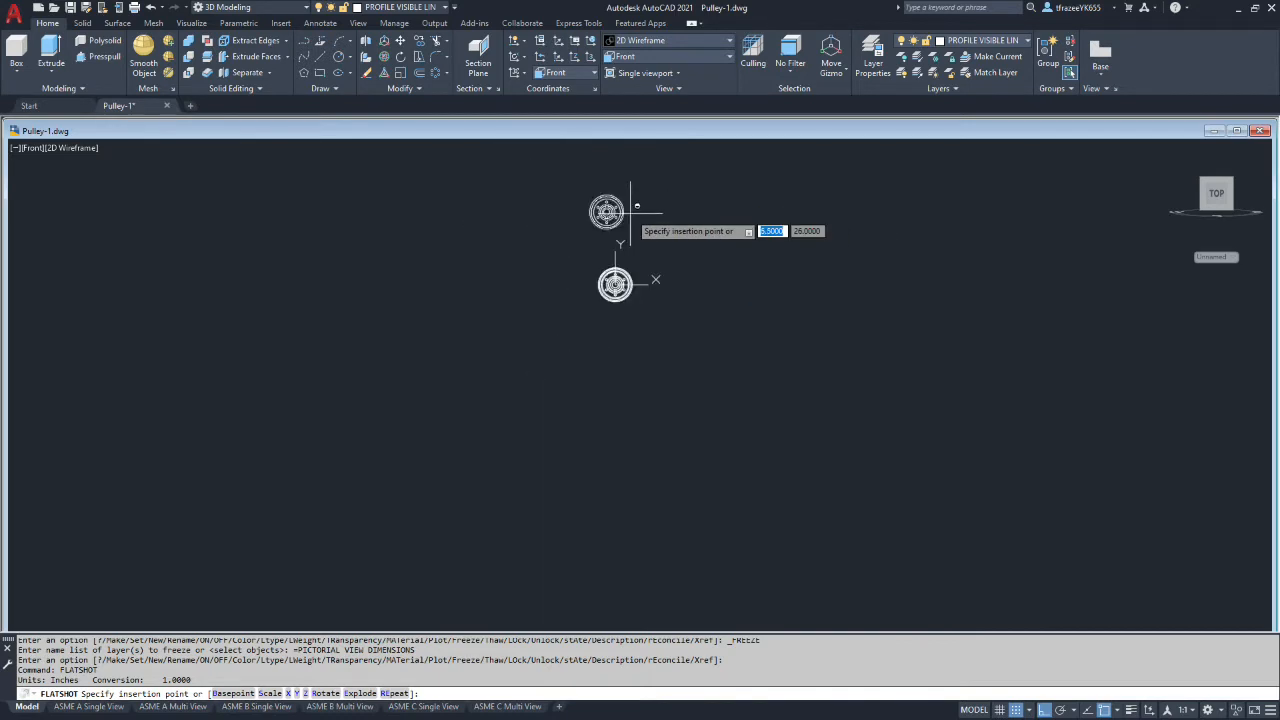
pyautogui.click(645, 435)
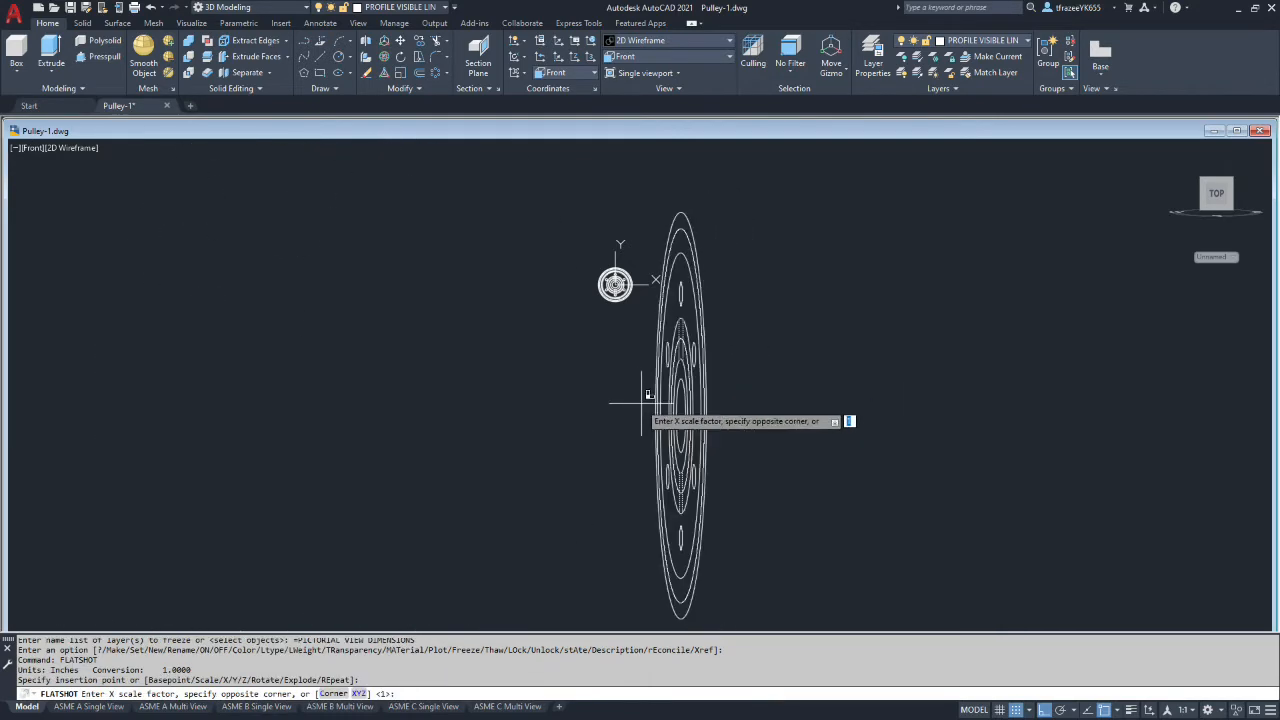
pyautogui.press('Return')
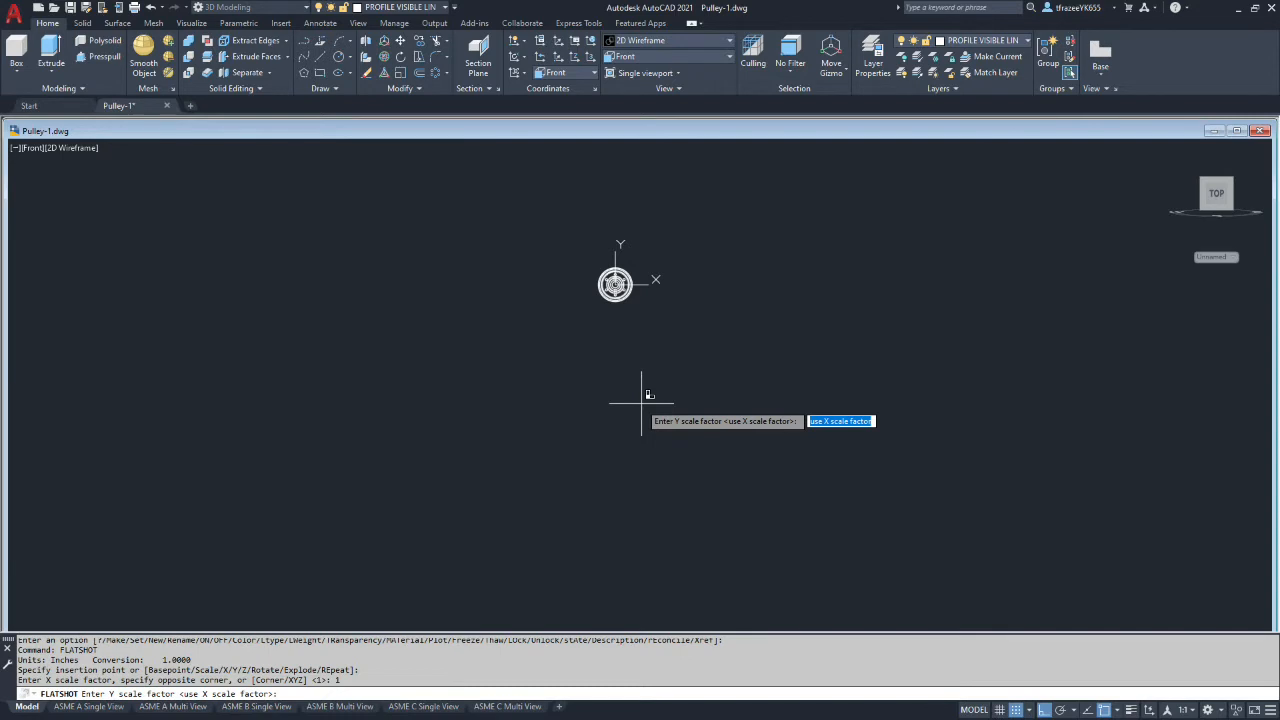
pyautogui.write('1')
pyautogui.press('Return')
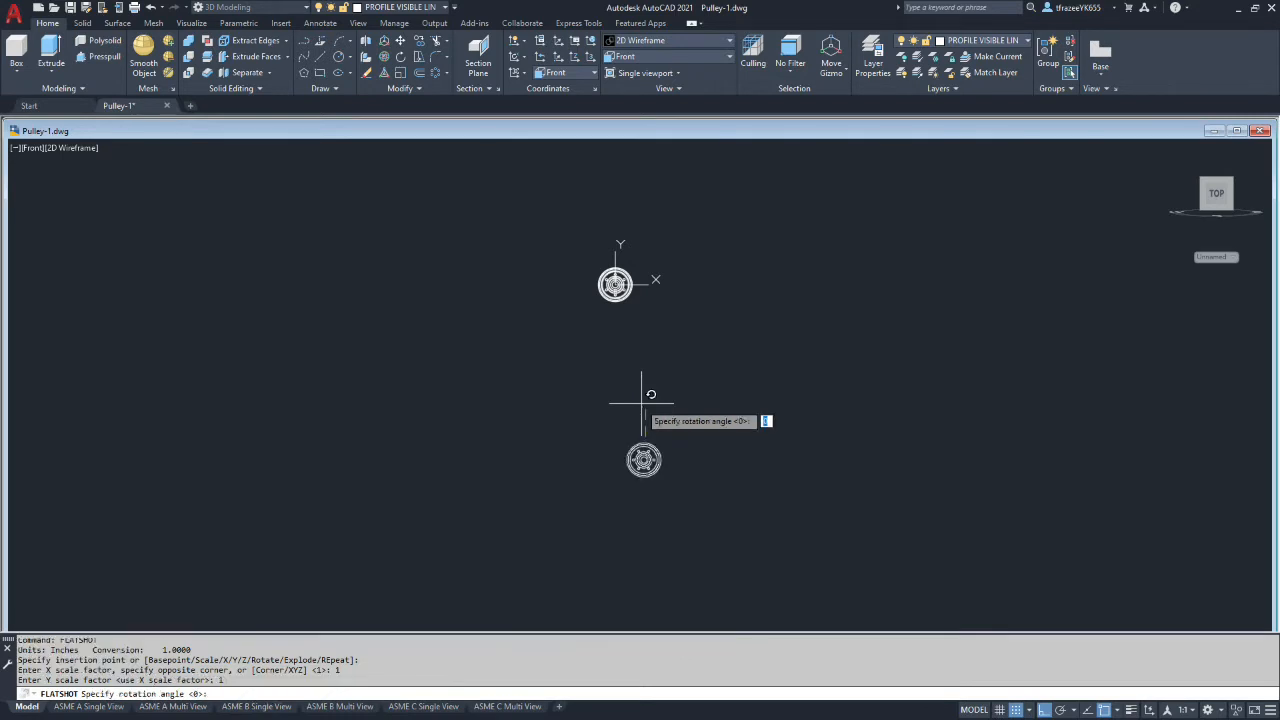
pyautogui.press('Return')
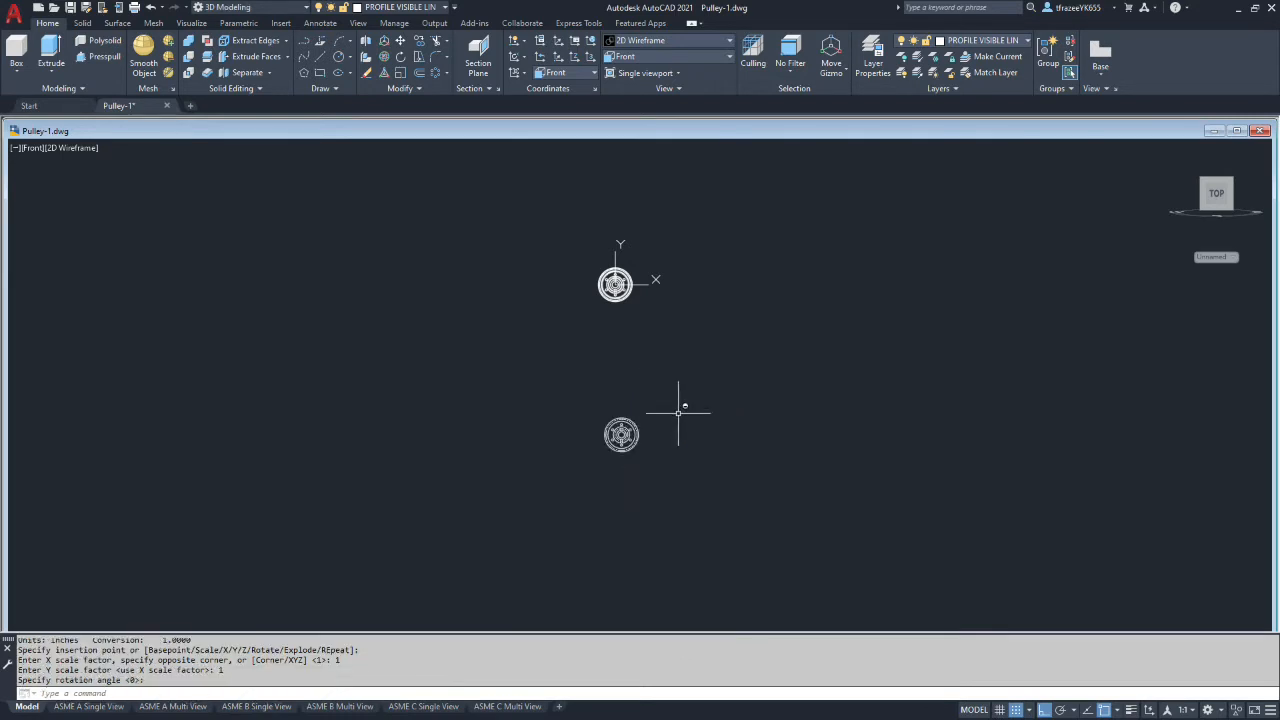
pyautogui.scroll(10, 635, 455)
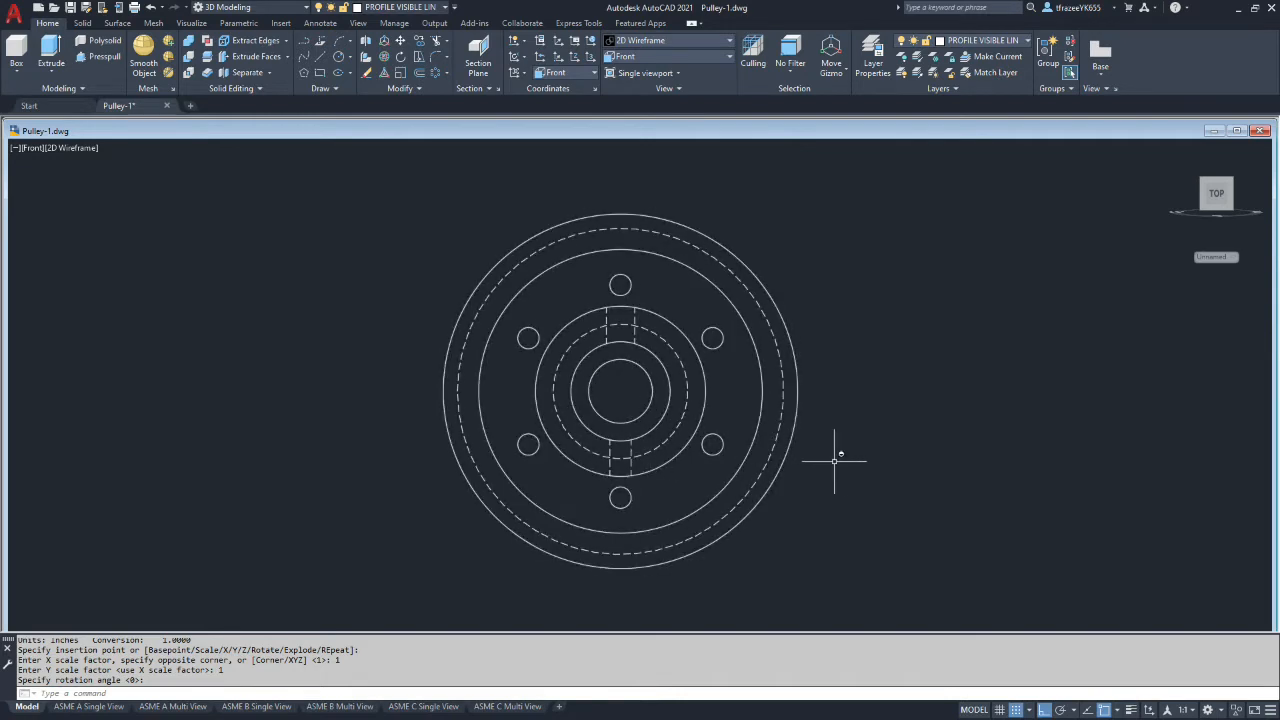
# Step: Switch the pulley model to the Top view, leaving free space around it for another flatshot
pyautogui.scroll(-10, 845, 462)
pyautogui.scroll(4, 863, 366)
pyautogui.scroll(-4, 858, 352)
pyautogui.scroll(4, 903, 276)
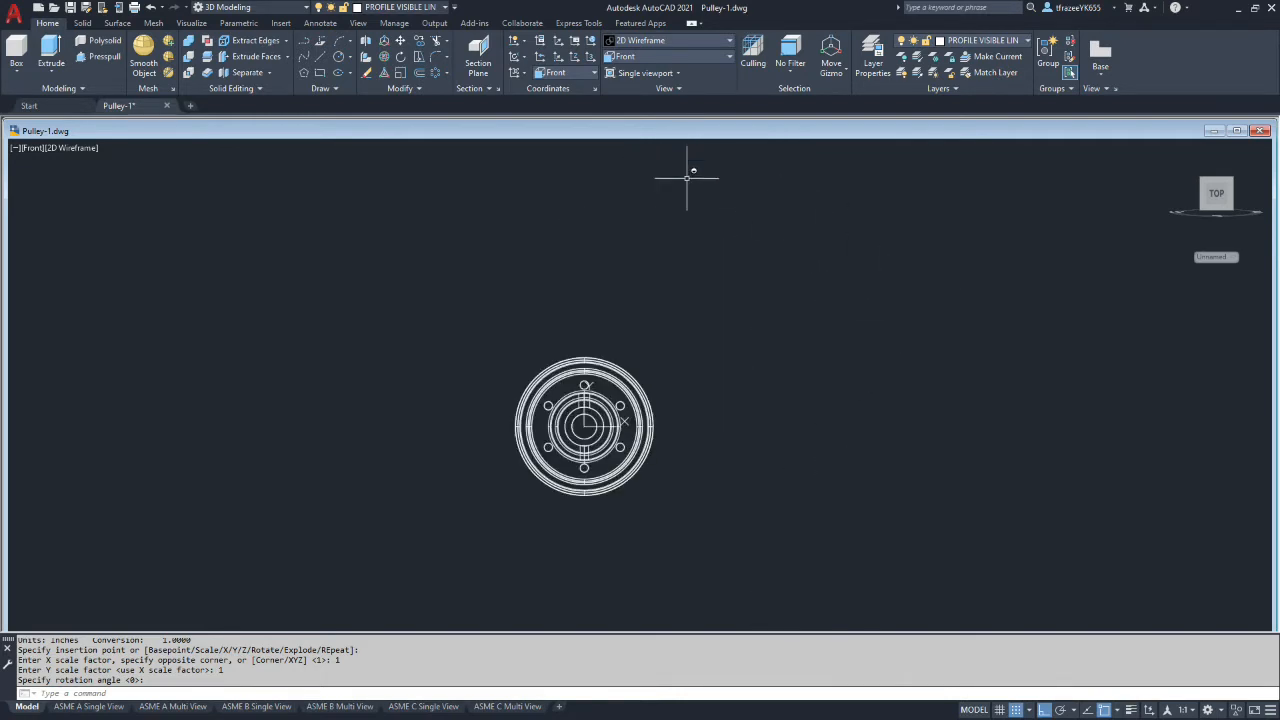
pyautogui.click(709, 55)
pyautogui.click(645, 70)
pyautogui.scroll(-6, 688, 205)
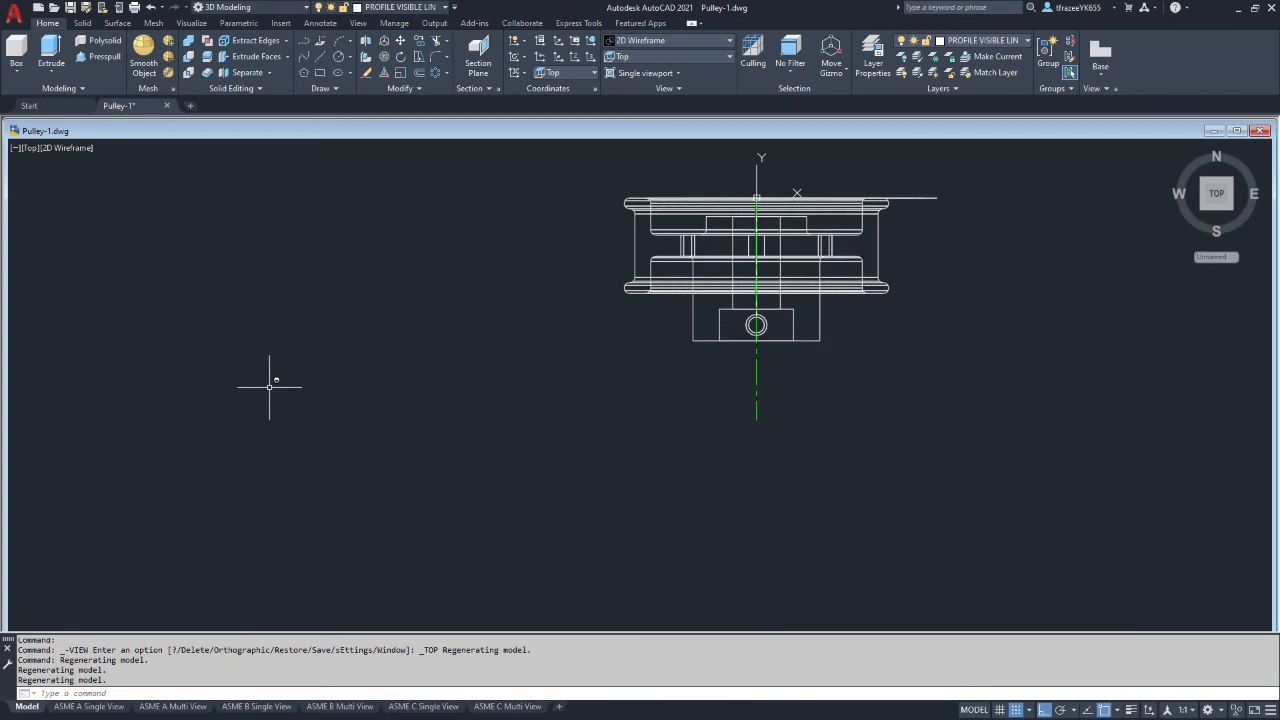
pyautogui.scroll(-5, 262, 385)
pyautogui.scroll(1, 167, 340)
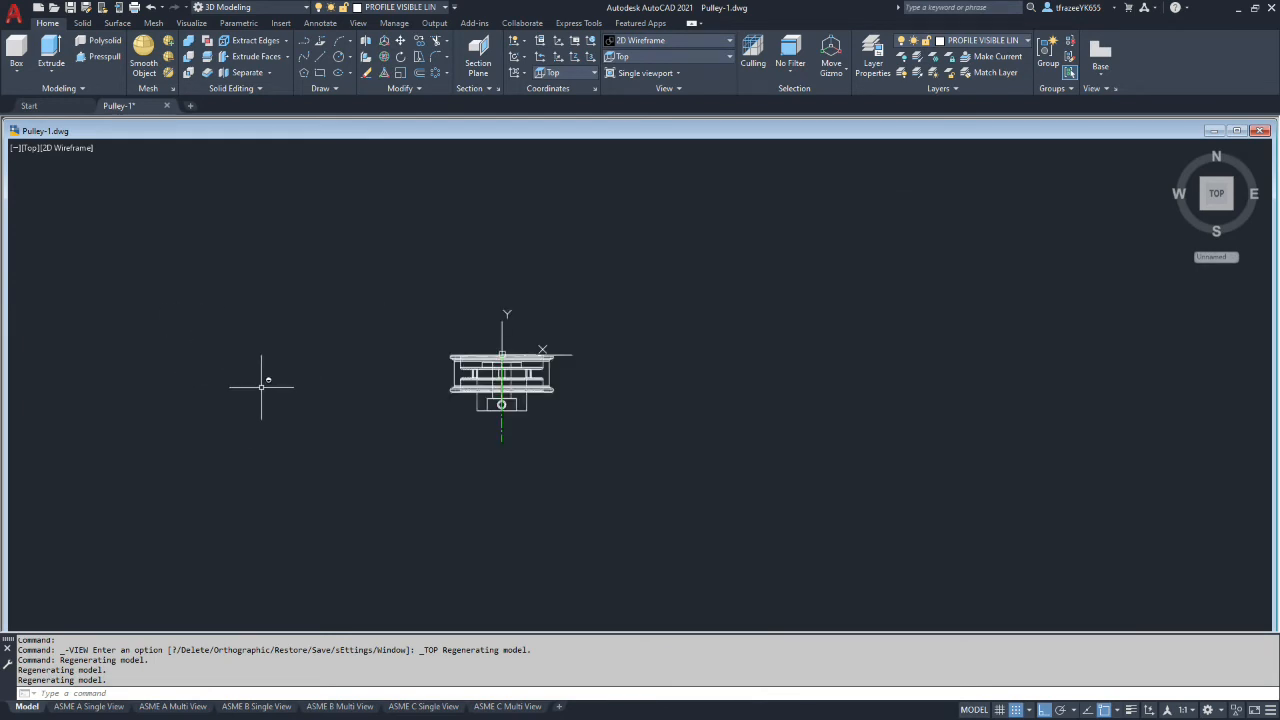
pyautogui.scroll(2, 265, 378)
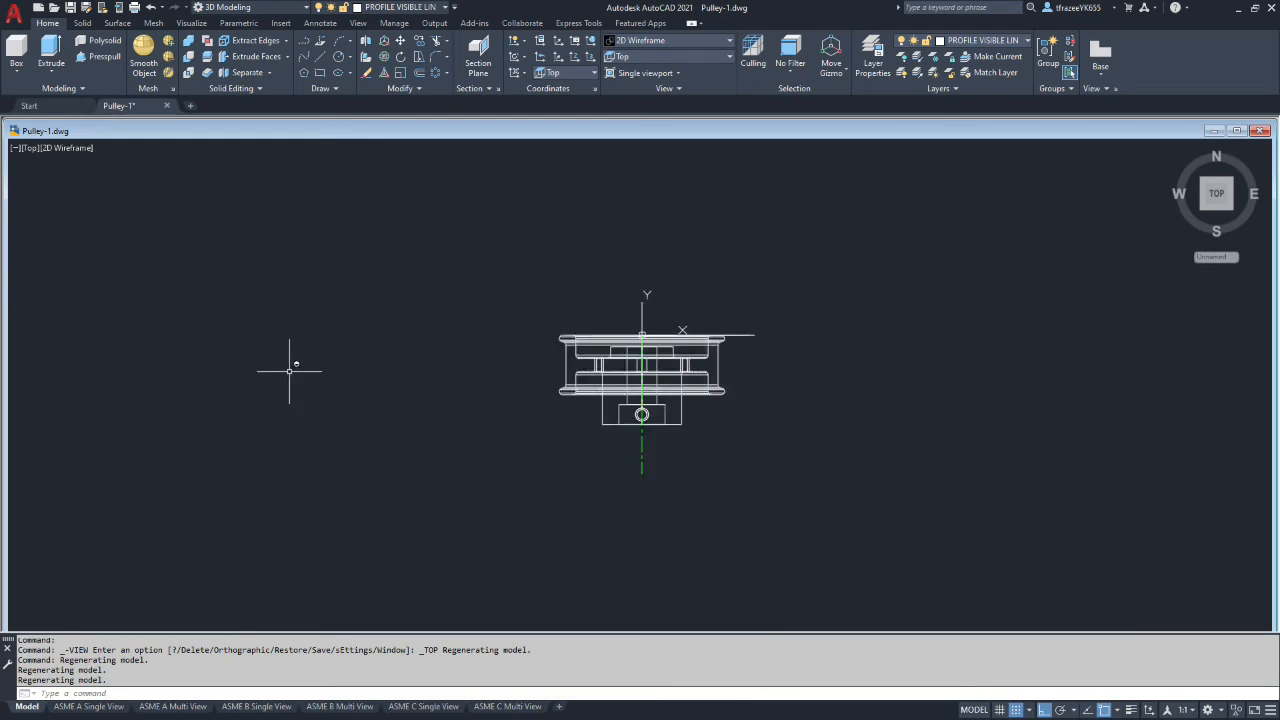
# Step: Create a top-view flatshot with the same line settings and insert it above the pulley model at X and Y scale 1, rotation 0
pyautogui.write('F')
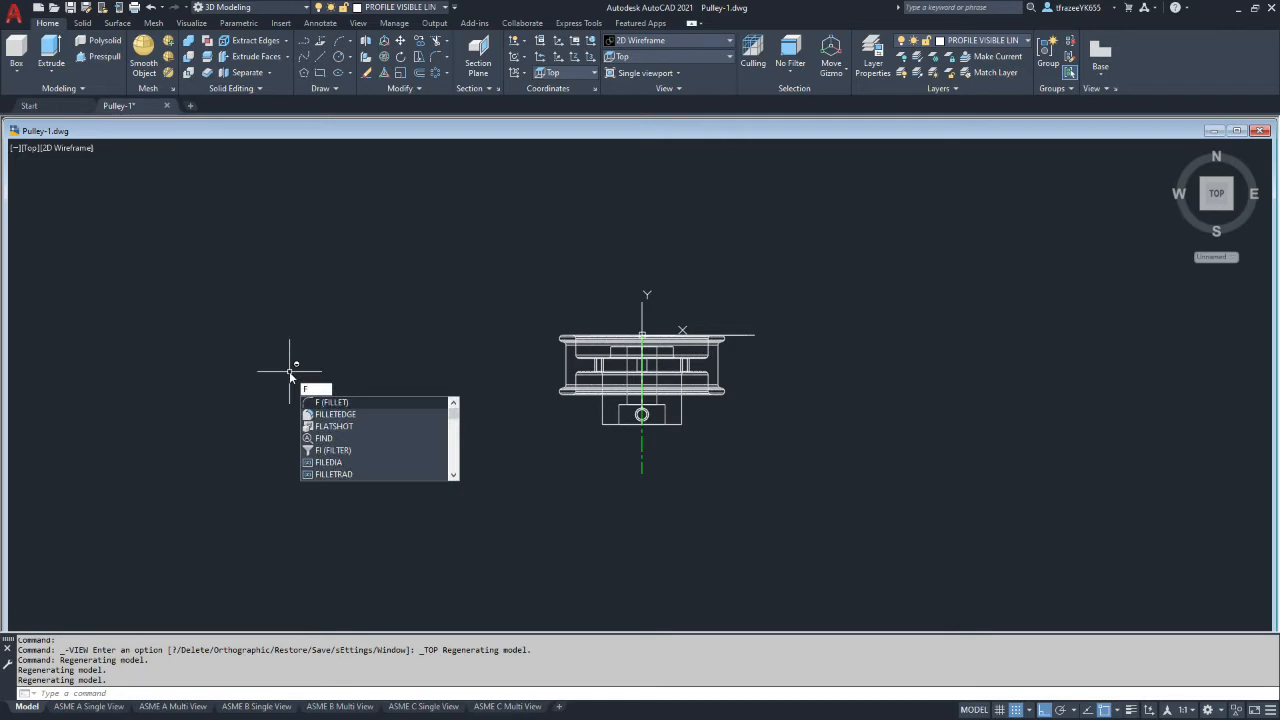
pyautogui.write('LAT')
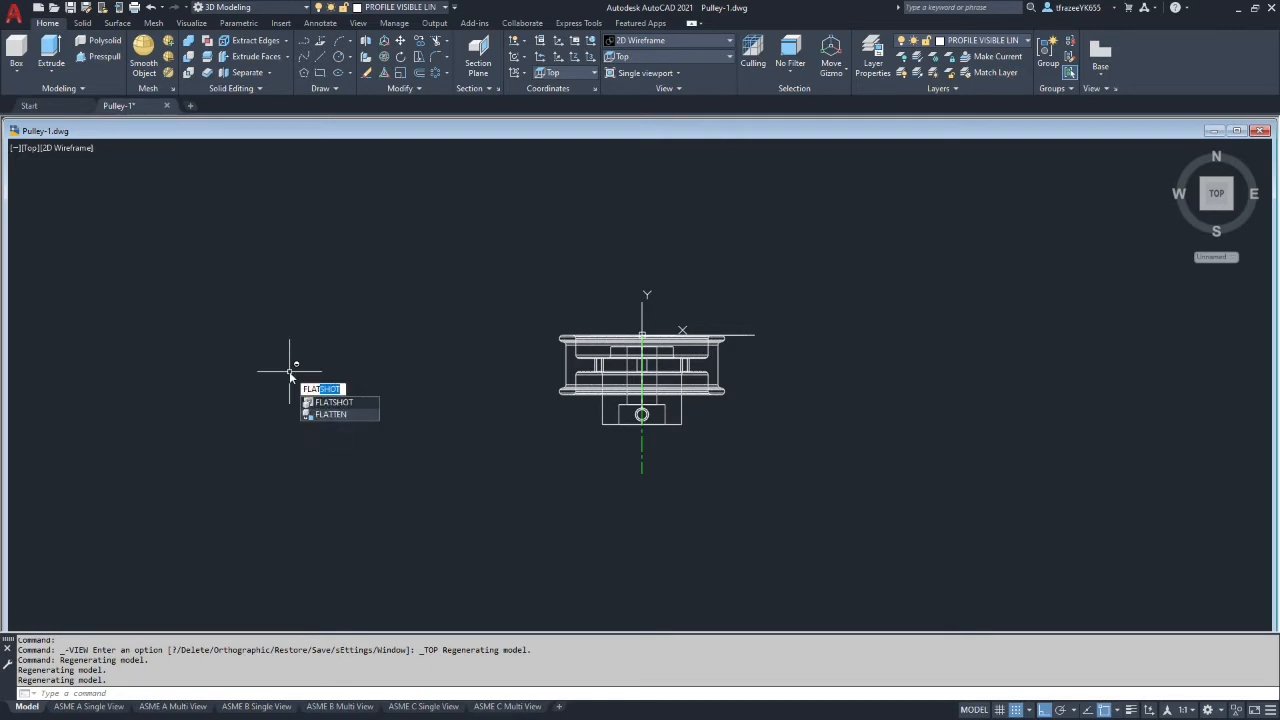
pyautogui.click(330, 403)
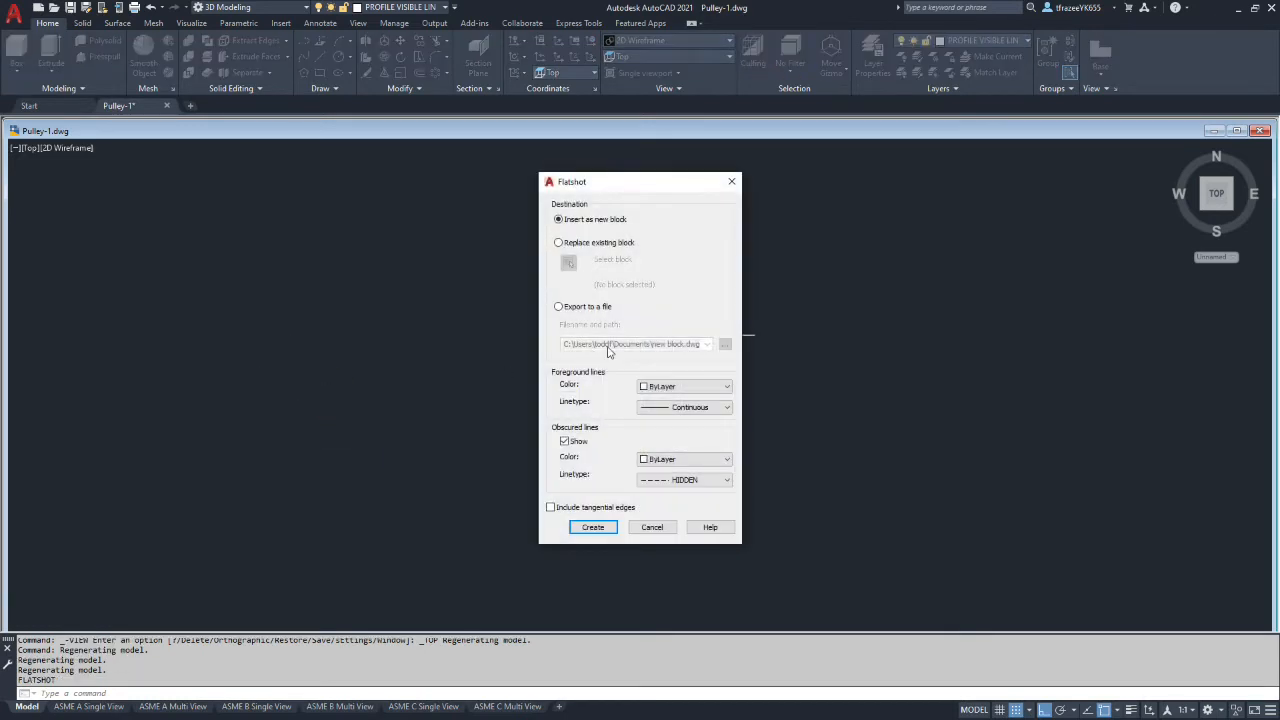
pyautogui.click(600, 527)
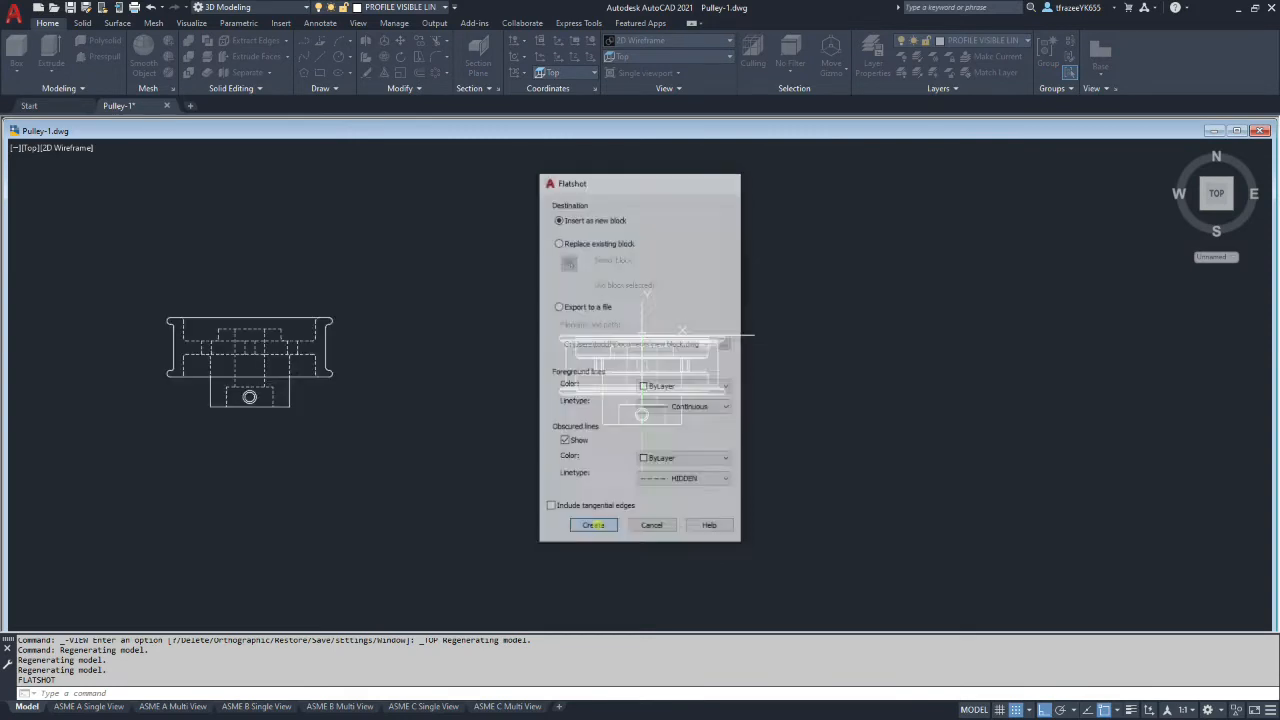
pyautogui.scroll(-4, 675, 207)
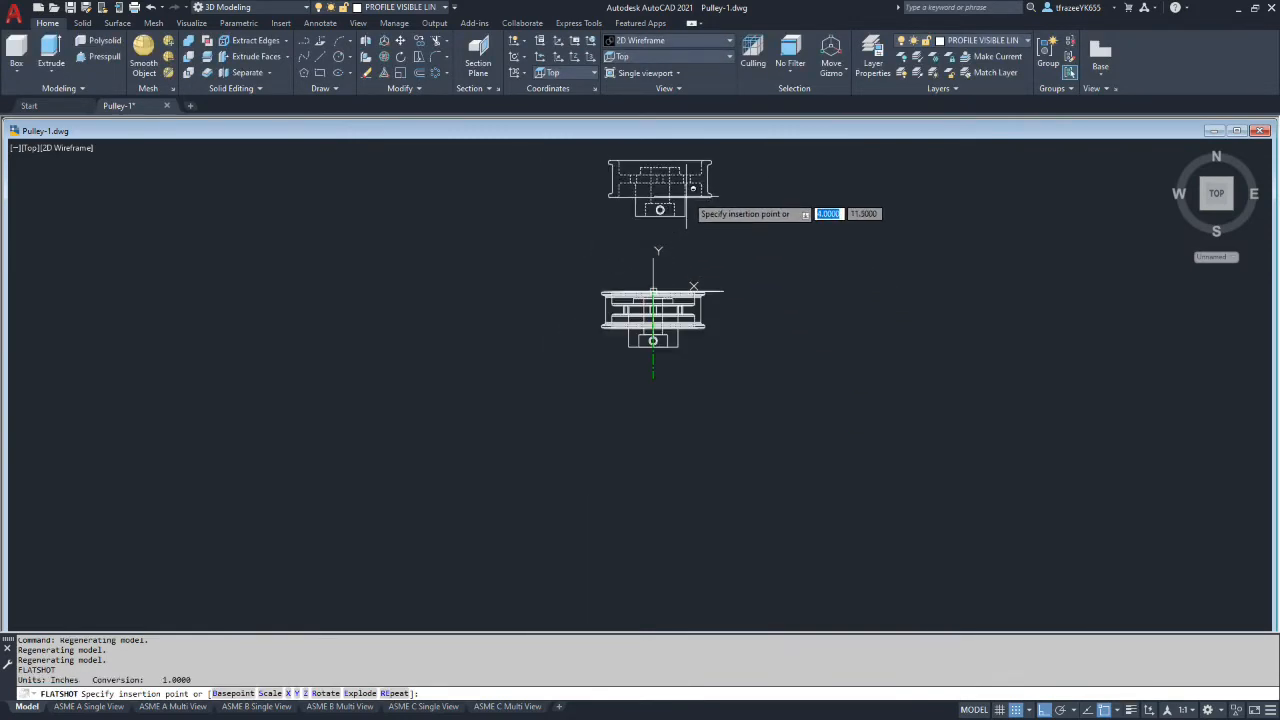
pyautogui.scroll(-4, 604, 388)
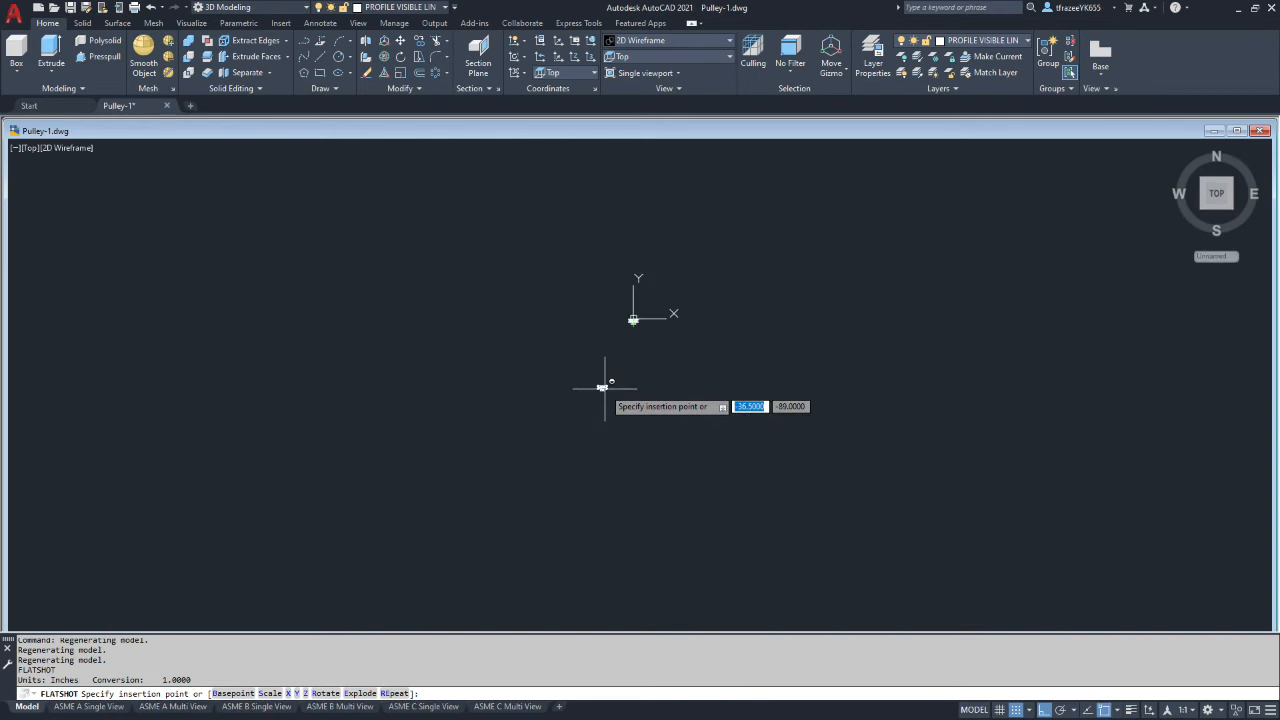
pyautogui.scroll(4, 628, 238)
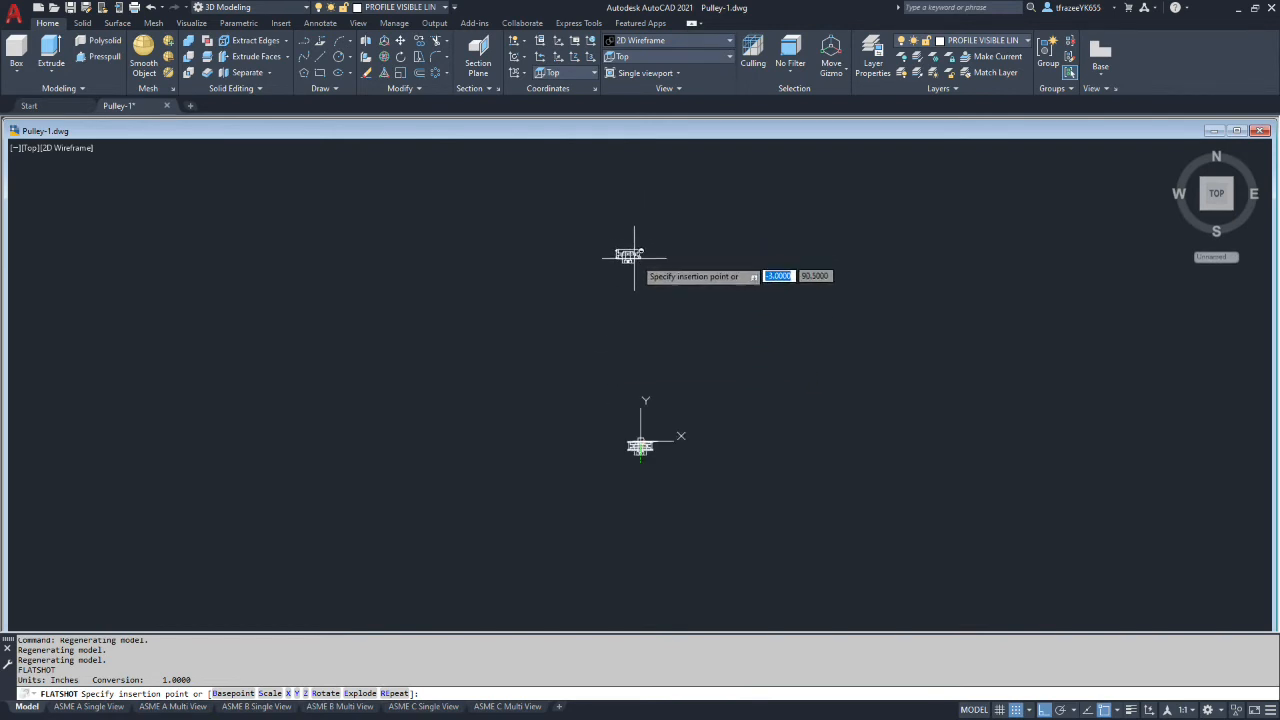
pyautogui.click(639, 264)
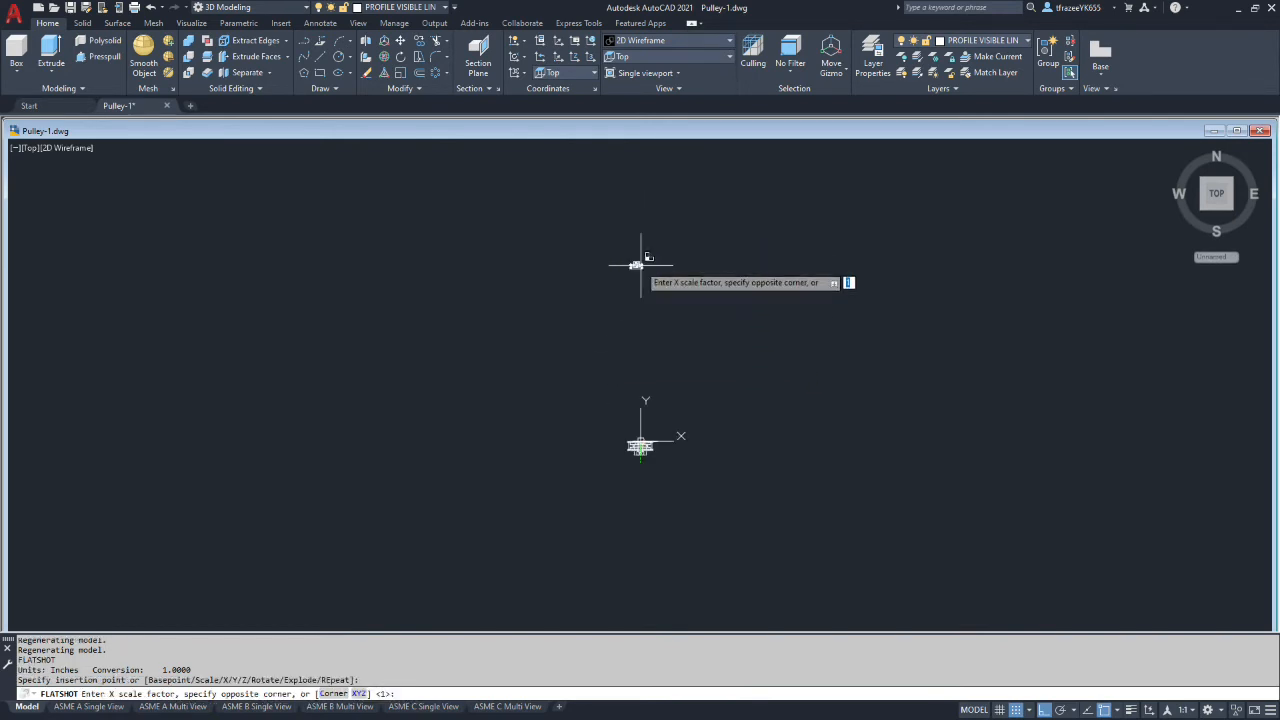
pyautogui.press('Return')
pyautogui.press('Return')
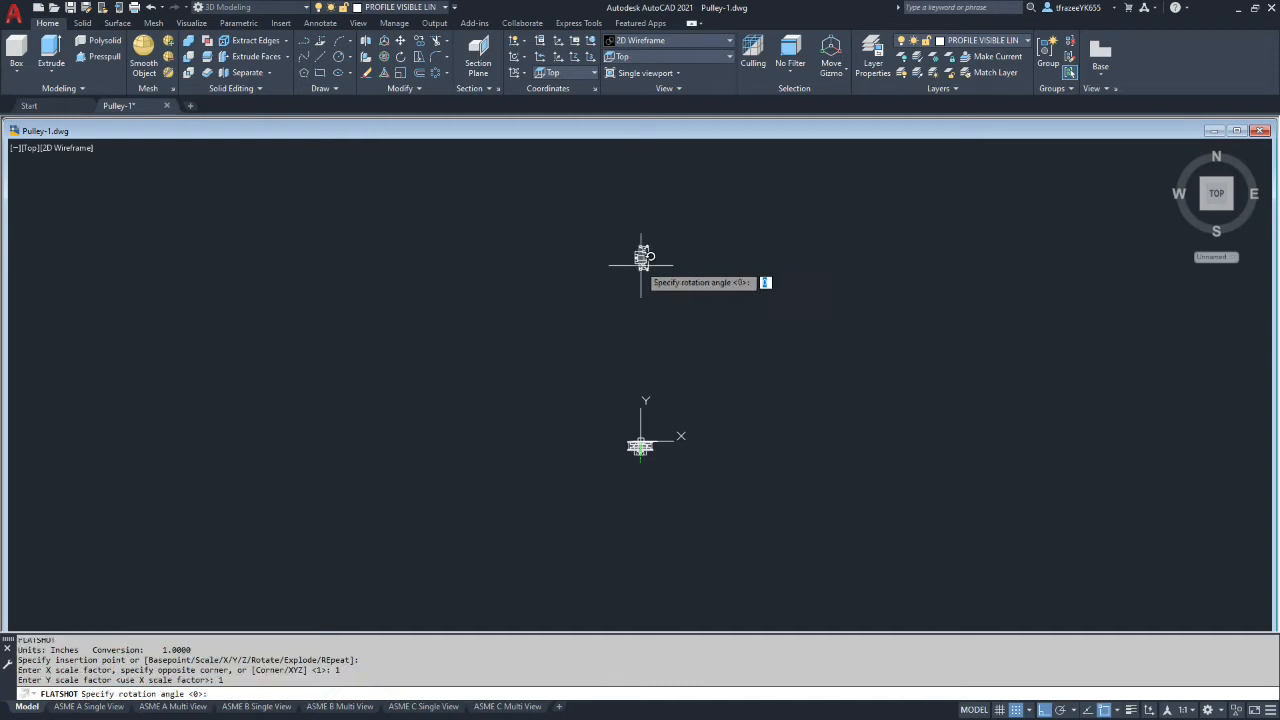
pyautogui.press('Return')
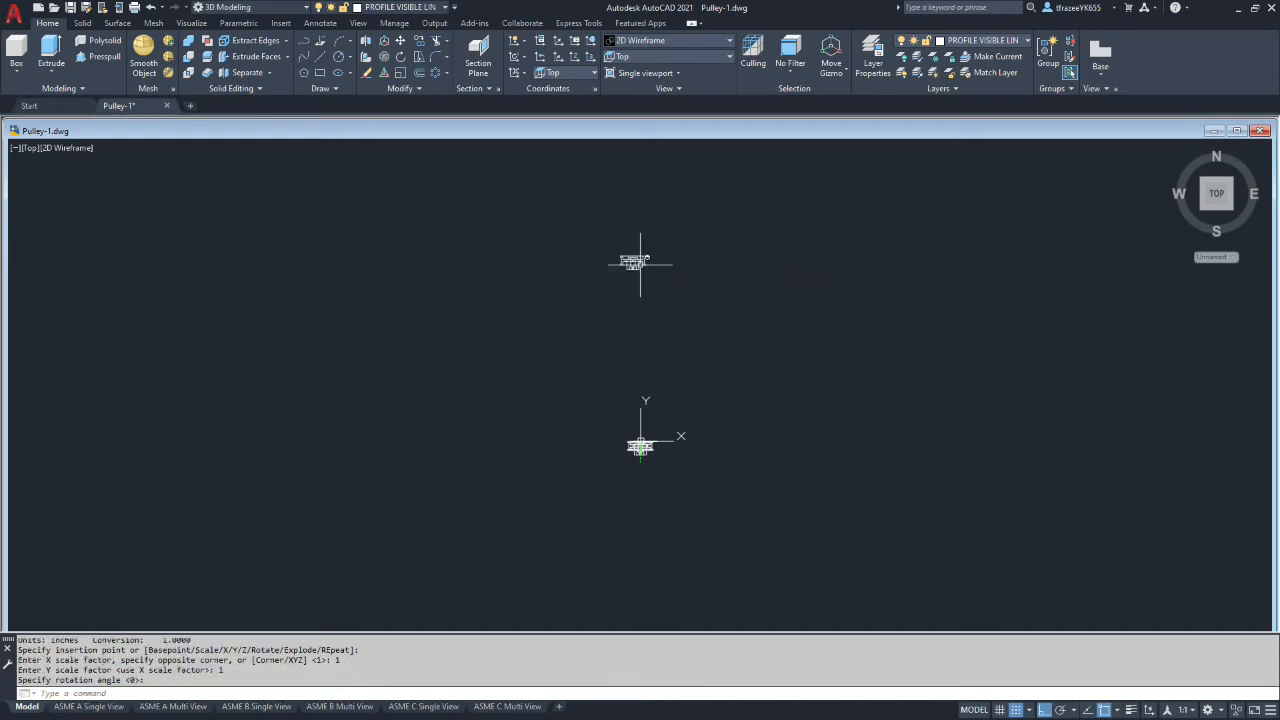
# Step: Examine the visible and hidden lines of the top-view flatshot above the pulley model
pyautogui.scroll(8, 626, 250)
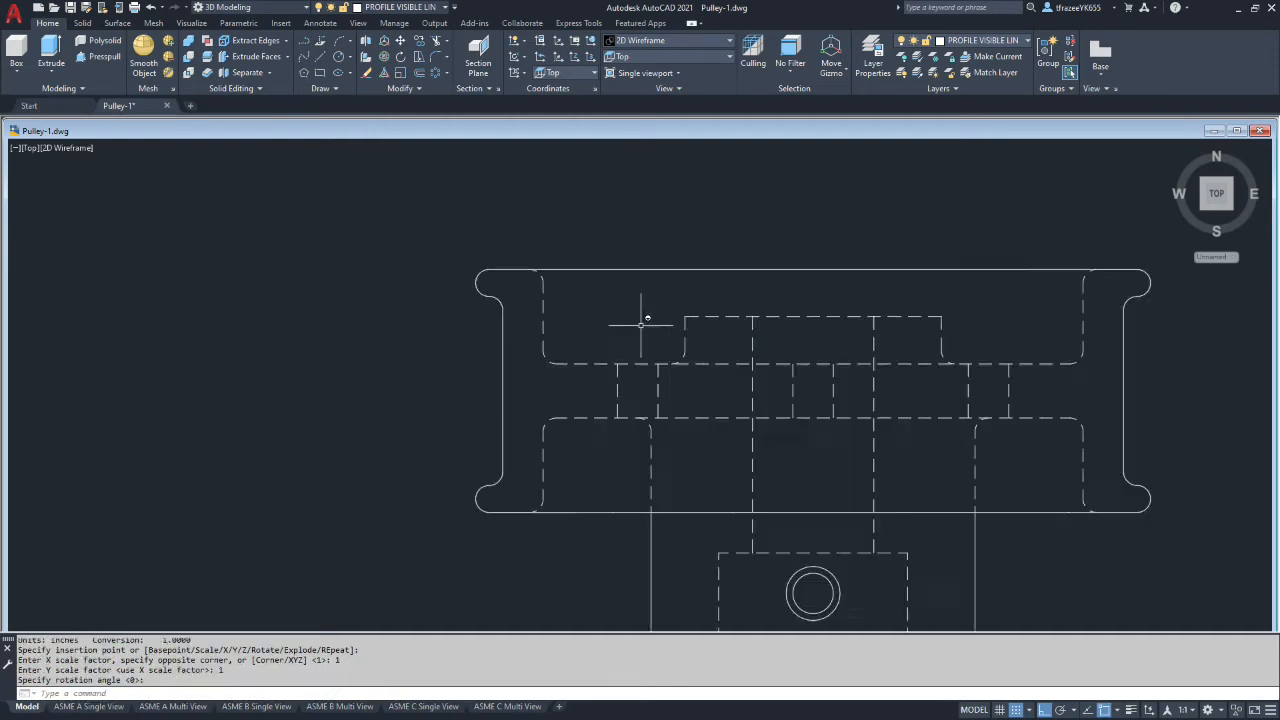
pyautogui.scroll(3, 651, 466)
pyautogui.scroll(-3, 651, 470)
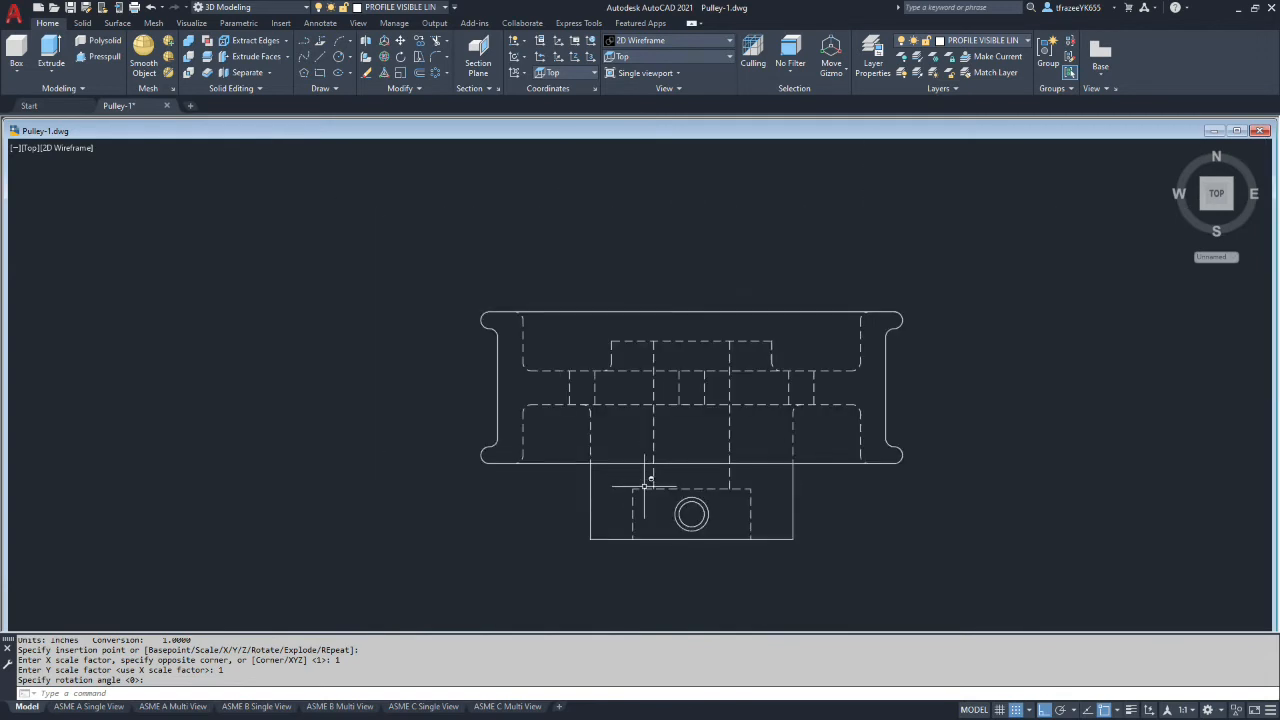
pyautogui.scroll(-10, 601, 510)
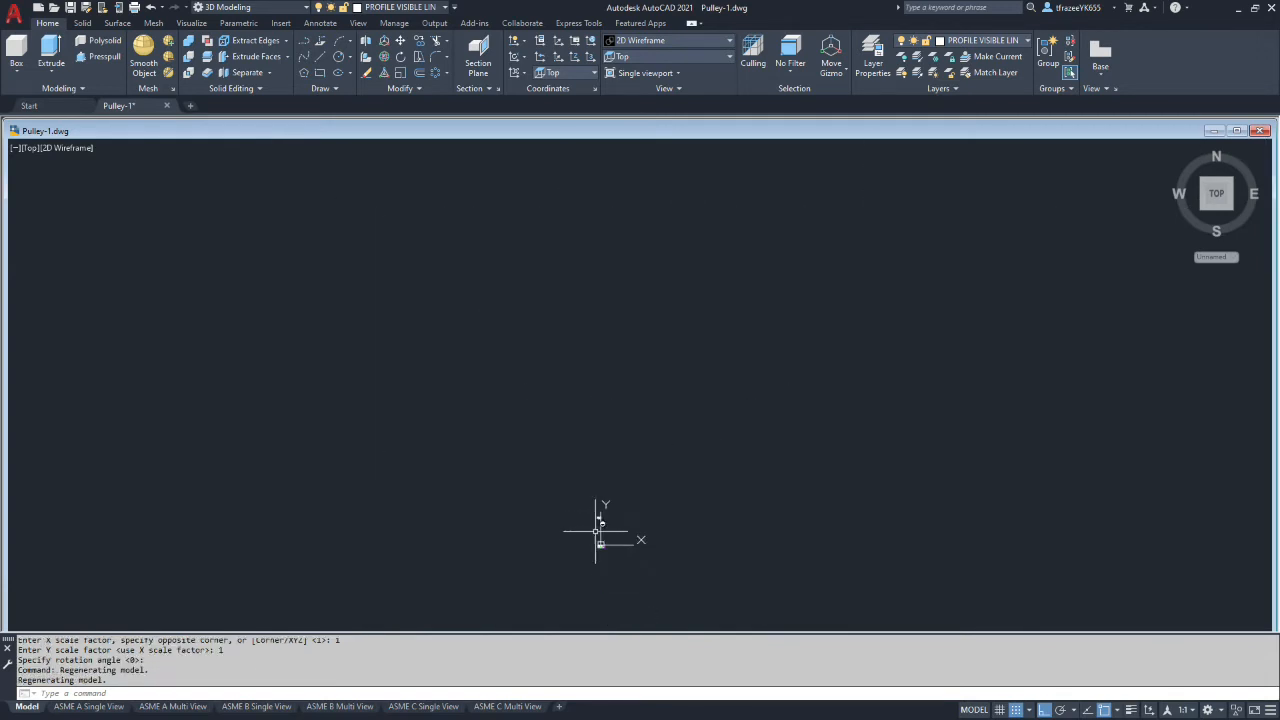
pyautogui.scroll(2, 596, 565)
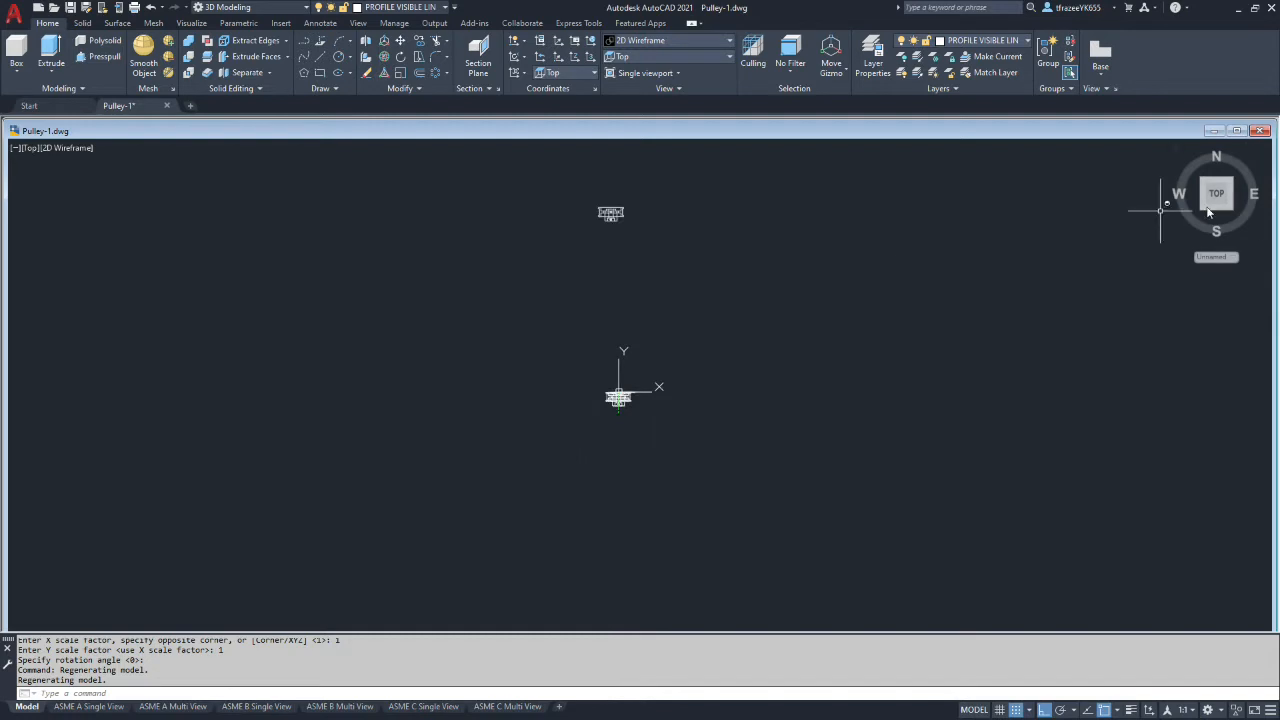
# Step: Show the pulley model in an isometric view between Left and Front with the Wireframe visual style
pyautogui.click(1175, 151)
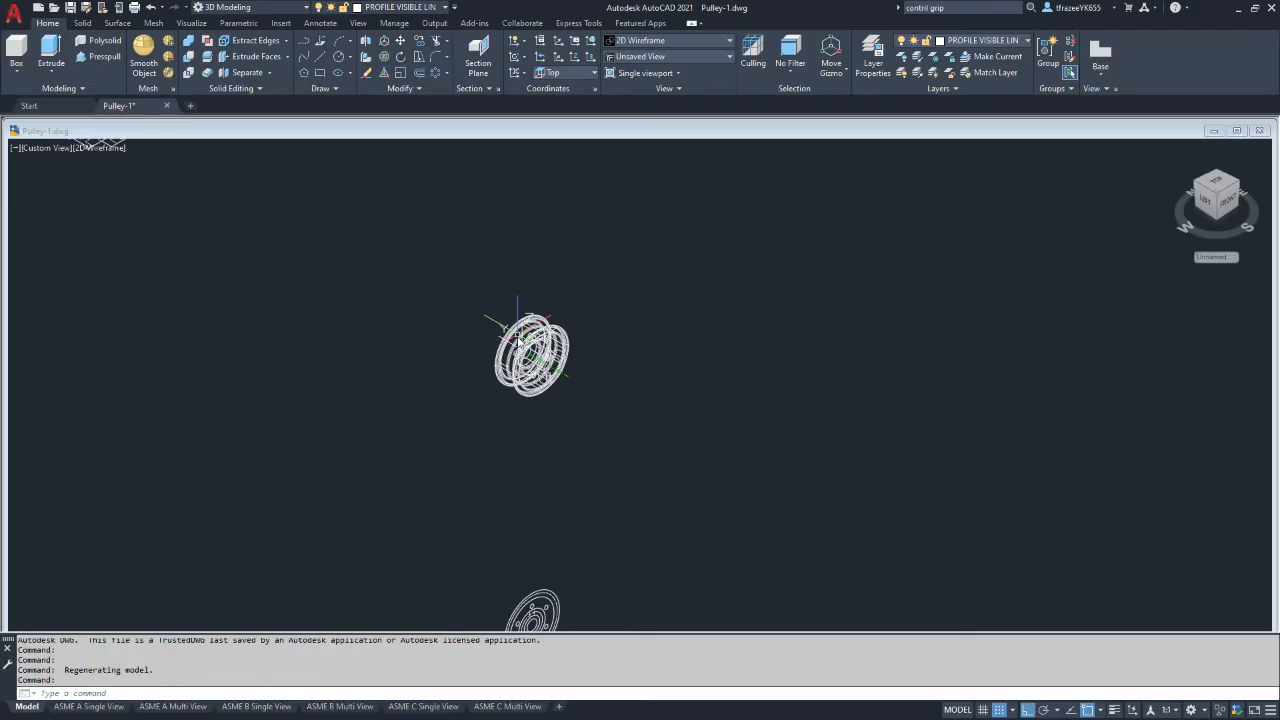
pyautogui.scroll(2, 520, 345)
pyautogui.scroll(2, 520, 340)
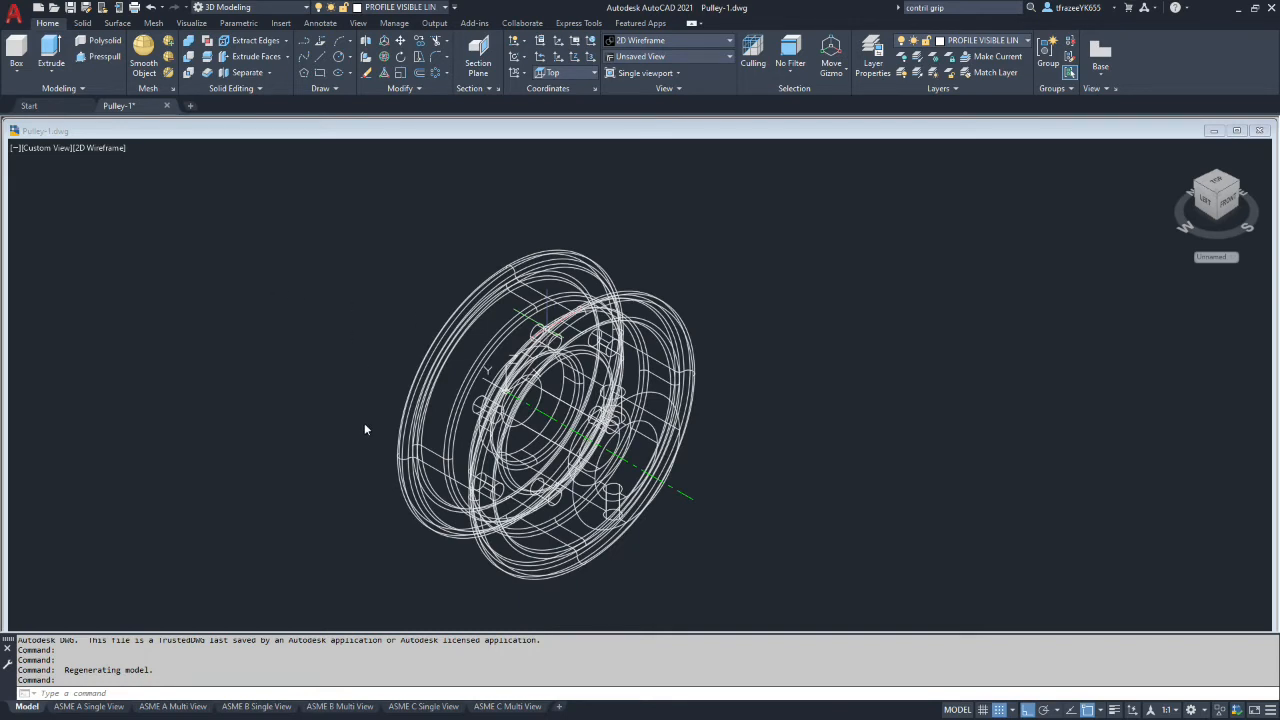
pyautogui.click(91, 150)
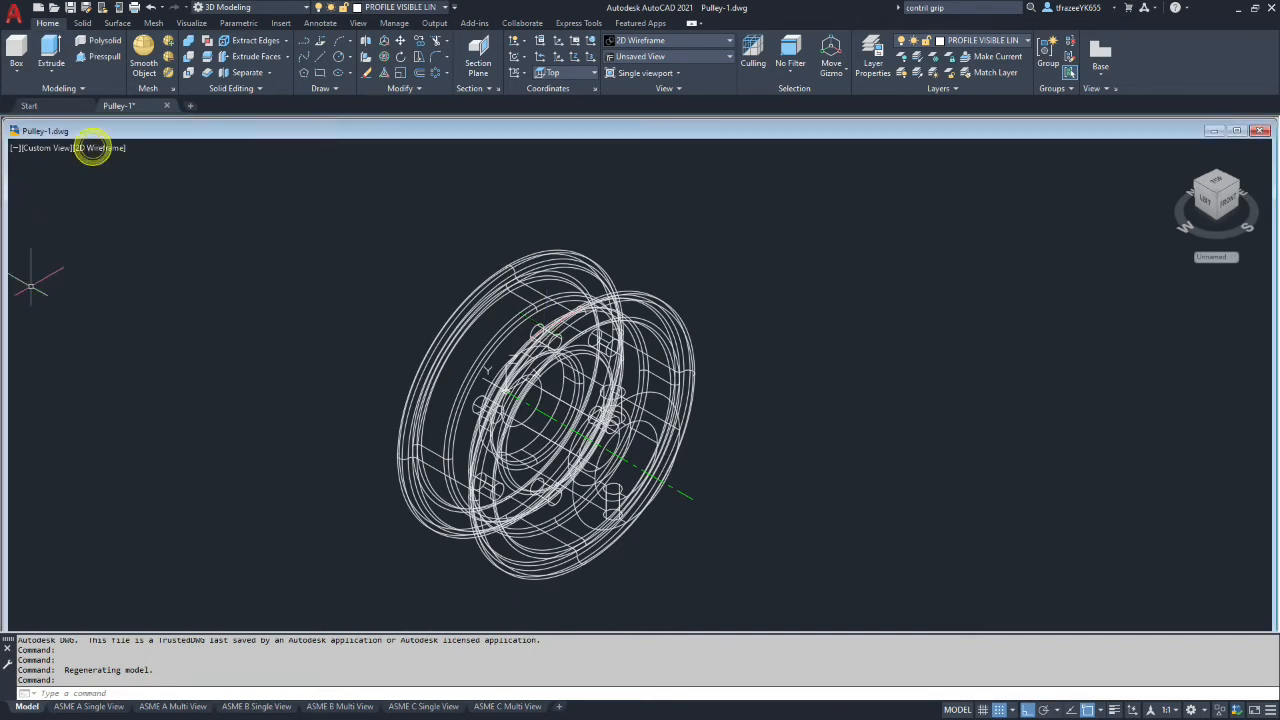
pyautogui.click(100, 148)
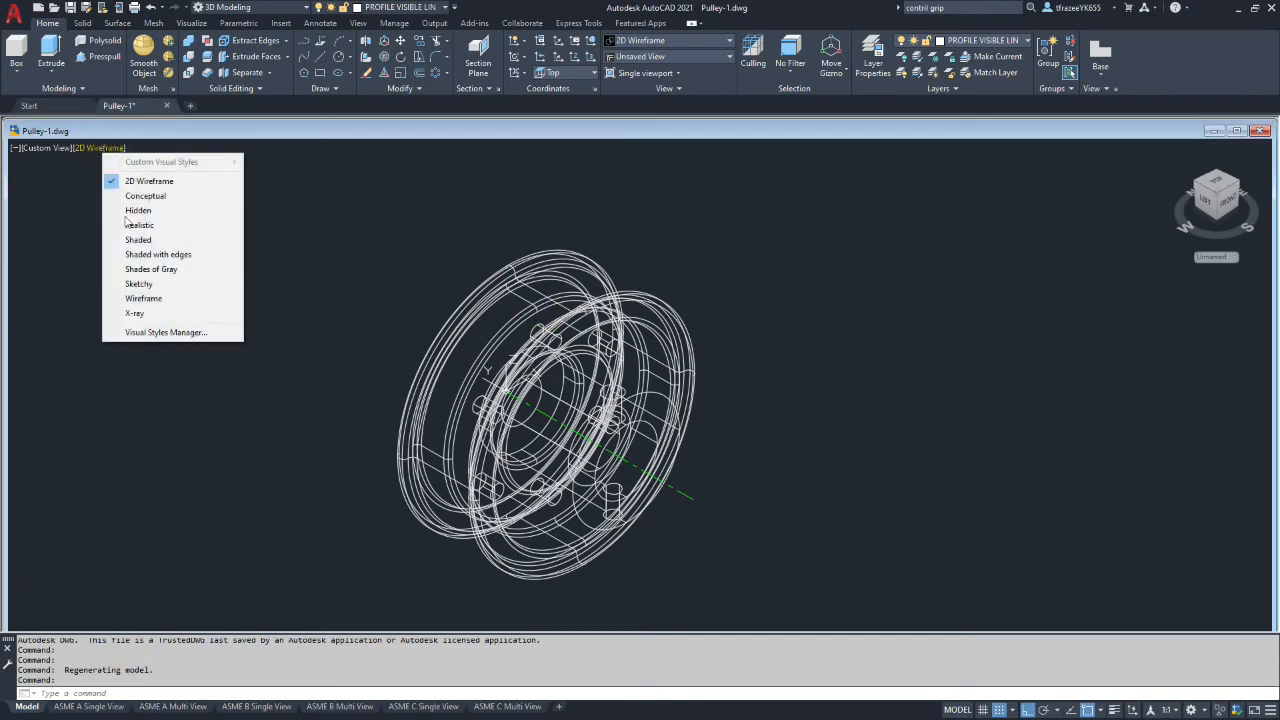
pyautogui.click(144, 299)
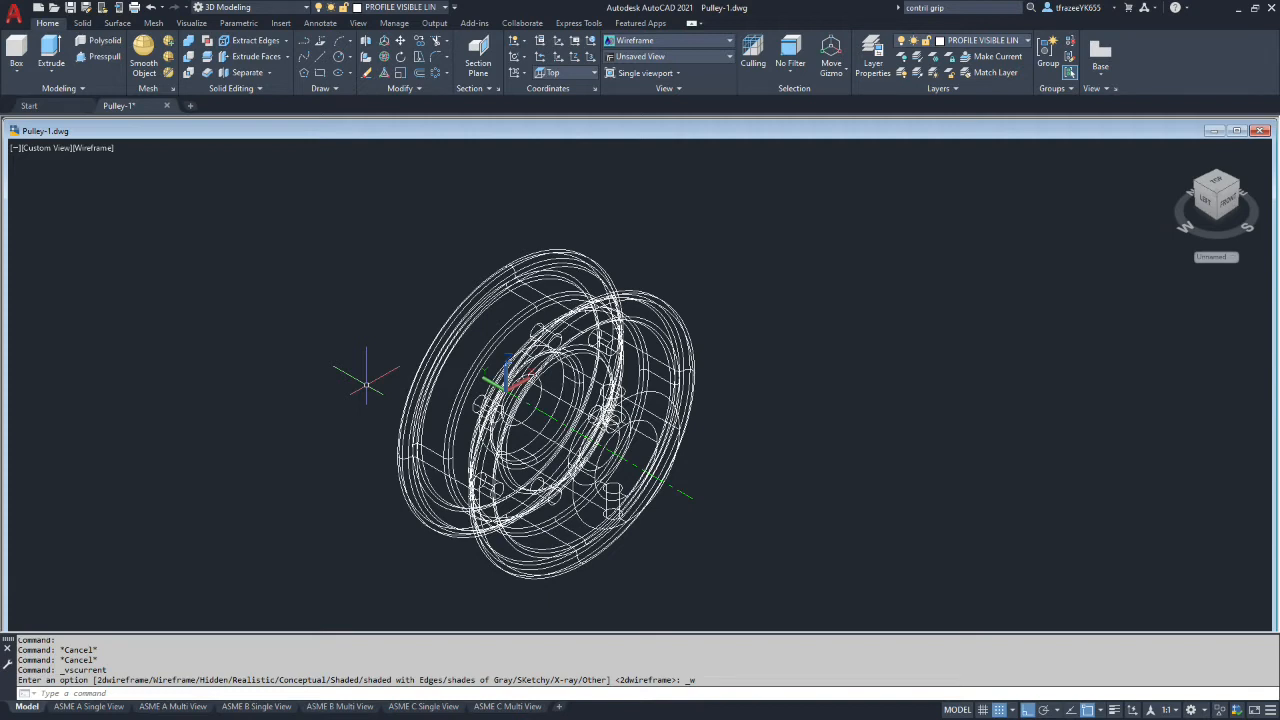
# Step: Set the UCS to World and create an orthographic section plane through the pulley aligned to Right
pyautogui.click(577, 72)
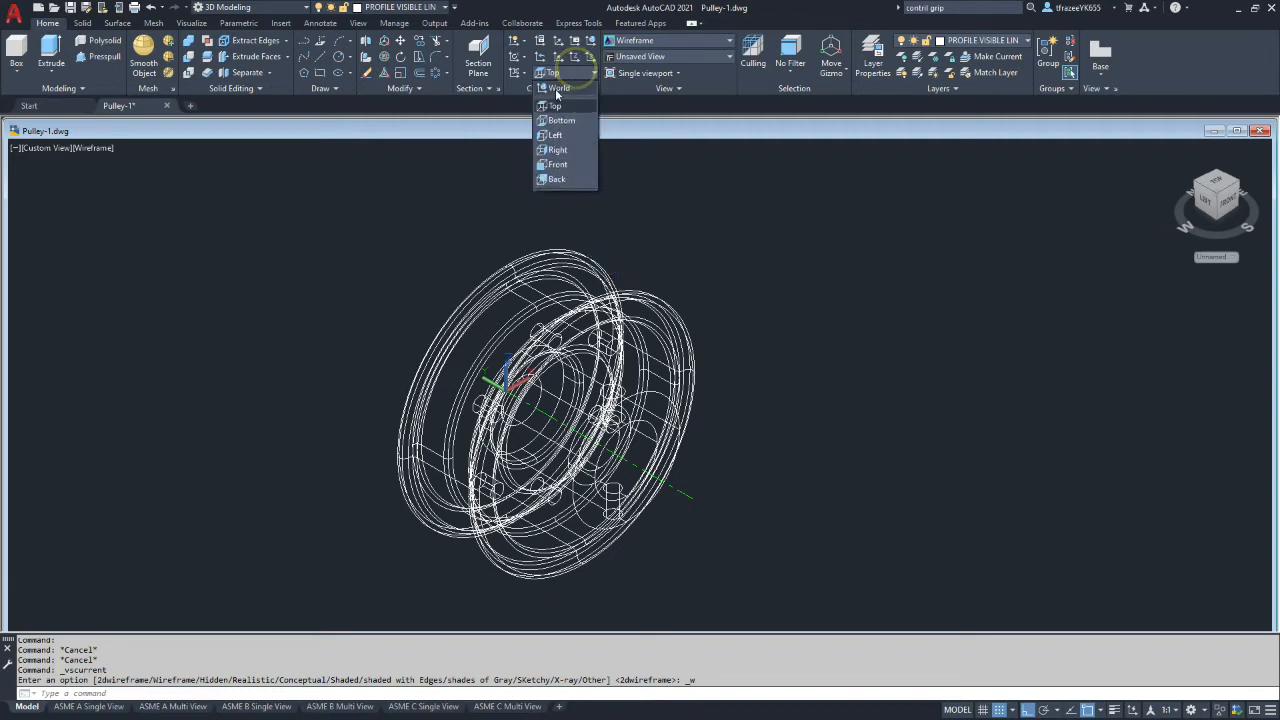
pyautogui.click(559, 89)
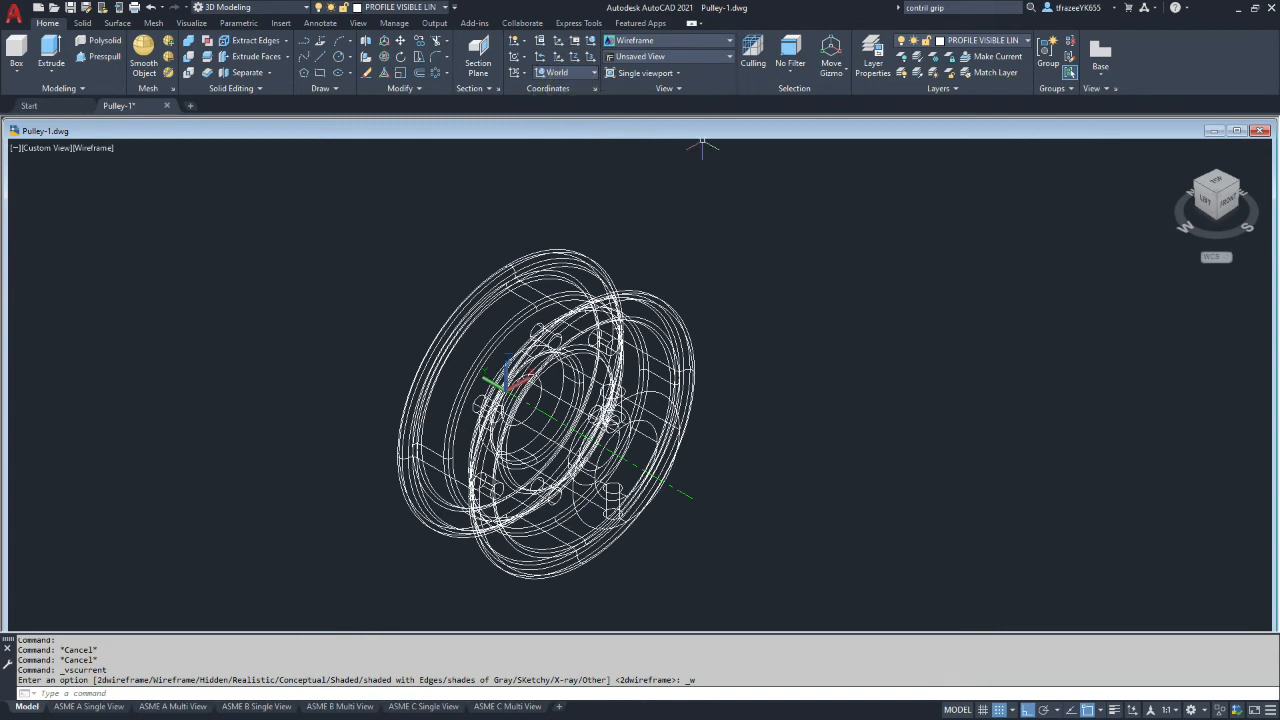
pyautogui.click(484, 58)
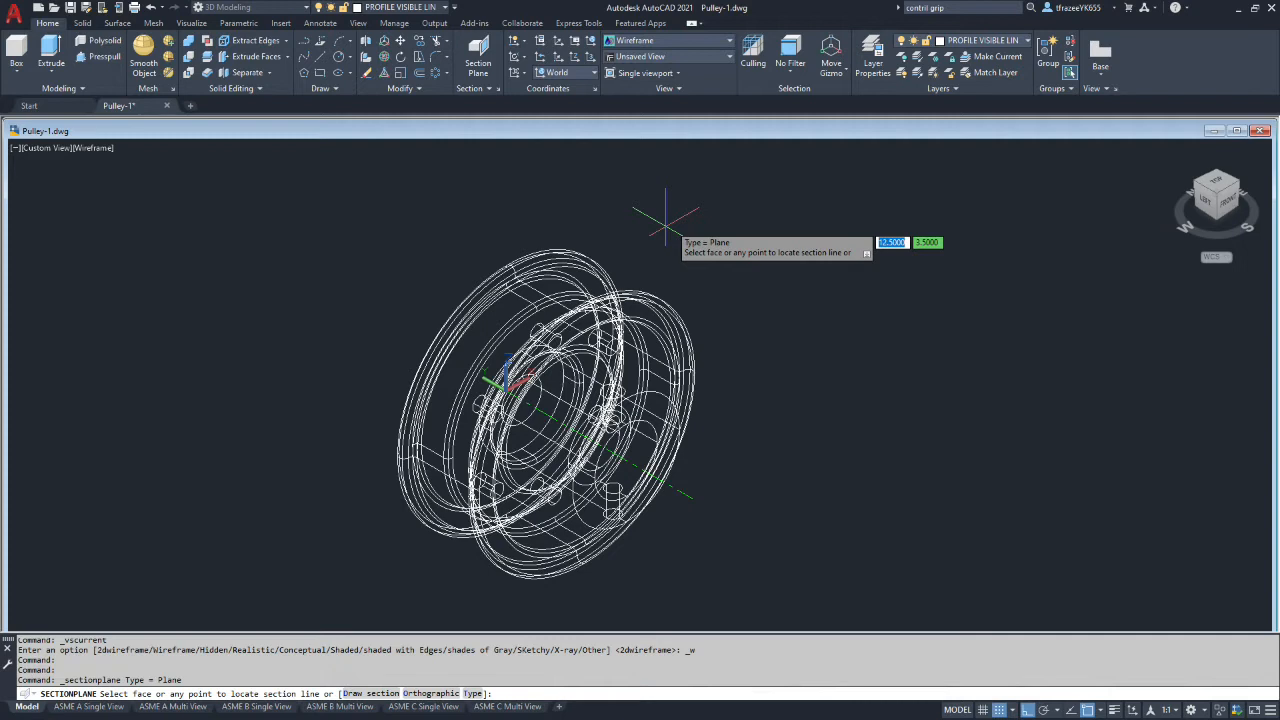
pyautogui.write('o')
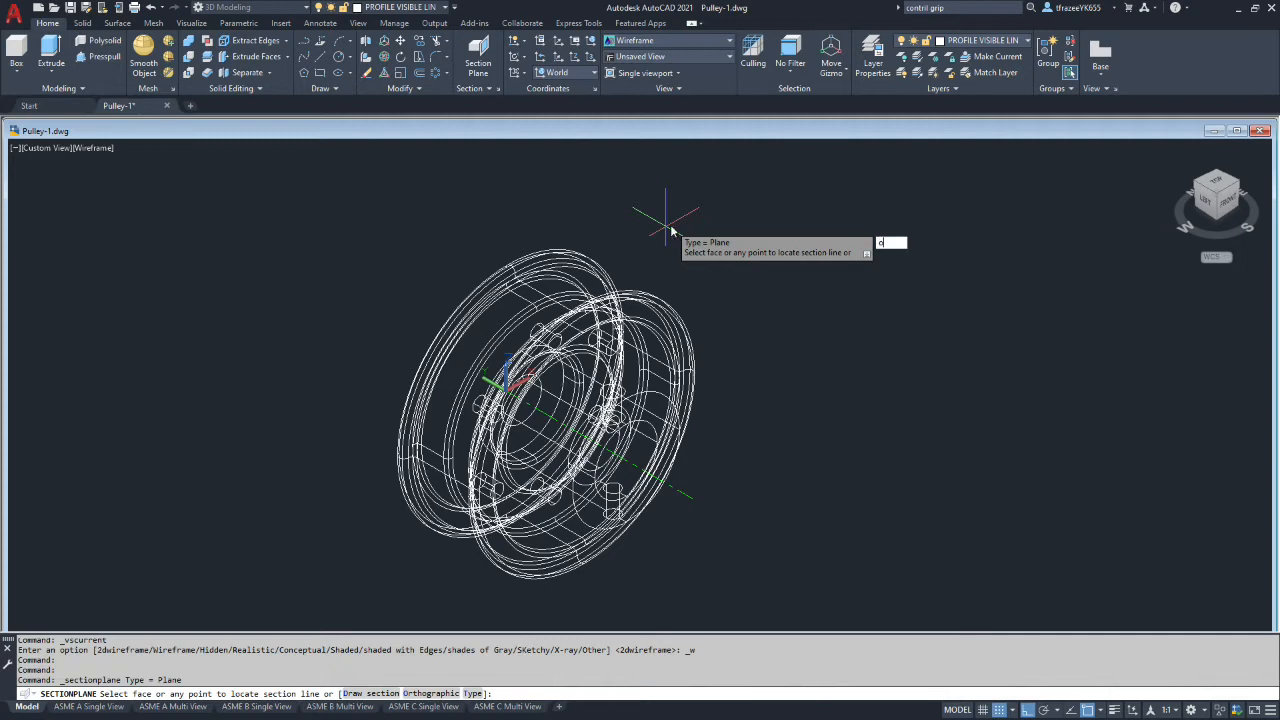
pyautogui.press('Return')
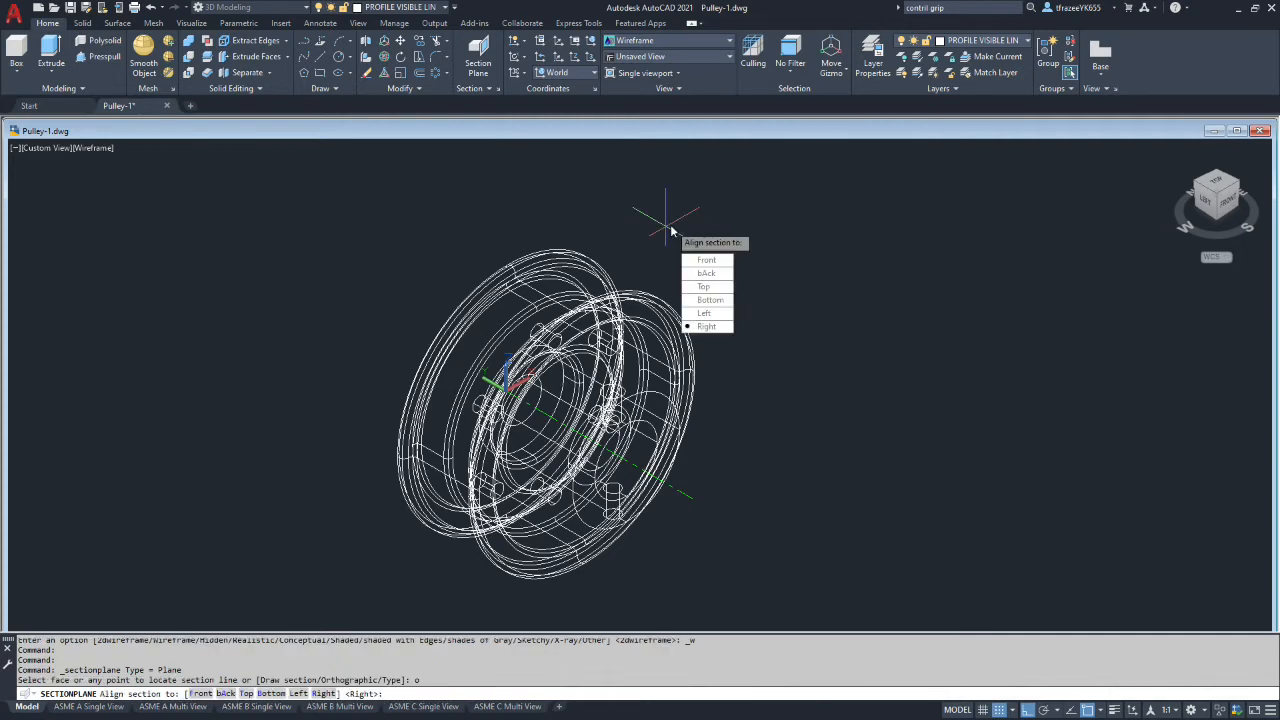
pyautogui.click(708, 328)
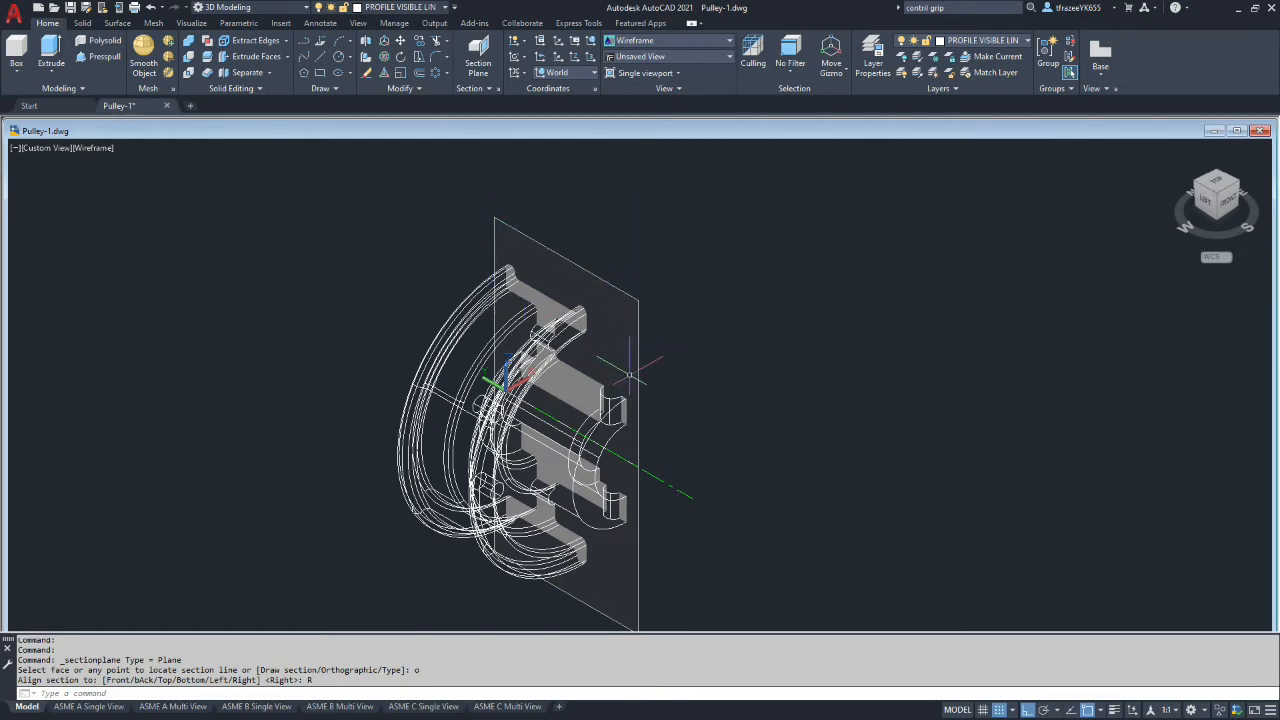
# Step: Start generating a 2D section/elevation block from the pulley's section plane, with the full set of generation options expanded
pyautogui.keyDown('shift'); pyautogui.moveTo(629, 375); pyautogui.dragTo(464, 410, button='middle'); pyautogui.keyUp('shift')
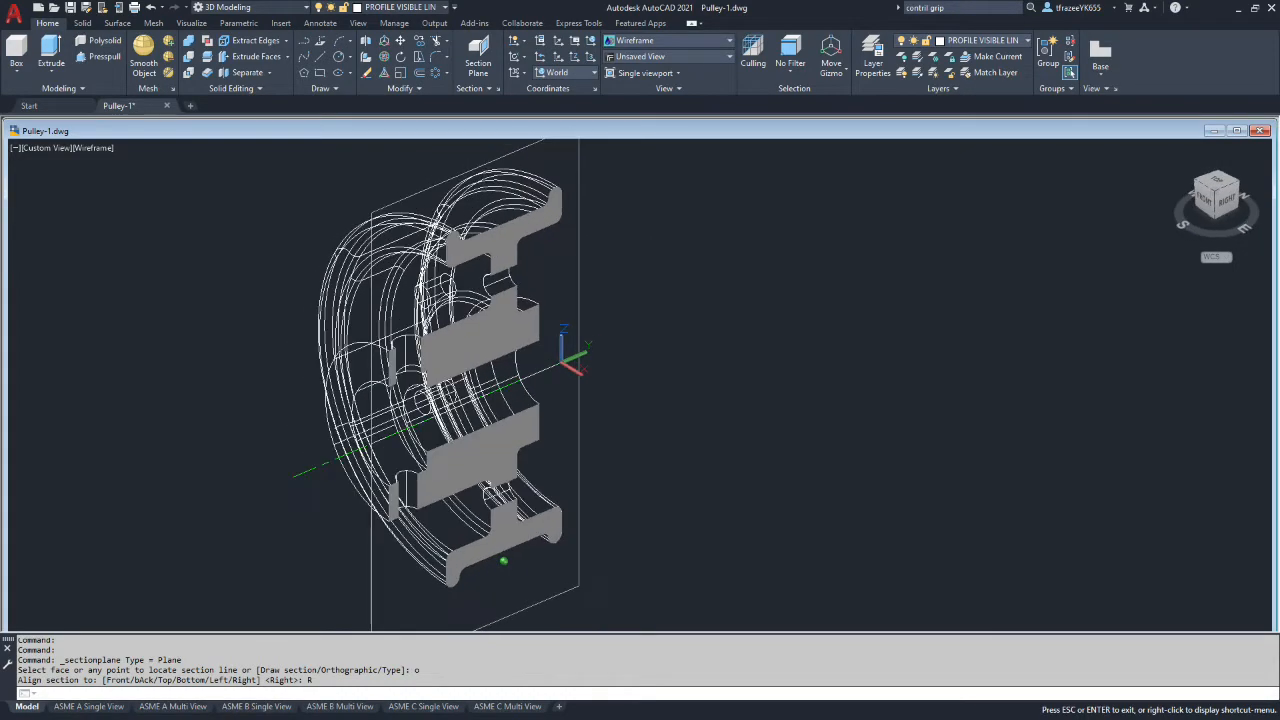
pyautogui.click(576, 410)
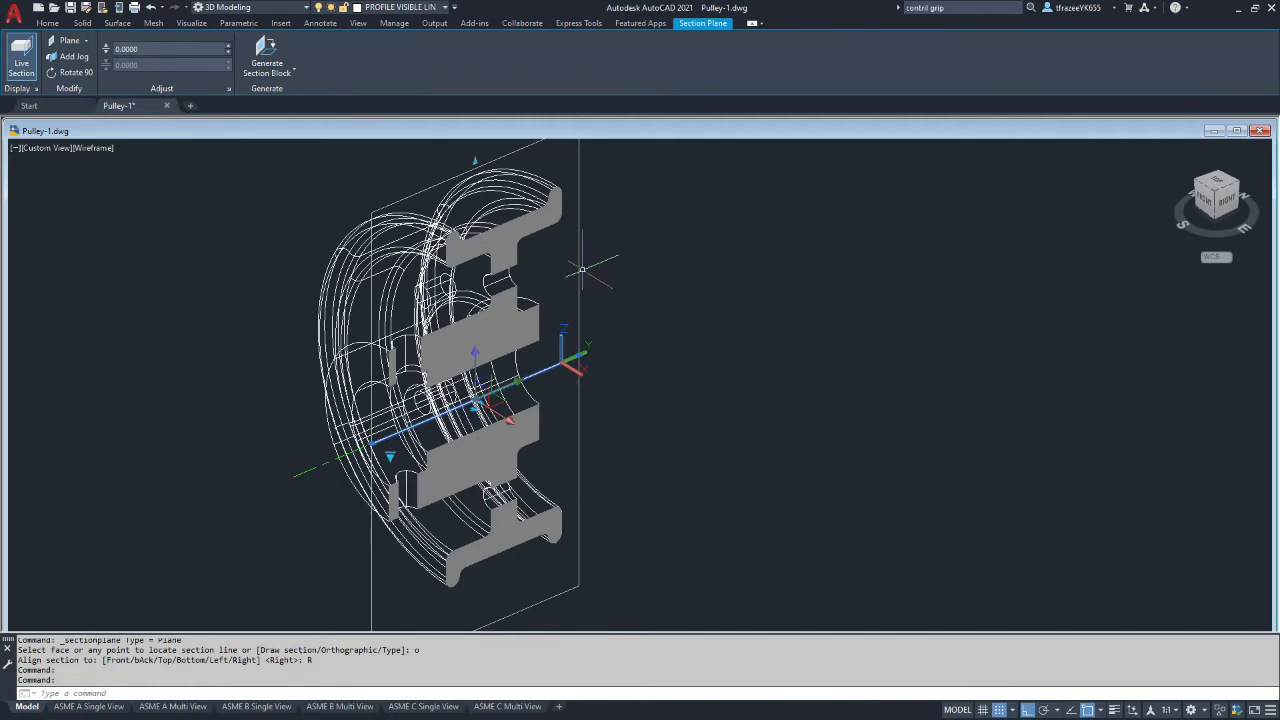
pyautogui.scroll(-3, 563, 450)
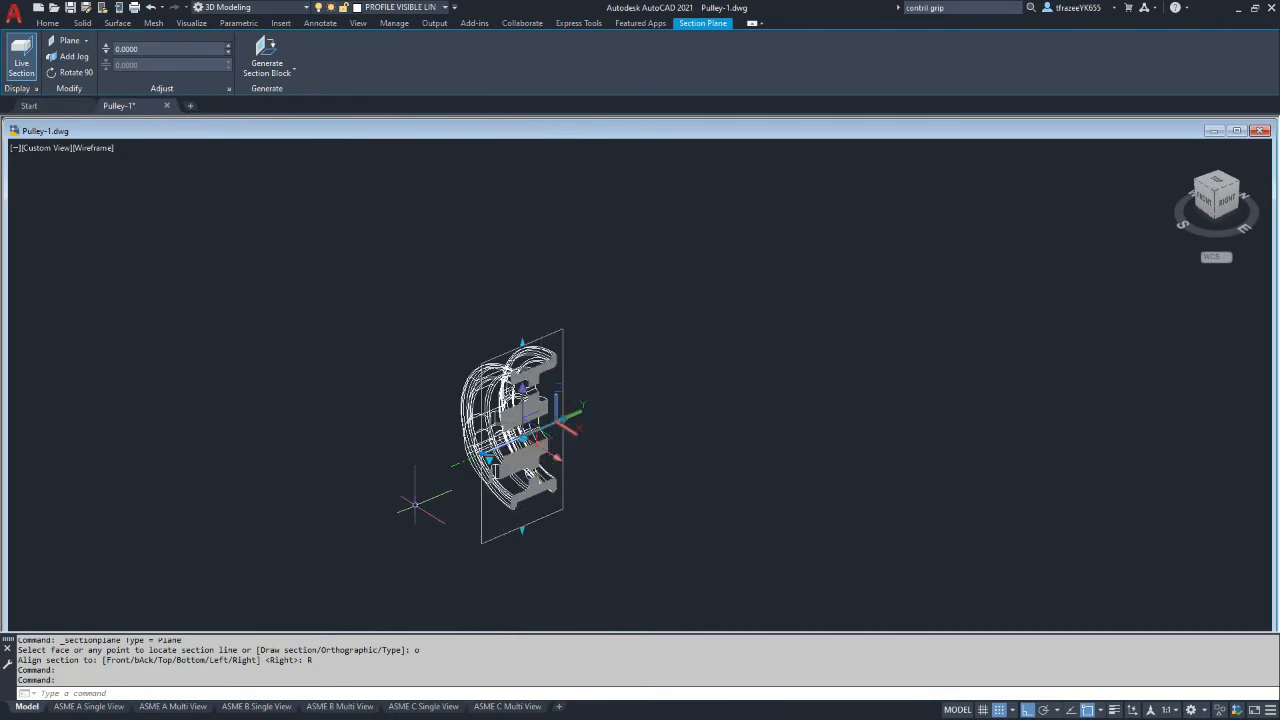
pyautogui.scroll(5, 505, 485)
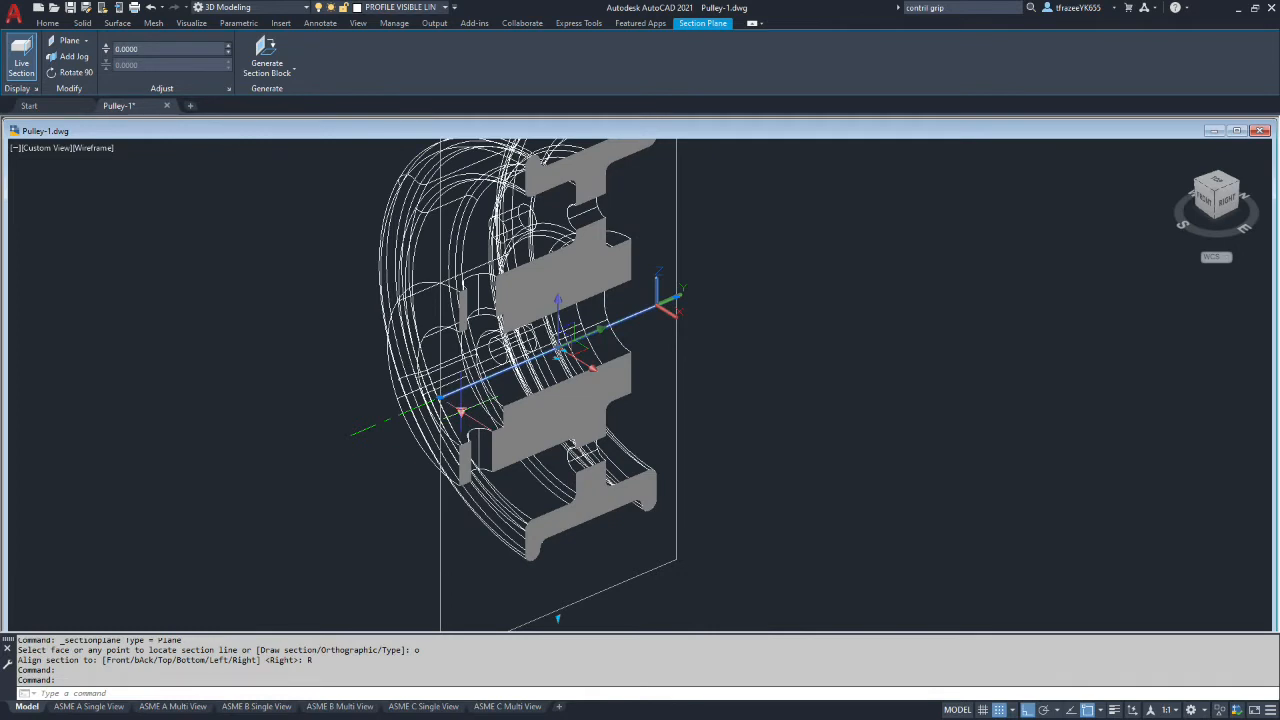
pyautogui.rightClick(461, 411)
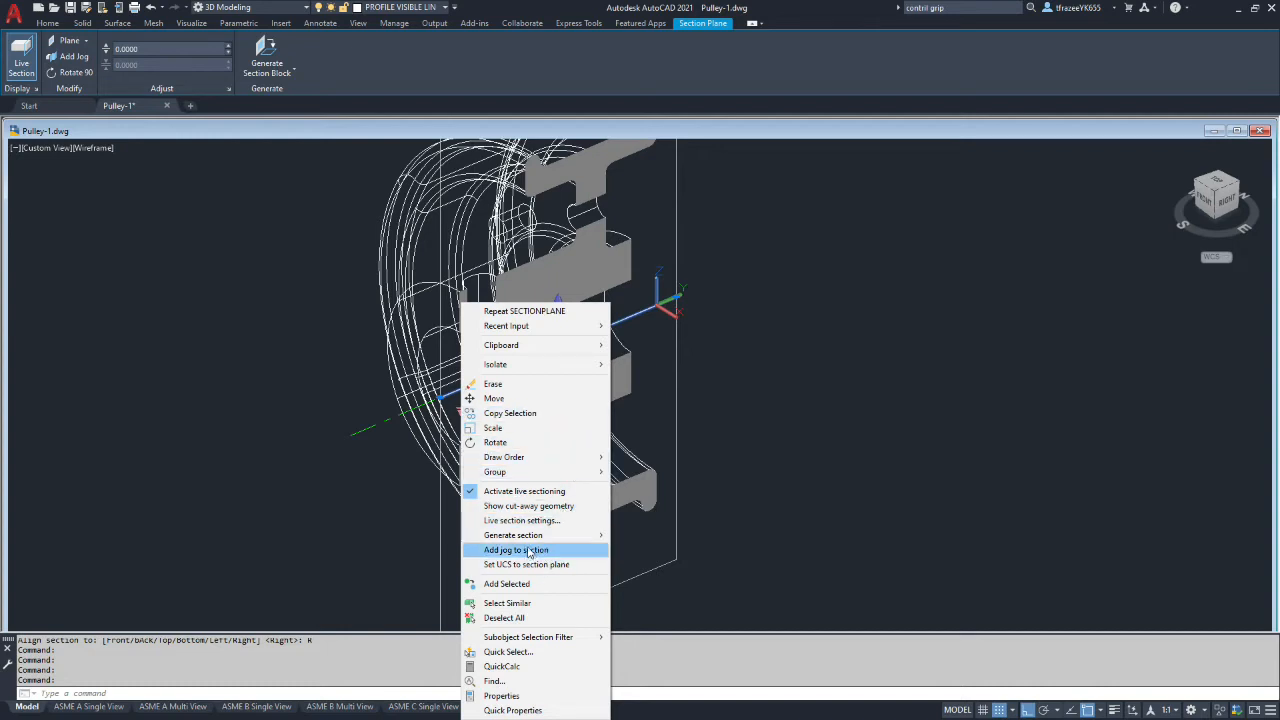
pyautogui.moveTo(525, 541)
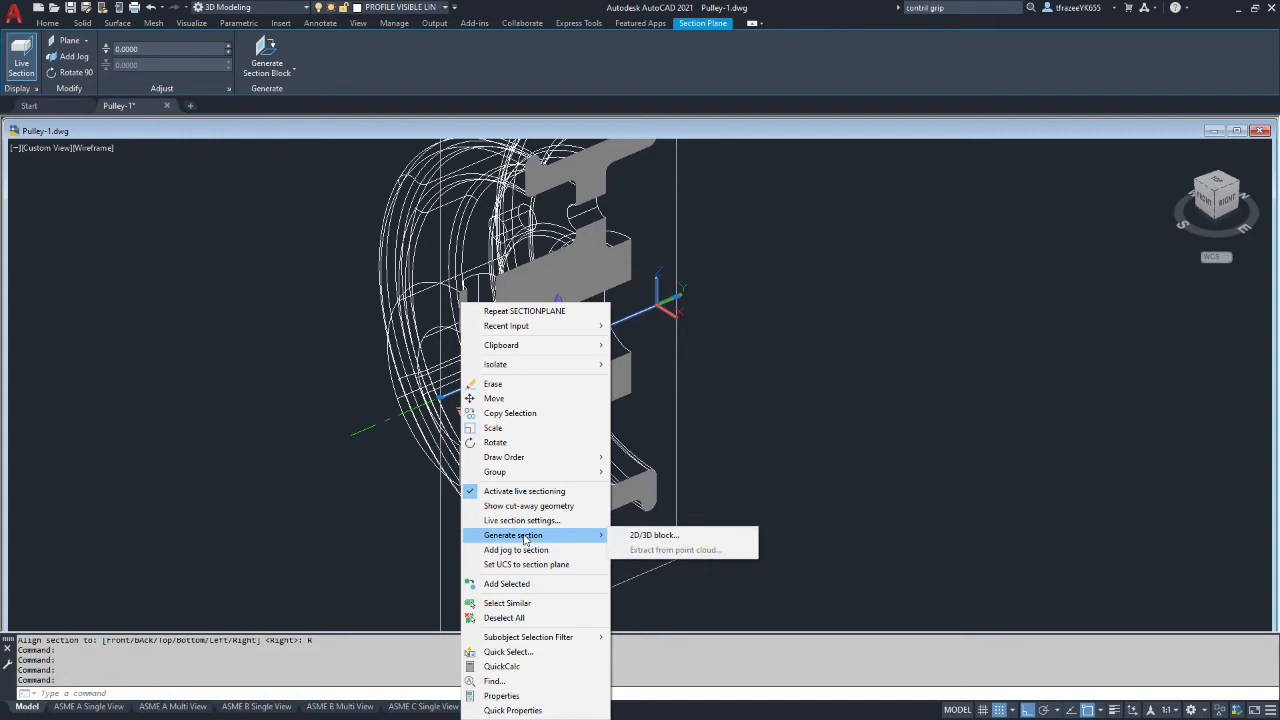
pyautogui.click(654, 537)
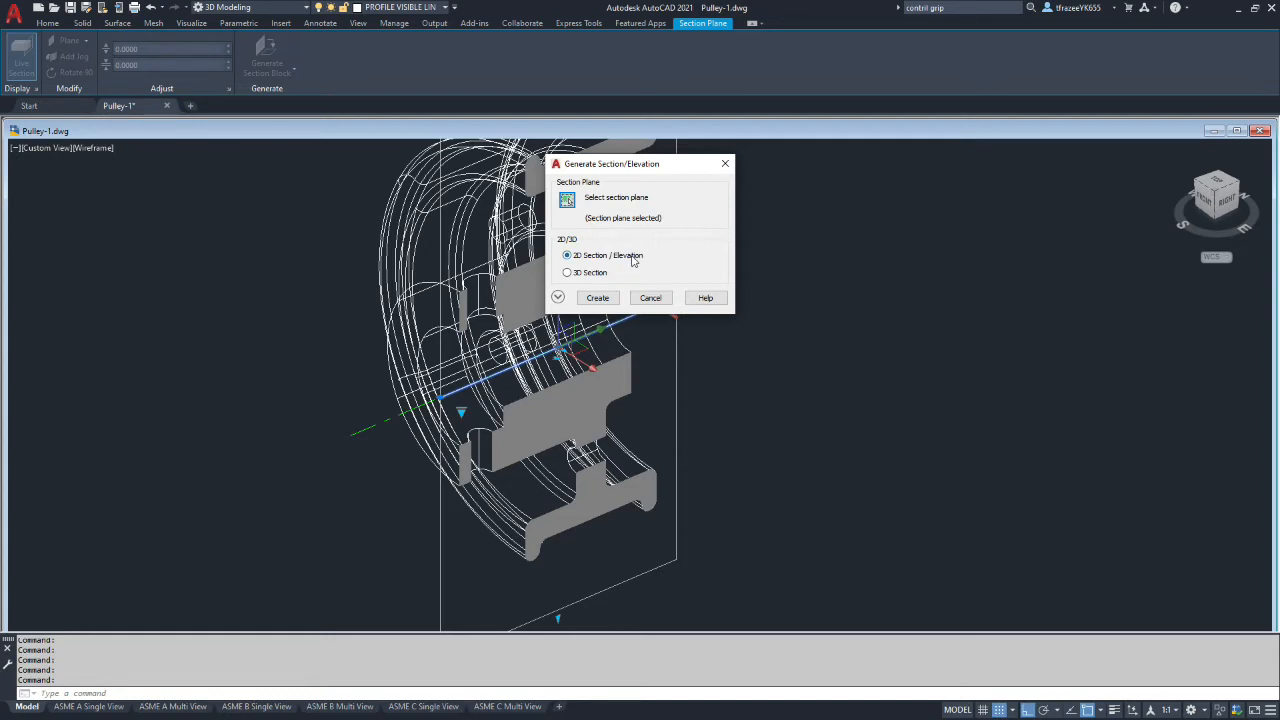
pyautogui.click(558, 297)
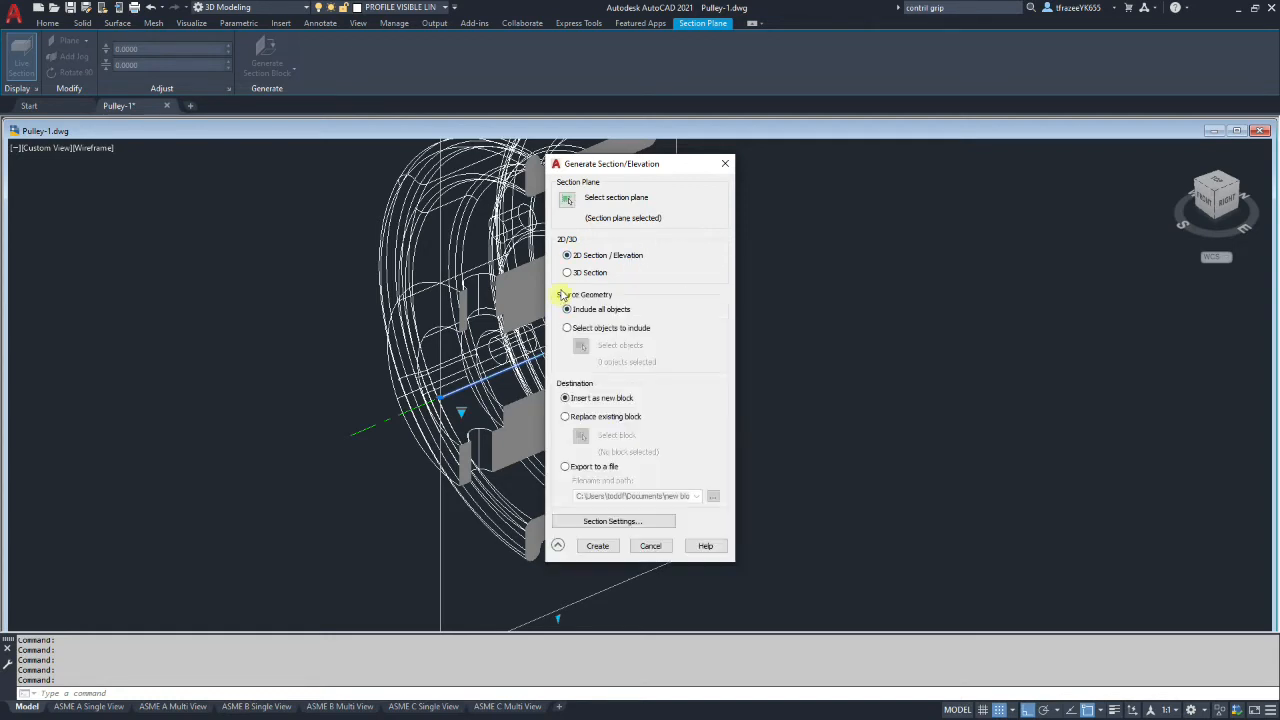
# Step: In the 2D section block's settings, assign the intersection boundary to the PROFILE VISIBLE LINES layer
pyautogui.click(607, 522)
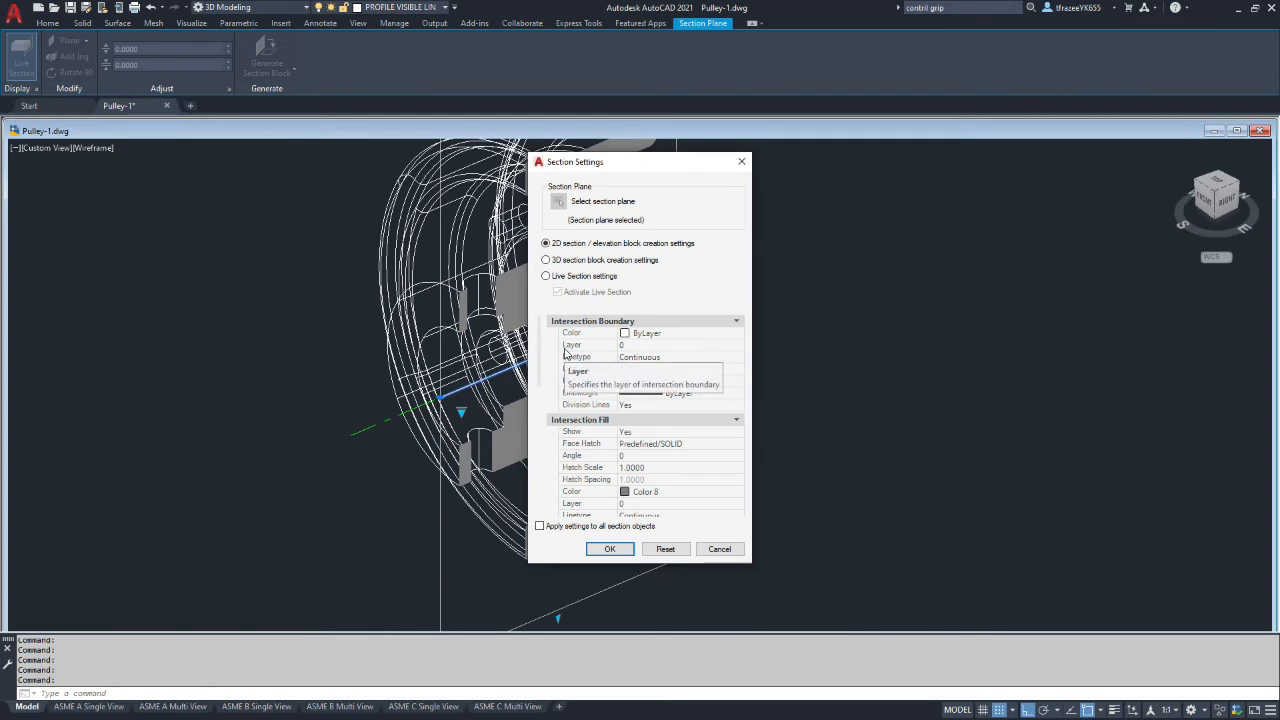
pyautogui.click(640, 345)
pyautogui.click(738, 345)
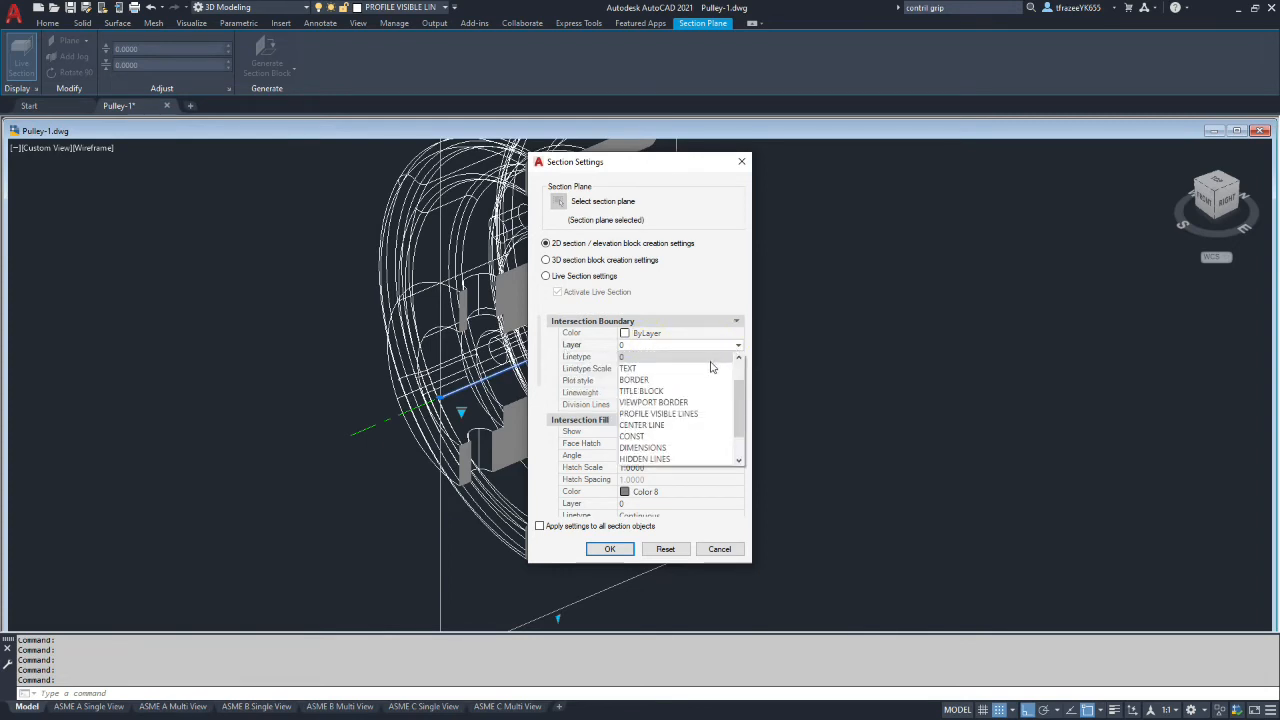
pyautogui.click(677, 416)
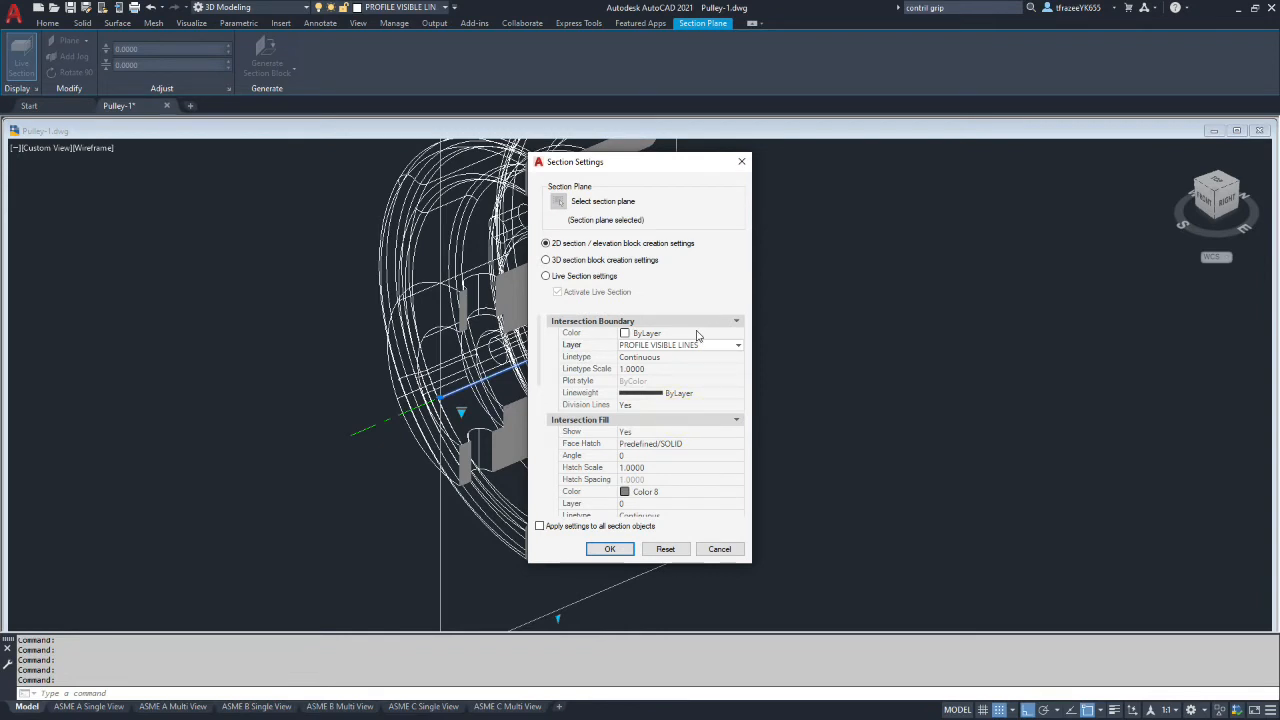
# Step: Set the intersection fill's face hatch to the predefined ANSI31 pattern
pyautogui.click(700, 447)
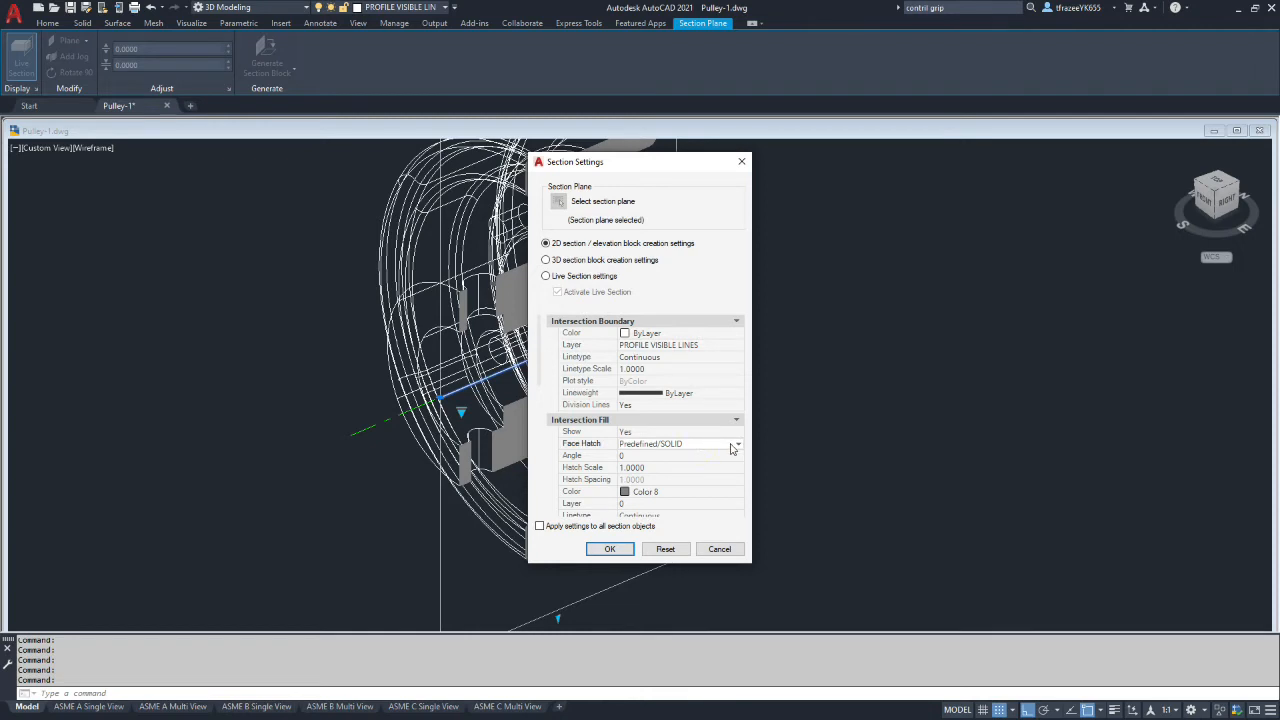
pyautogui.click(736, 444)
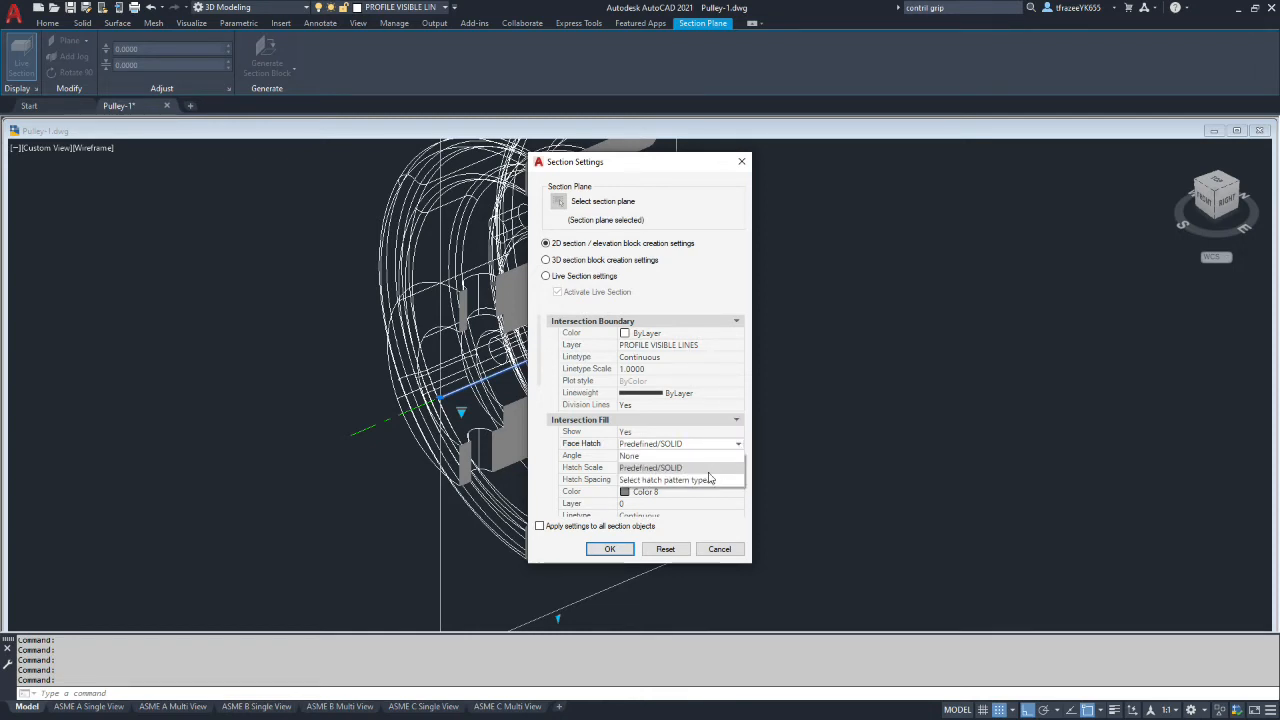
pyautogui.click(696, 480)
pyautogui.click(586, 354)
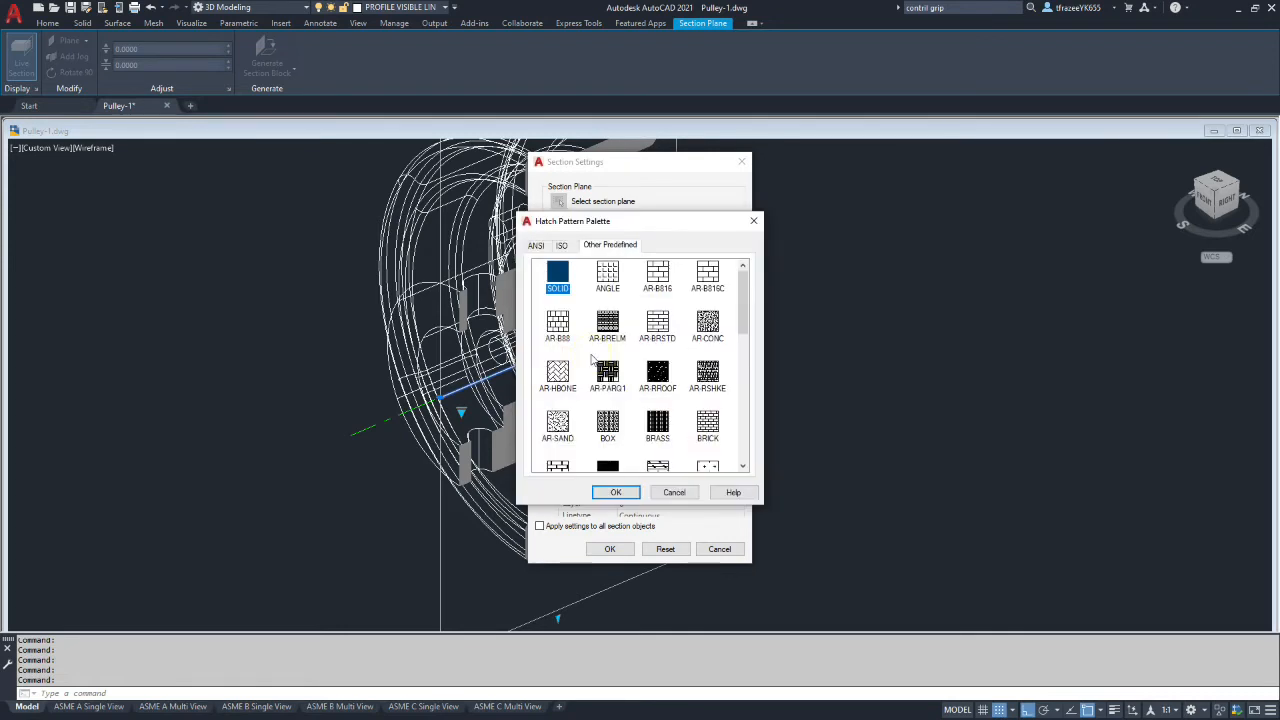
pyautogui.click(536, 245)
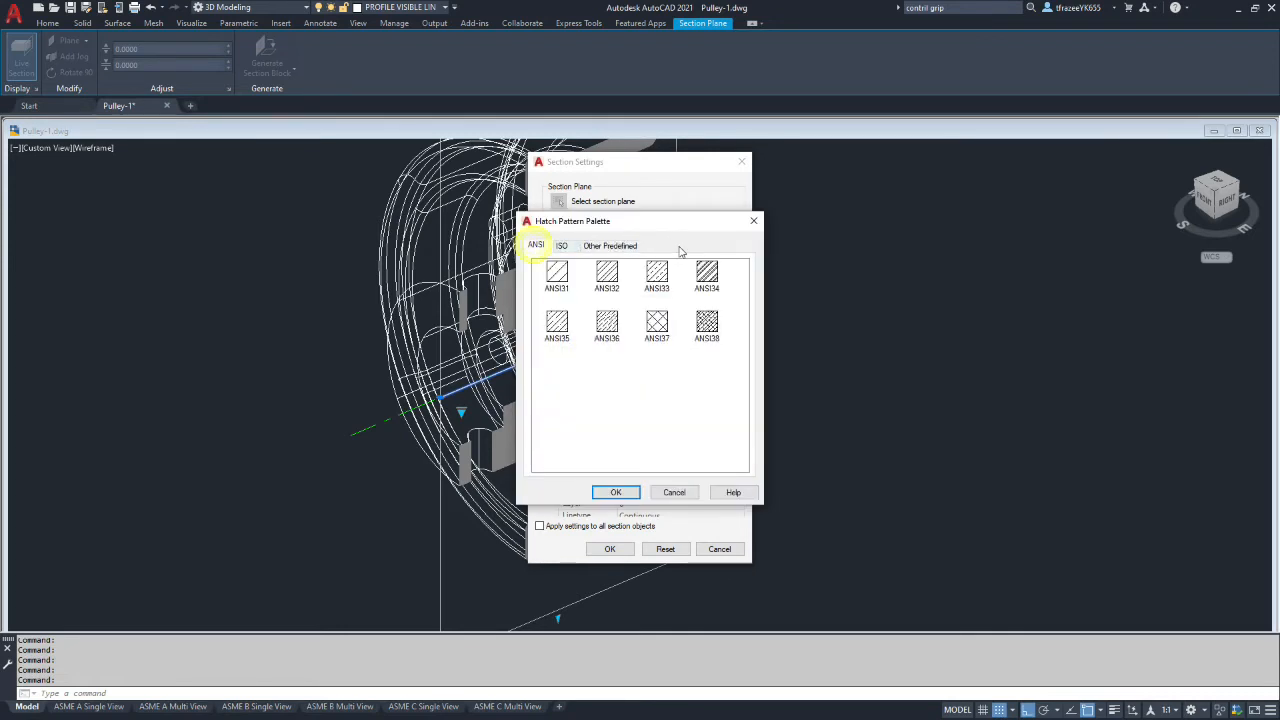
pyautogui.click(557, 278)
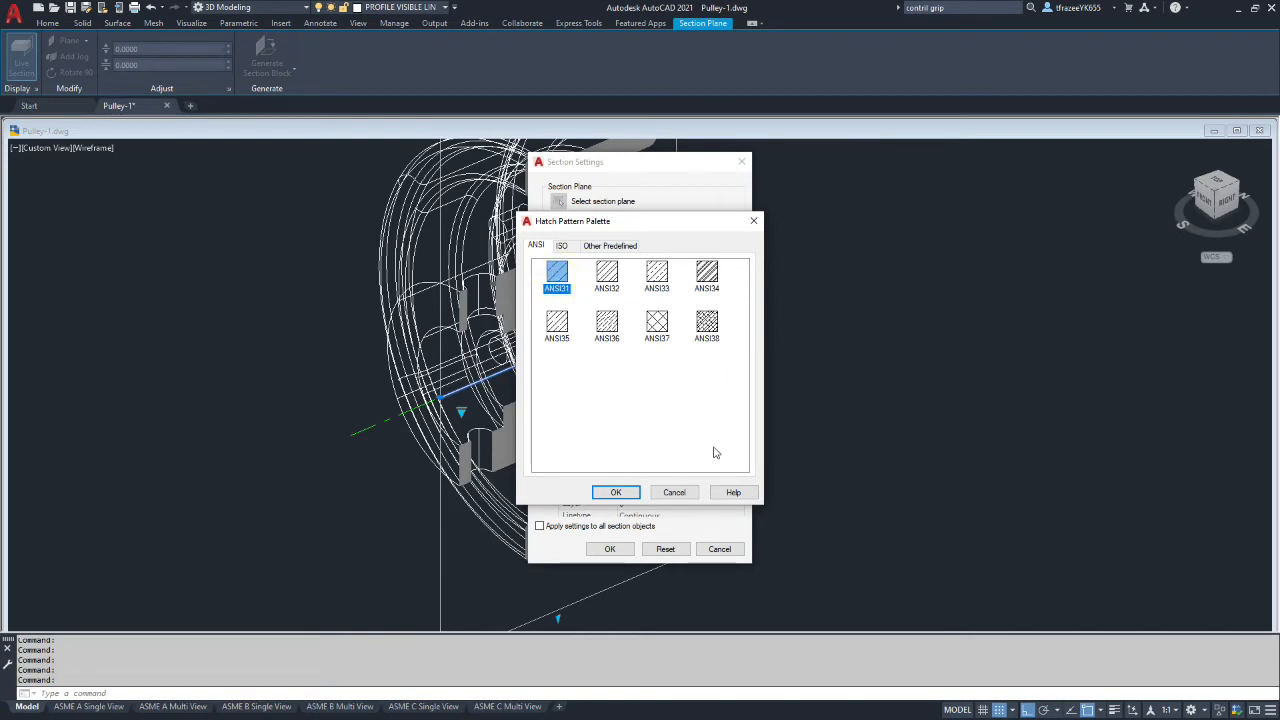
pyautogui.click(616, 492)
pyautogui.press('Return')
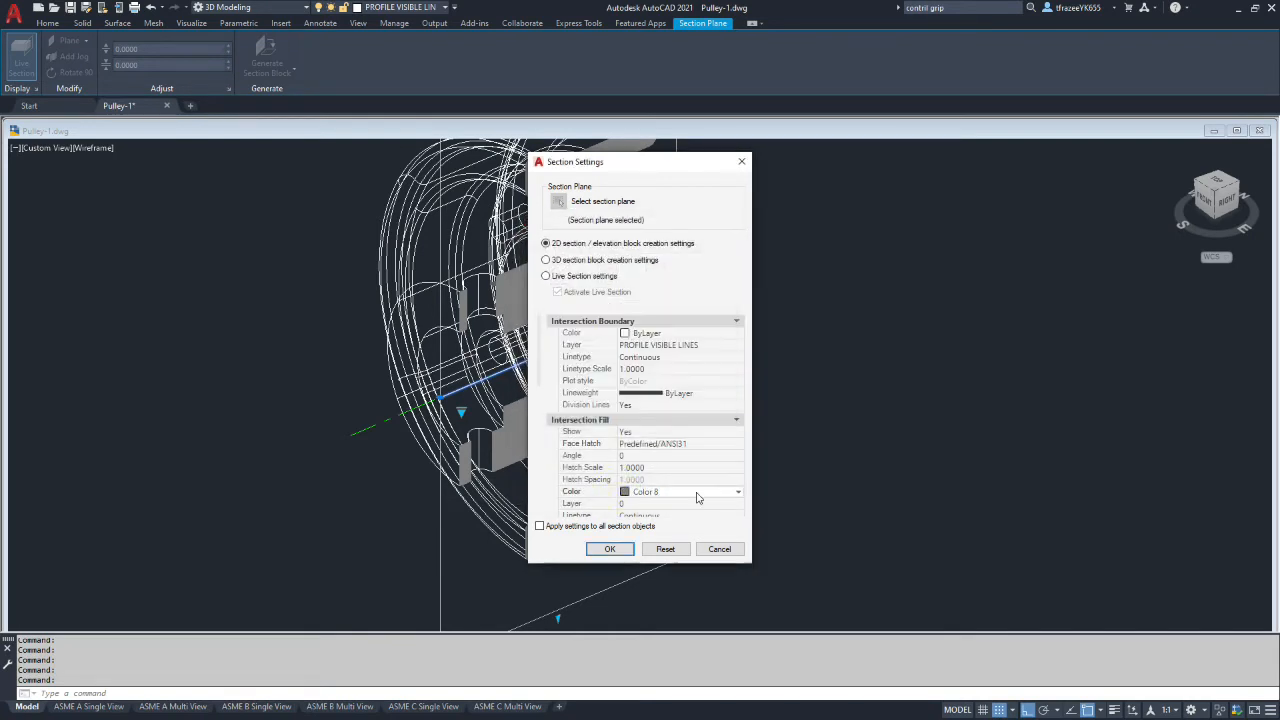
# Step: Set the intersection fill colour of the 2D section block to ByLayer
pyautogui.click(659, 467)
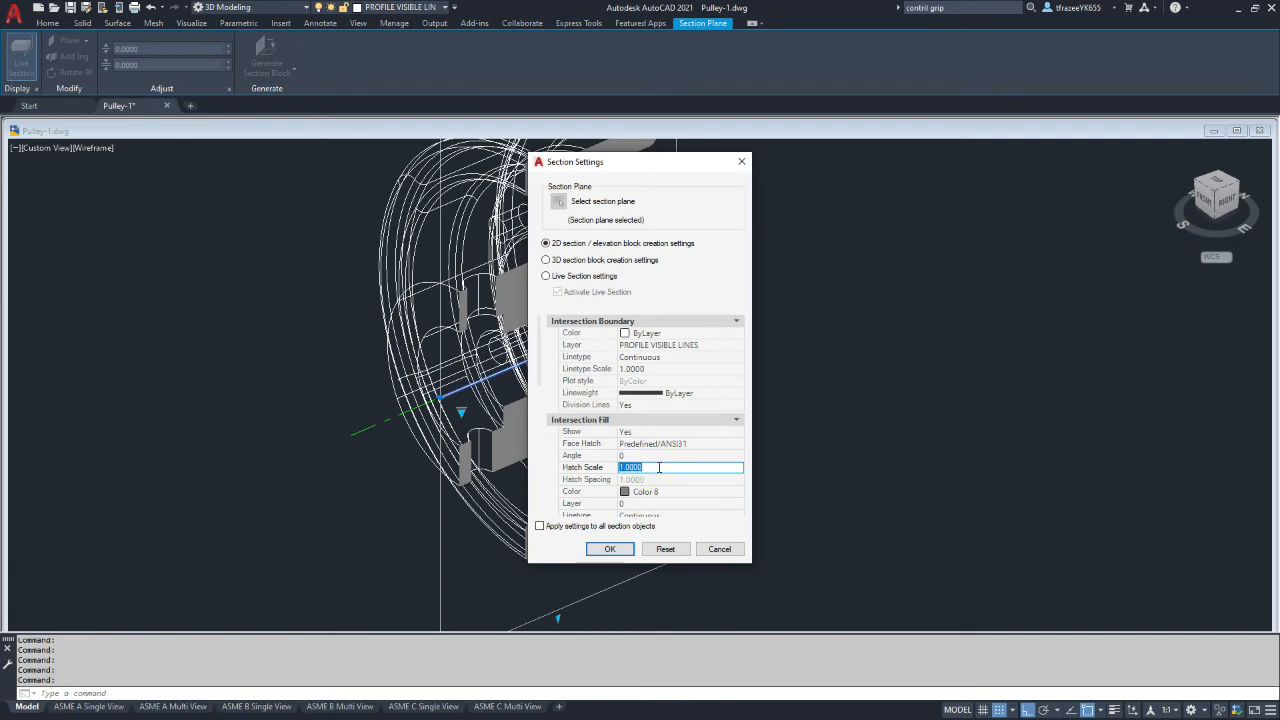
pyautogui.scroll(-2, 659, 467)
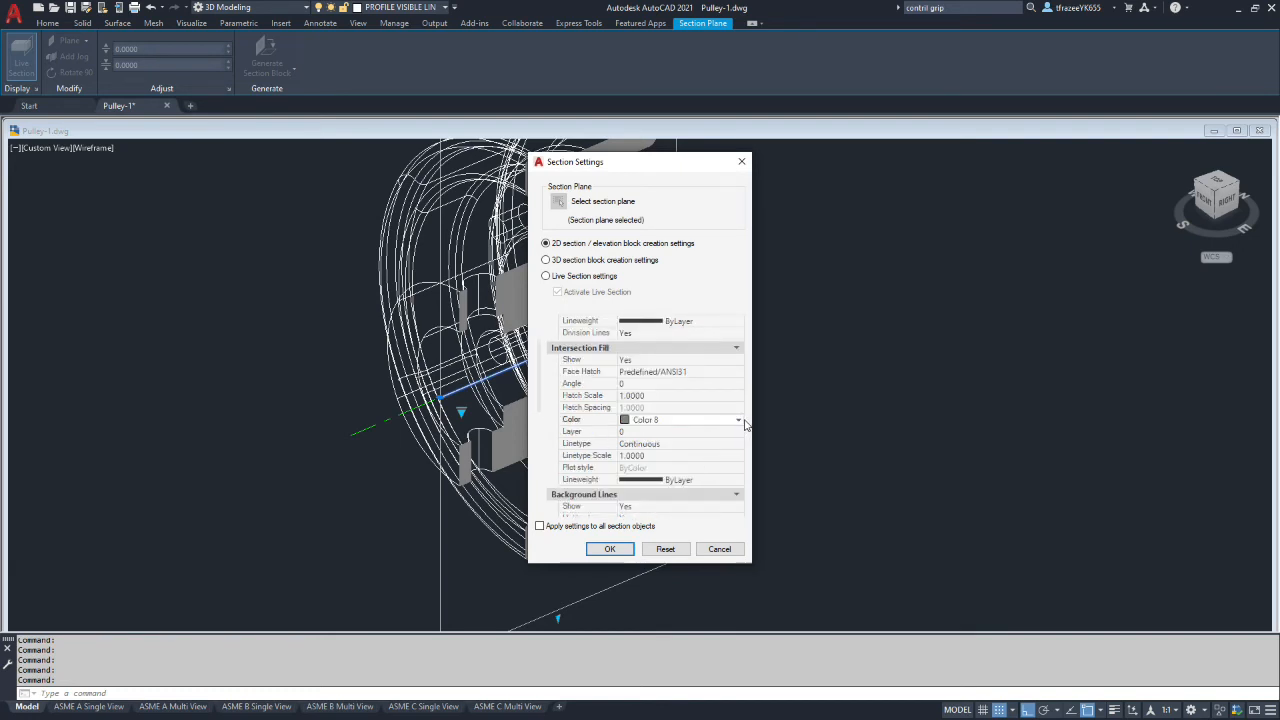
pyautogui.click(737, 421)
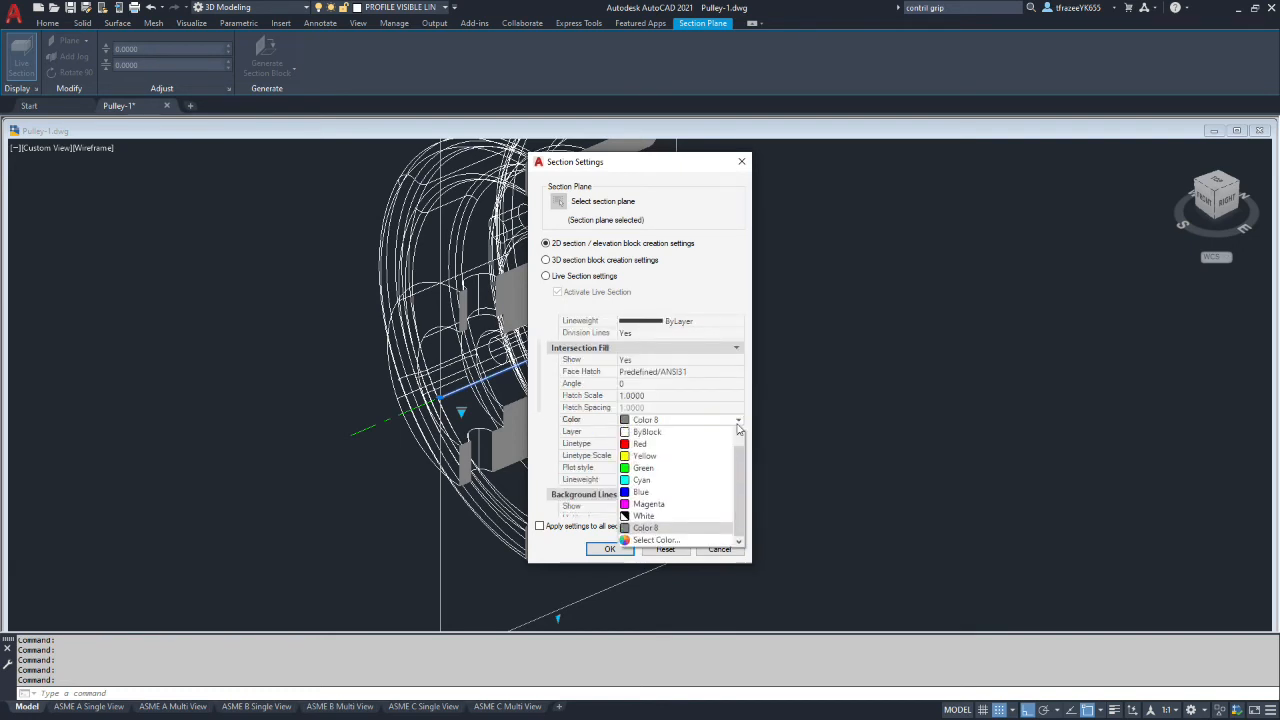
pyautogui.click(738, 437)
pyautogui.click(670, 432)
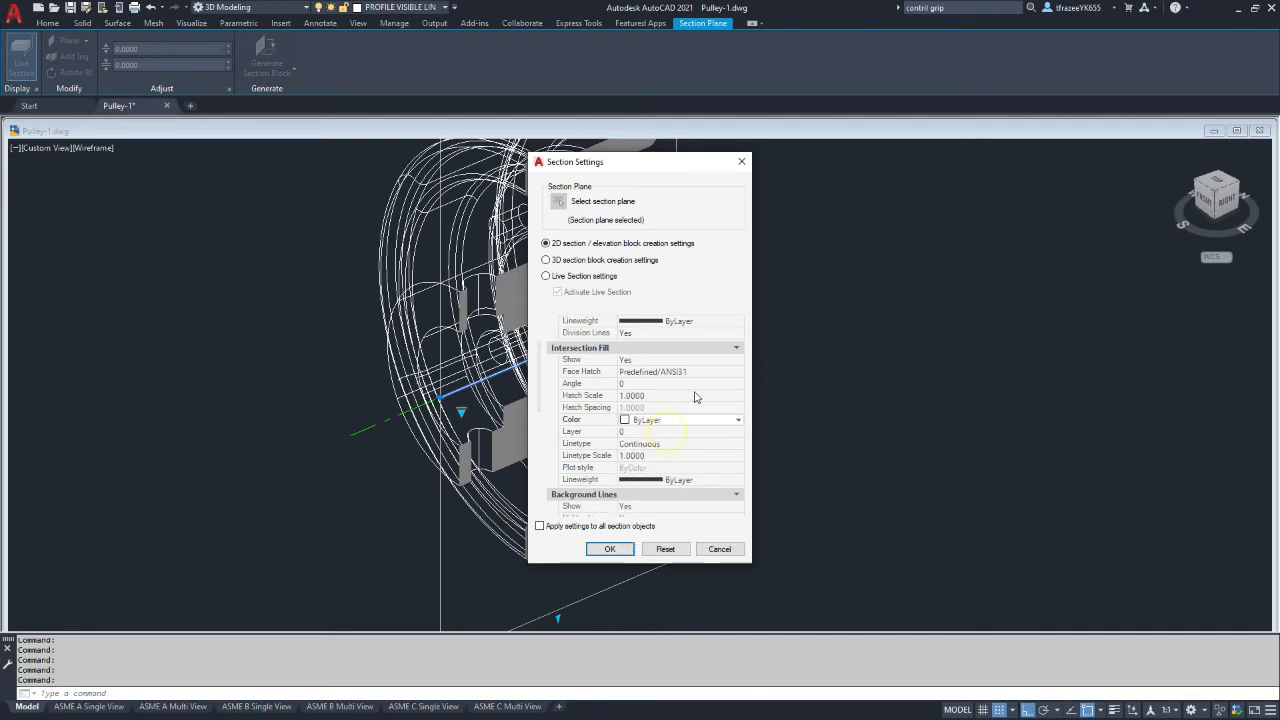
# Step: For the background lines, set Hidden Line to No and assign the PROFILE VISIBLE LINES layer, with Show kept at Yes
pyautogui.scroll(-2, 688, 472)
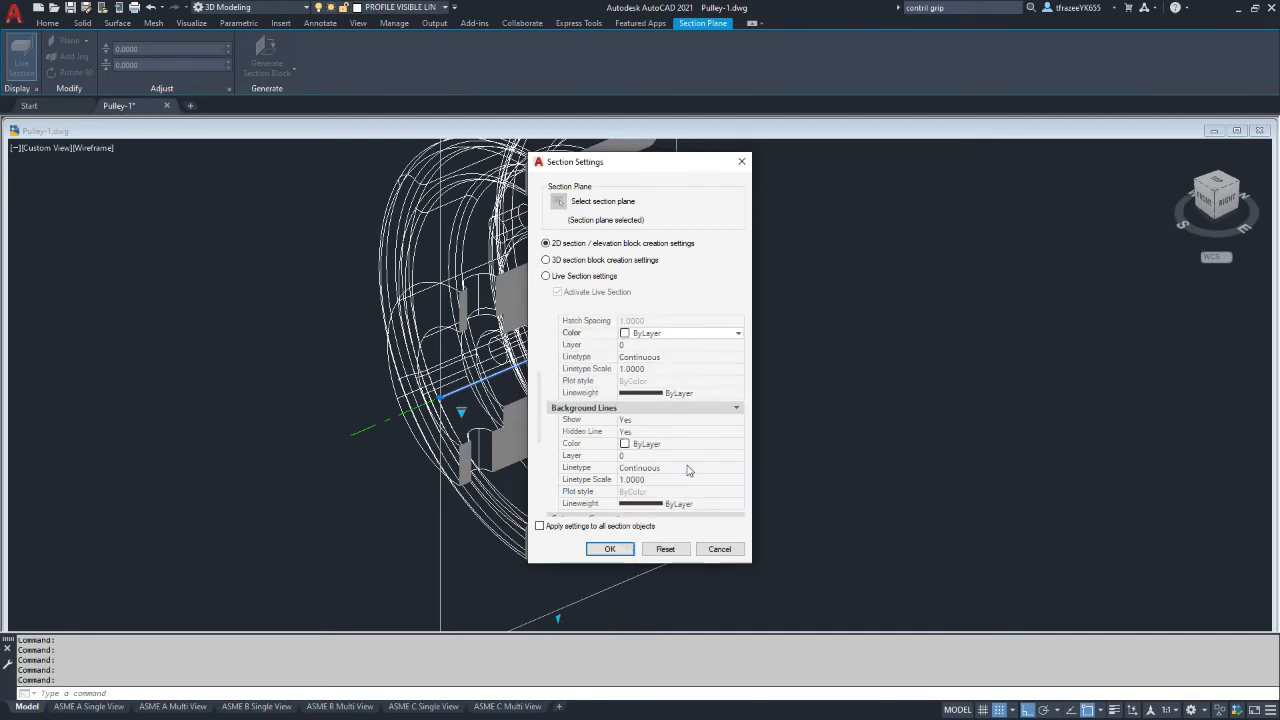
pyautogui.click(661, 421)
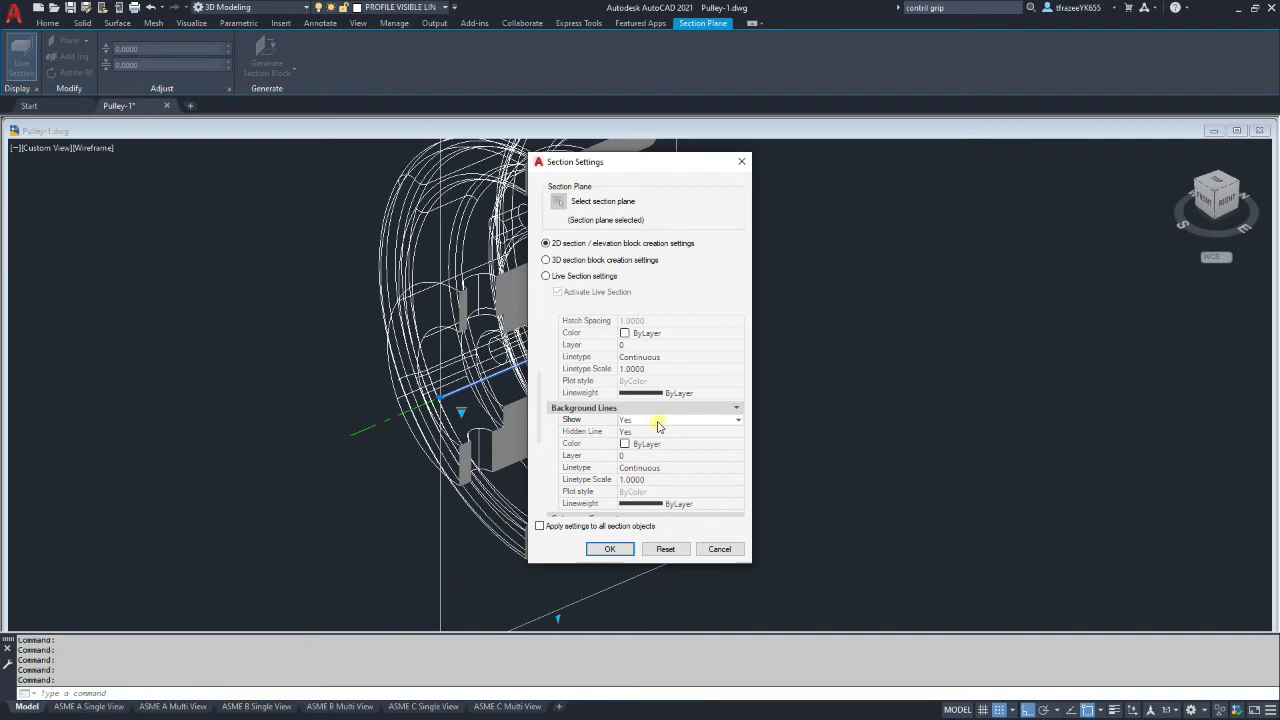
pyautogui.click(738, 421)
pyautogui.click(668, 447)
pyautogui.scroll(-1, 676, 457)
pyautogui.click(738, 408)
pyautogui.click(645, 421)
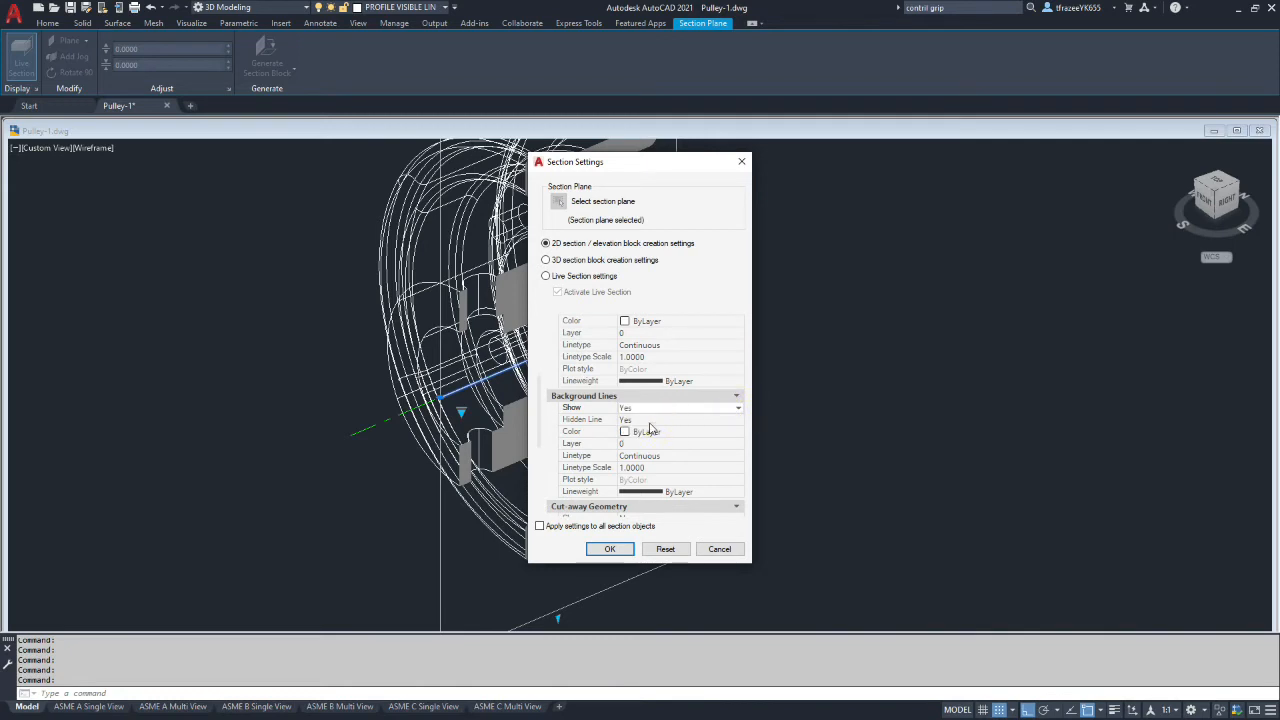
pyautogui.click(648, 421)
pyautogui.click(738, 421)
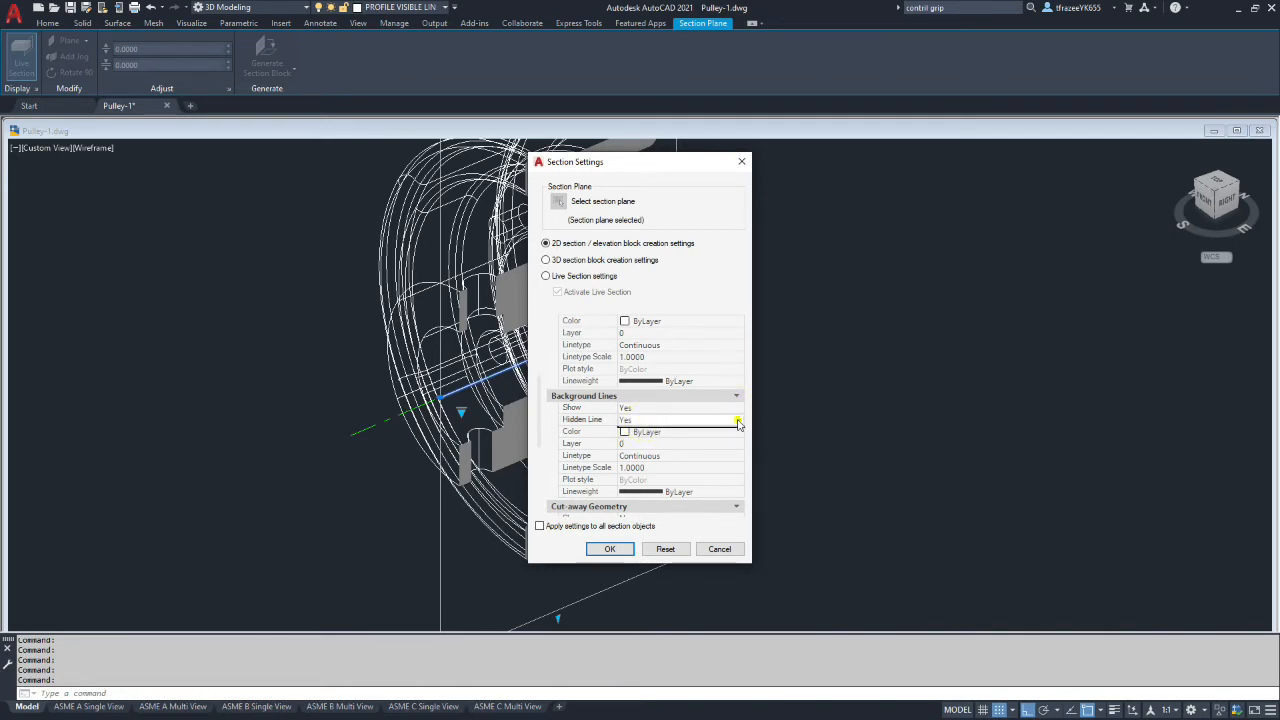
pyautogui.click(678, 444)
pyautogui.click(660, 444)
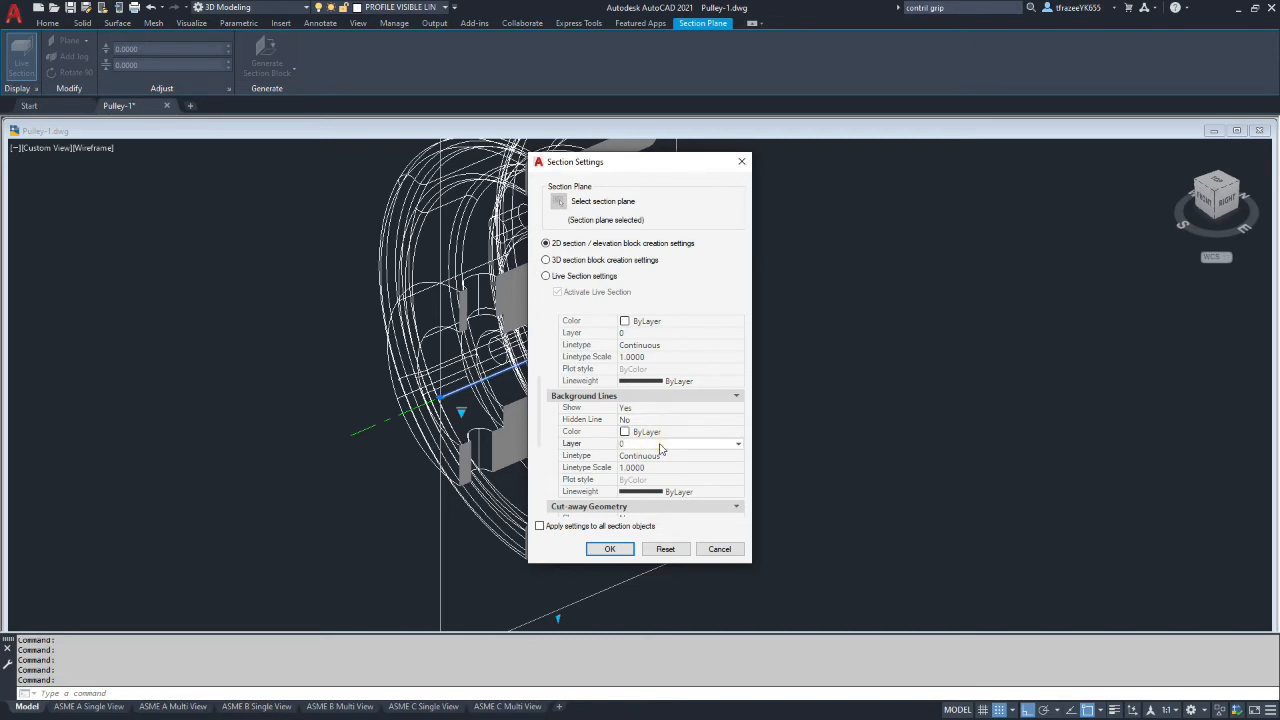
pyautogui.click(660, 446)
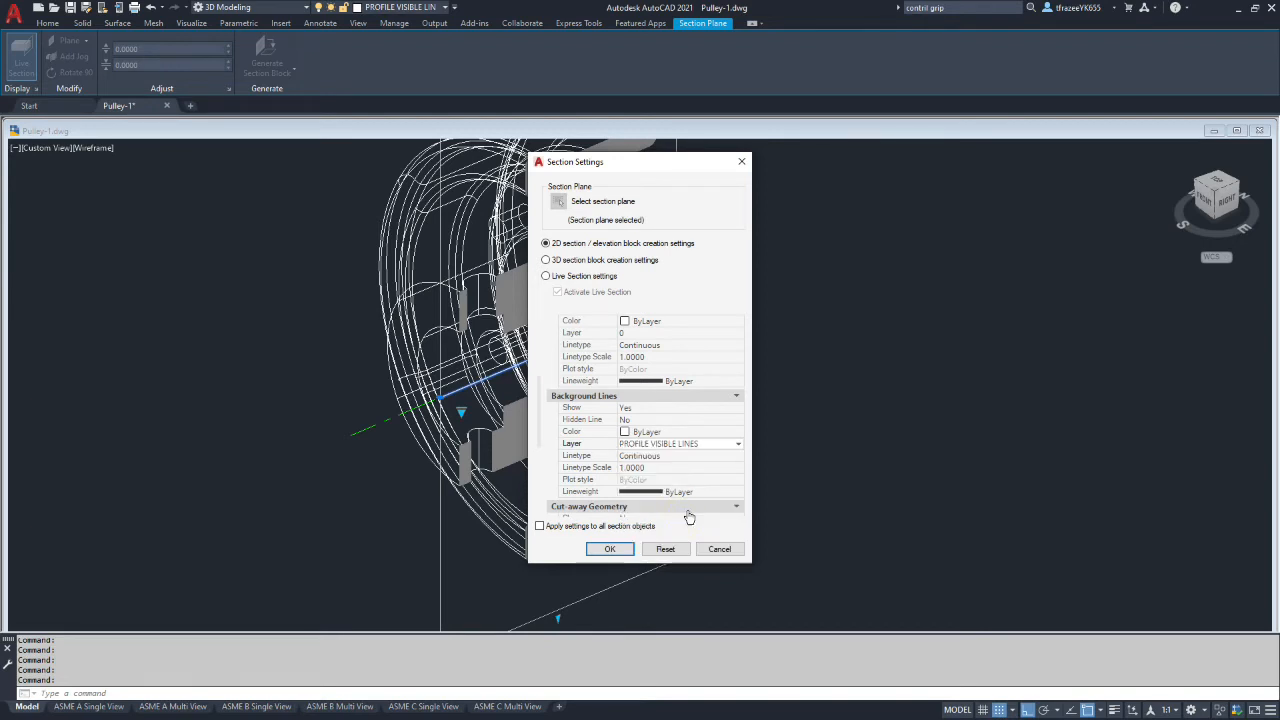
# Step: Set Hidden Line to No for the cut-away geometry
pyautogui.scroll(-3, 690, 510)
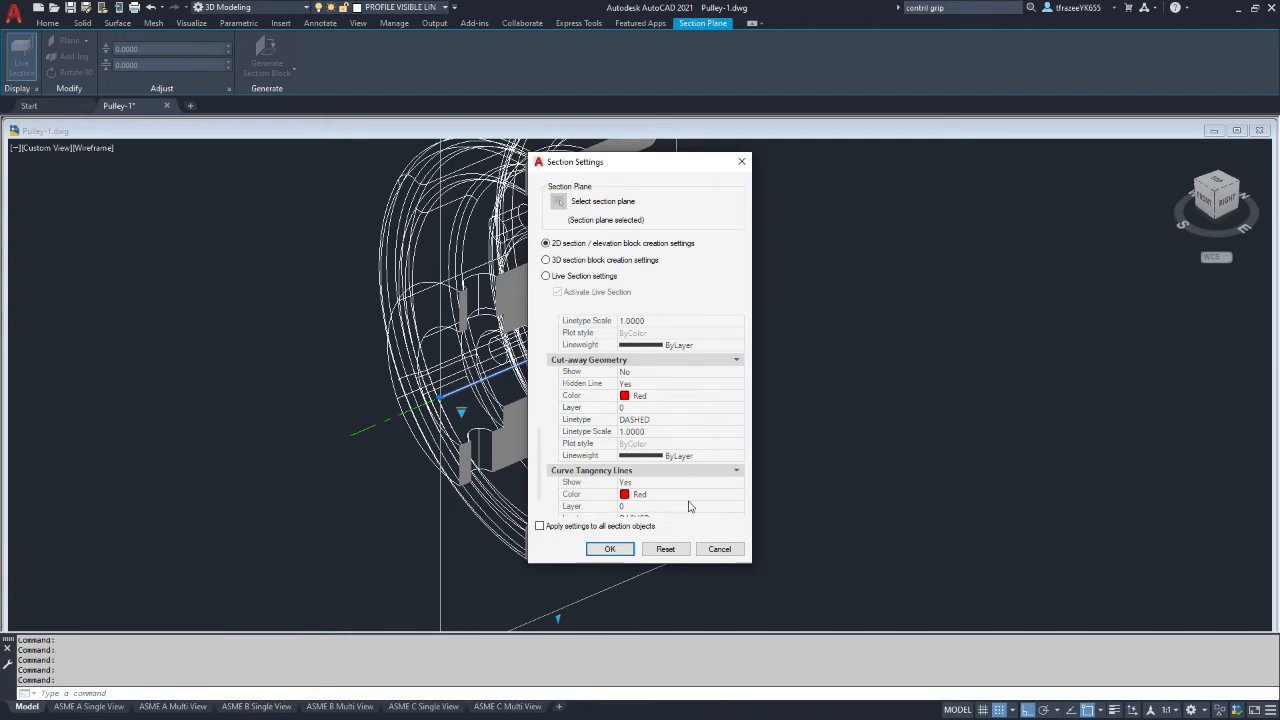
pyautogui.click(649, 386)
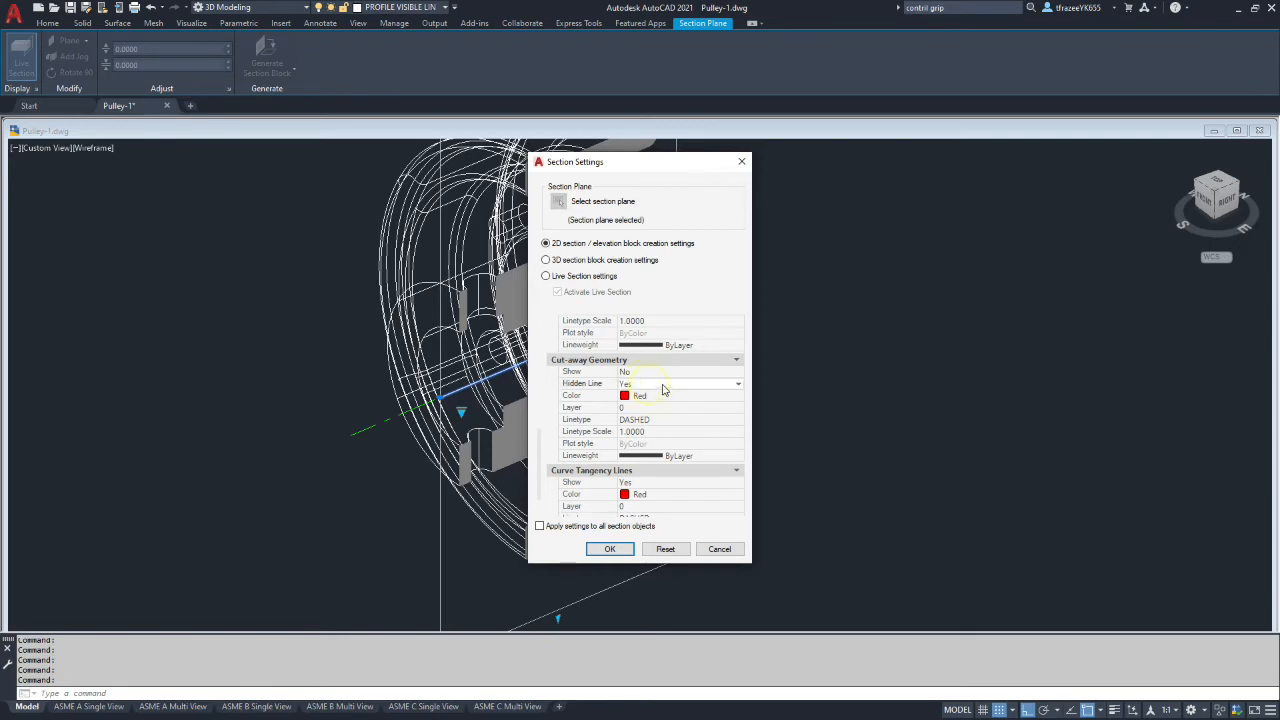
pyautogui.click(662, 388)
pyautogui.click(651, 406)
pyautogui.scroll(-2, 663, 403)
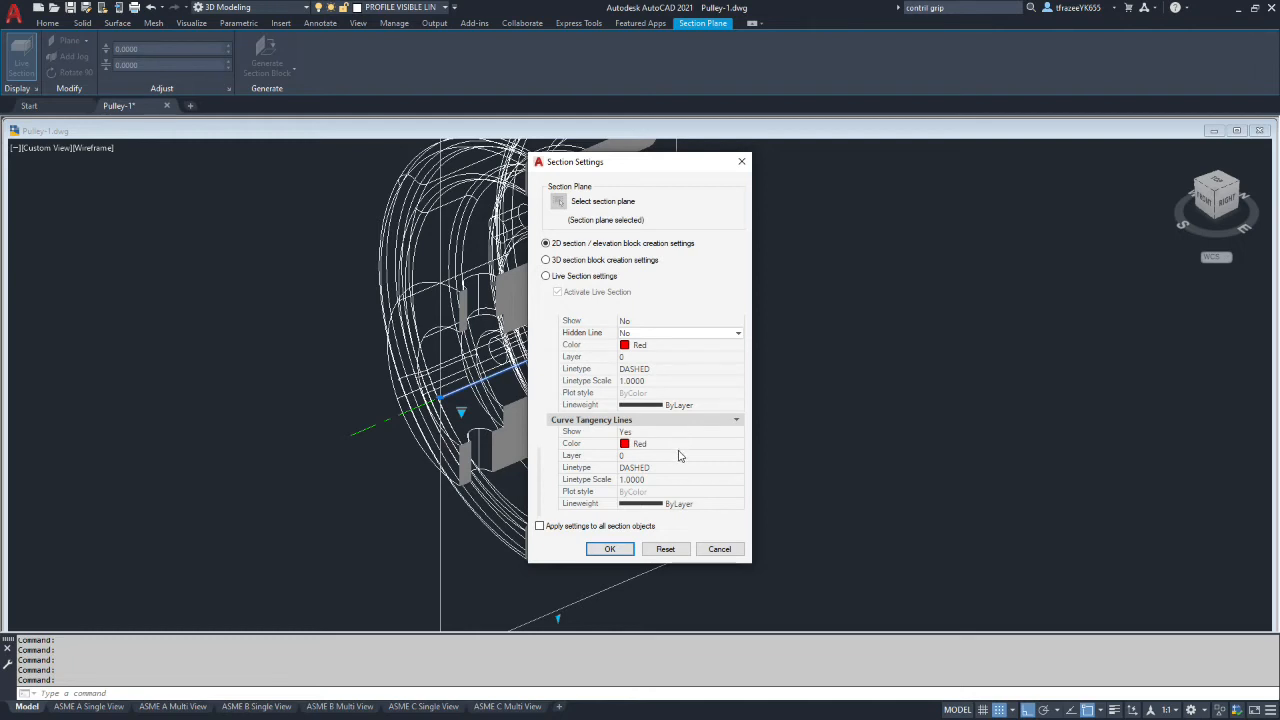
# Step: Turn off the display of curve tangency lines and accept the section settings, applying them to all section objects
pyautogui.click(666, 432)
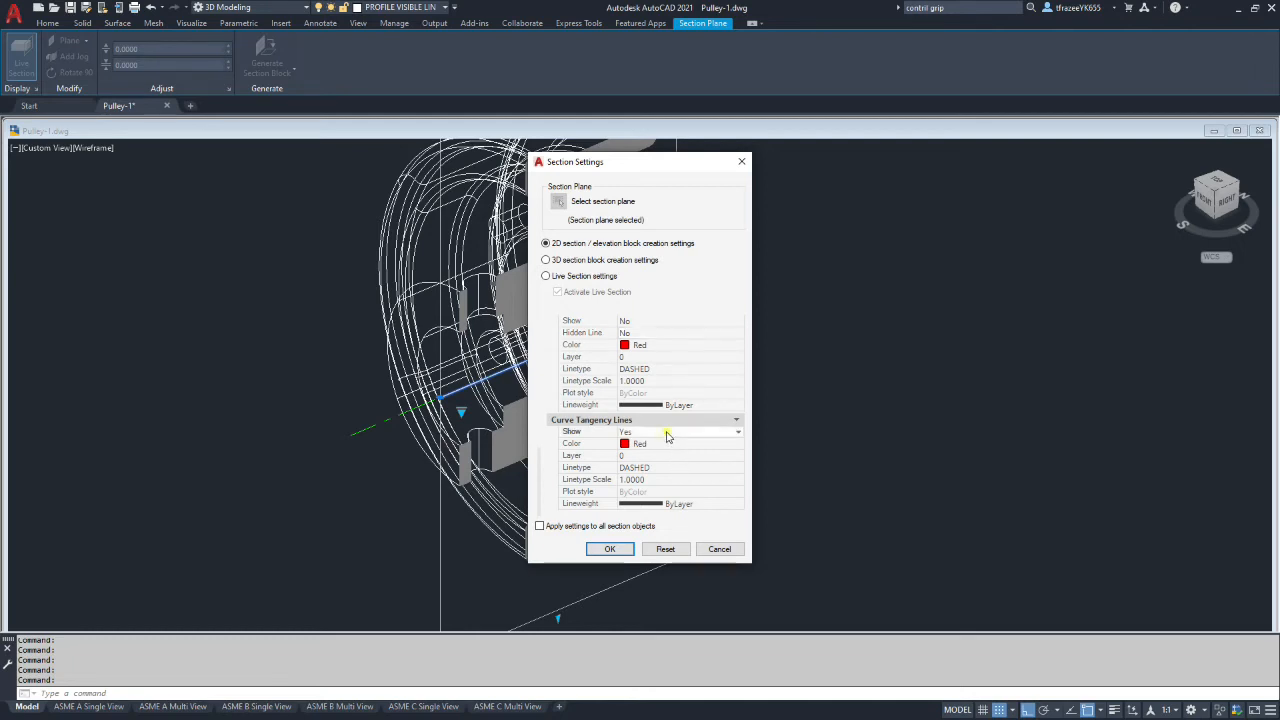
pyautogui.click(665, 433)
pyautogui.click(650, 452)
pyautogui.click(539, 527)
pyautogui.click(609, 549)
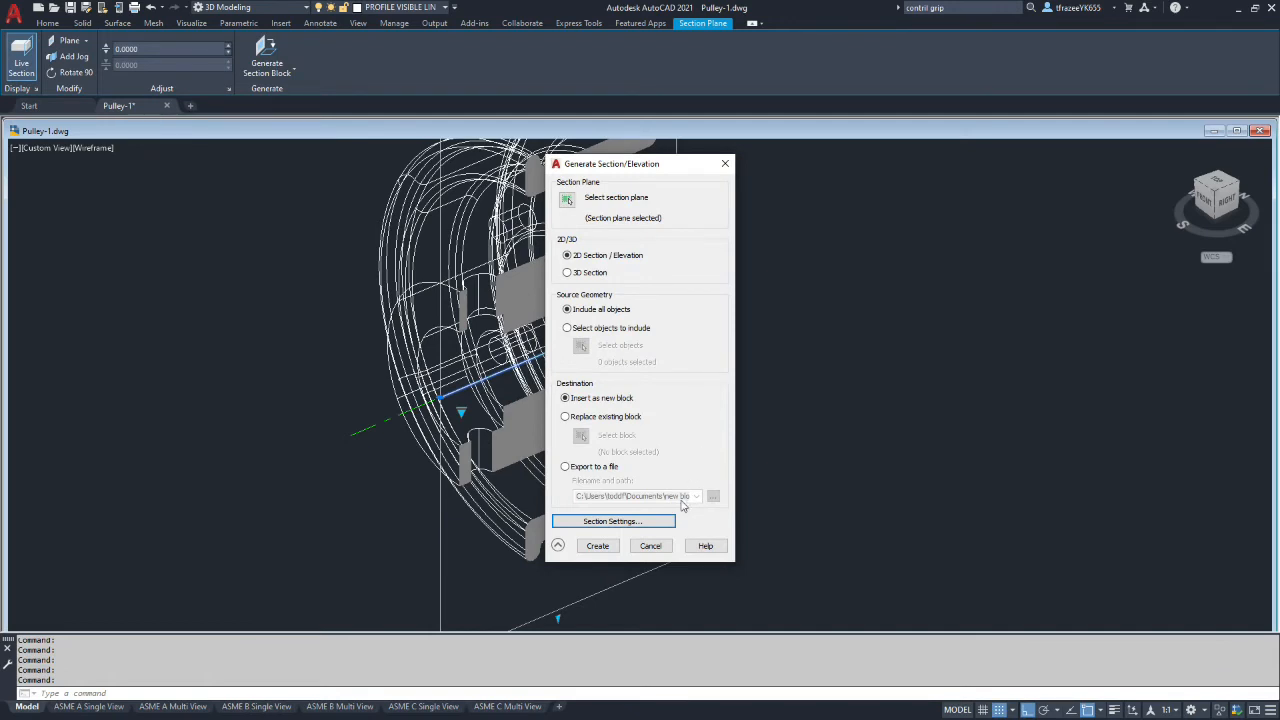
# Step: Create the 2D section block and insert it in the empty area away from the model and profiles, with X and Y scale 1
pyautogui.click(597, 545)
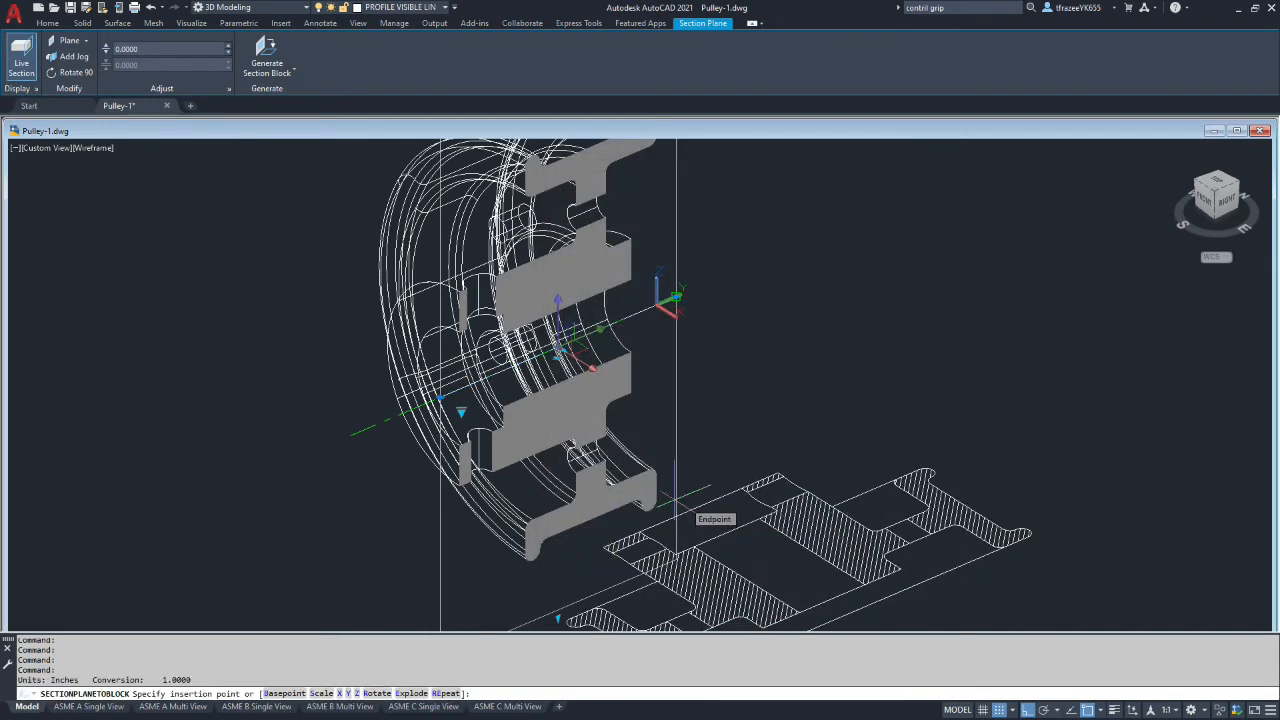
pyautogui.scroll(-1, 768, 466)
pyautogui.scroll(-3, 768, 466)
pyautogui.scroll(-5, 808, 492)
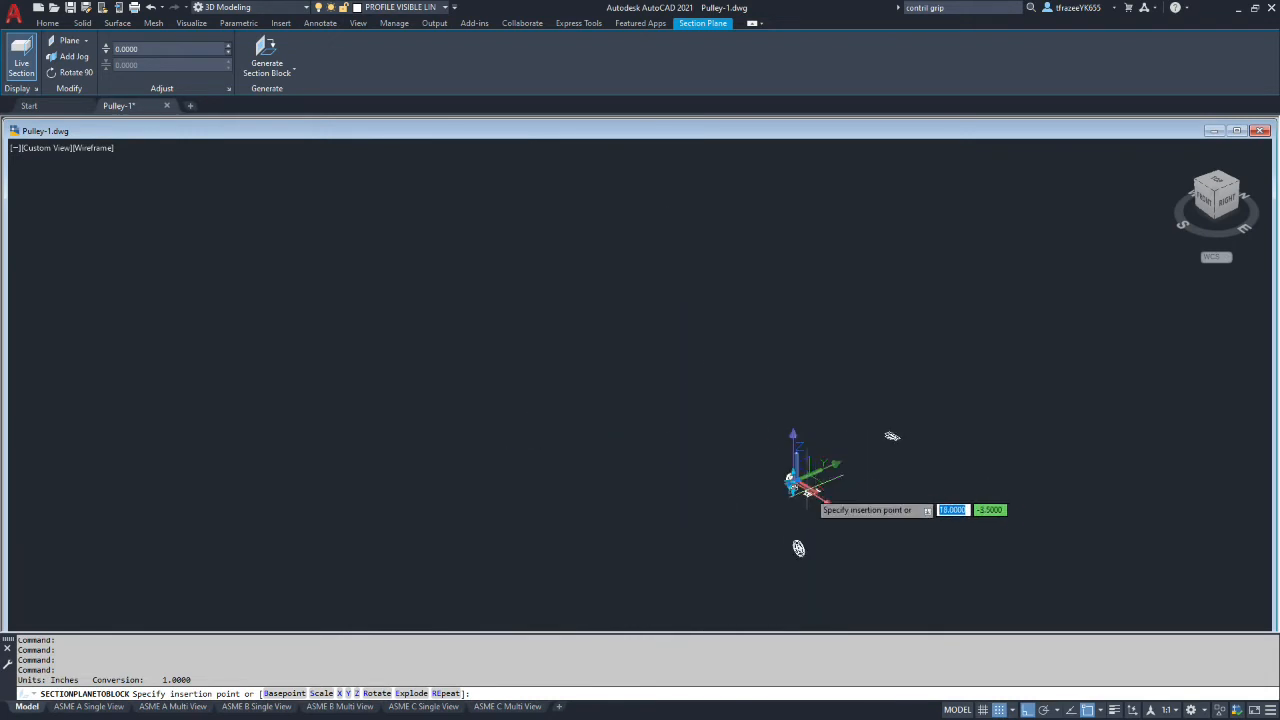
pyautogui.click(886, 546)
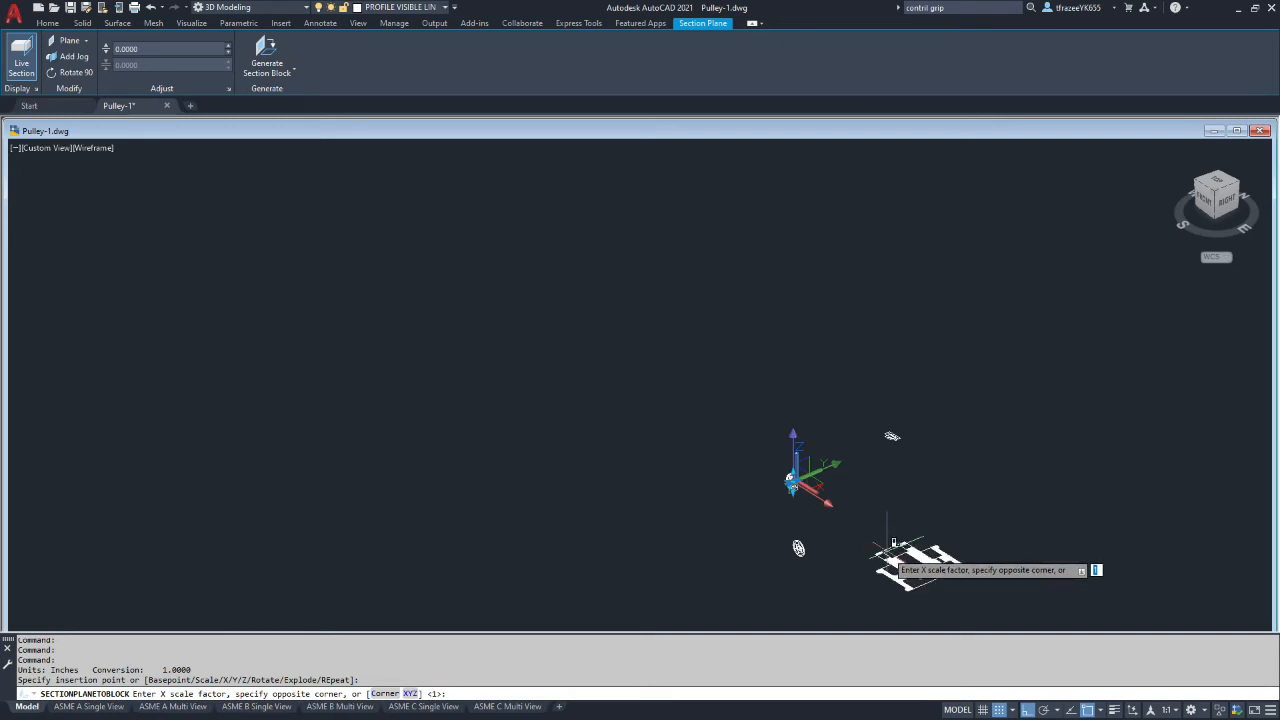
pyautogui.press('Return')
pyautogui.write('1')
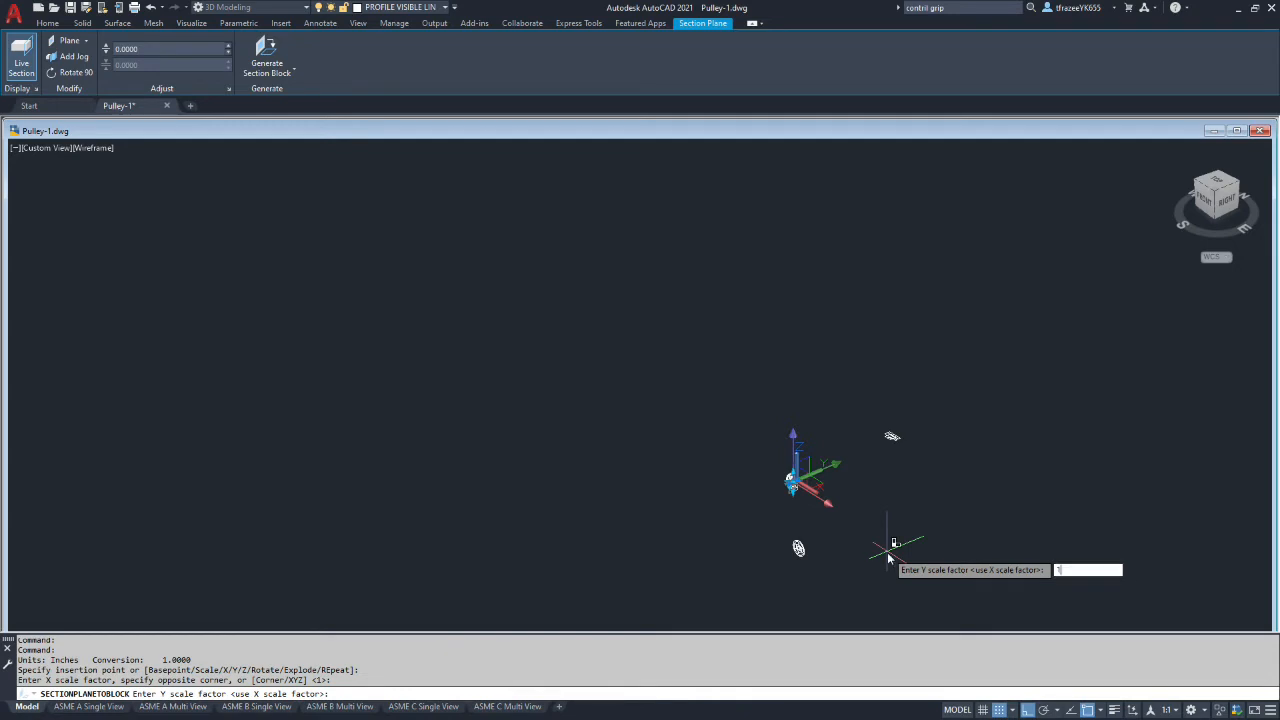
pyautogui.press('Return')
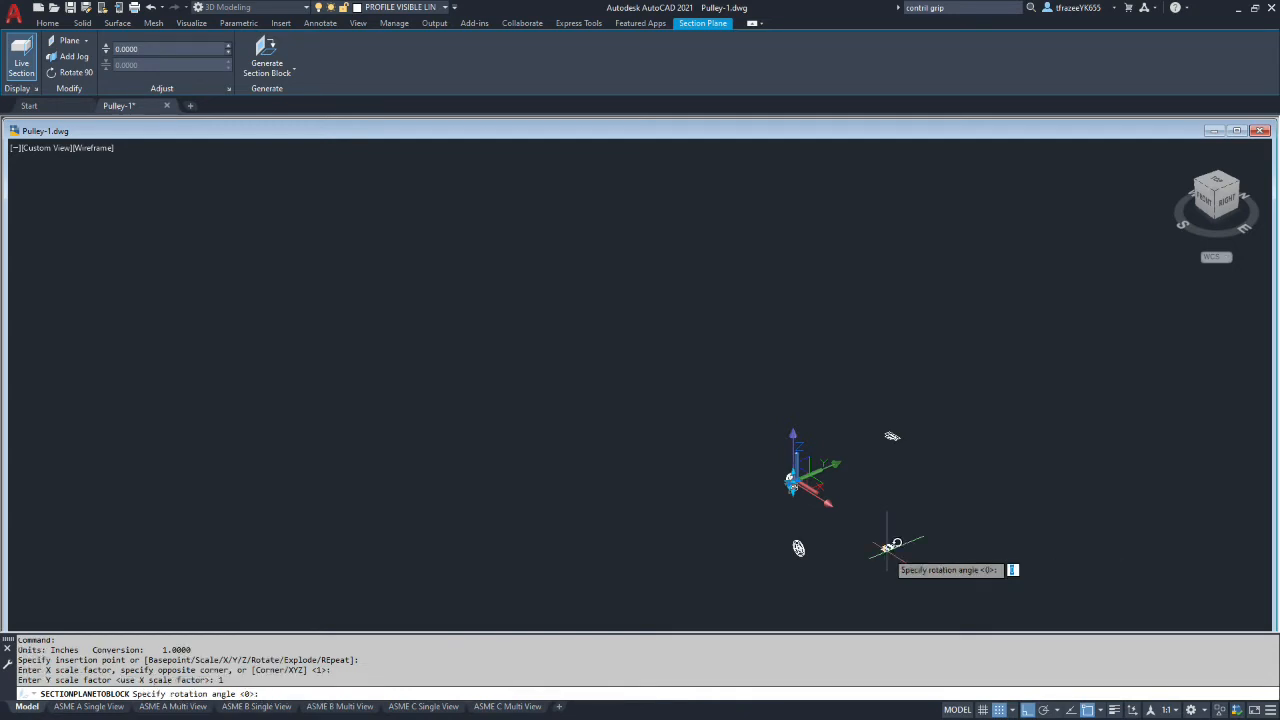
pyautogui.press('Escape')
pyautogui.press('Escape')
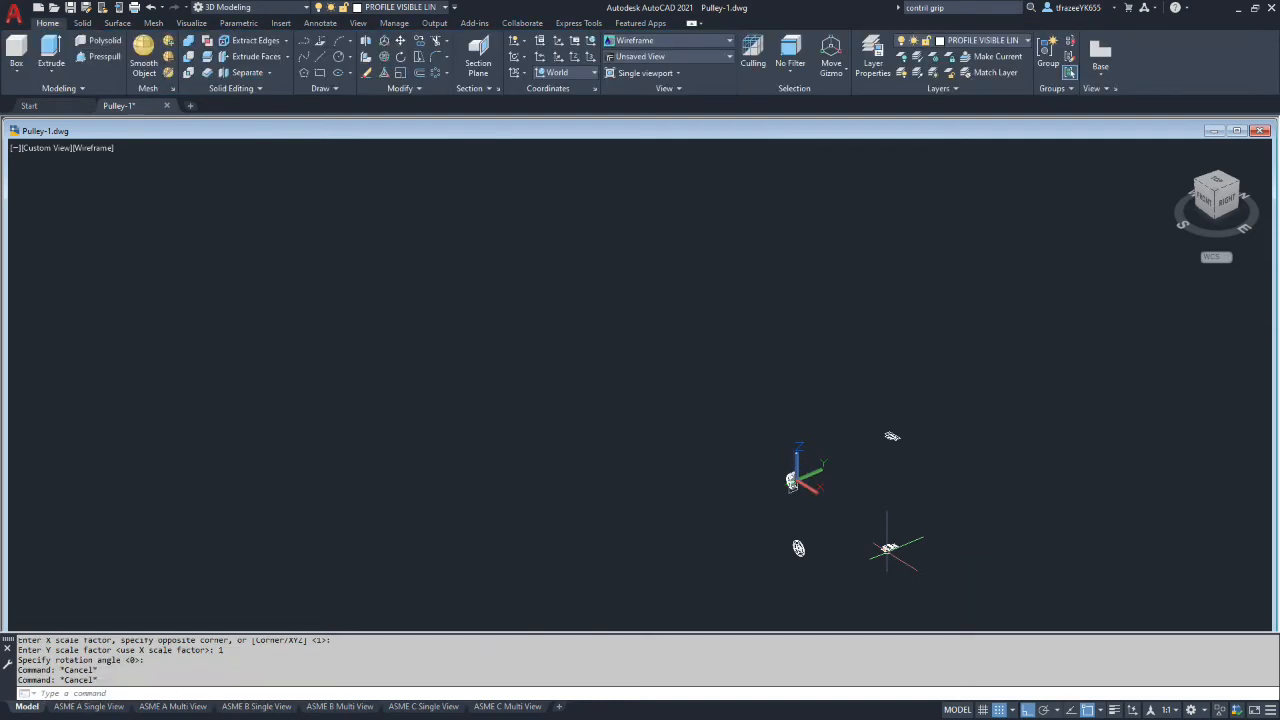
# Step: Examine the inserted section block's outline and hatching up close and from nearly straight above
pyautogui.scroll(6, 888, 548)
pyautogui.scroll(1, 918, 557)
pyautogui.scroll(4, 766, 534)
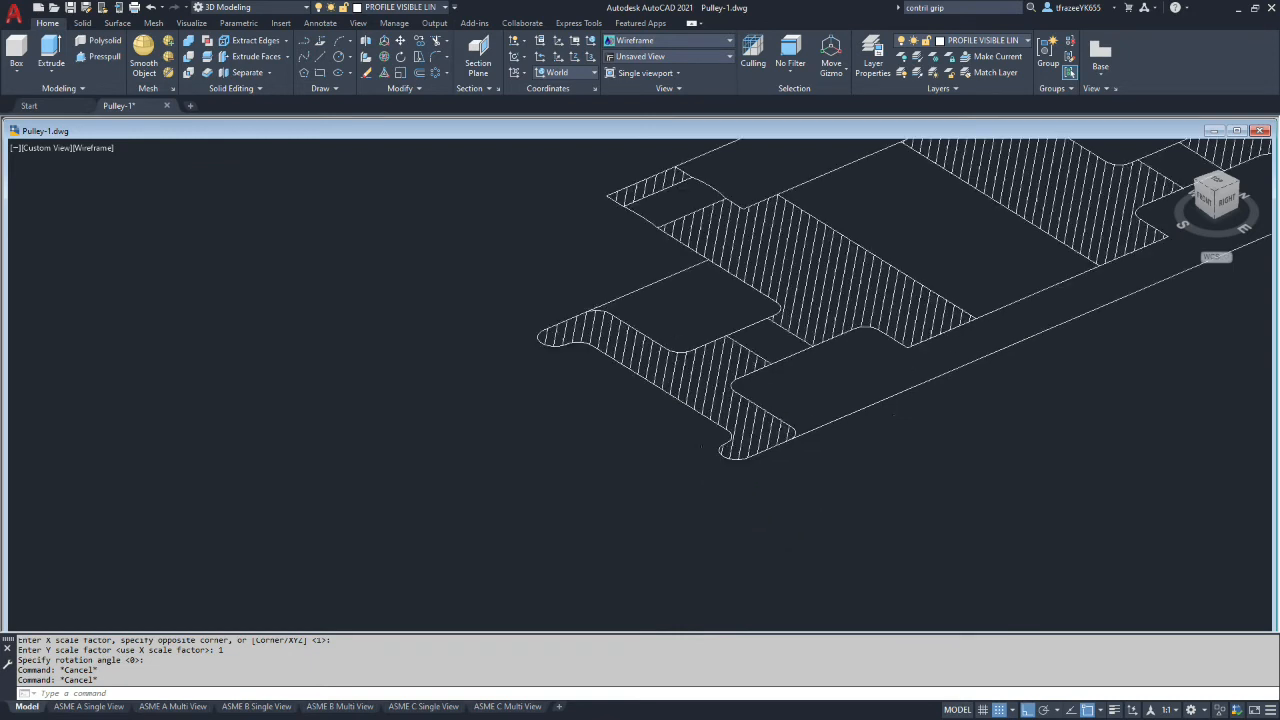
pyautogui.scroll(-3, 714, 477)
pyautogui.scroll(-4, 700, 487)
pyautogui.keyDown('shift'); pyautogui.moveTo(690, 432); pyautogui.dragTo(778, 521, button='middle'); pyautogui.keyUp('shift')
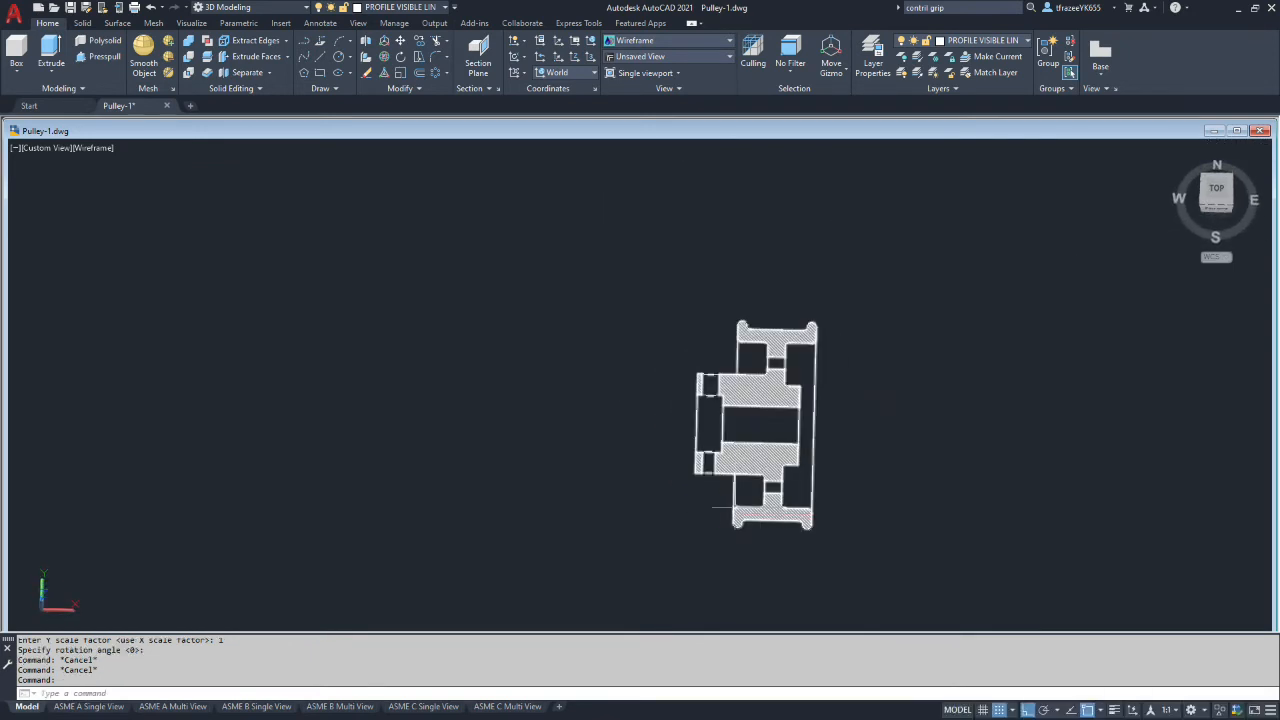
pyautogui.scroll(6, 790, 388)
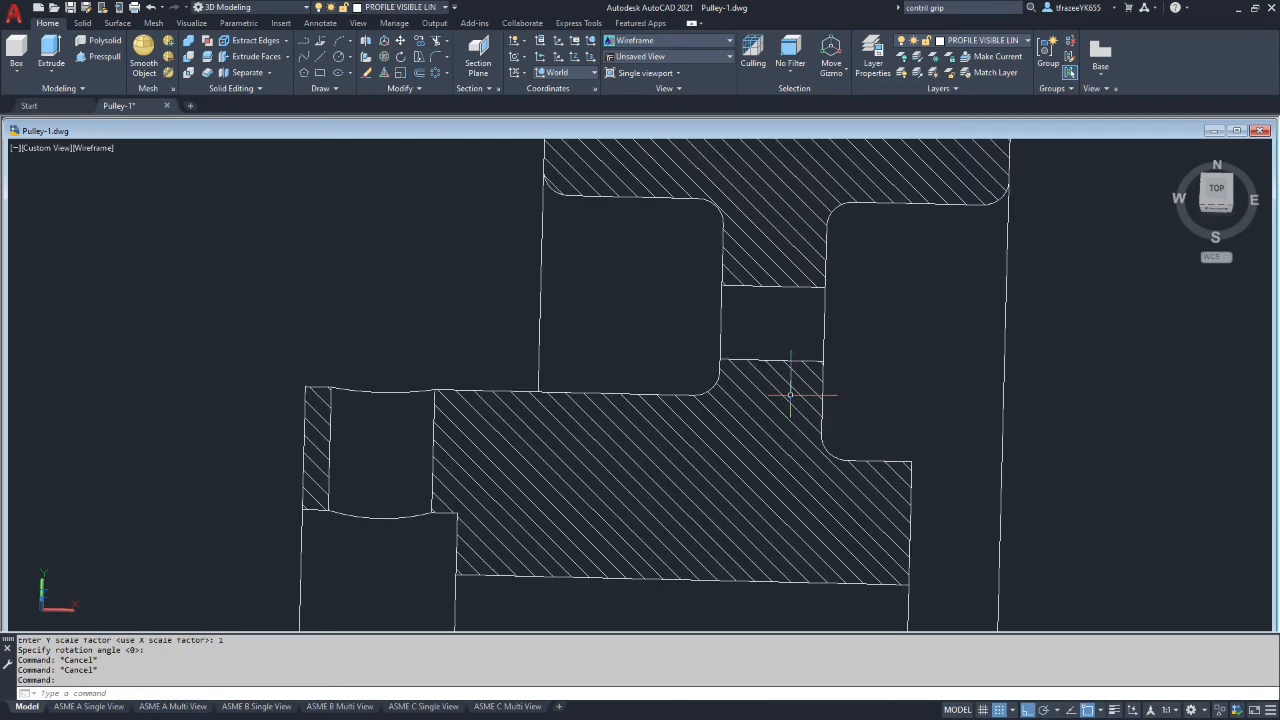
pyautogui.scroll(-7, 700, 430)
pyautogui.scroll(2, 764, 490)
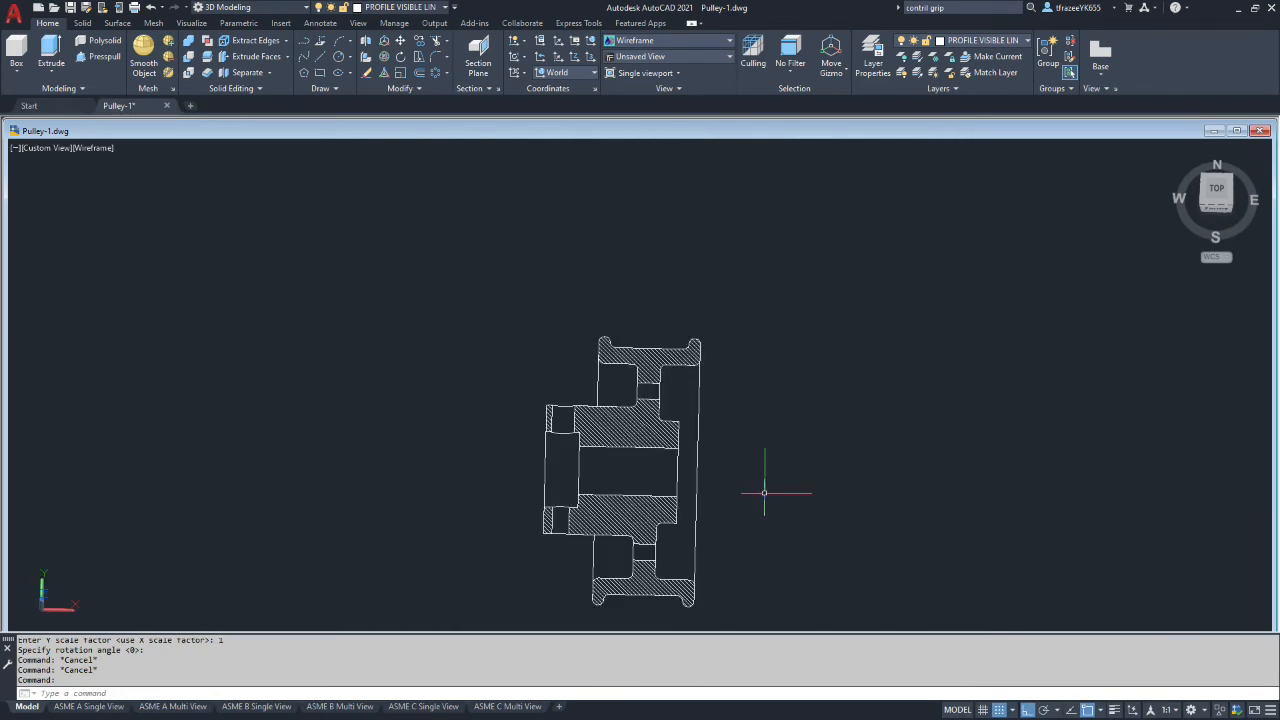
pyautogui.scroll(-10, 440, 425)
# Step: Save the drawing
pyautogui.hotkey('ctrl', 's')
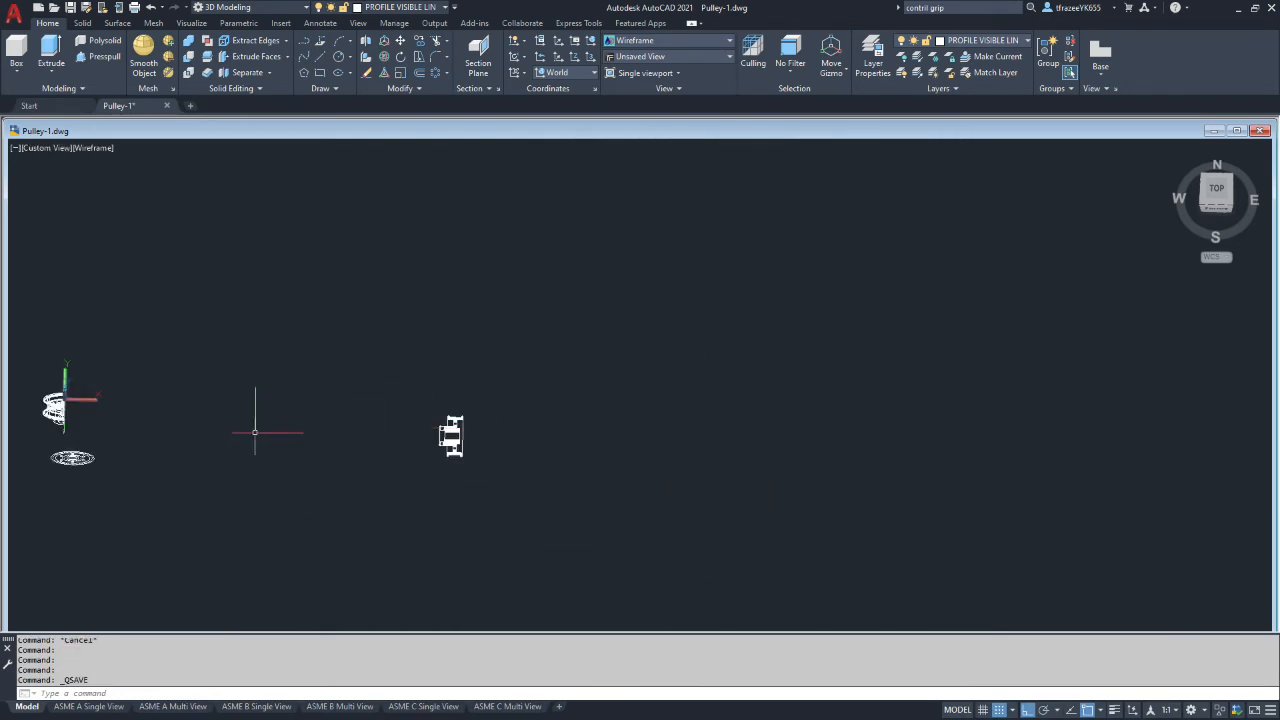
pyautogui.scroll(-4, 257, 429)
pyautogui.scroll(5, 171, 434)
pyautogui.scroll(-4, 243, 380)
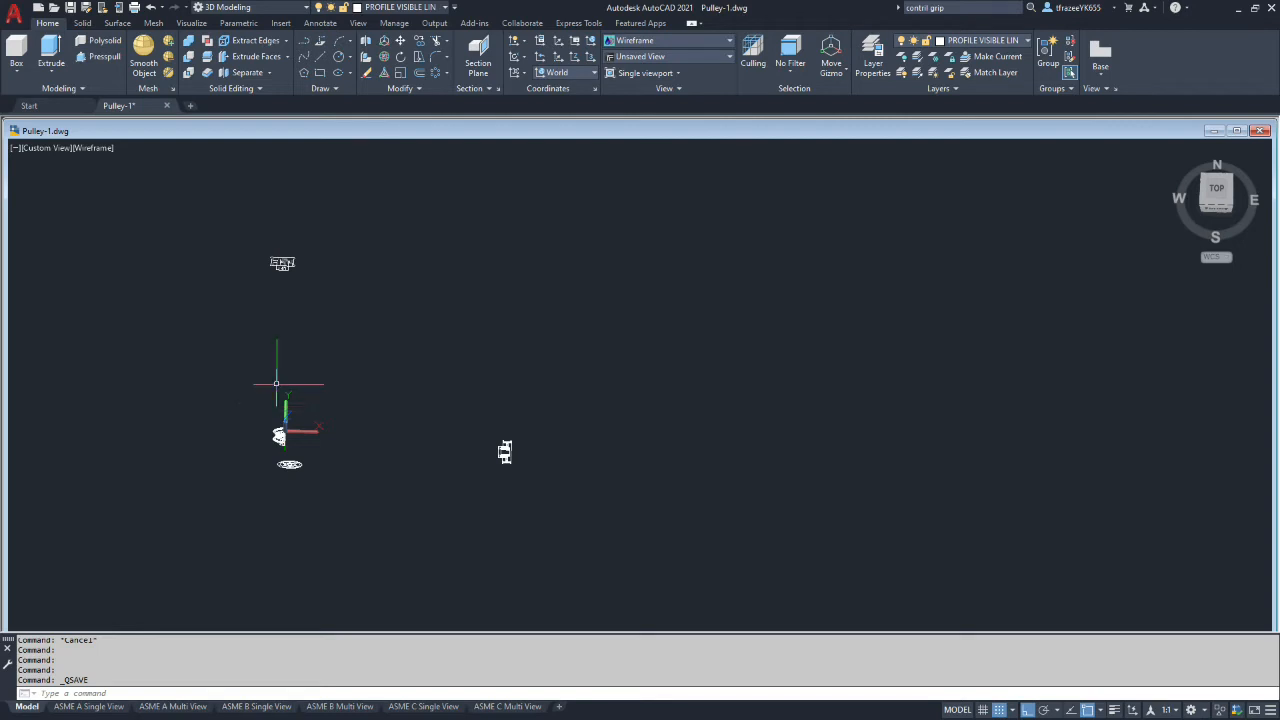
pyautogui.scroll(-5, 279, 466)
pyautogui.scroll(6, 290, 445)
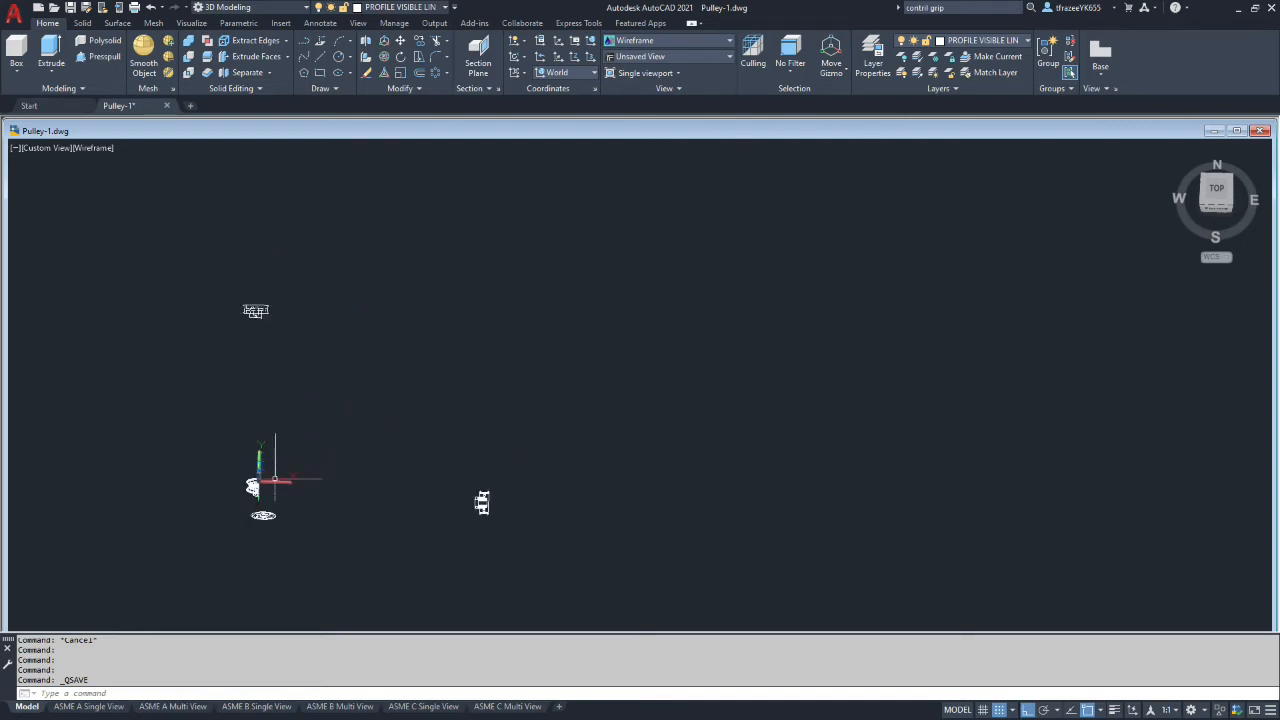
# Step: Freeze the MODEL layer and open the ASME C Multi View layout
pyautogui.click(1024, 40)
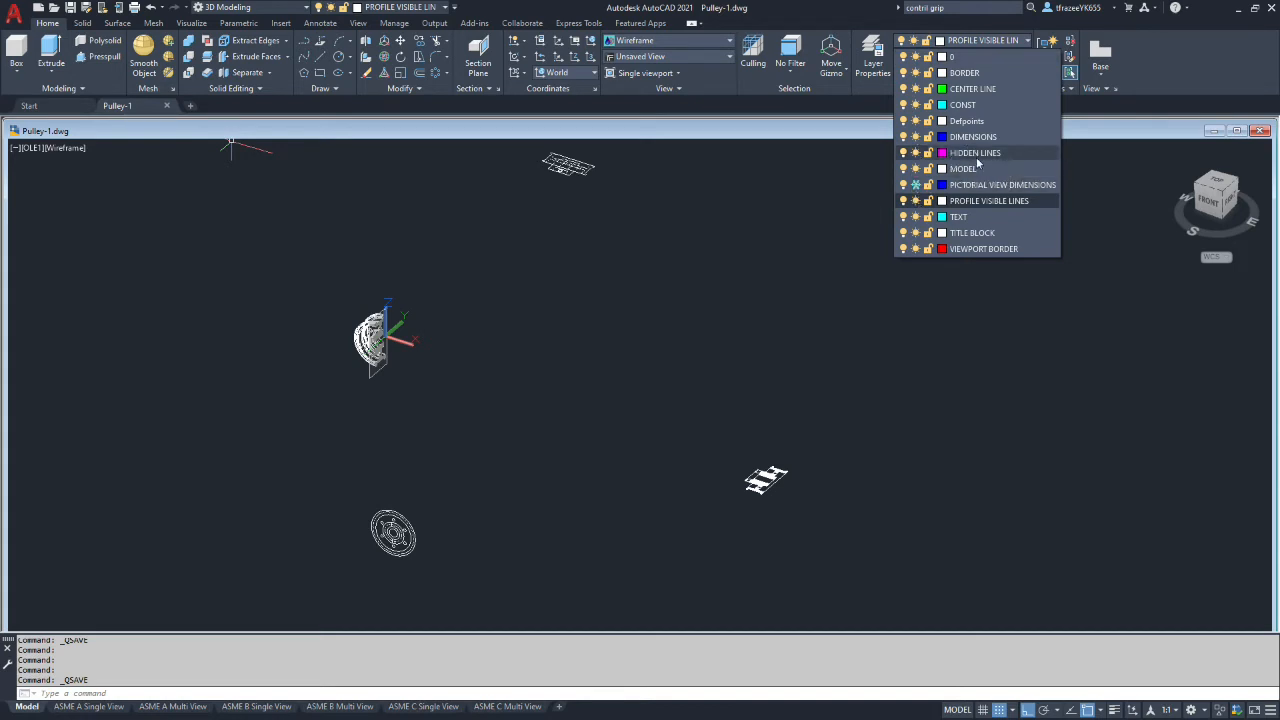
pyautogui.click(916, 168)
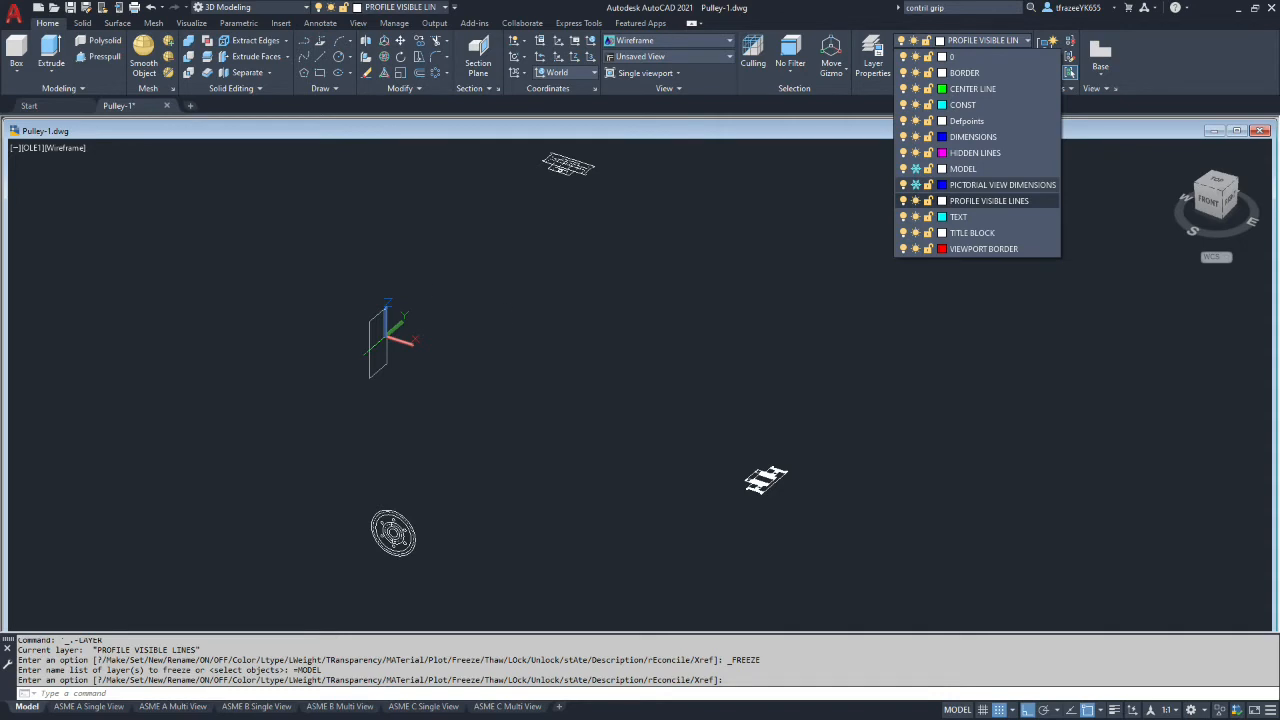
pyautogui.click(522, 708)
pyautogui.click(504, 707)
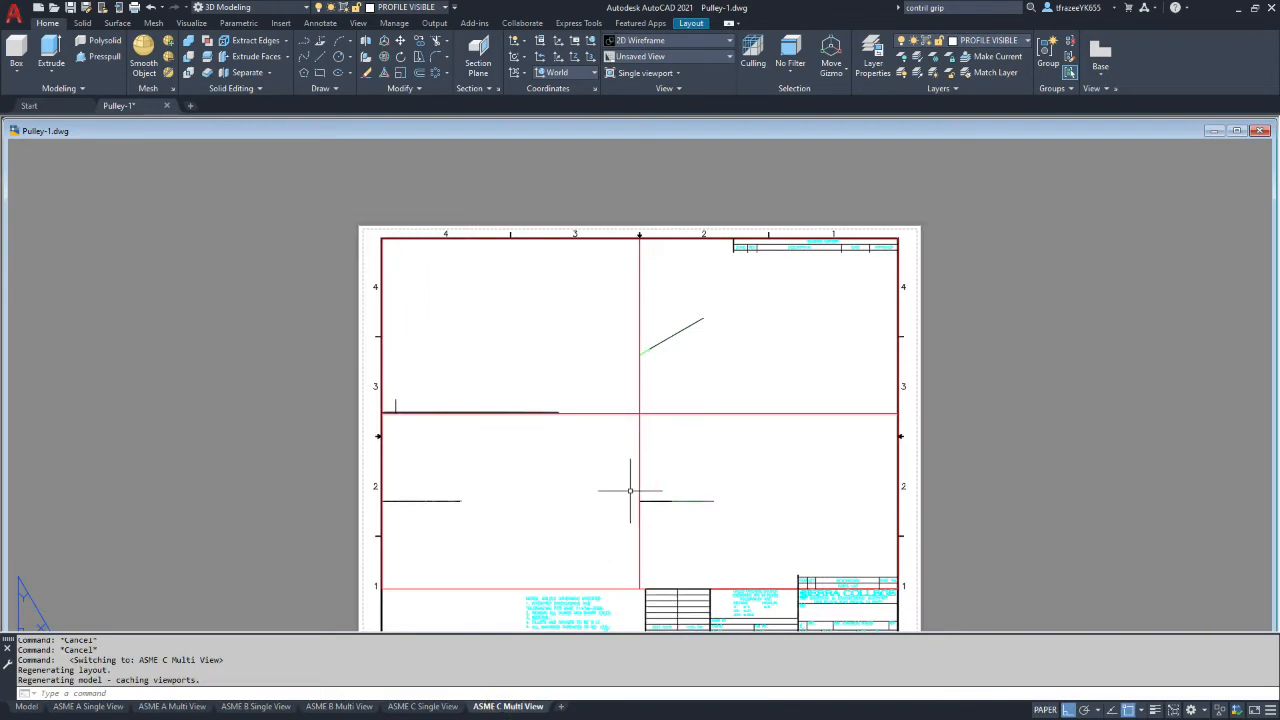
# Step: Activate the sheet's lower-left viewport and restore its Front view
pyautogui.click(519, 475)
pyautogui.press('Escape')
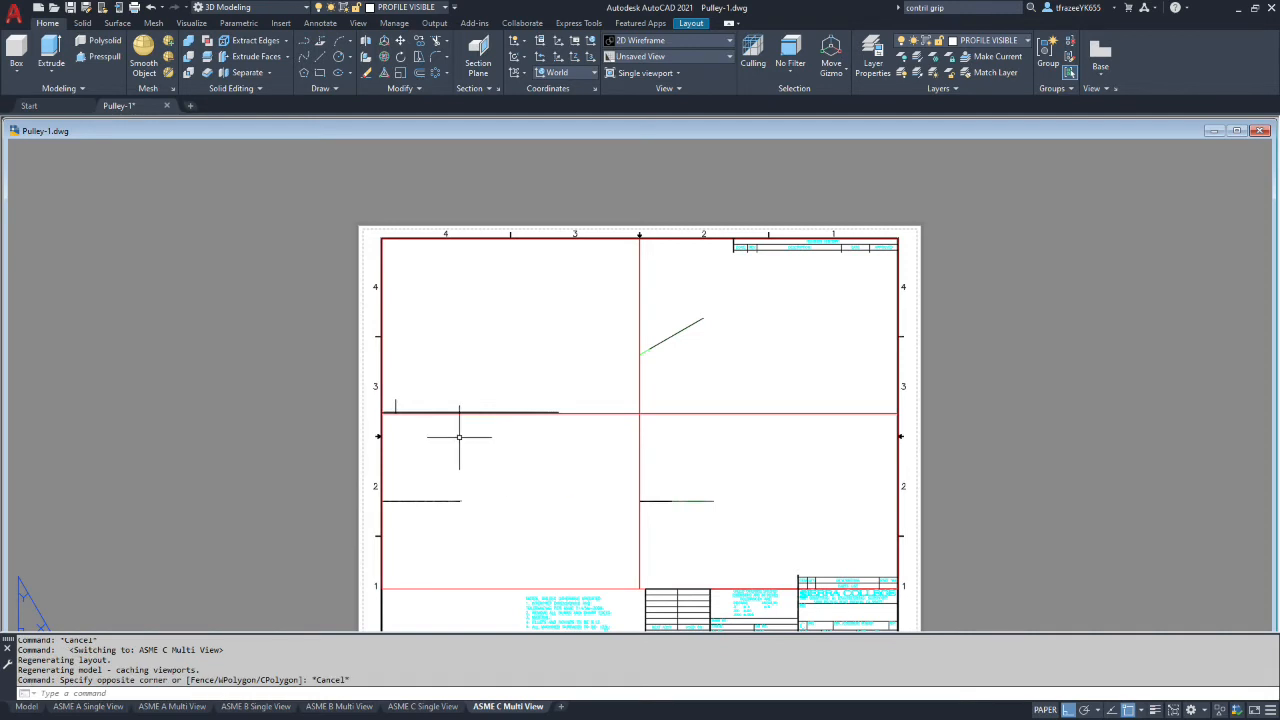
pyautogui.doubleClick(420, 424)
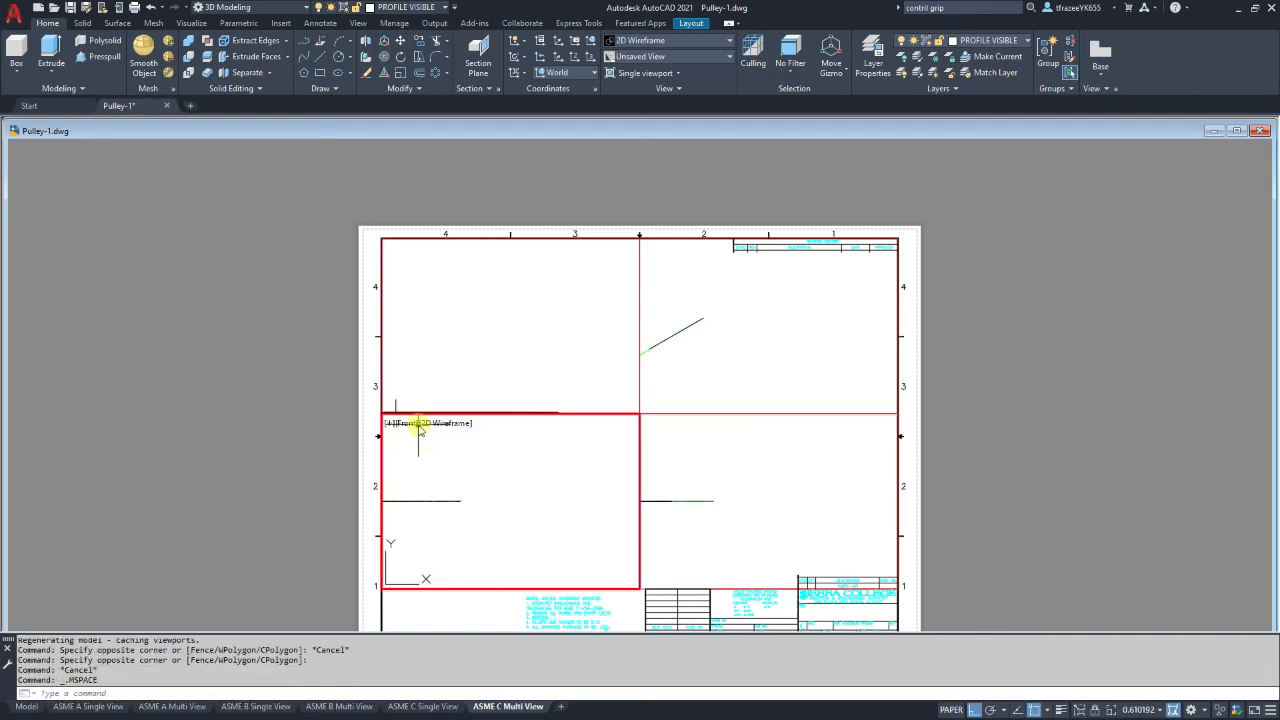
pyautogui.click(406, 424)
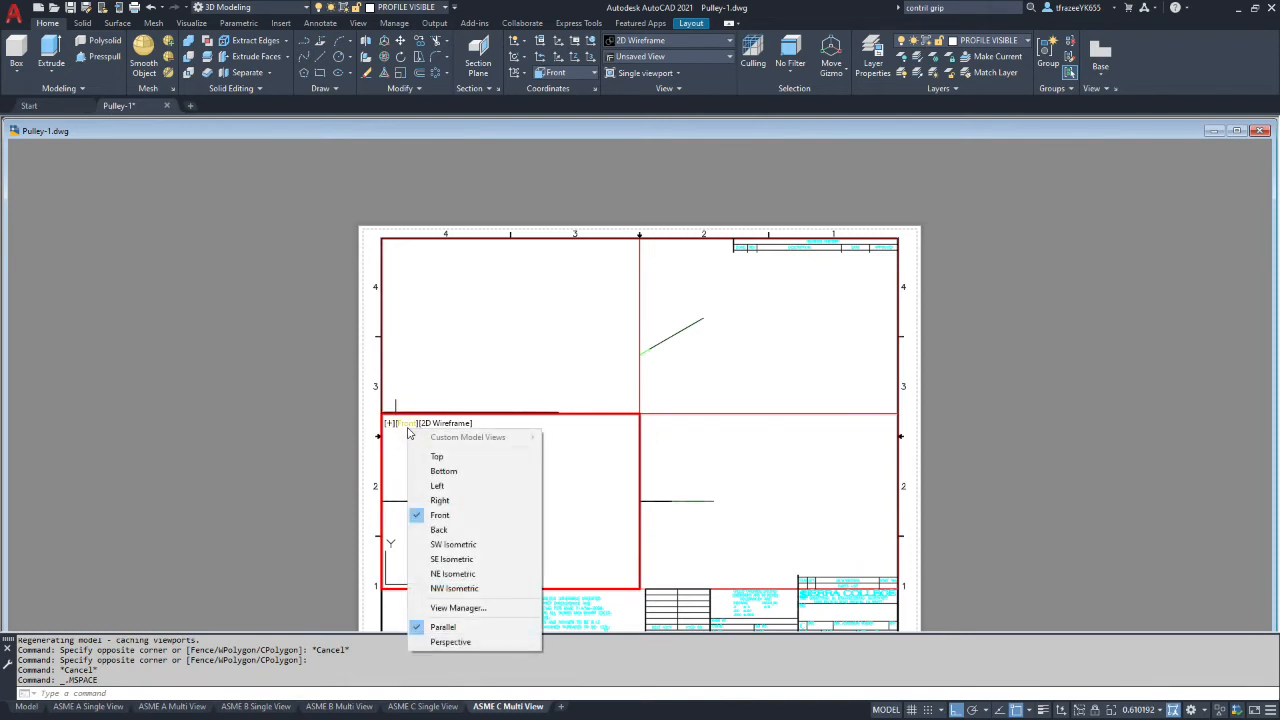
pyautogui.click(449, 515)
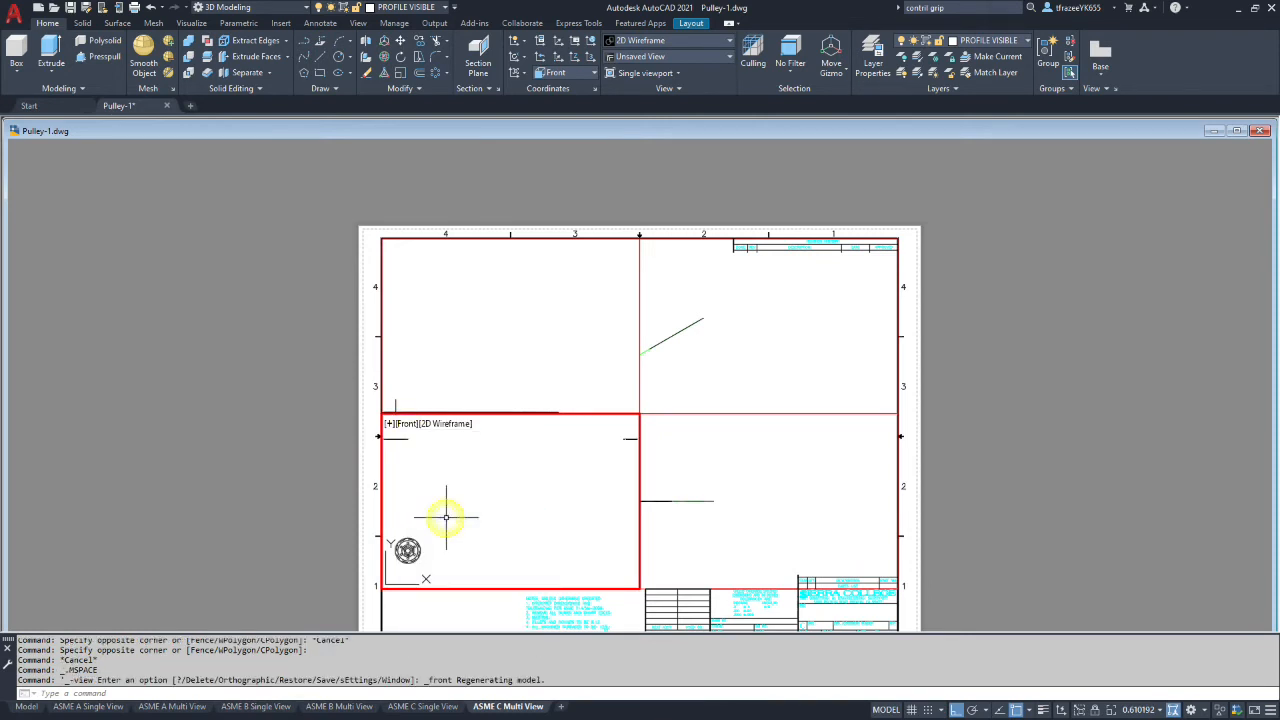
# Step: Restore the Top view in the sheet's upper-left viewport and in its lower-right viewport
pyautogui.click(482, 352)
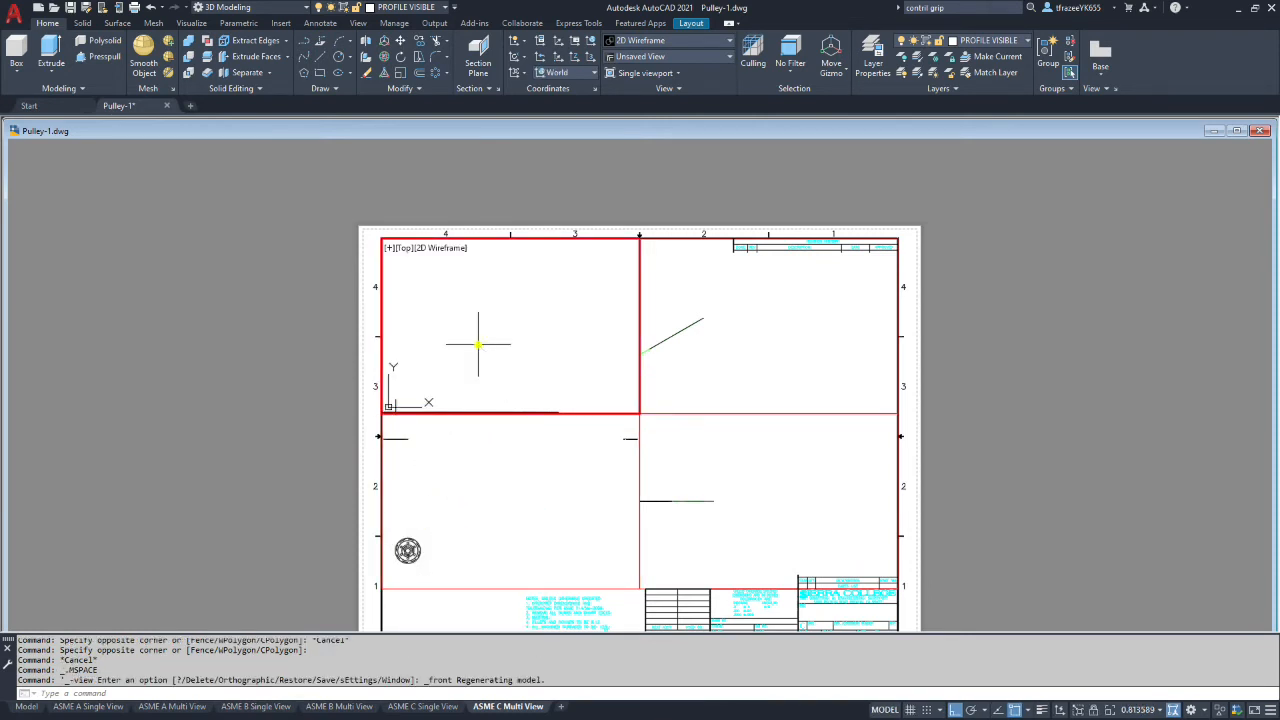
pyautogui.click(406, 250)
pyautogui.click(436, 281)
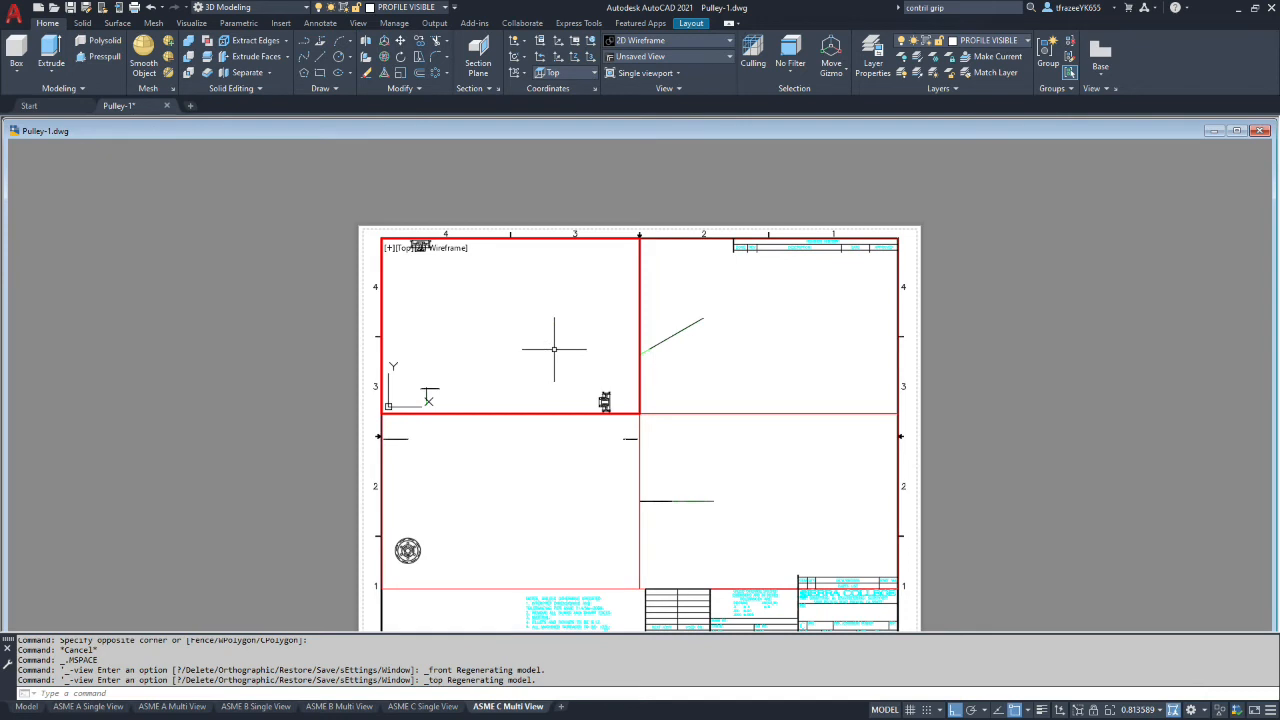
pyautogui.click(729, 458)
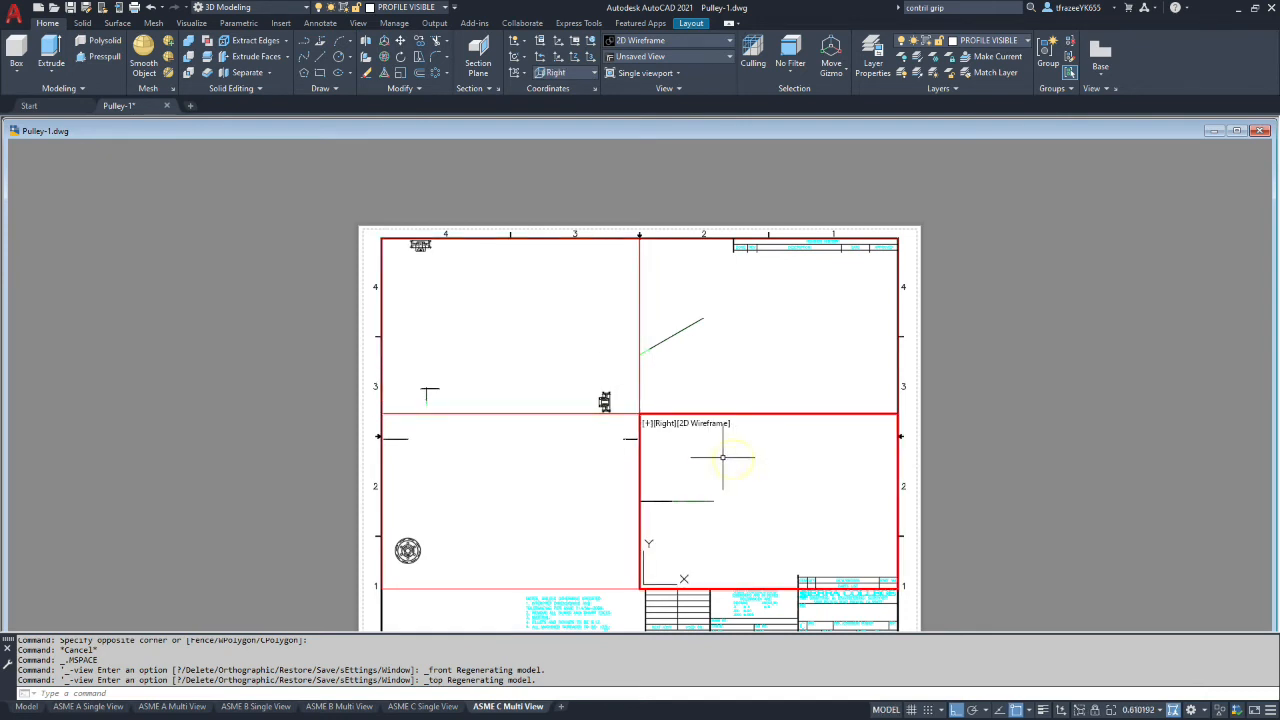
pyautogui.click(668, 429)
pyautogui.click(688, 451)
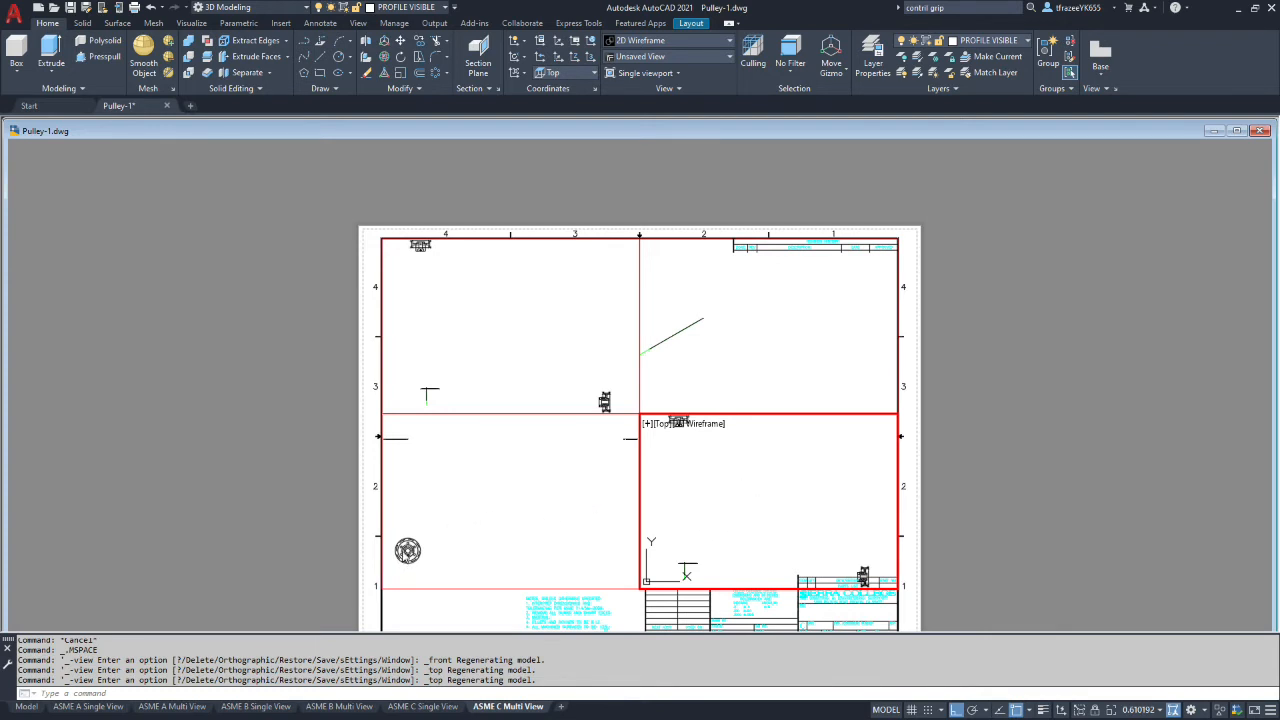
pyautogui.click(751, 325)
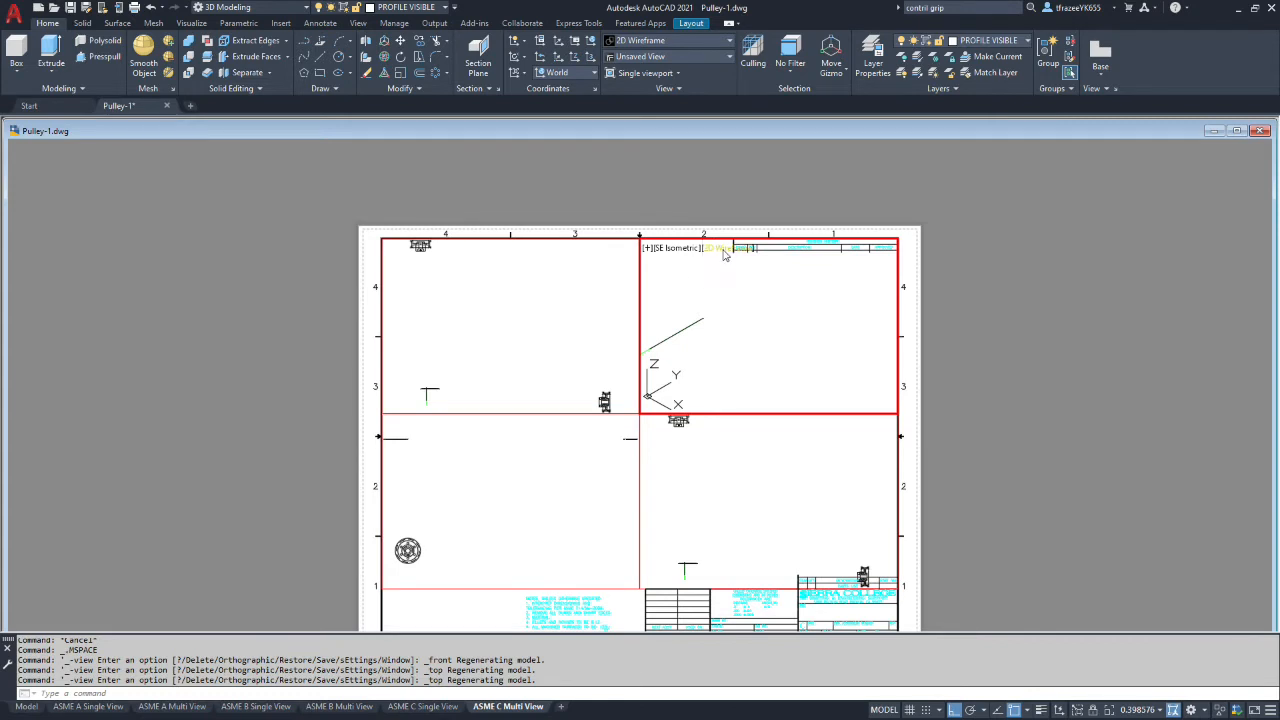
pyautogui.click(538, 477)
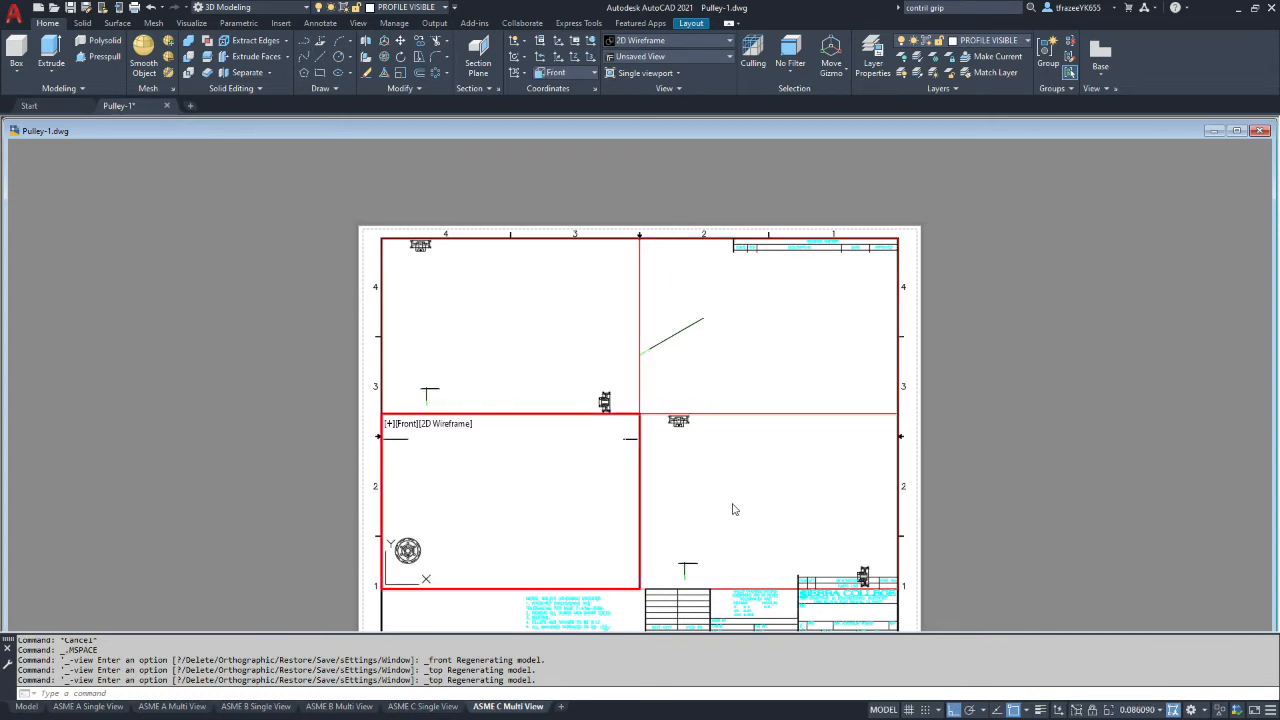
pyautogui.click(548, 513)
pyautogui.press('Escape')
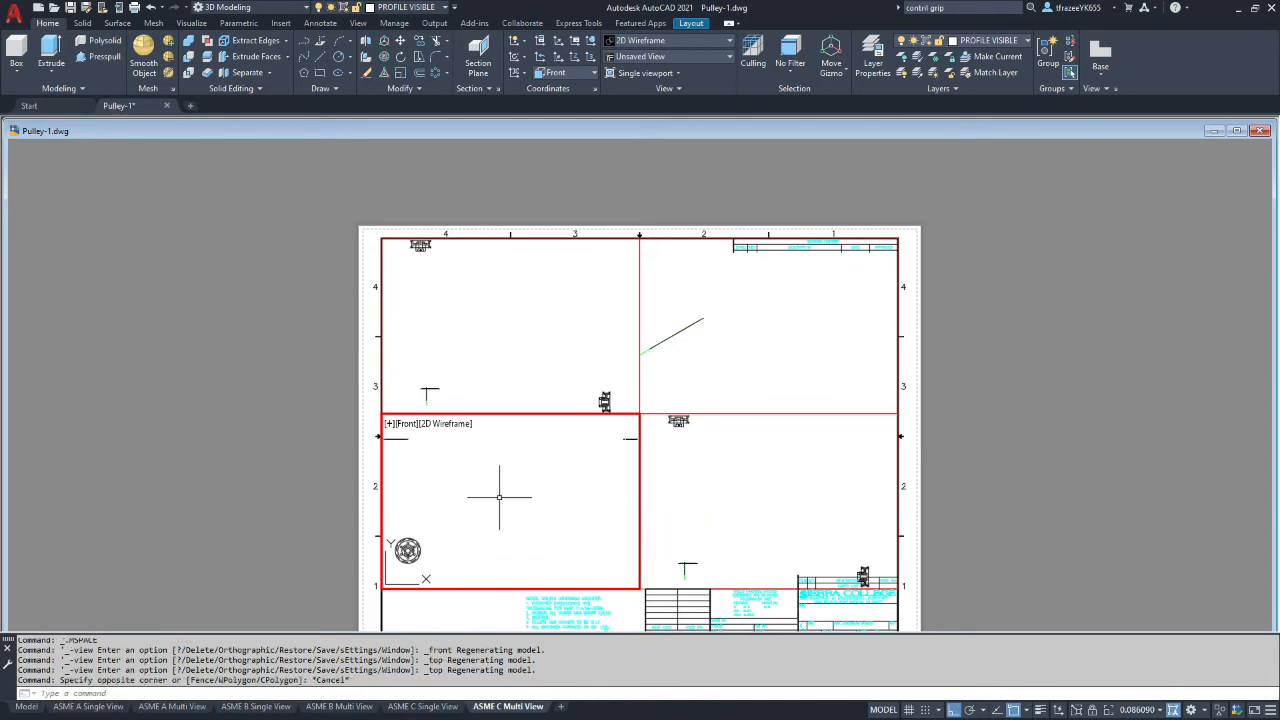
# Step: Frame the pulley's top view in the sheet's upper-left viewport so that only this view shows there
pyautogui.click(446, 302)
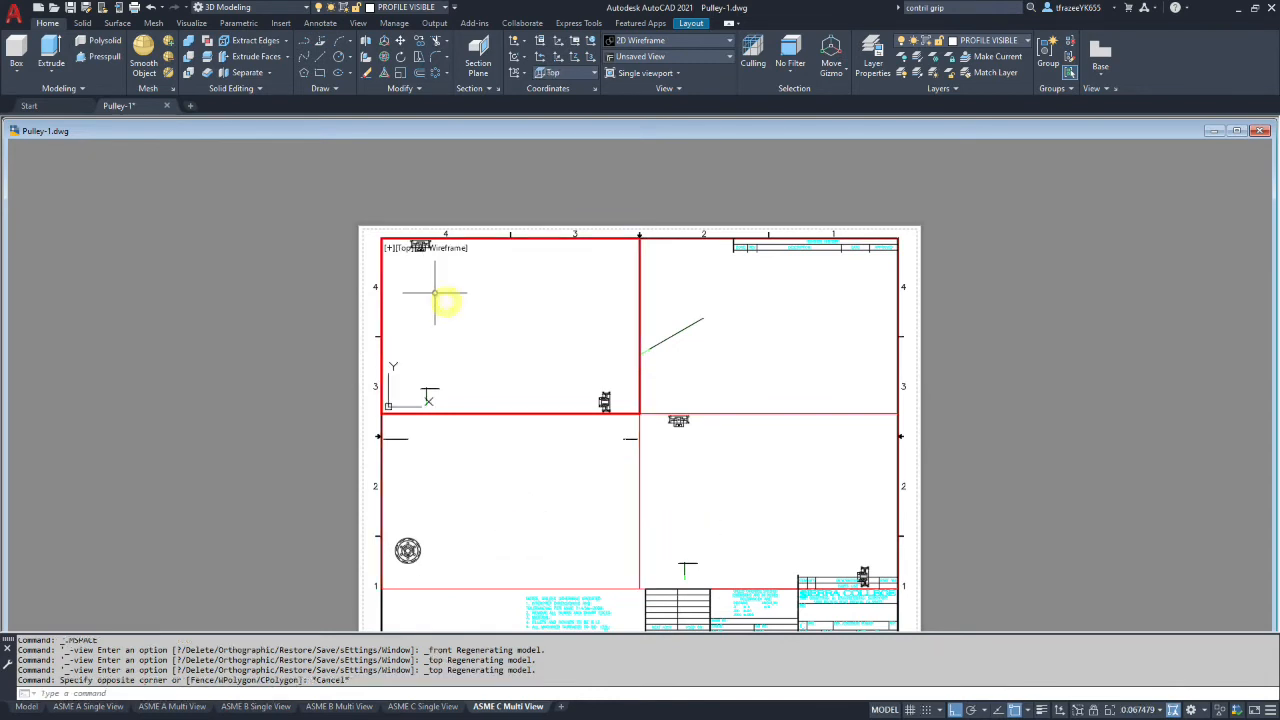
pyautogui.scroll(1, 427, 268)
pyautogui.scroll(-3, 423, 267)
pyautogui.scroll(4, 416, 249)
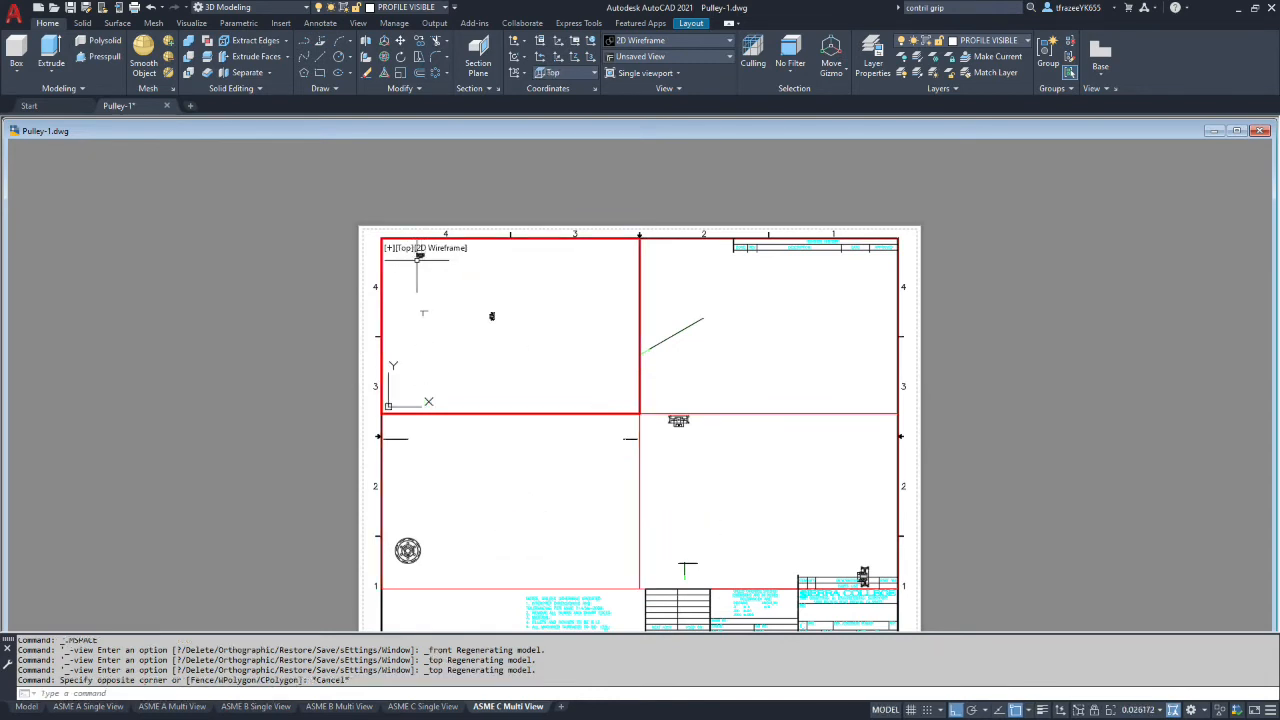
pyautogui.scroll(2, 419, 249)
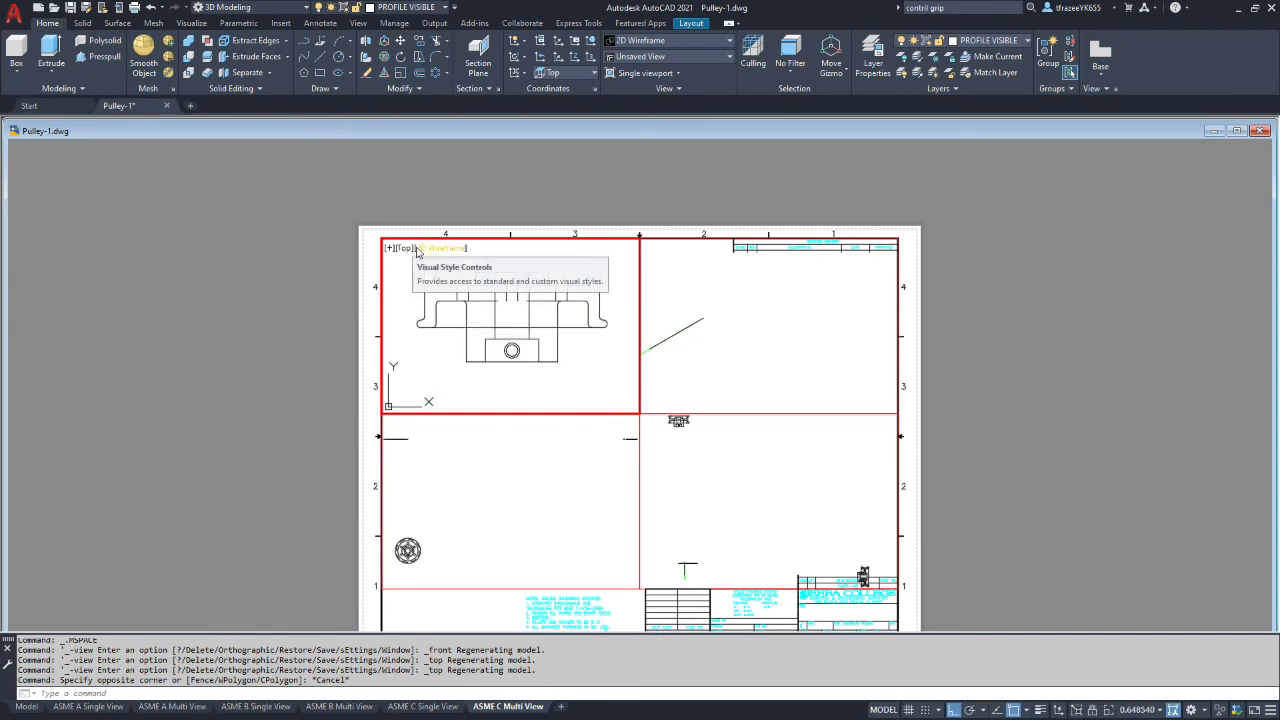
pyautogui.scroll(-2, 536, 249)
pyautogui.scroll(2, 555, 247)
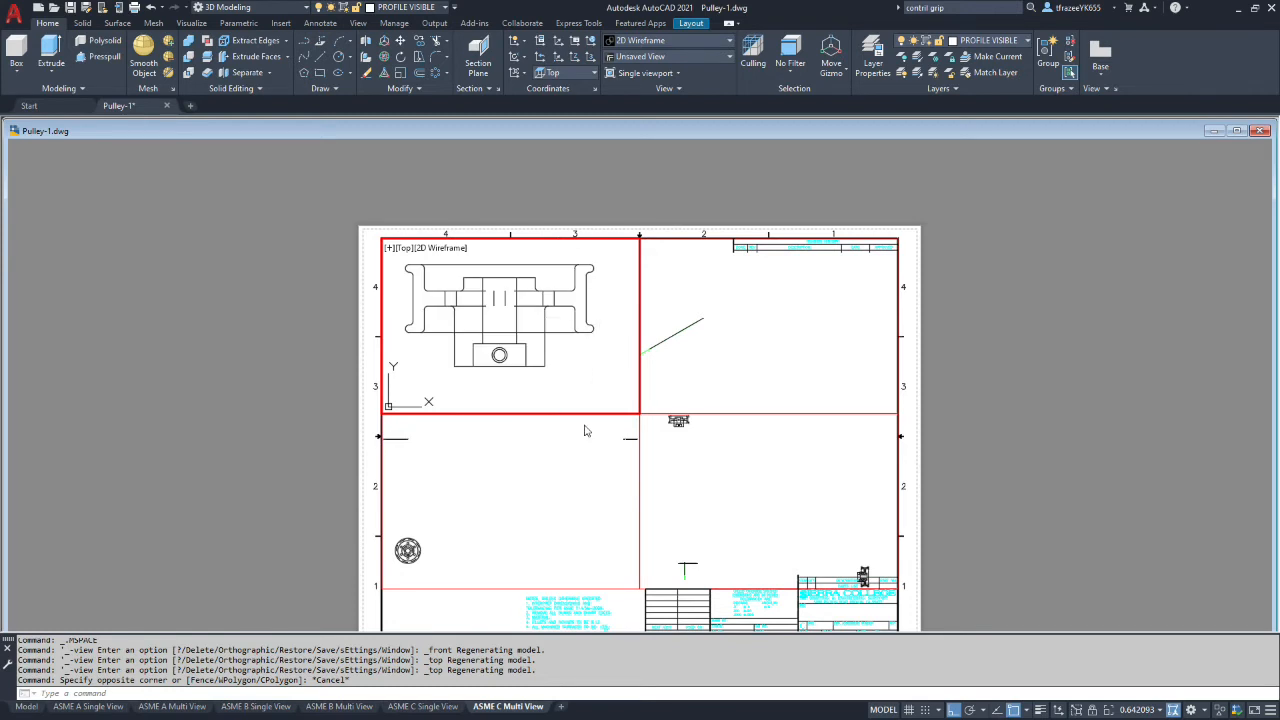
# Step: Set the visual style of the upper-left, lower-left and lower-right viewports to Wireframe
pyautogui.click(441, 248)
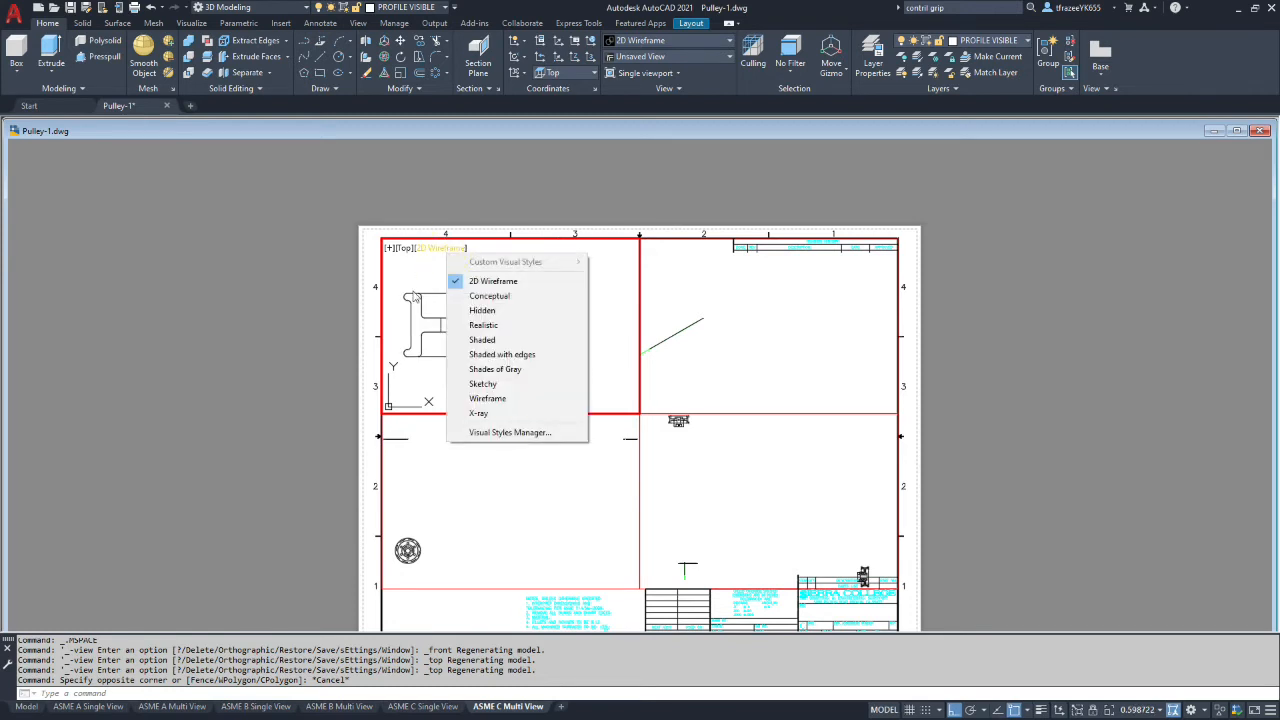
pyautogui.click(486, 399)
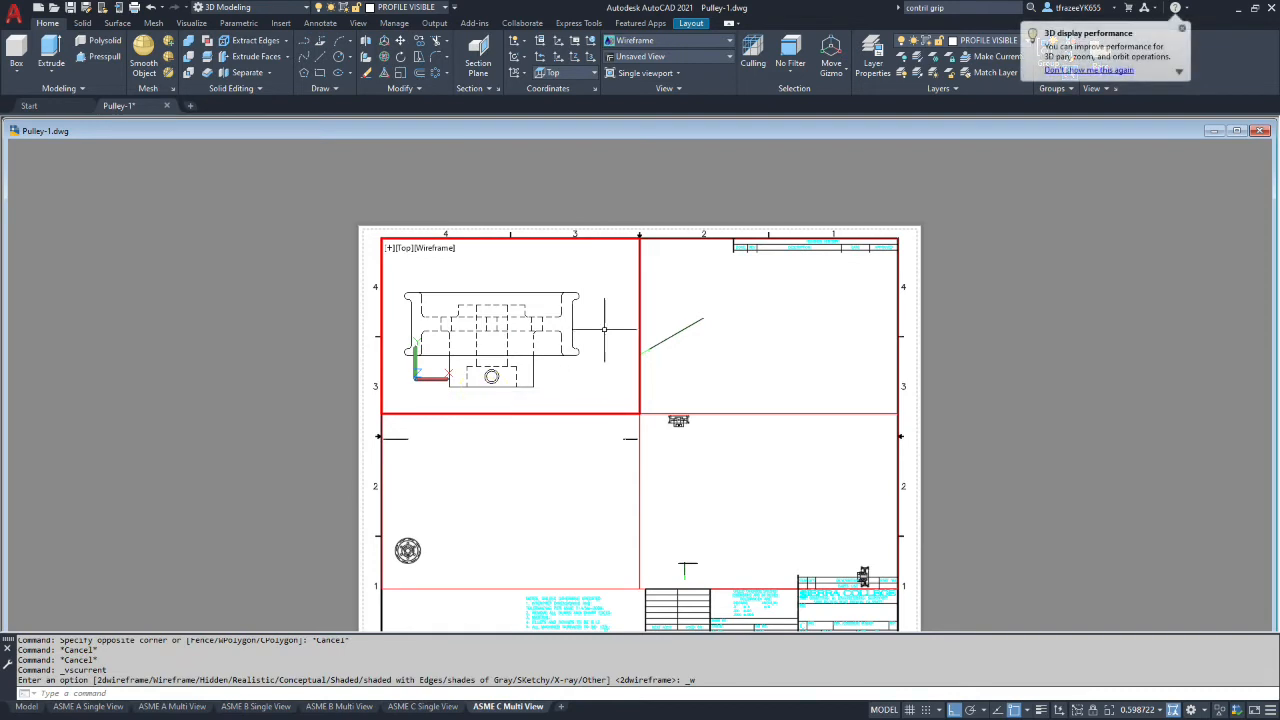
pyautogui.click(451, 440)
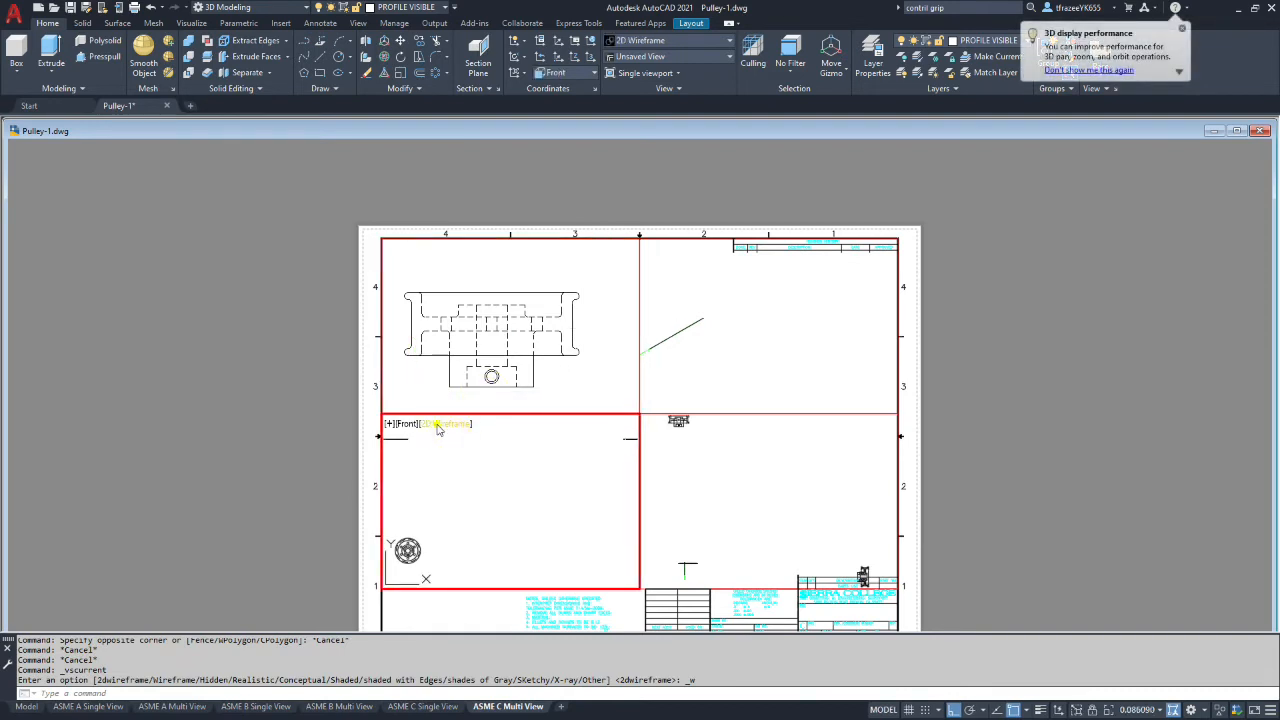
pyautogui.click(444, 423)
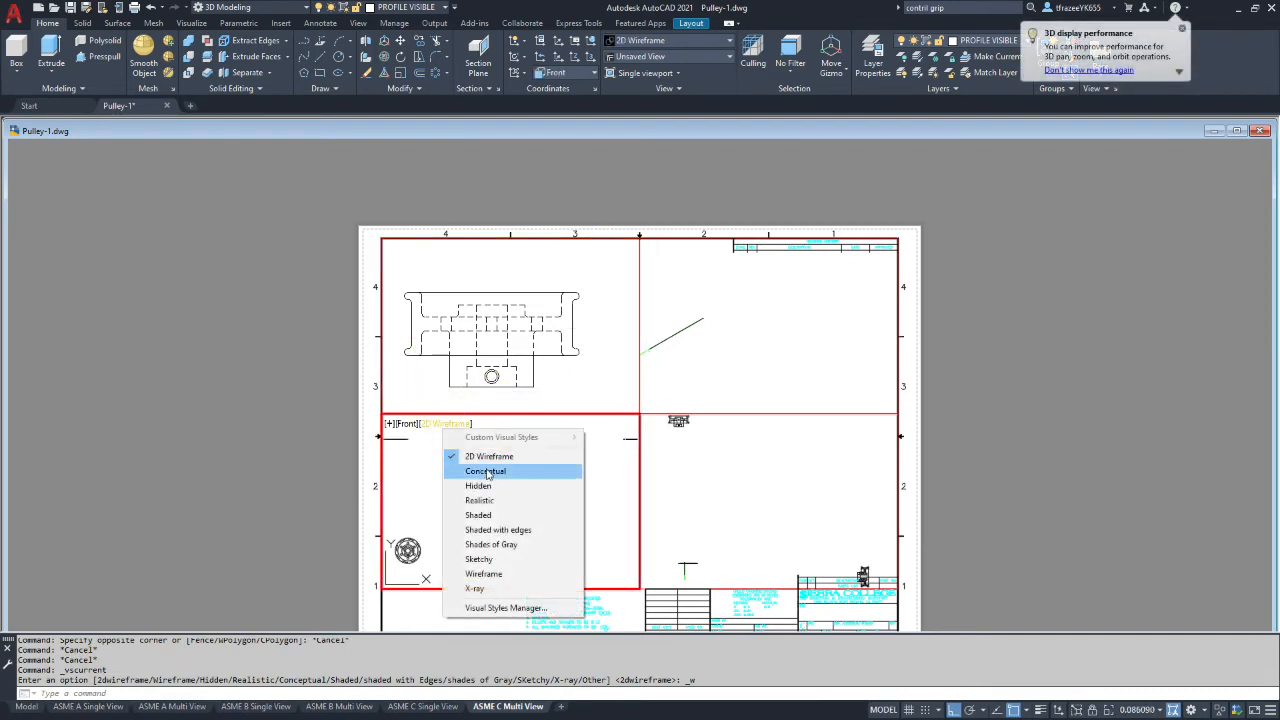
pyautogui.click(483, 573)
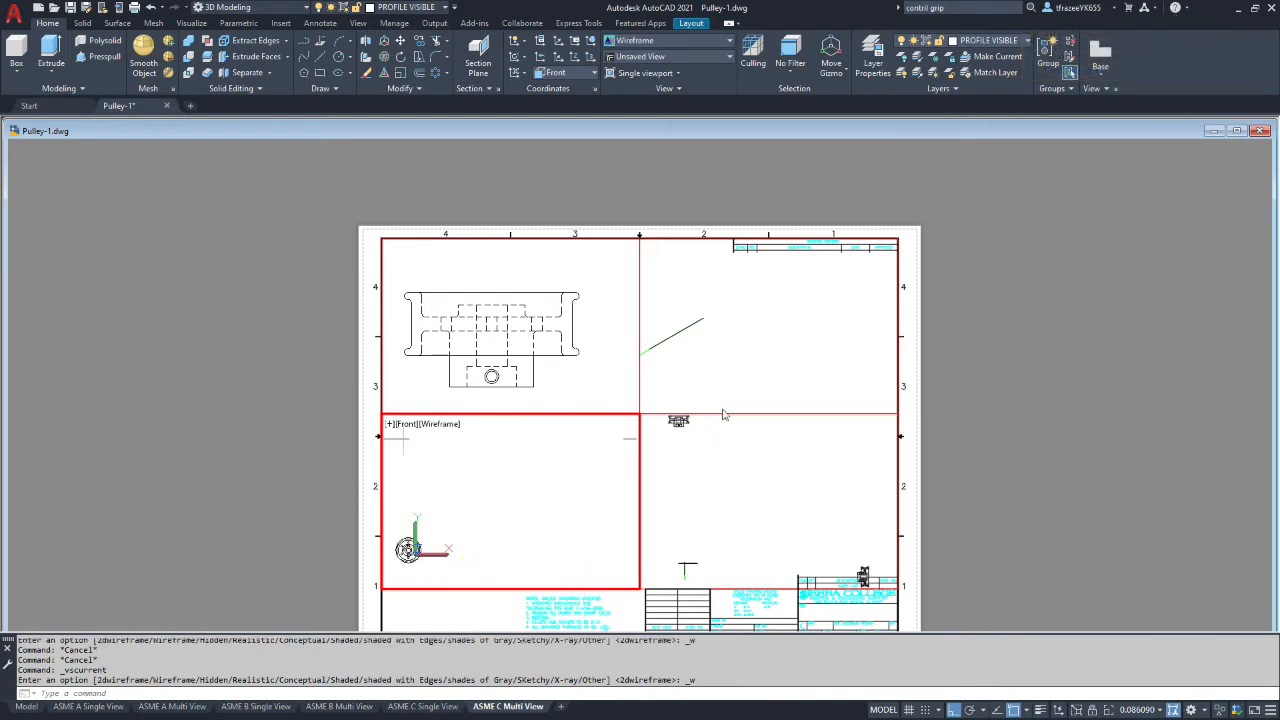
pyautogui.click(728, 447)
pyautogui.click(703, 426)
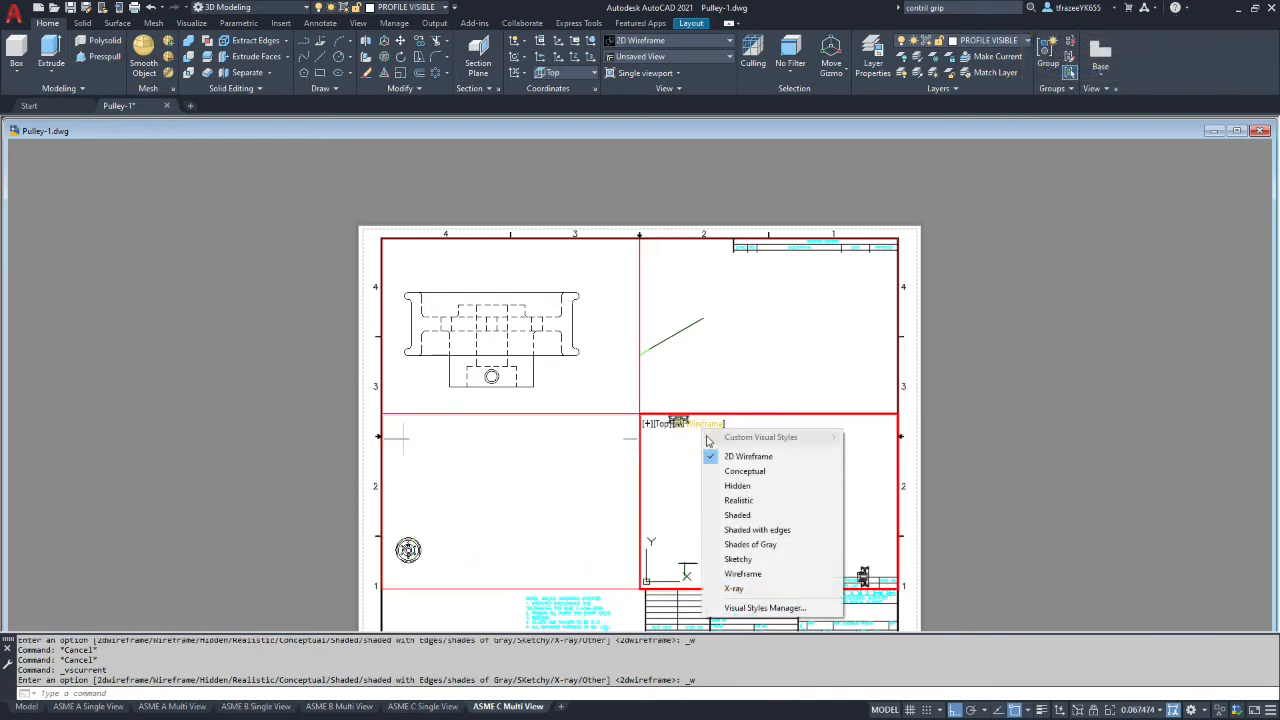
pyautogui.click(730, 573)
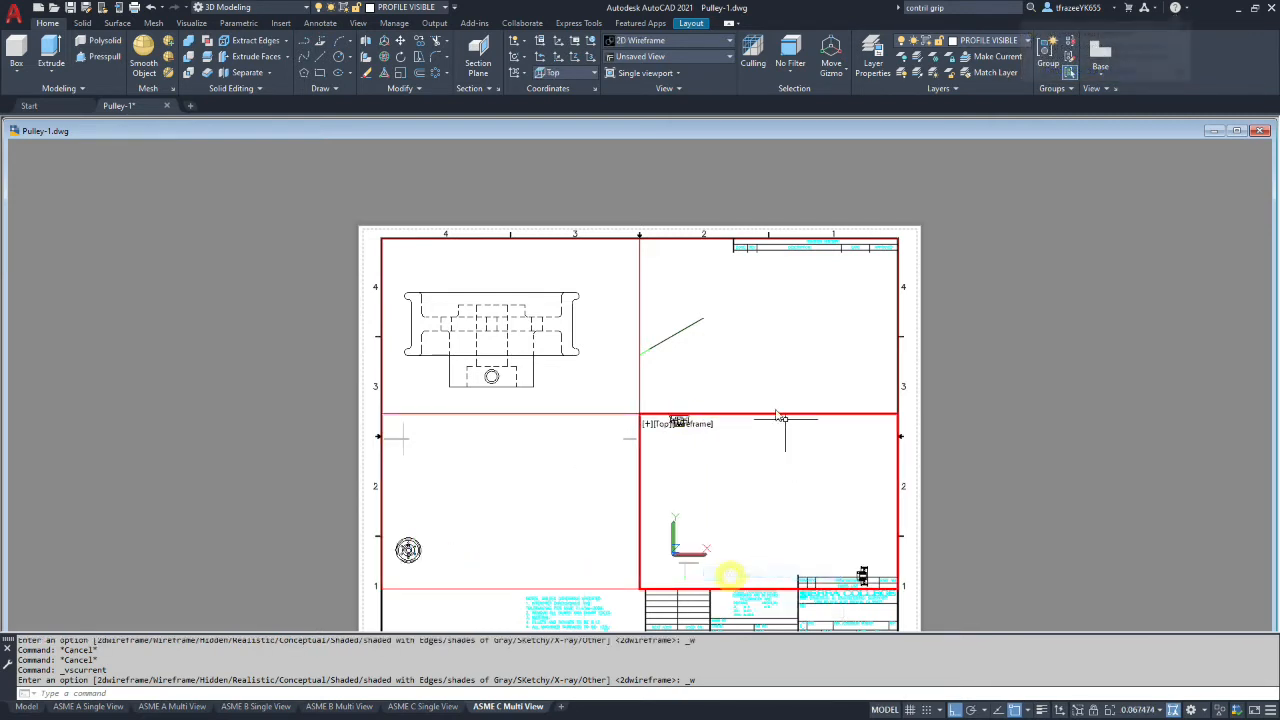
pyautogui.click(731, 368)
pyautogui.click(703, 268)
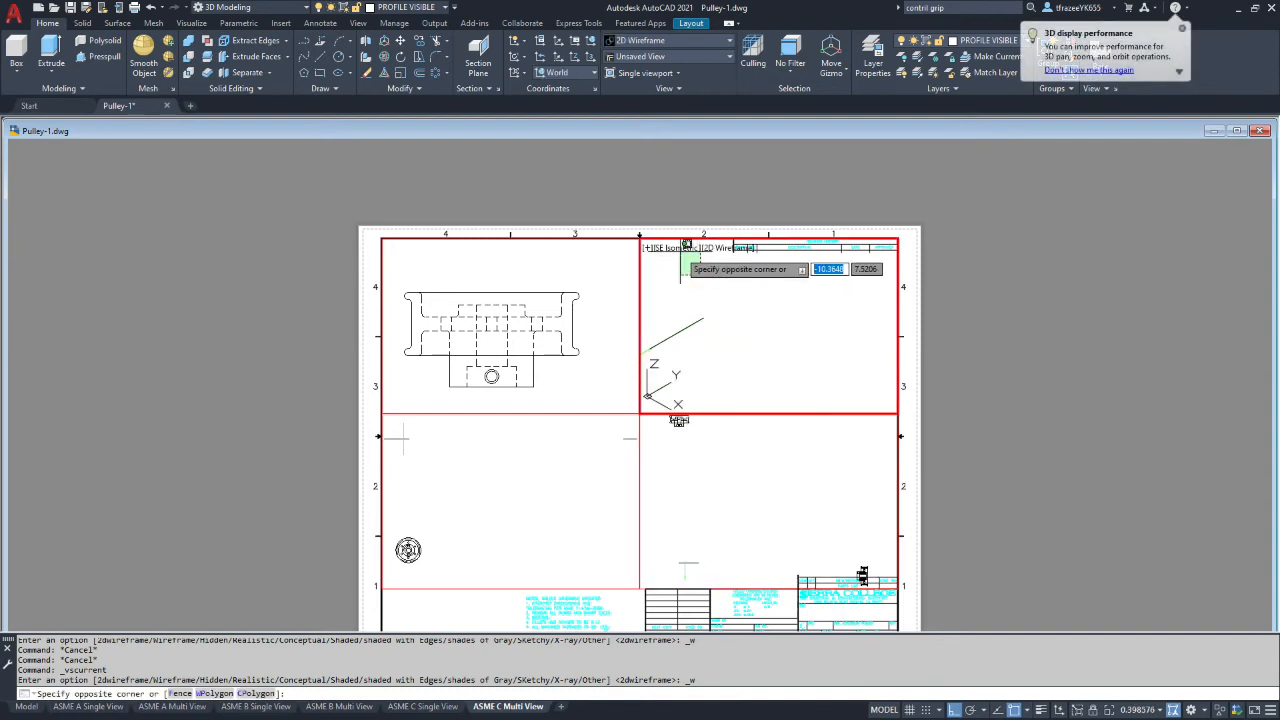
pyautogui.click(686, 258)
# Step: Enlarge and centre the pulley's circular front view in the sheet's lower-left viewport
pyautogui.click(441, 522)
pyautogui.scroll(4, 392, 563)
pyautogui.scroll(3, 414, 555)
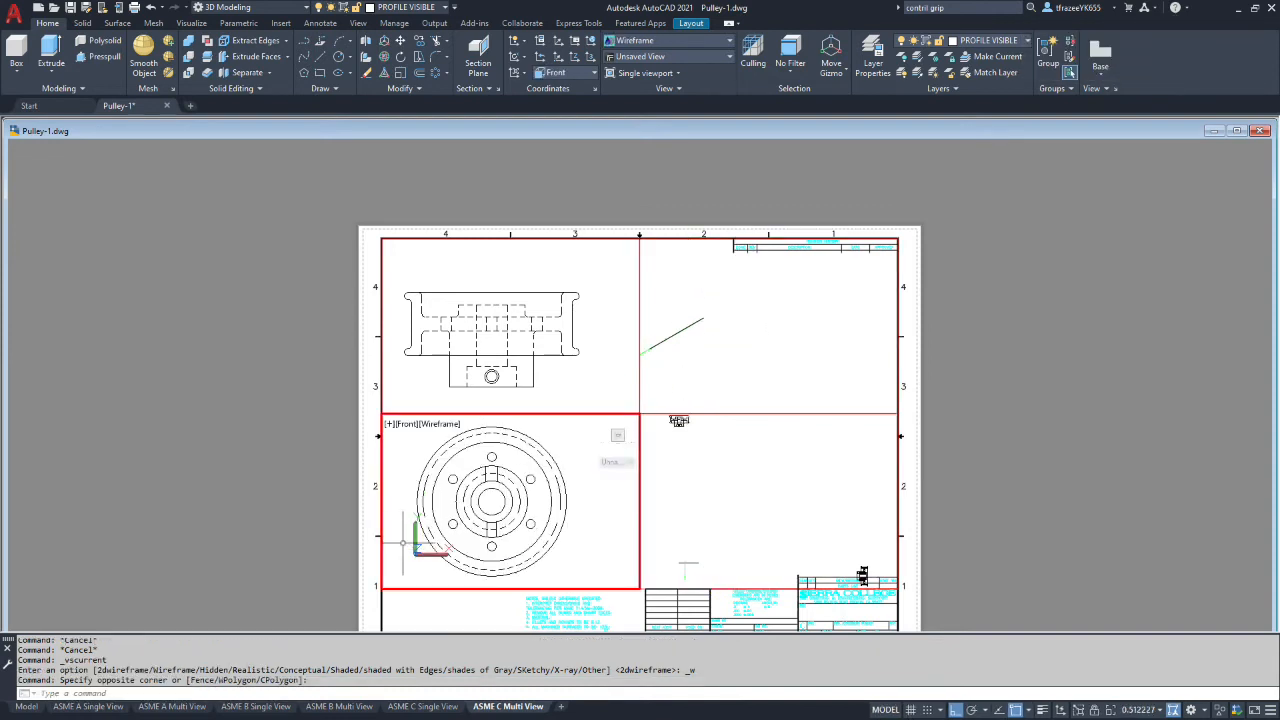
pyautogui.scroll(-2, 478, 454)
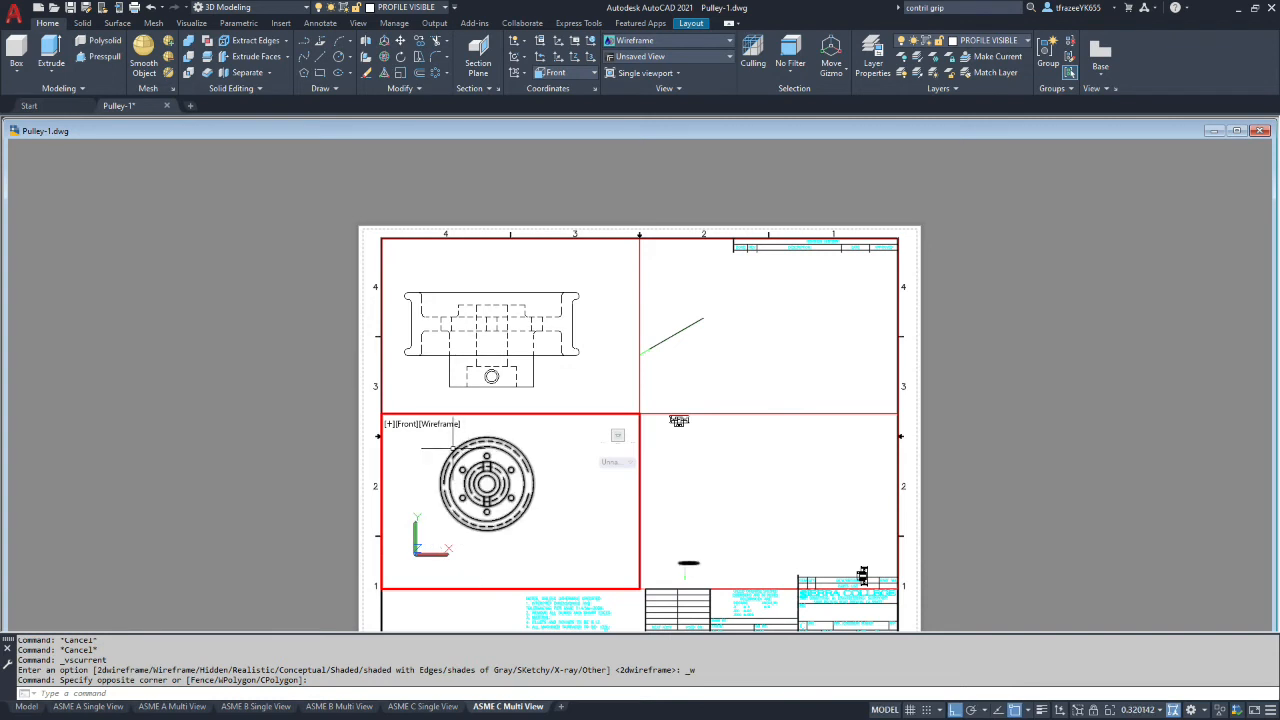
pyautogui.scroll(3, 744, 512)
pyautogui.scroll(-4, 750, 514)
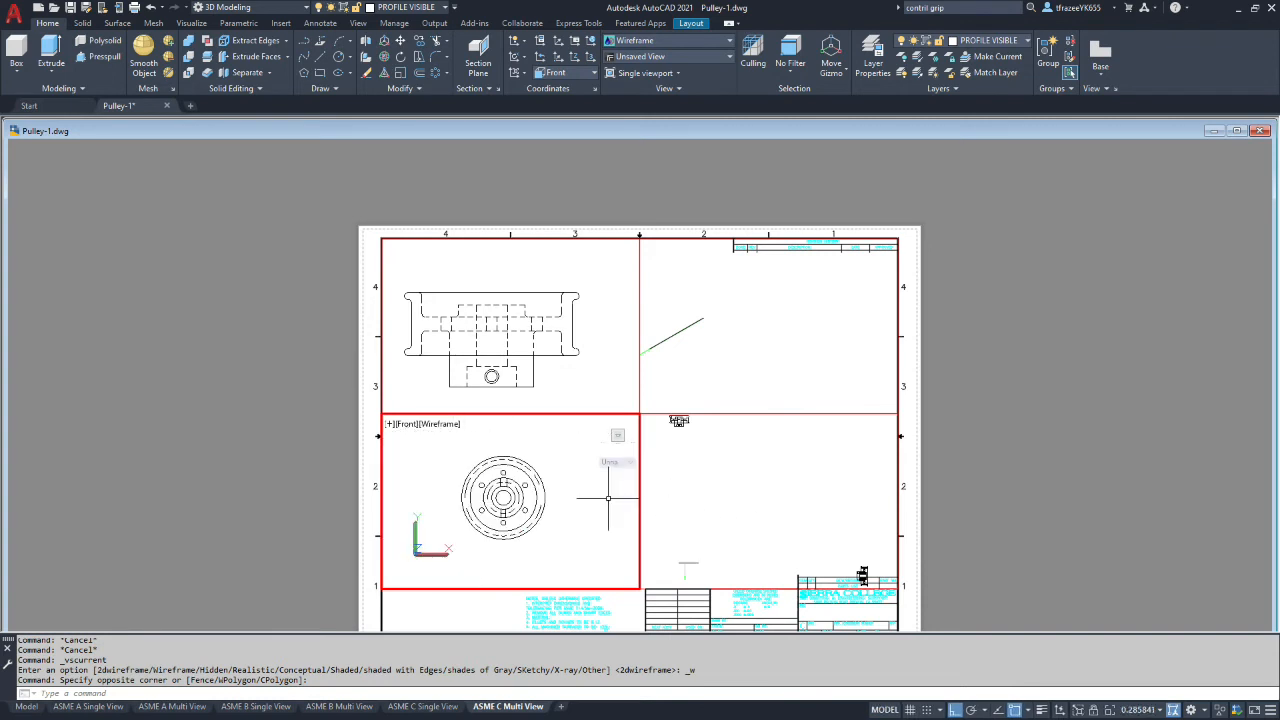
pyautogui.click(444, 473)
pyautogui.click(451, 467)
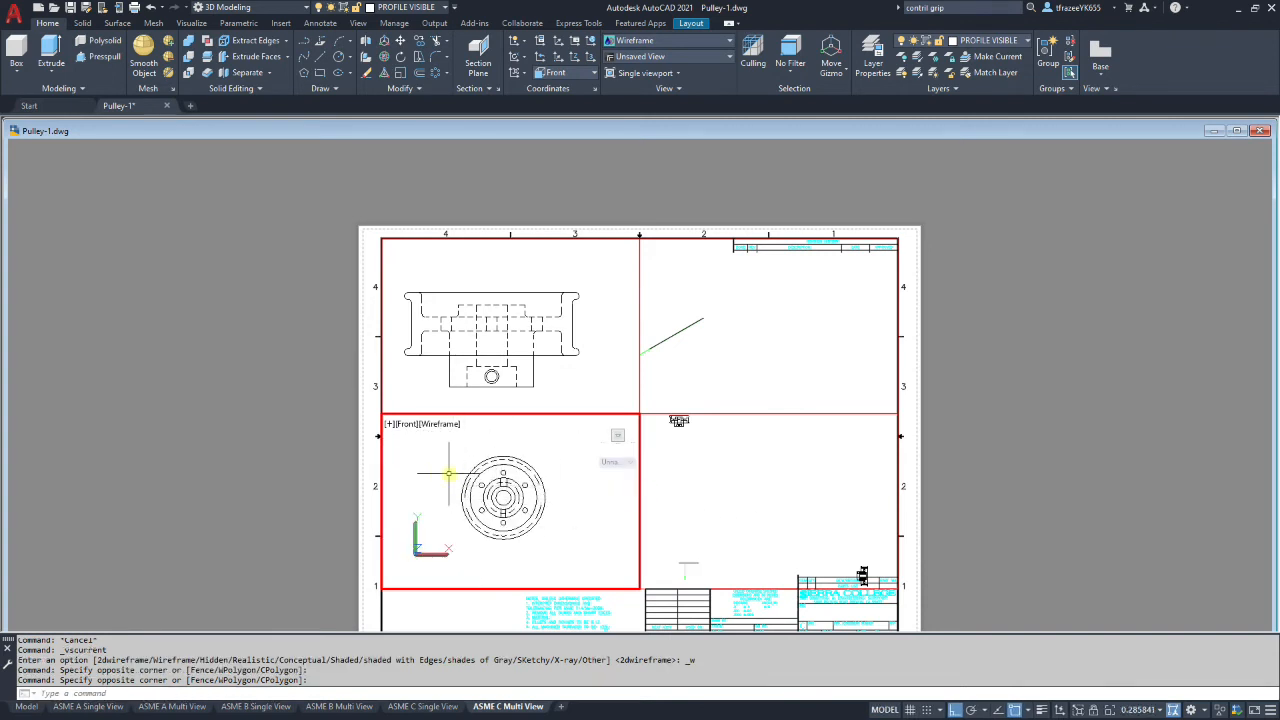
# Step: Frame the hatched section view in the sheet's lower-right viewport, sized roughly like the front view beside it
pyautogui.click(737, 474)
pyautogui.scroll(-5, 738, 536)
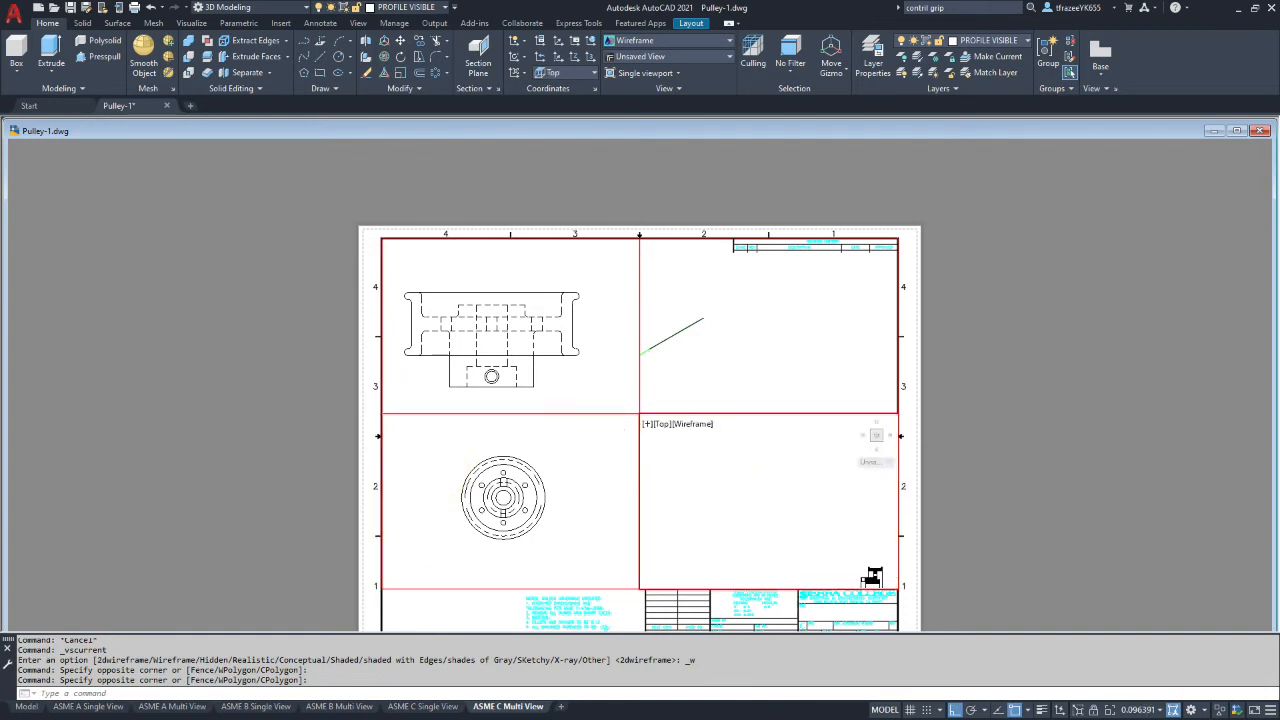
pyautogui.scroll(7, 786, 574)
pyautogui.scroll(6, 790, 578)
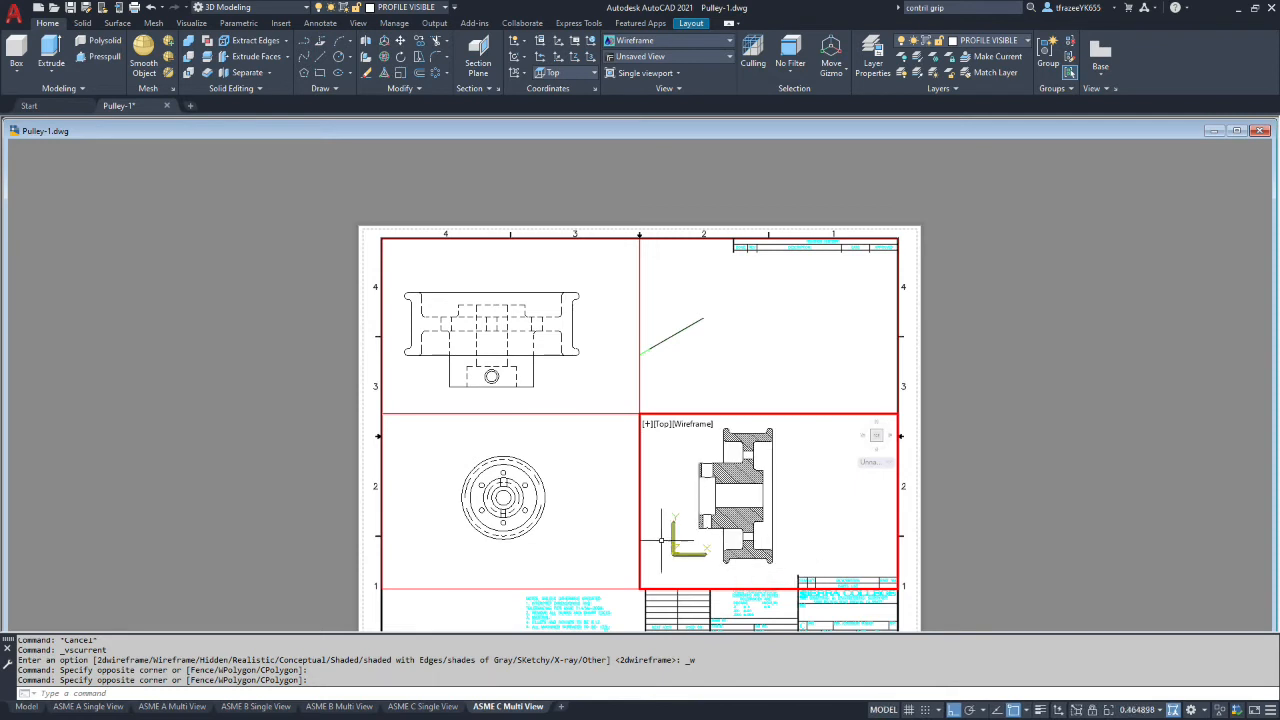
pyautogui.scroll(-2, 654, 476)
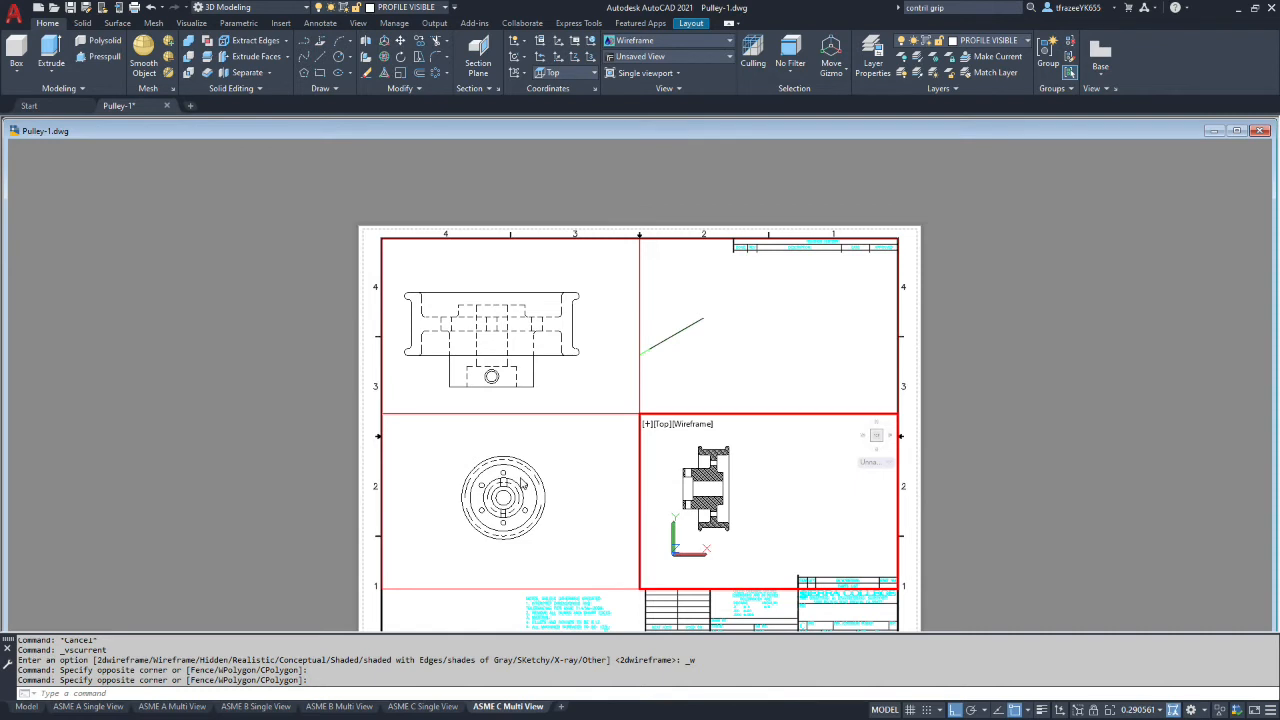
# Step: Reduce the top view in the upper-left viewport and position it above the front view
pyautogui.click(508, 378)
pyautogui.click(572, 373)
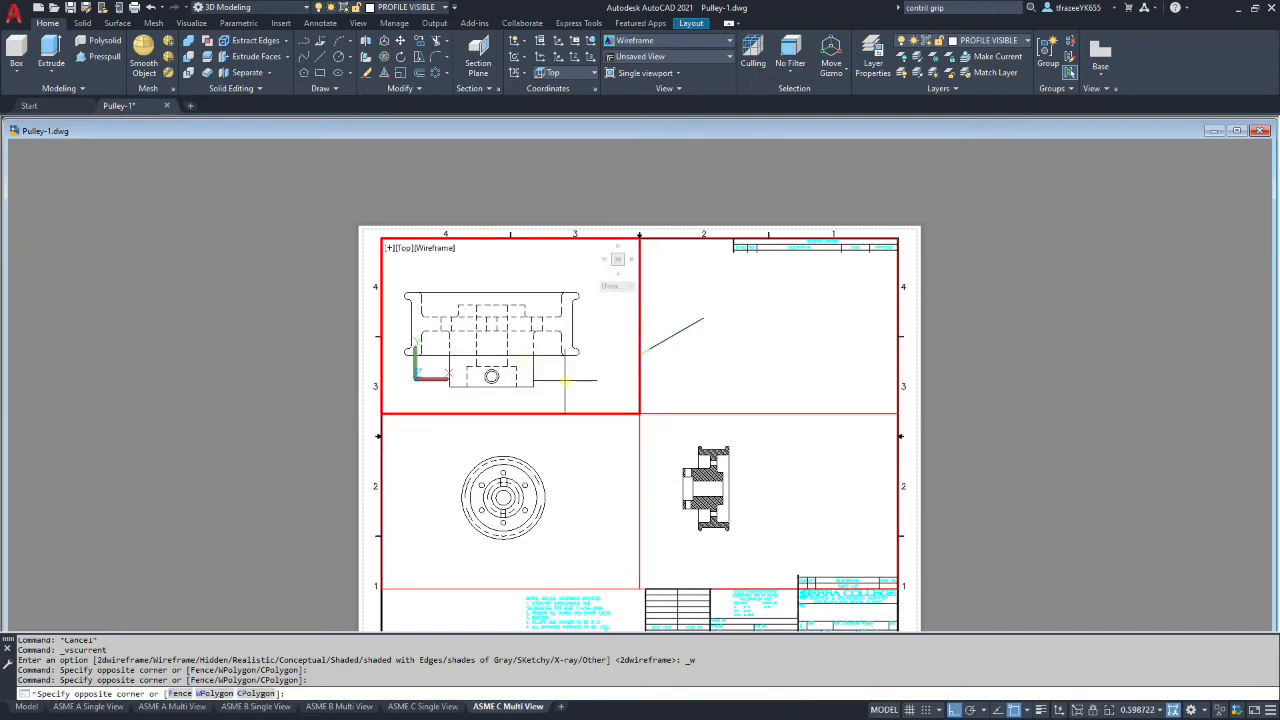
pyautogui.scroll(-1, 565, 380)
pyautogui.click(437, 422)
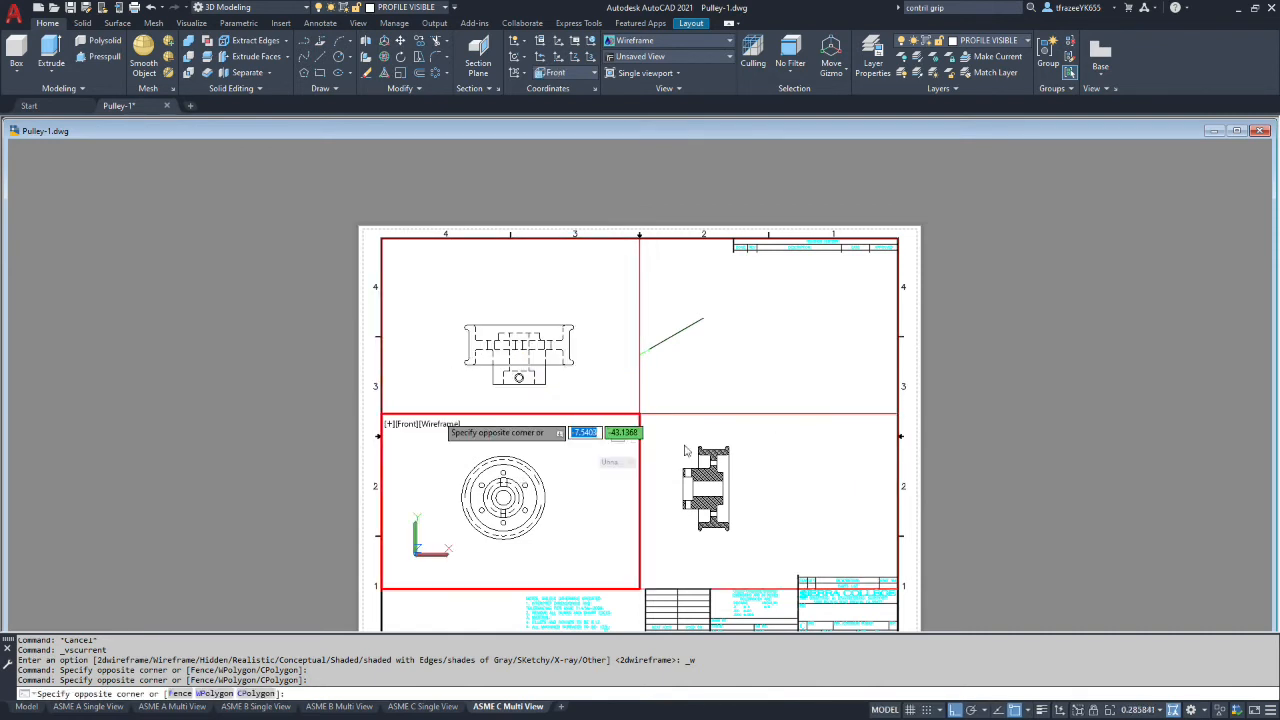
pyautogui.press('Escape')
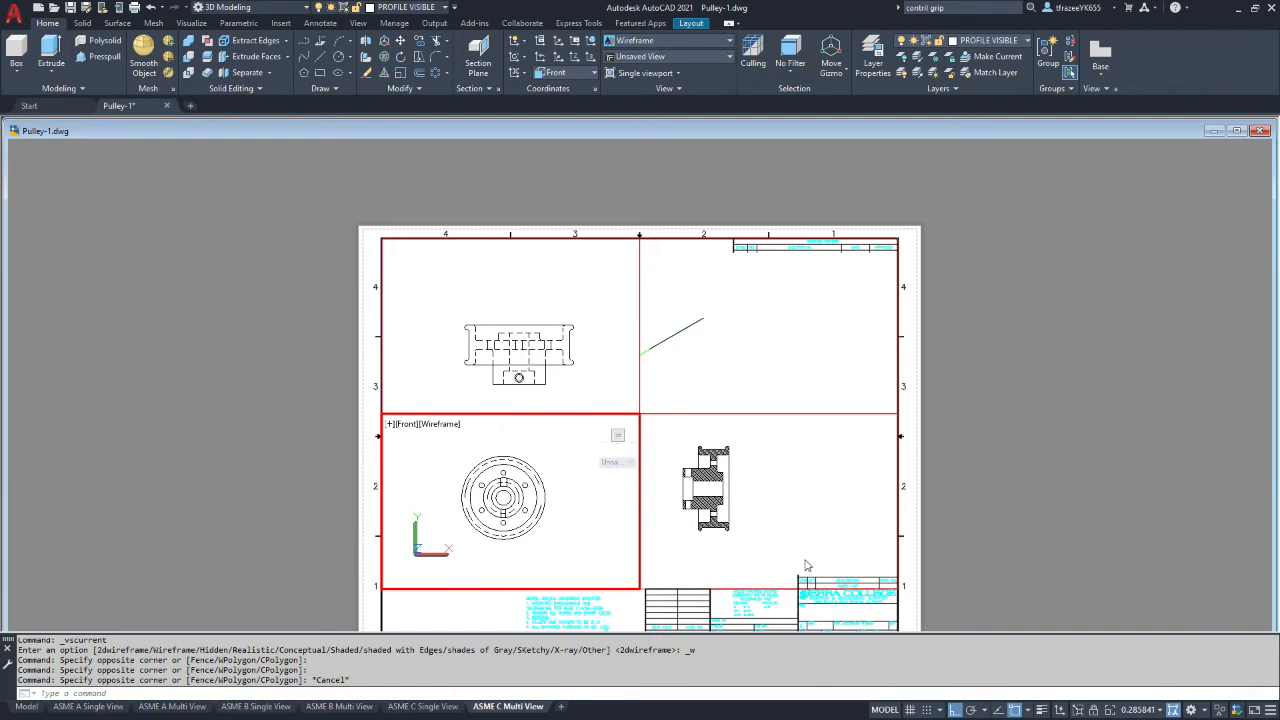
# Step: Set the scale of the lower-left front viewport and the upper-left top viewport to 1:2
pyautogui.click(1159, 710)
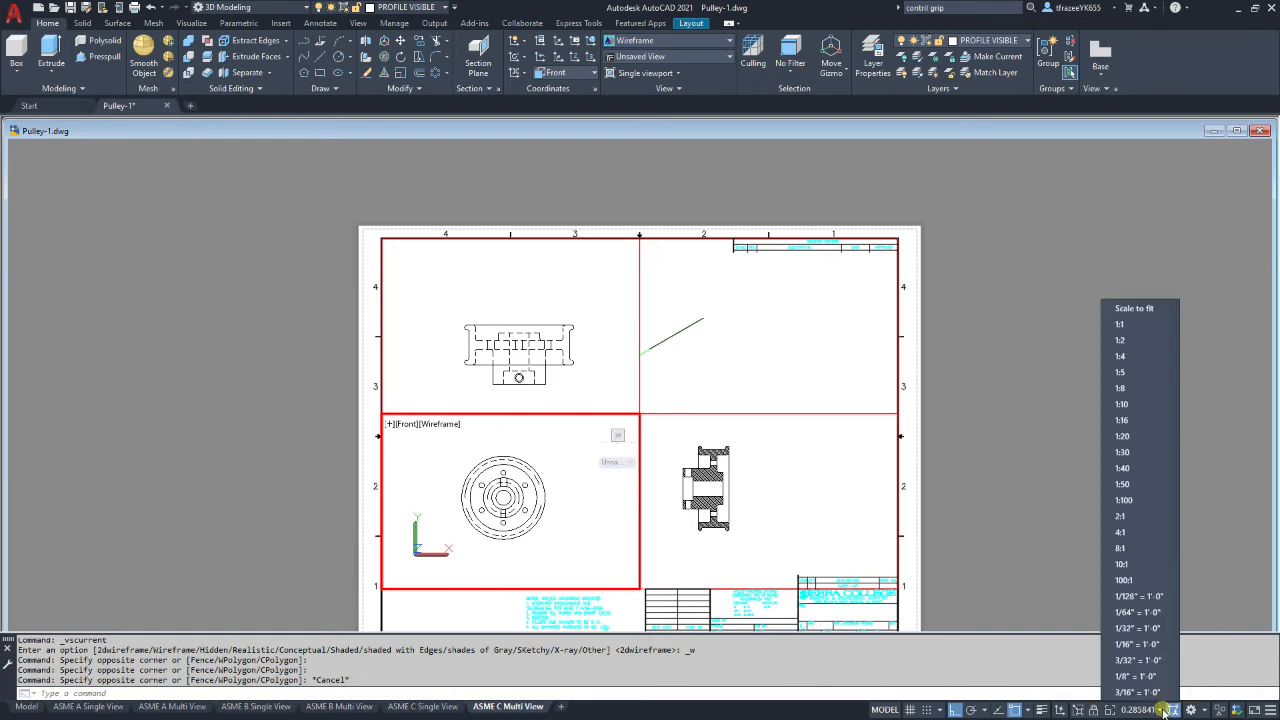
pyautogui.click(1131, 340)
pyautogui.click(541, 365)
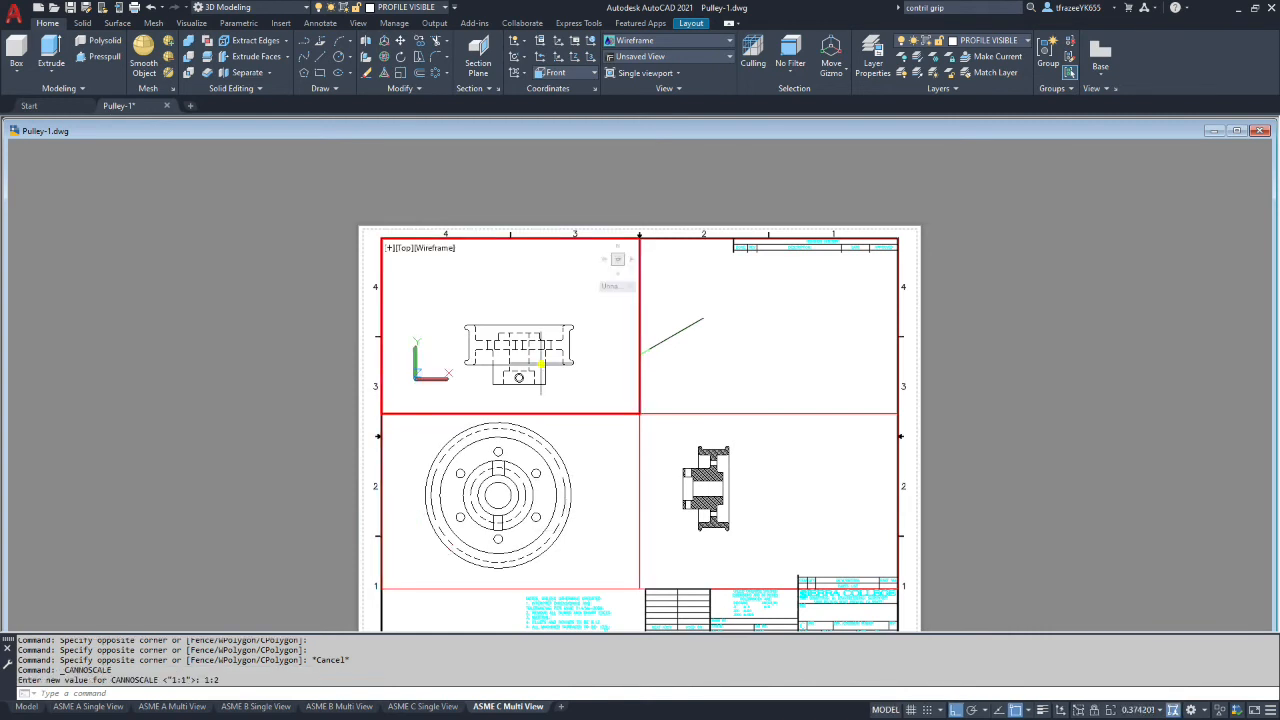
pyautogui.click(1162, 710)
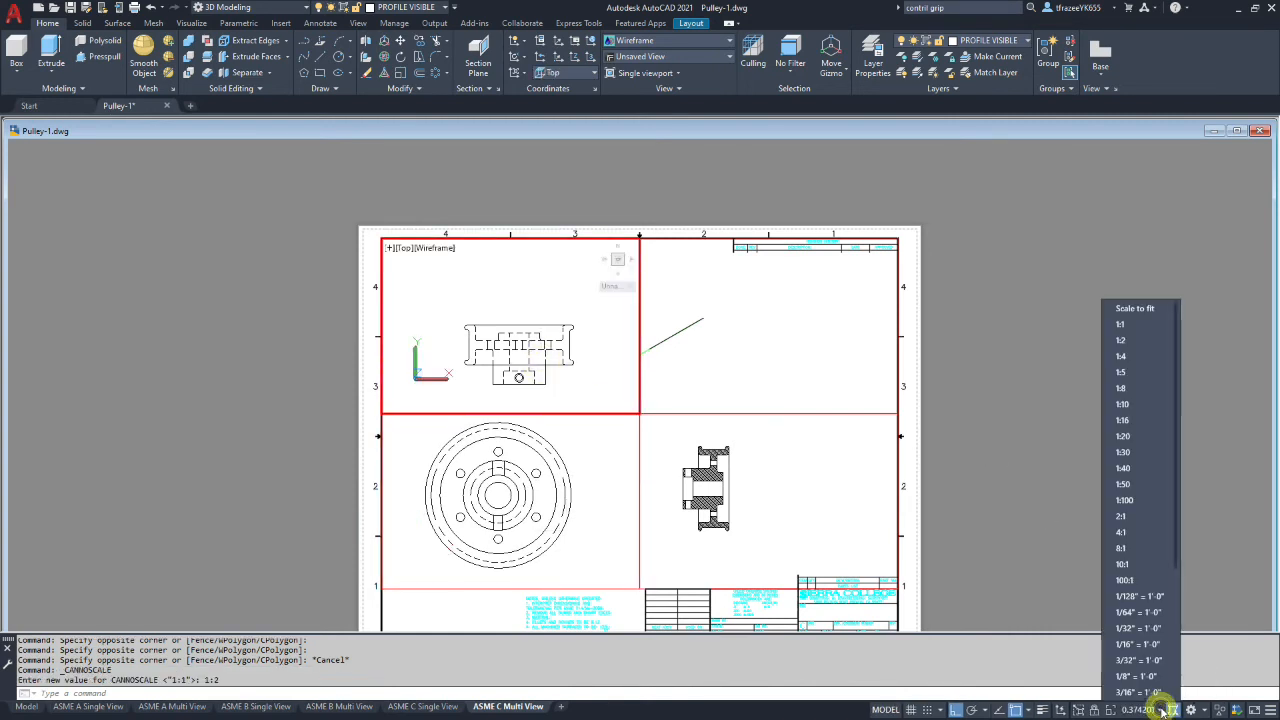
pyautogui.click(1121, 325)
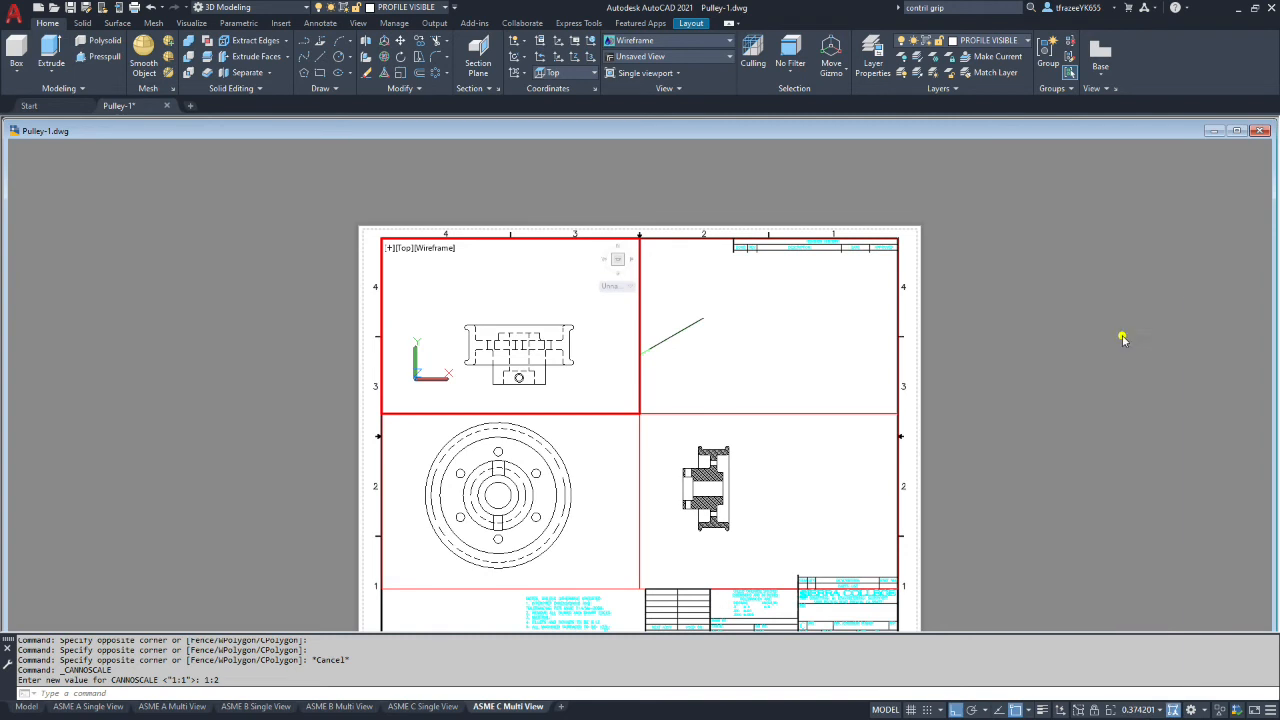
# Step: Try to set the lower-right section viewport's scale to 1:2, and undo the change
pyautogui.click(790, 516)
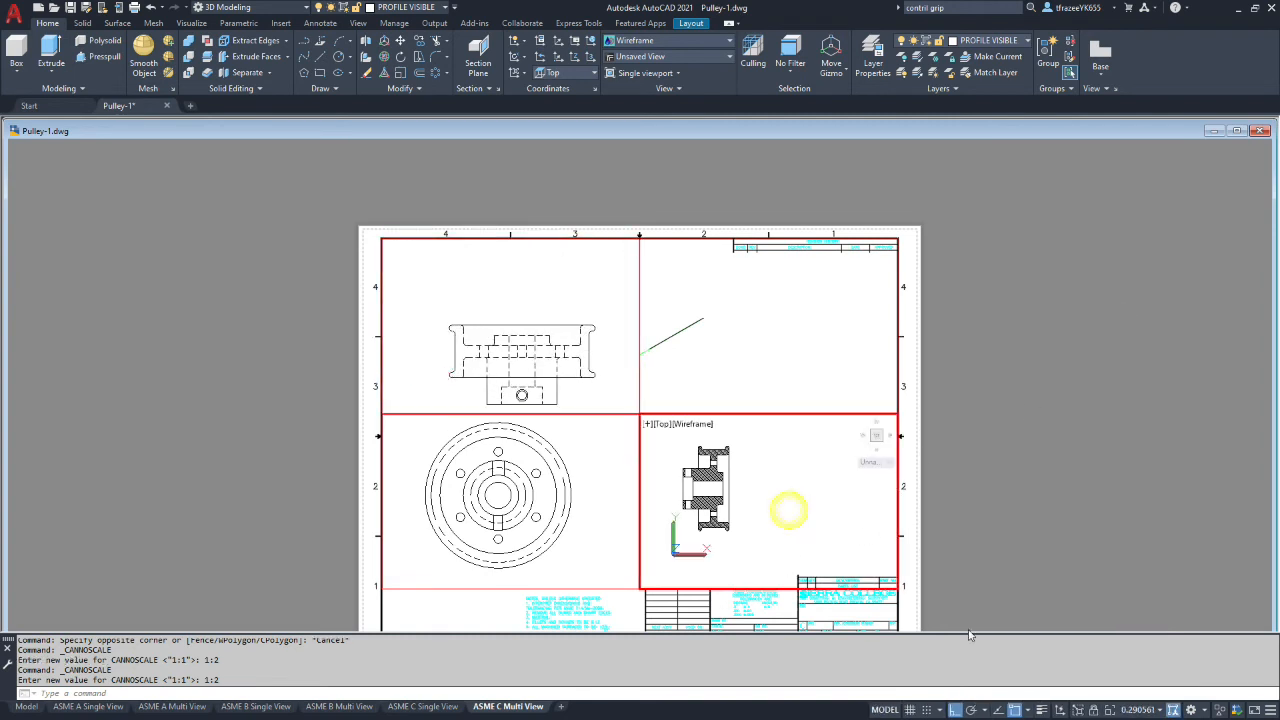
pyautogui.click(1204, 711)
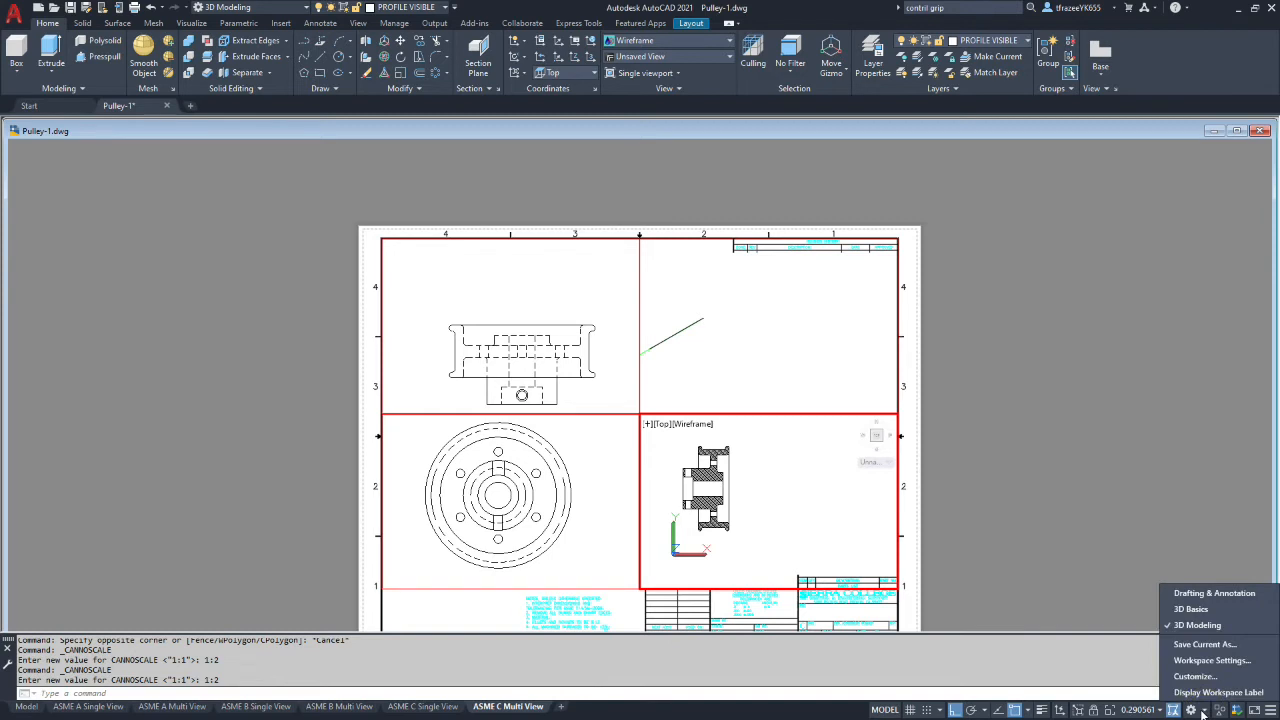
pyautogui.click(1204, 712)
pyautogui.click(1152, 710)
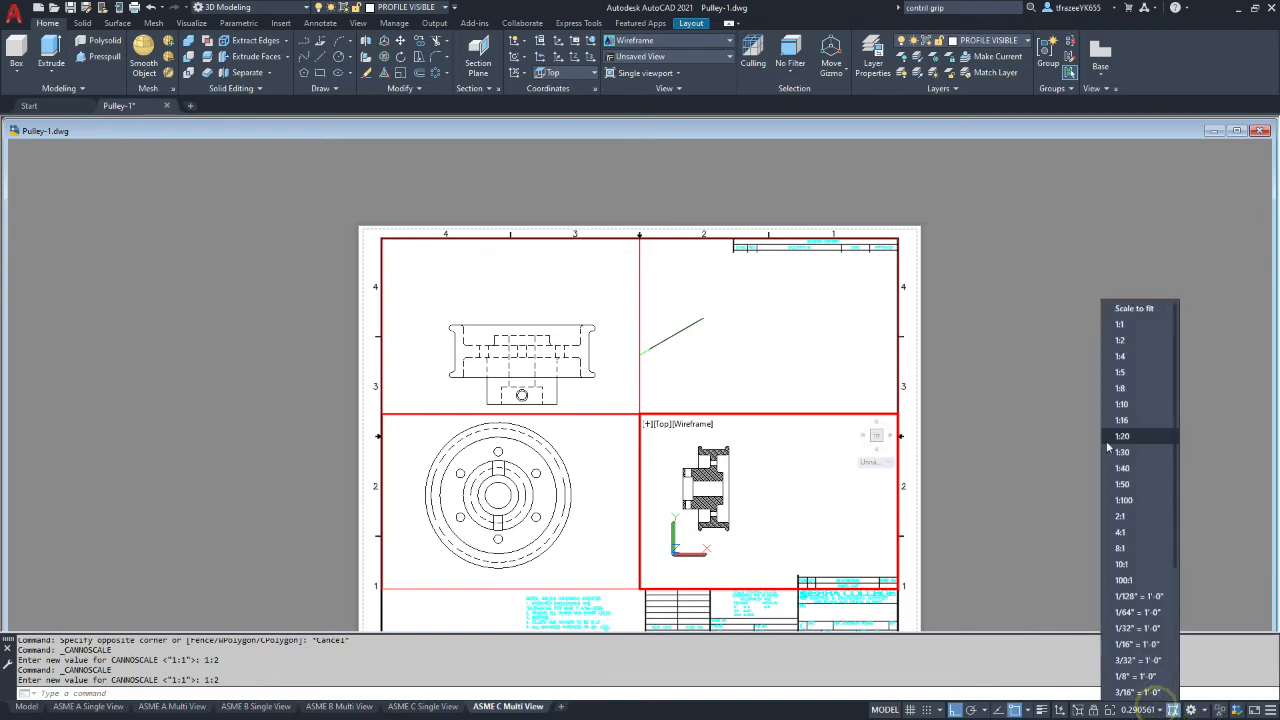
pyautogui.click(1119, 357)
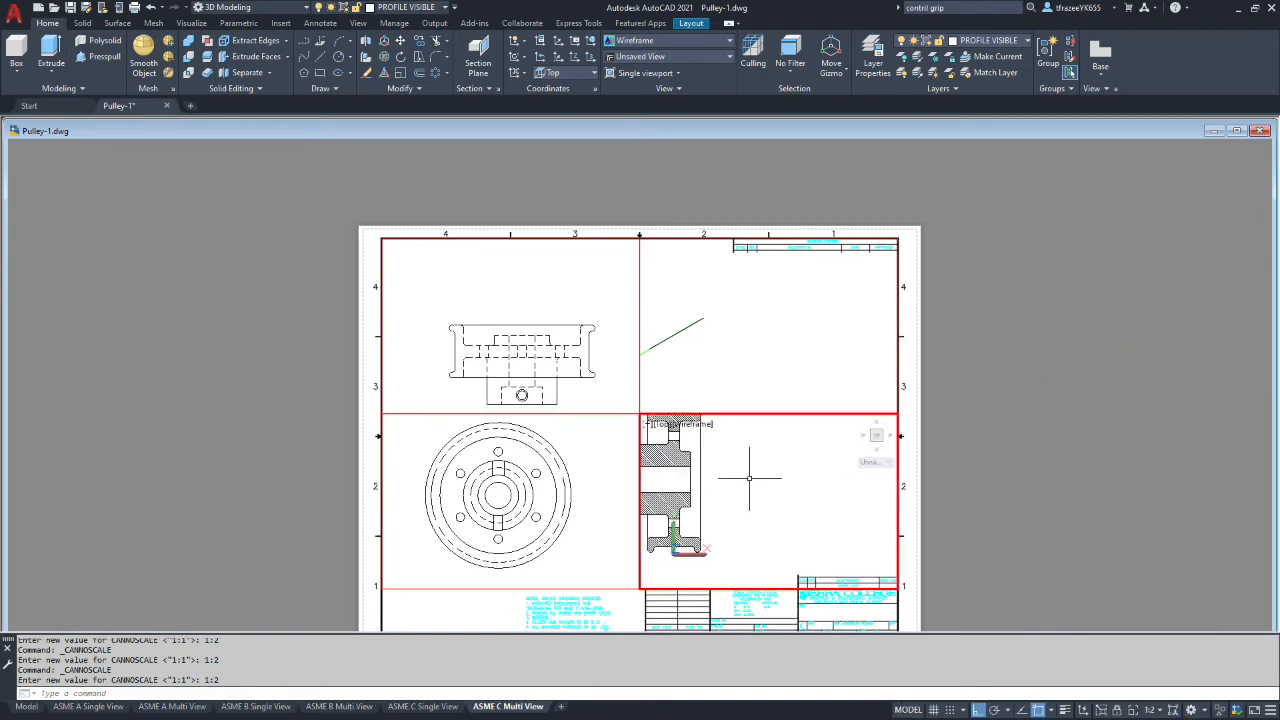
pyautogui.hotkey('ctrl', 'z')
# Step: Set the lower-right viewport's scale to 1:2 and reposition the hatched section view fully inside it, beside the front view
pyautogui.moveTo(740, 470); pyautogui.dragTo(840, 491, button='middle')
pyautogui.moveTo(840, 491); pyautogui.dragTo(813, 484)
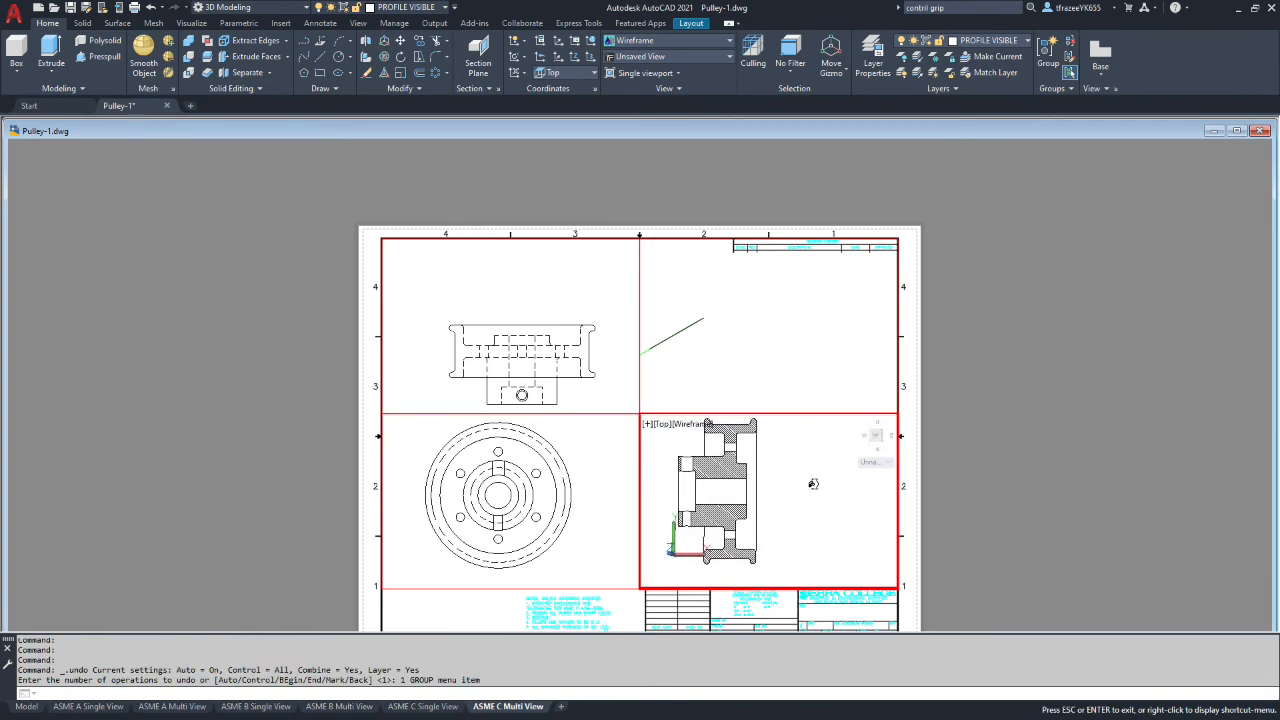
pyautogui.scroll(-1, 813, 484)
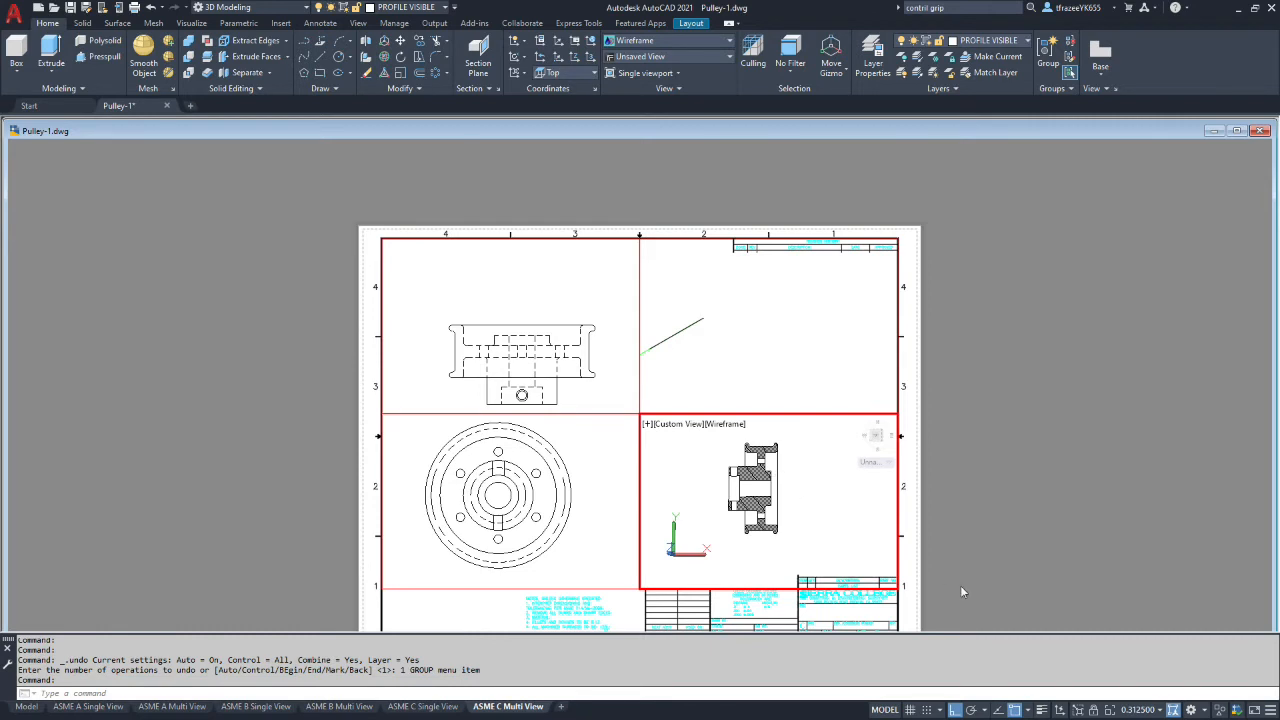
pyautogui.click(1157, 712)
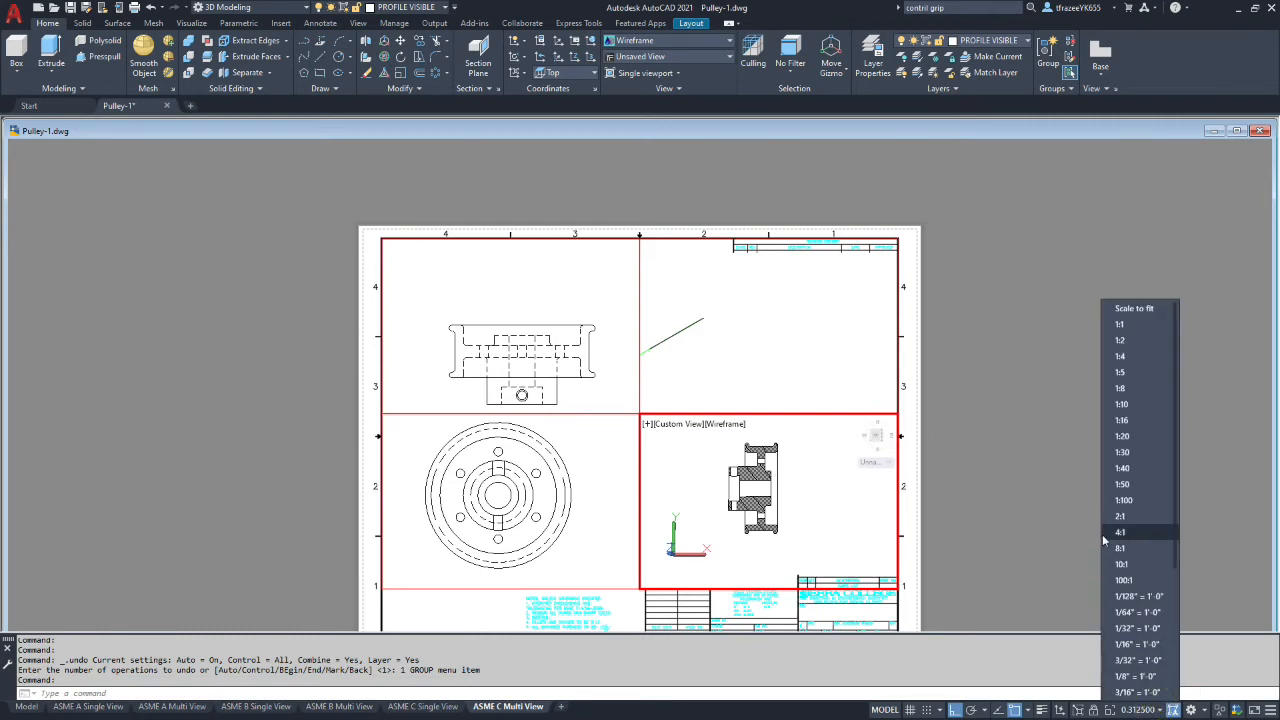
pyautogui.click(1122, 347)
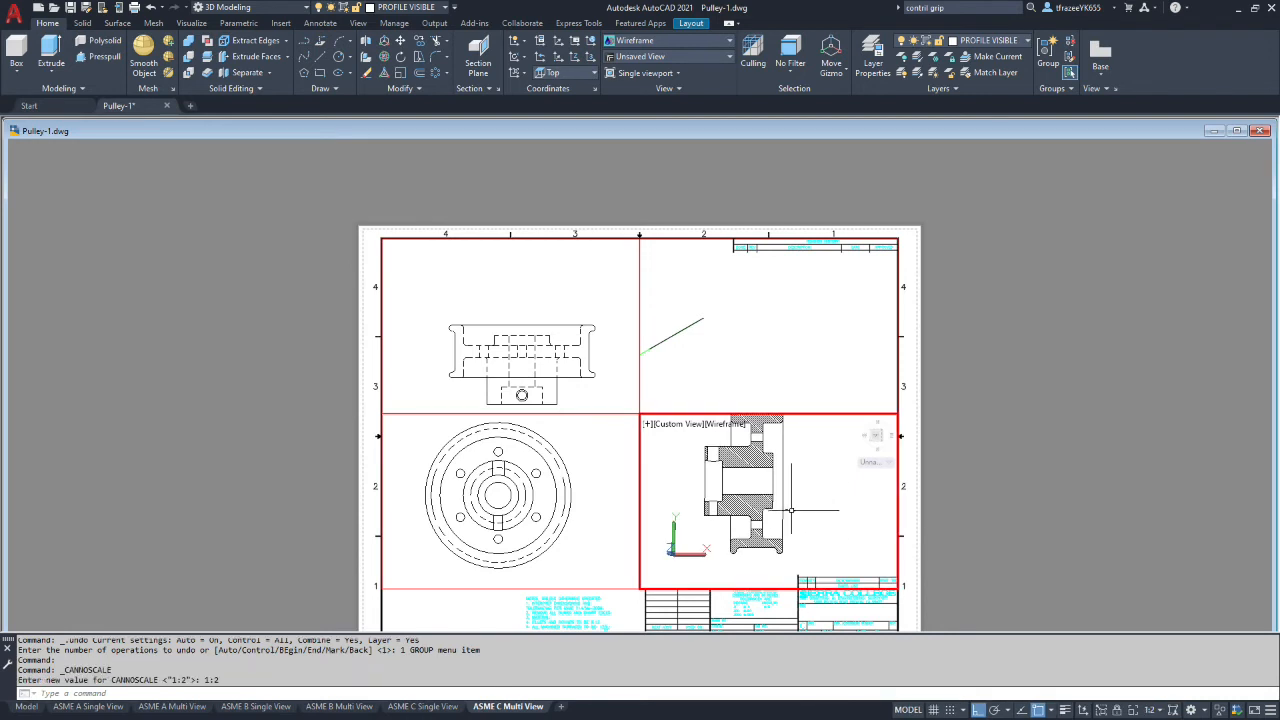
pyautogui.keyDown('shift'); pyautogui.moveTo(812, 496); pyautogui.dragTo(788, 502, button='middle'); pyautogui.keyUp('shift')
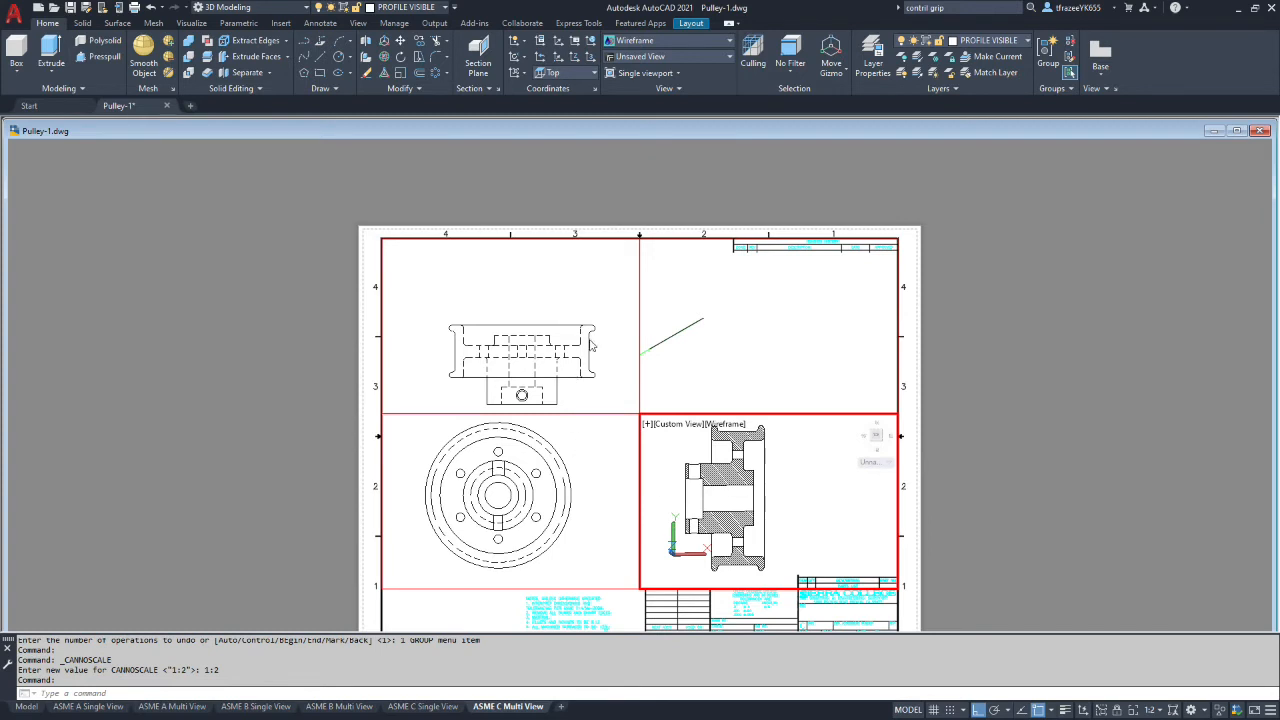
# Step: Shift the top view upward in the upper-left viewport, leaving more space above the front view
pyautogui.click(607, 366)
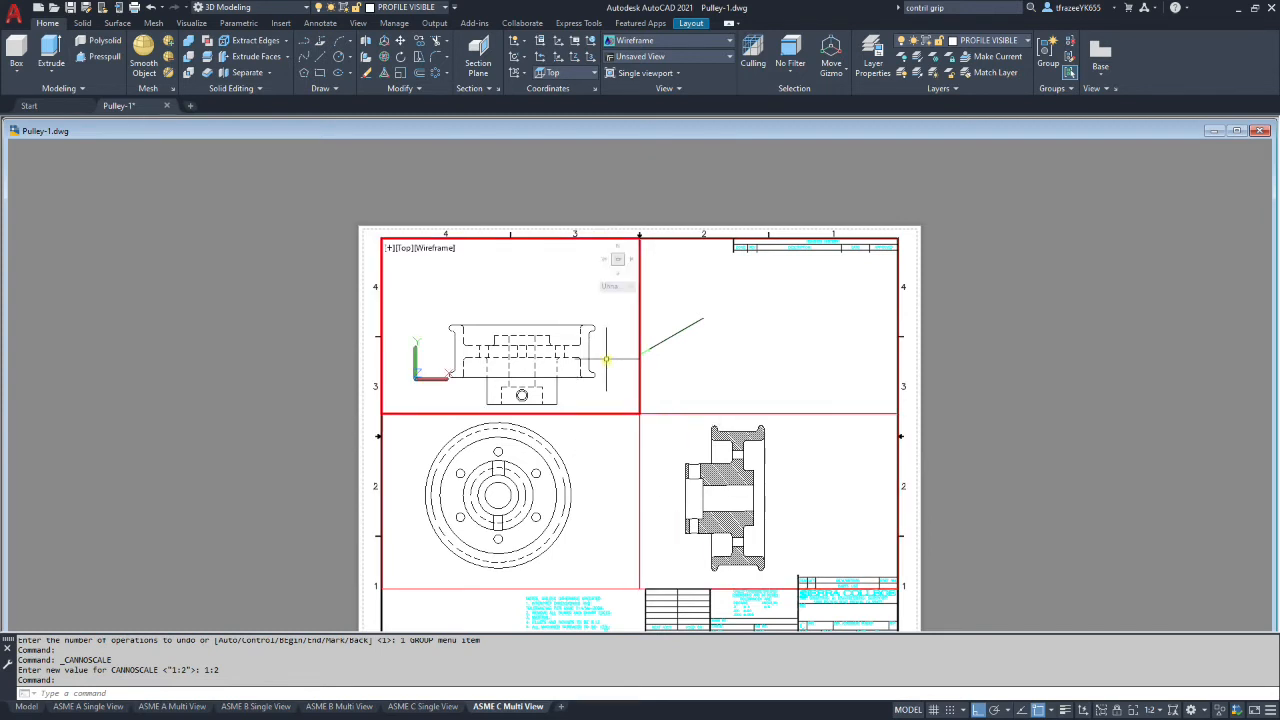
pyautogui.moveTo(606, 359); pyautogui.dragTo(599, 302, button='middle')
pyautogui.press('Escape')
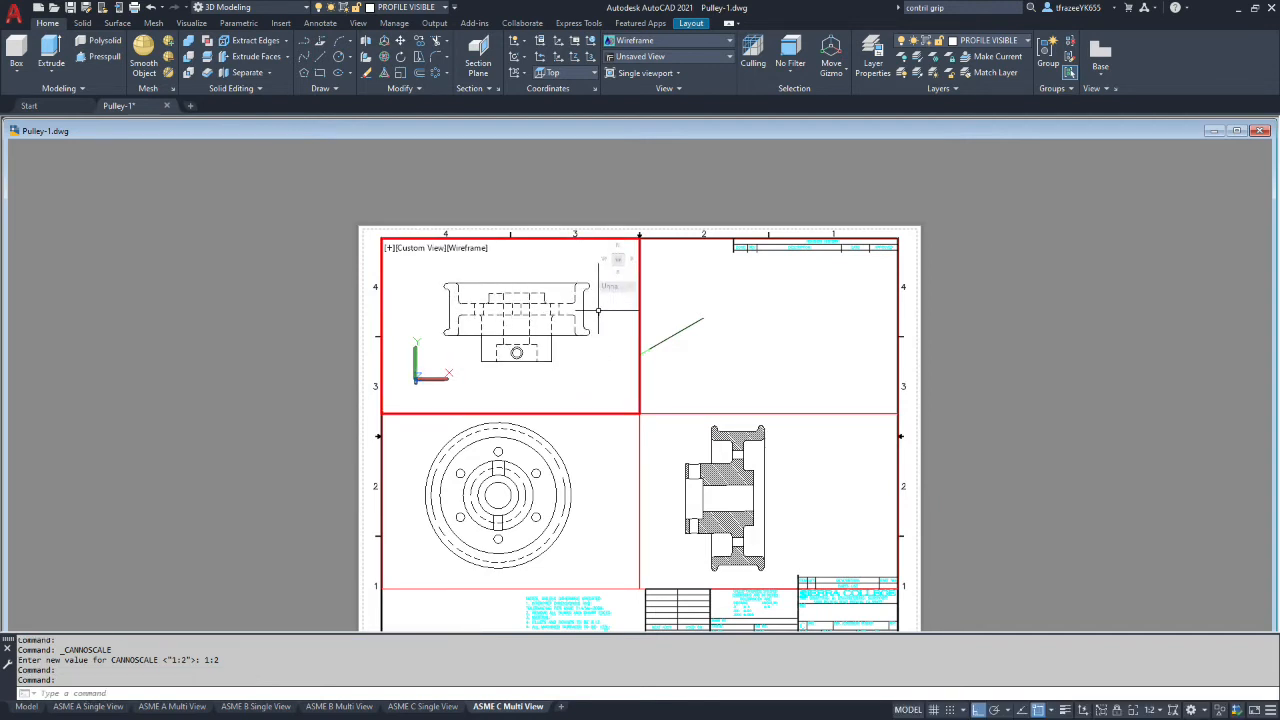
pyautogui.moveTo(589, 358); pyautogui.dragTo(586, 355, button='middle')
# Step: Shift the circular front view in the lower-left viewport sideways so it sits roughly beneath the top view
pyautogui.click(606, 477)
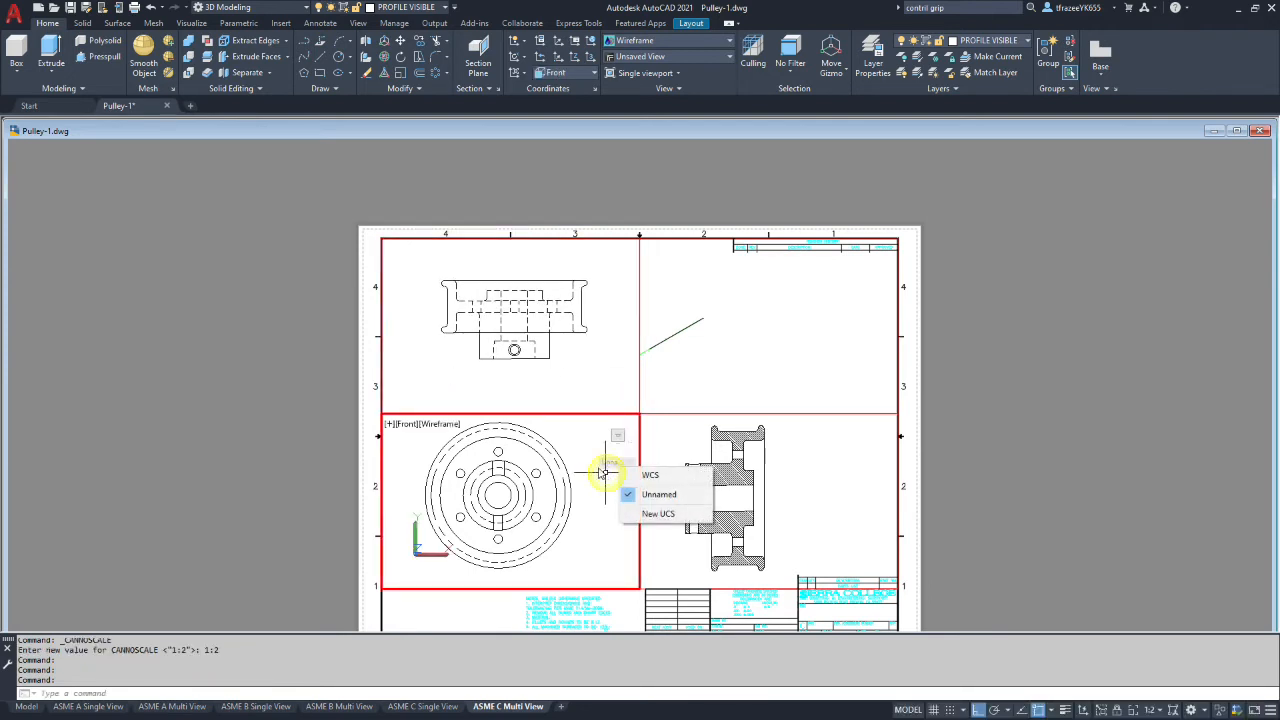
pyautogui.click(589, 446)
pyautogui.click(592, 445)
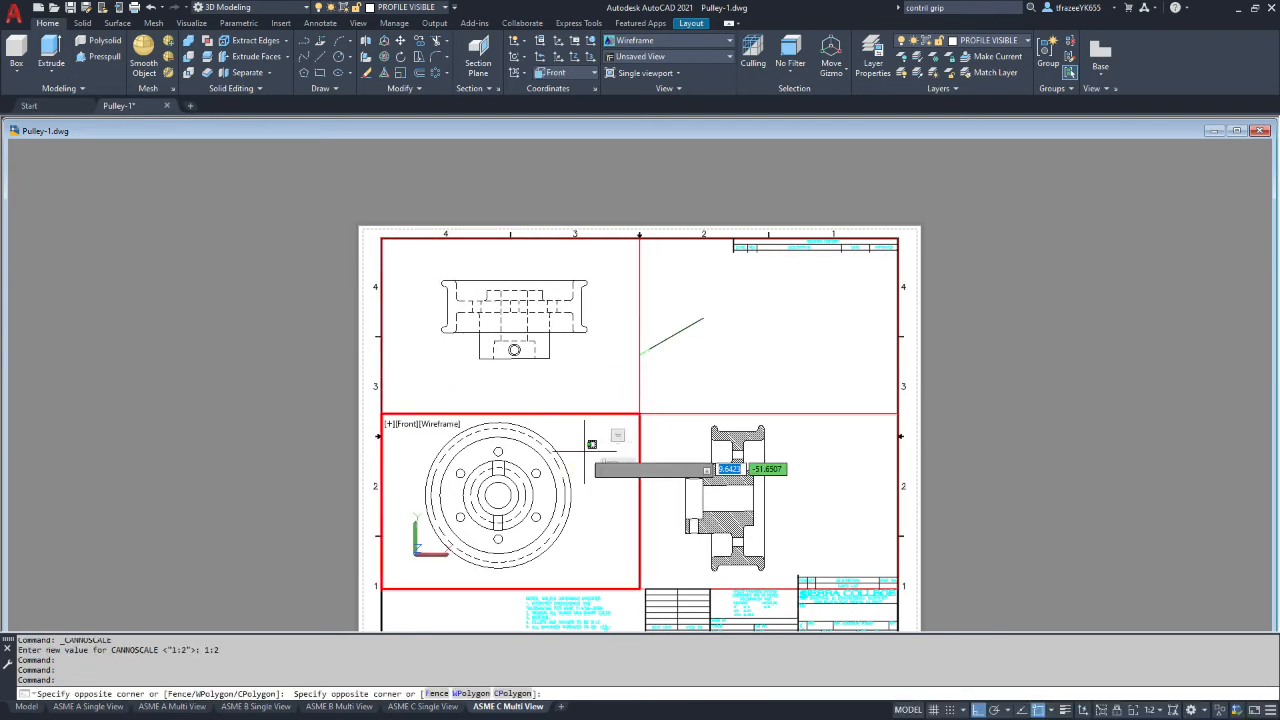
pyautogui.click(588, 458)
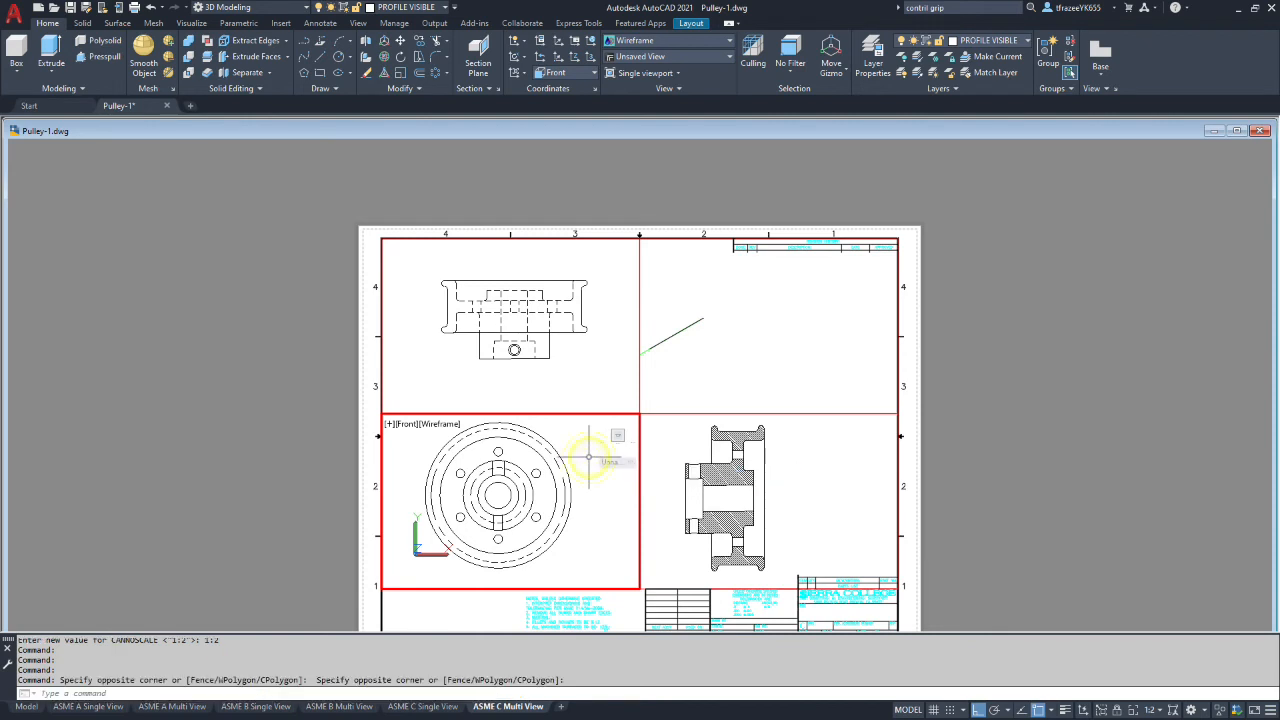
pyautogui.moveTo(580, 455); pyautogui.dragTo(605, 504, button='middle')
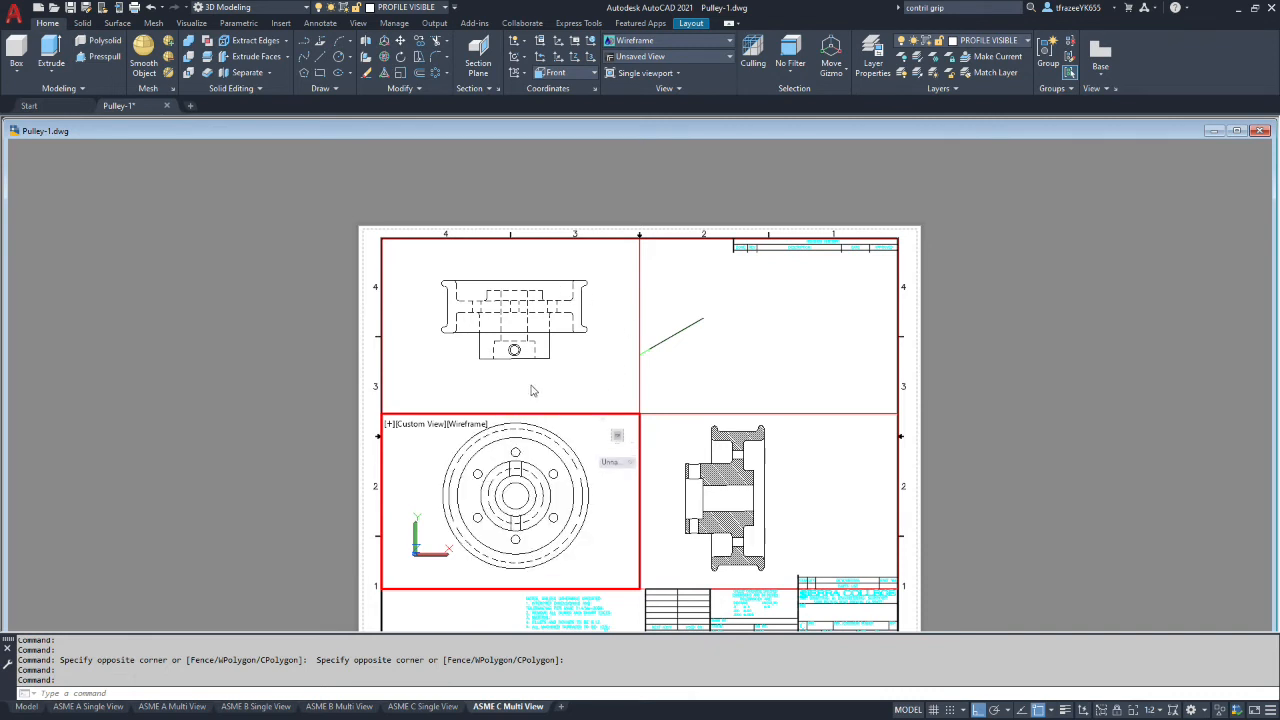
# Step: Align the front view vertically under the top view with MVSETUP, using the top view's hub centre as base and the front view's bore centre
pyautogui.write('Mv')
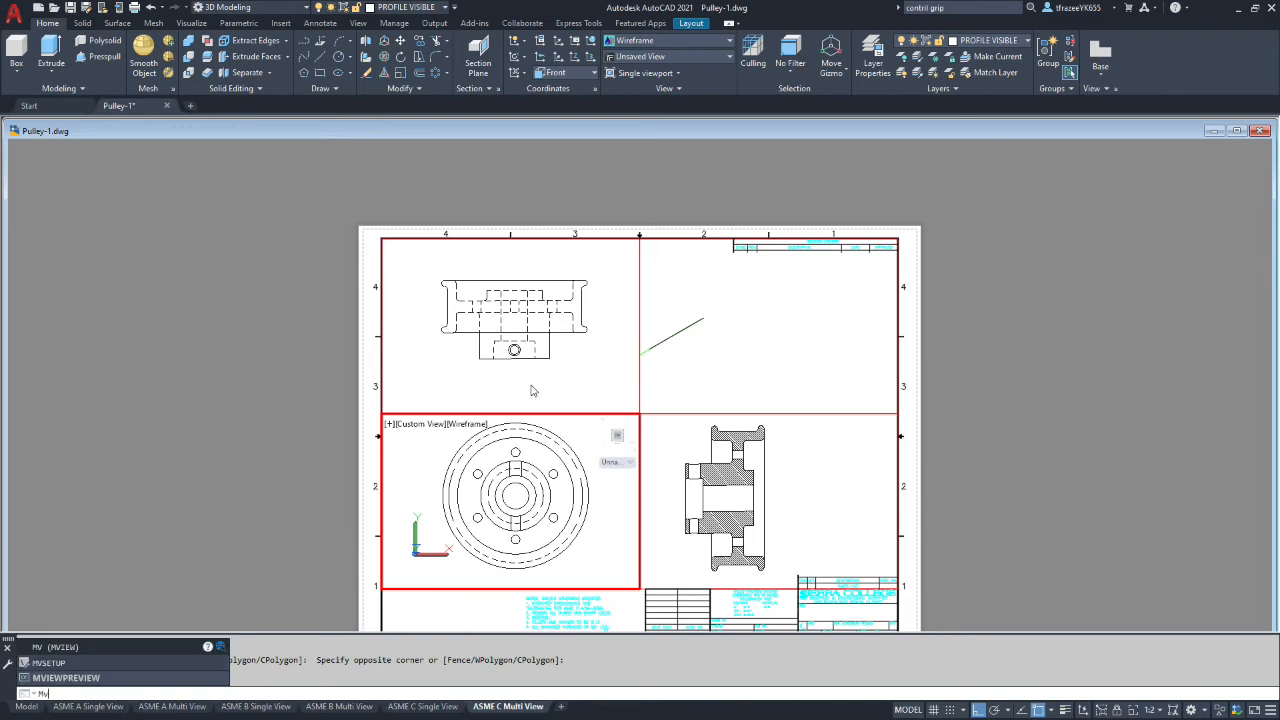
pyautogui.write('set')
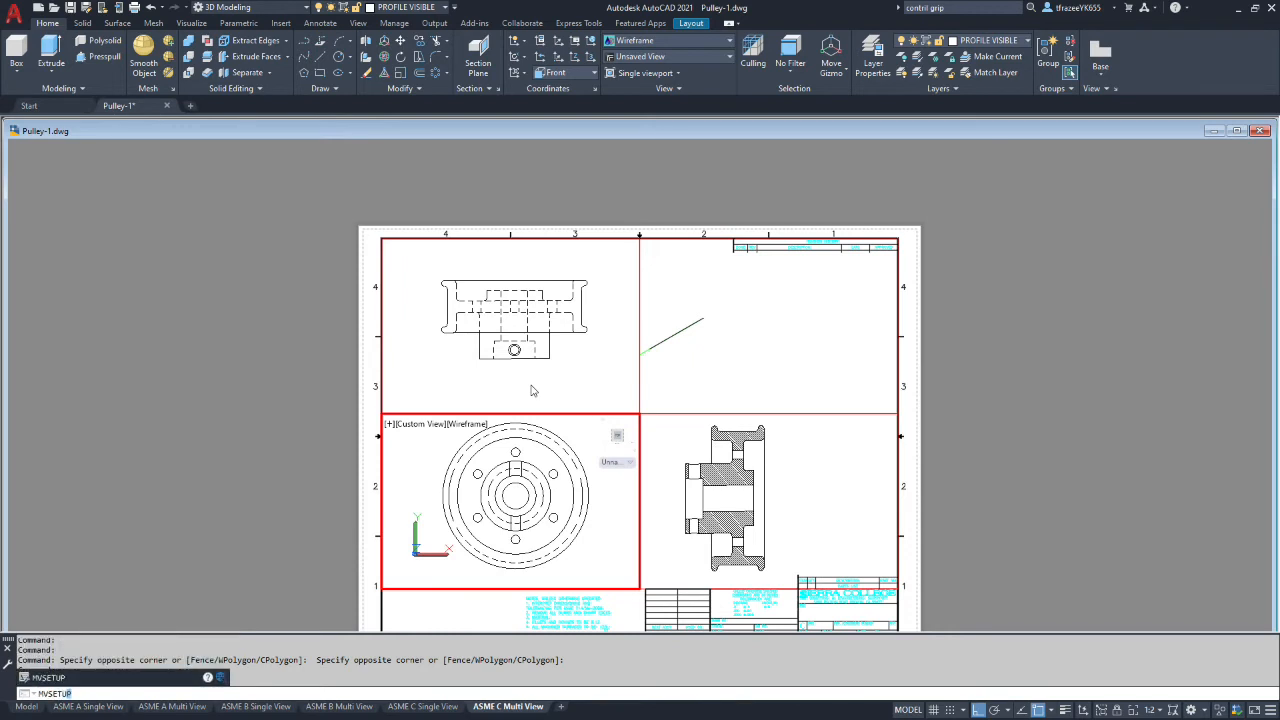
pyautogui.press('Return')
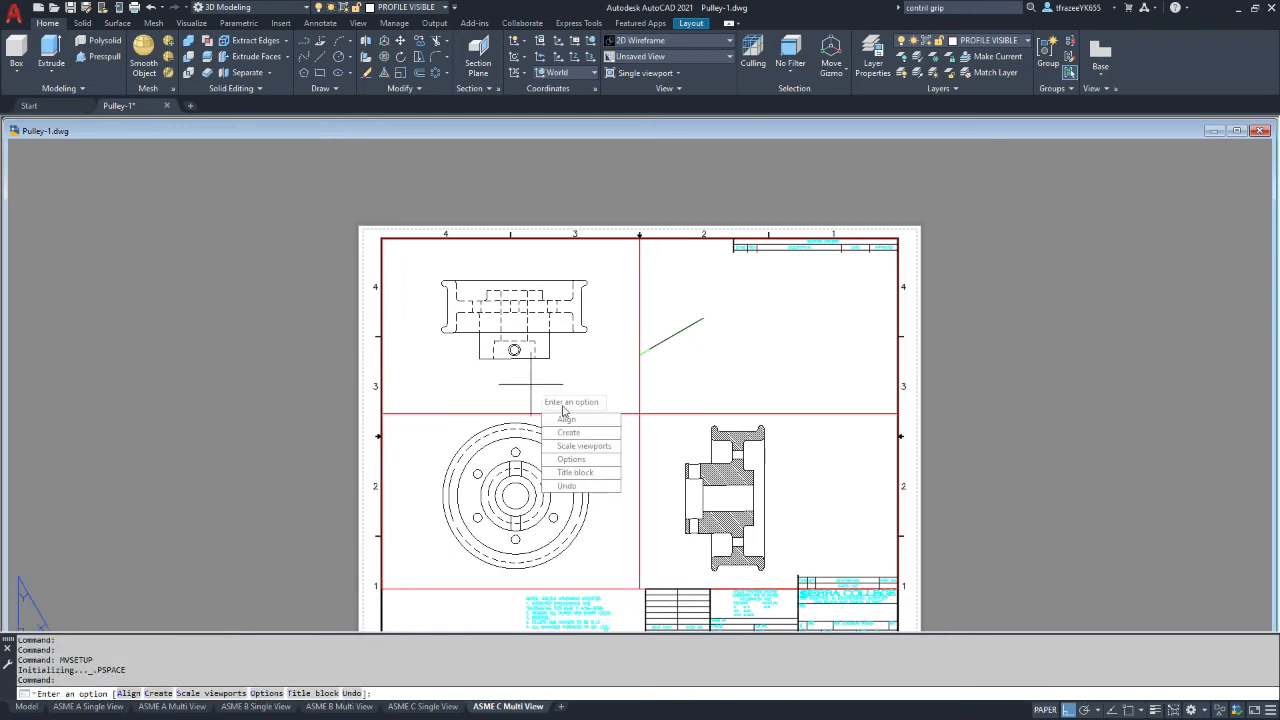
pyautogui.click(566, 420)
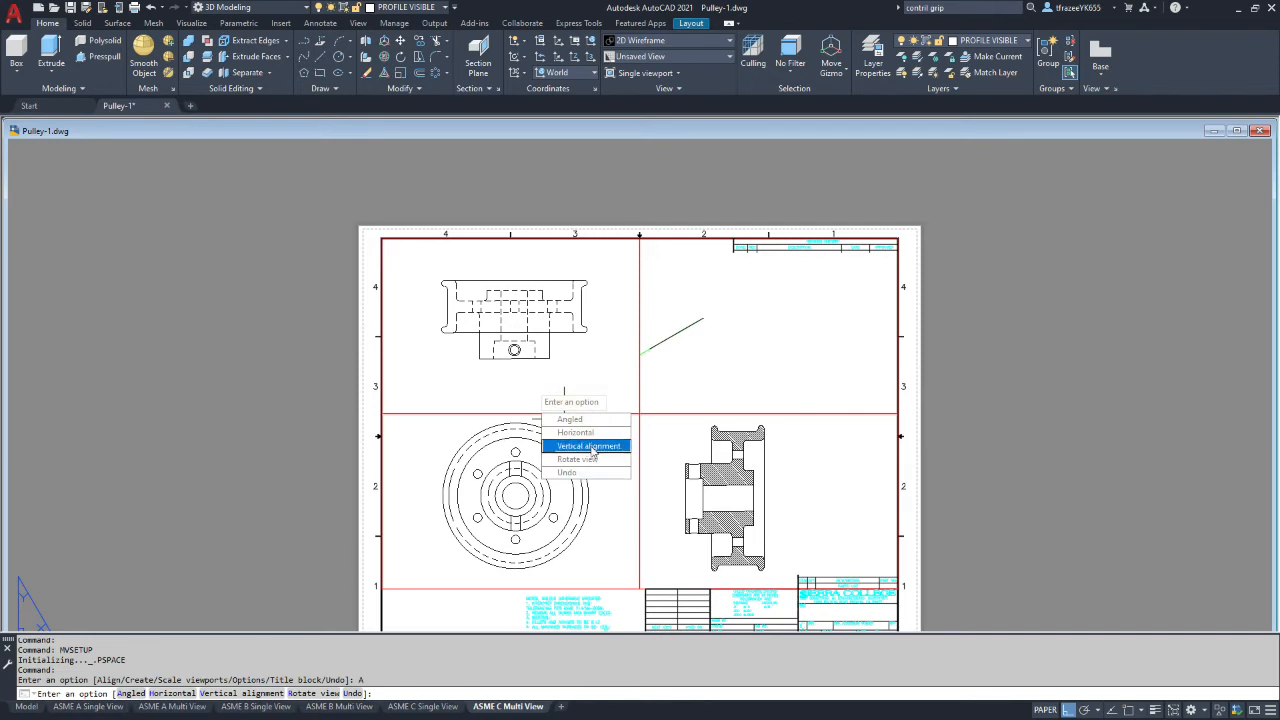
pyautogui.click(593, 446)
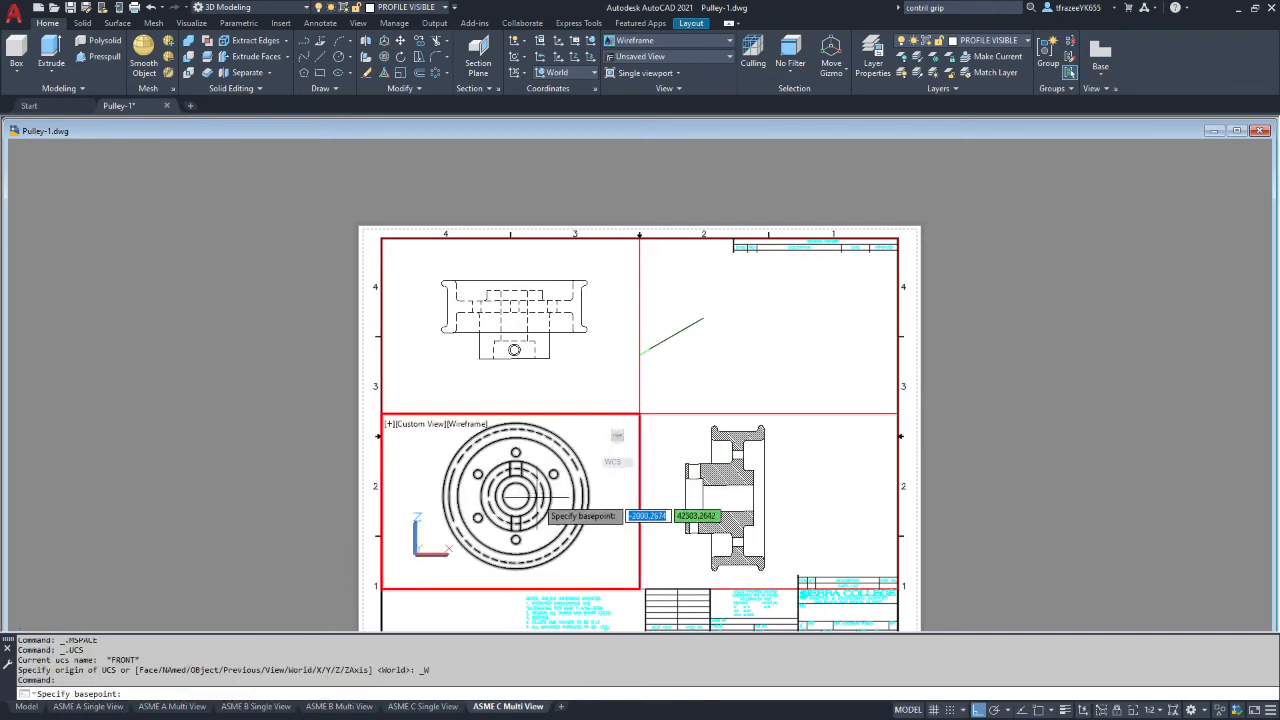
pyautogui.click(521, 376)
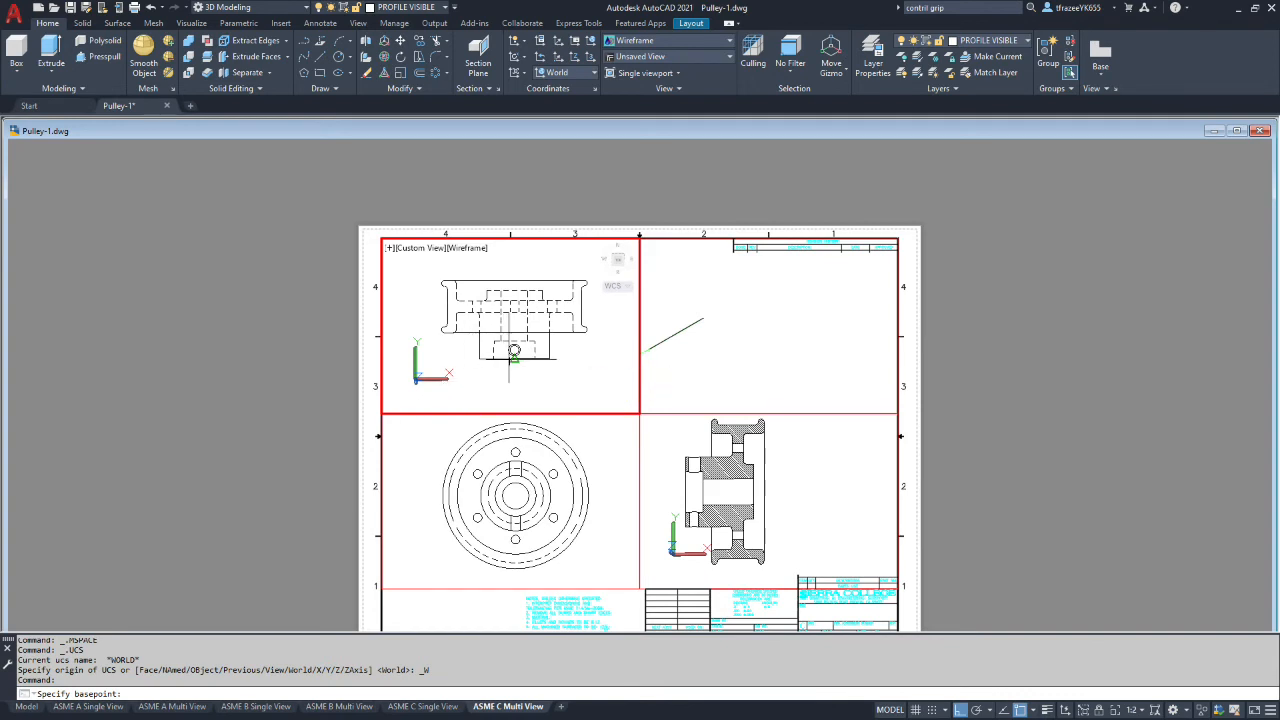
pyautogui.click(513, 350)
pyautogui.click(615, 455)
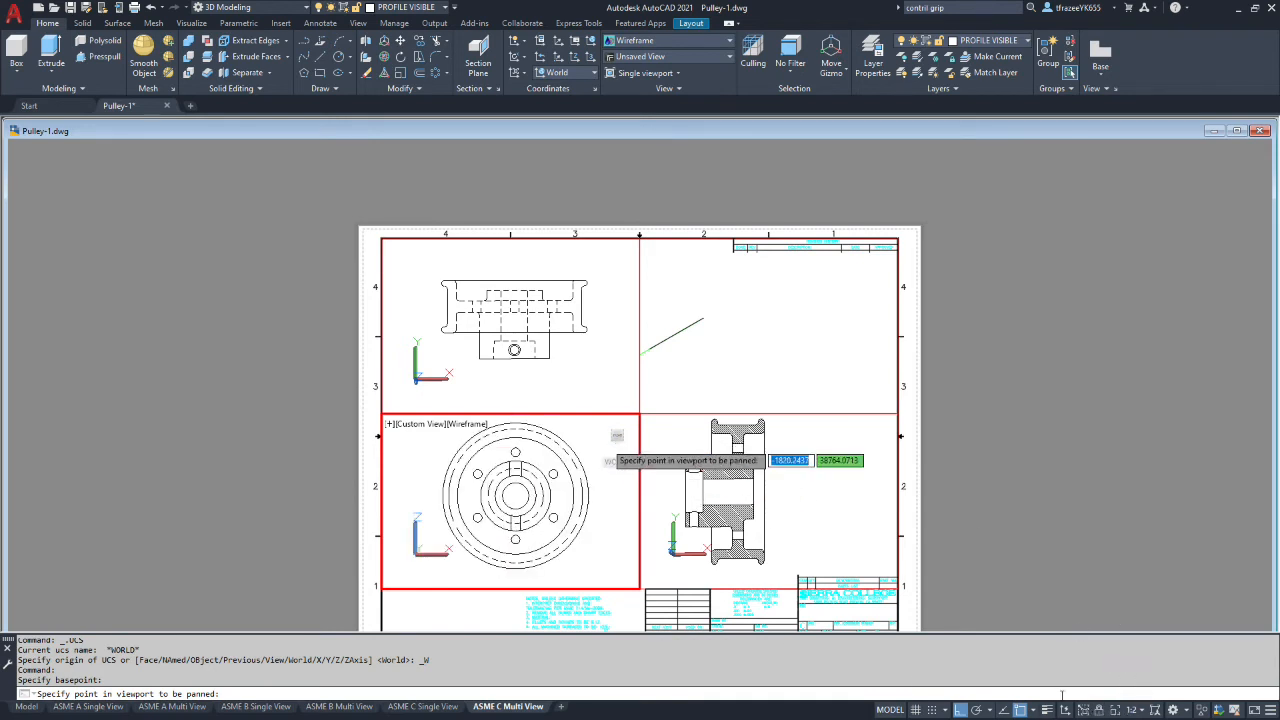
pyautogui.click(1032, 710)
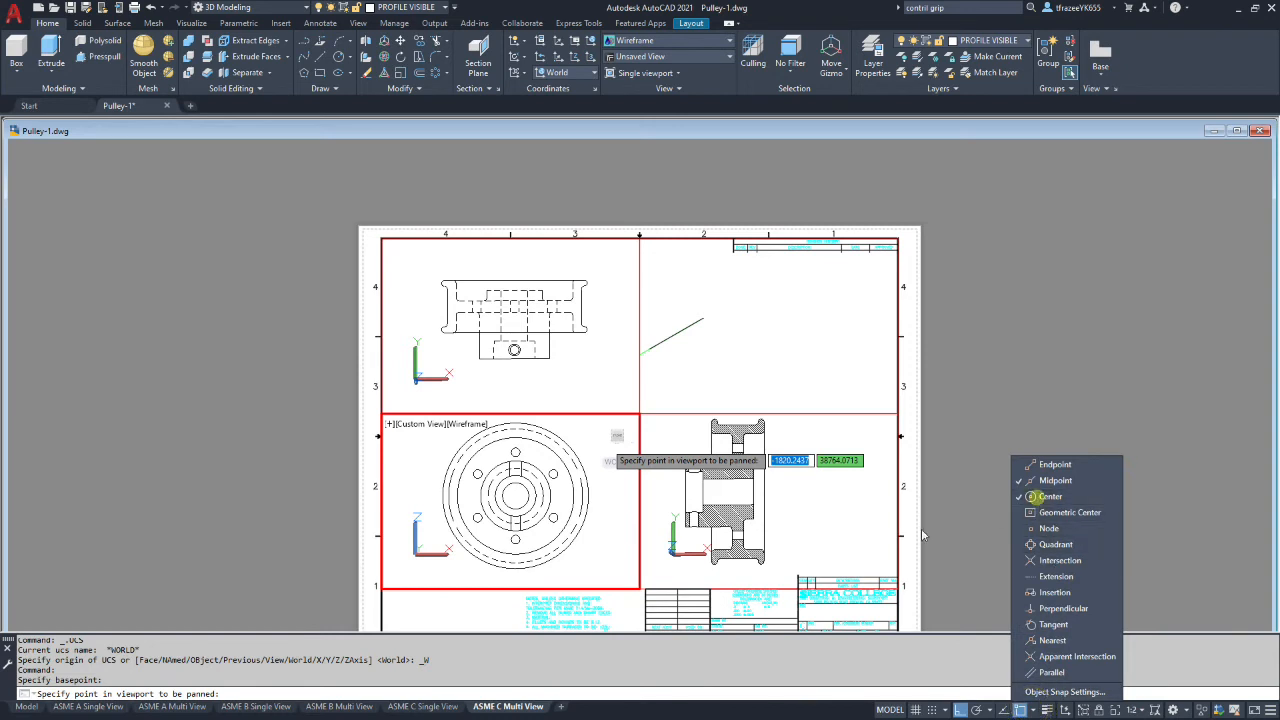
pyautogui.click(557, 438)
pyautogui.click(514, 494)
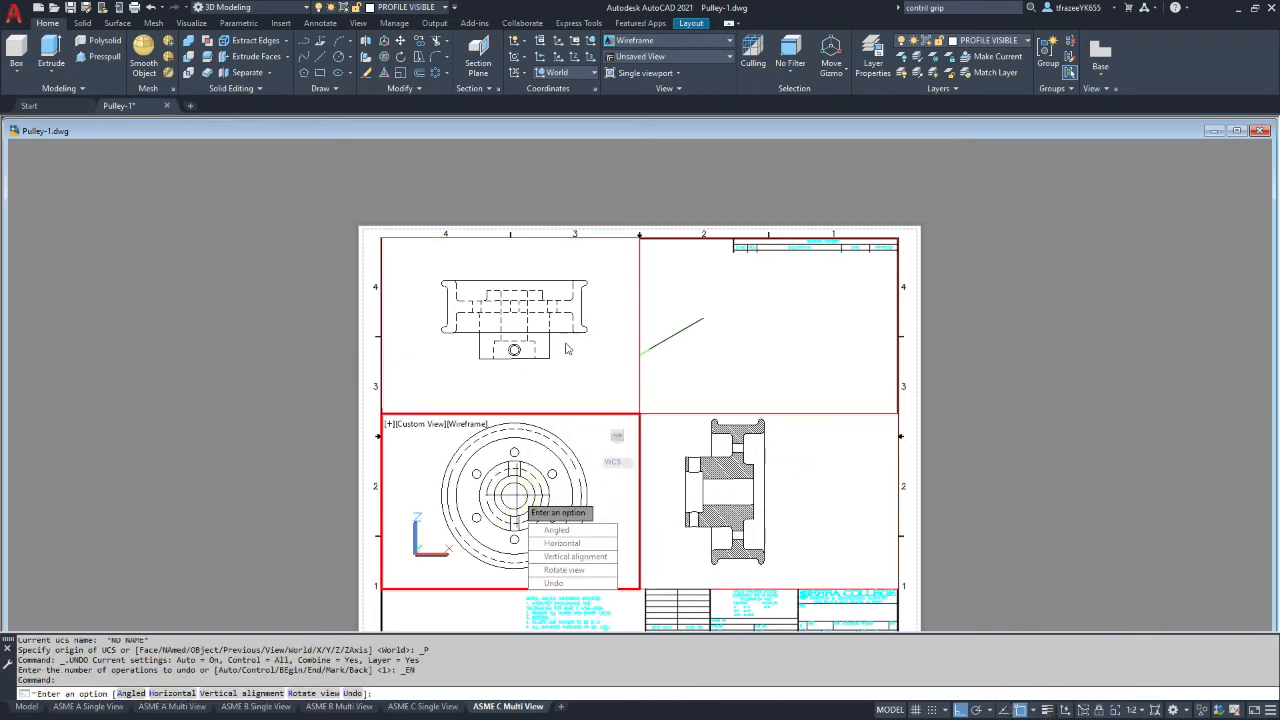
# Step: End the alignment command and lock the upper-left and lower-left viewports
pyautogui.click(590, 395)
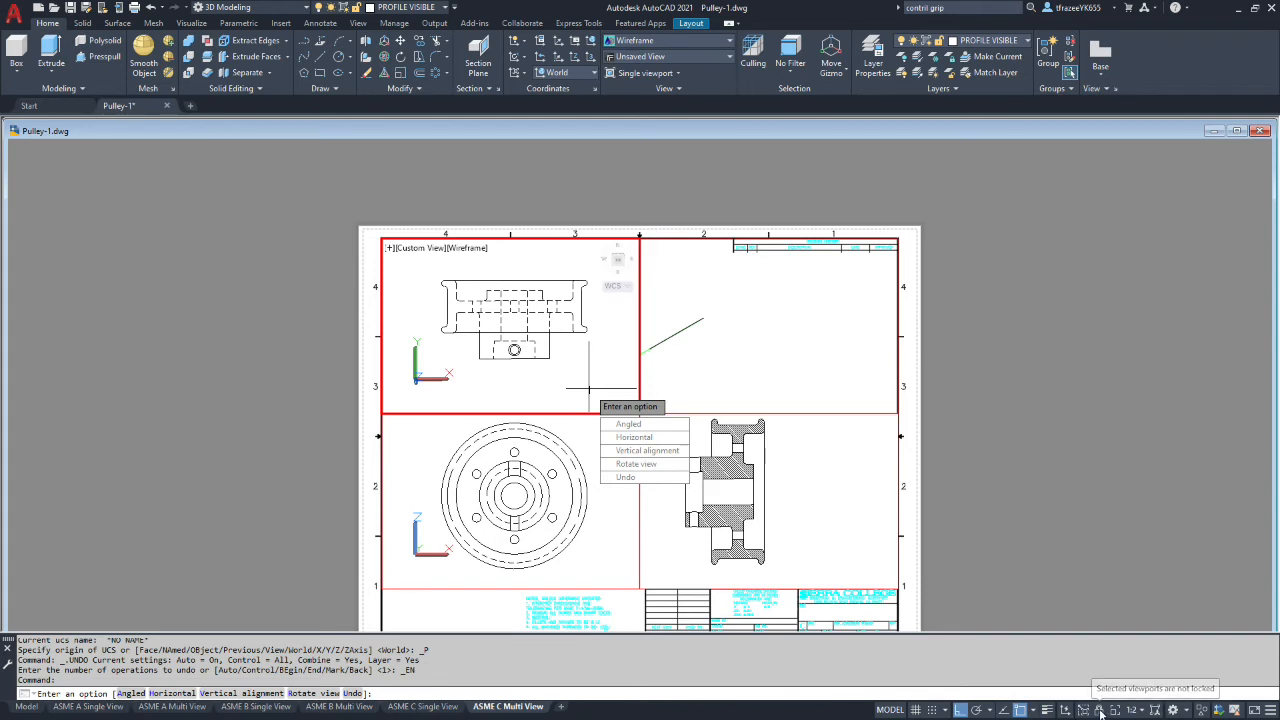
pyautogui.press('Escape')
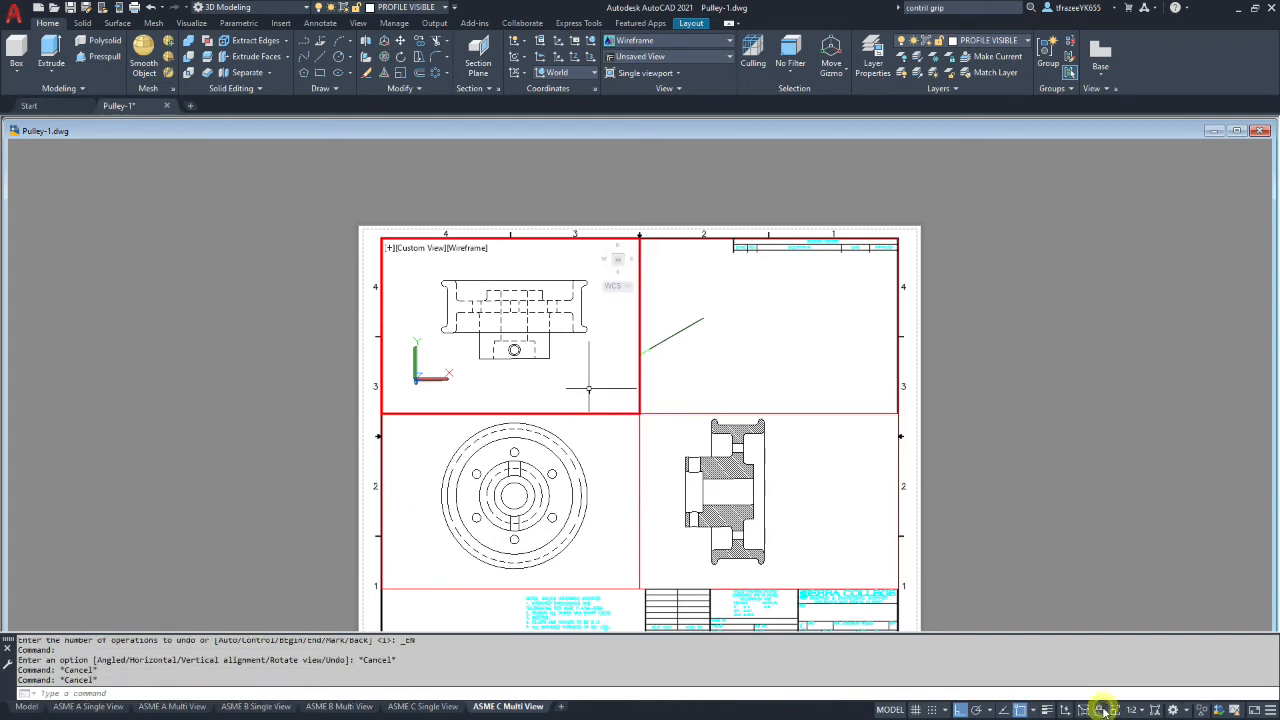
pyautogui.click(601, 555)
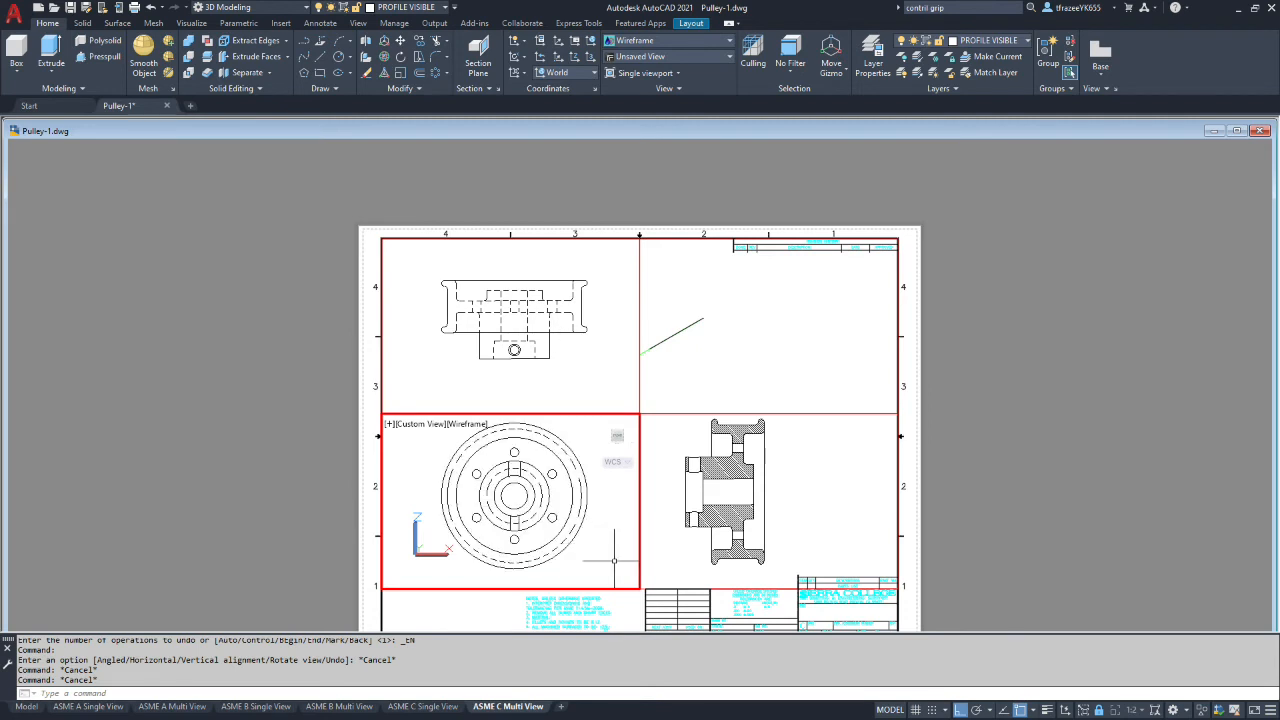
pyautogui.press('Escape')
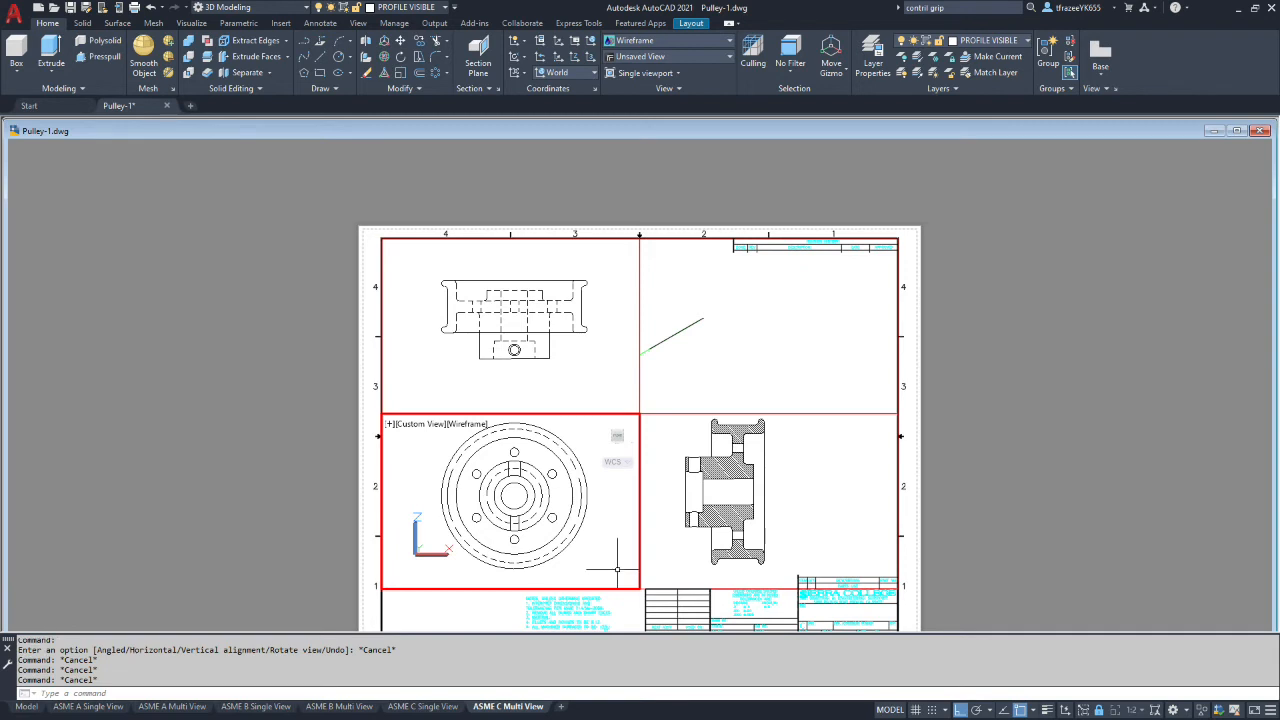
# Step: Begin a horizontal MVSETUP alignment with the Center and Midpoint object snaps enabled for picking the alignment points
pyautogui.write('mvsetup')
pyautogui.press('Return')
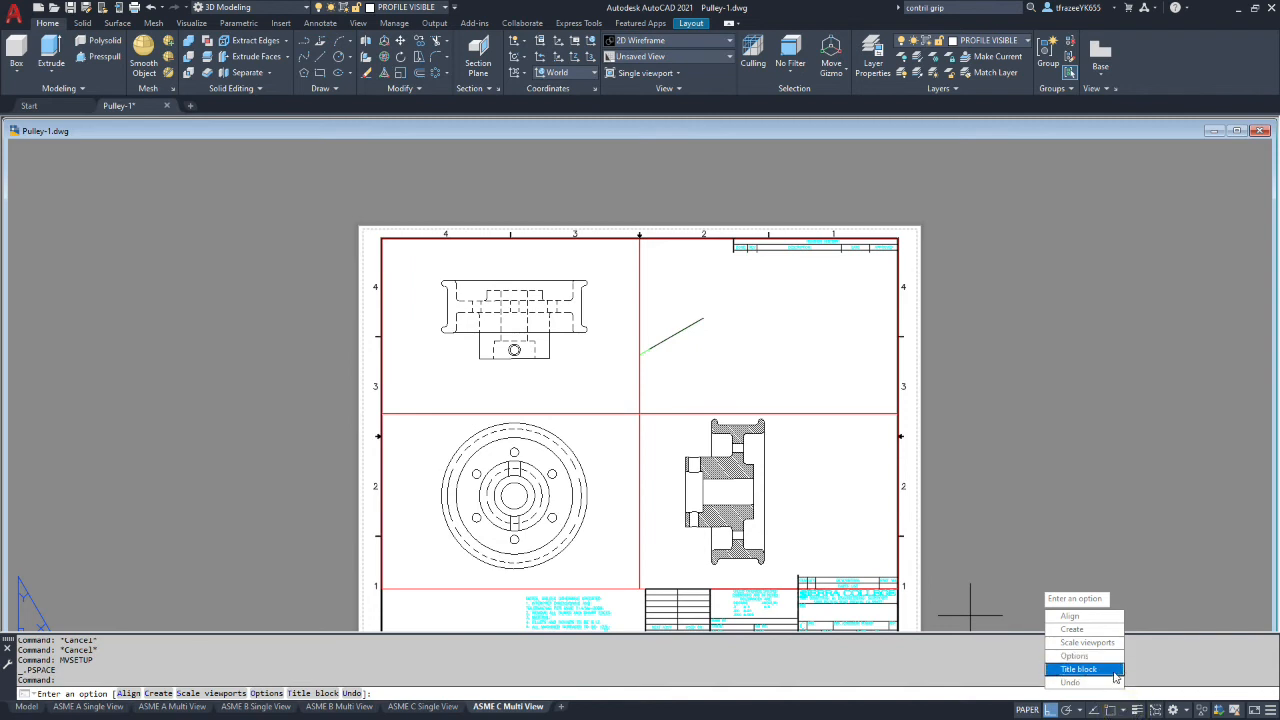
pyautogui.click(1078, 618)
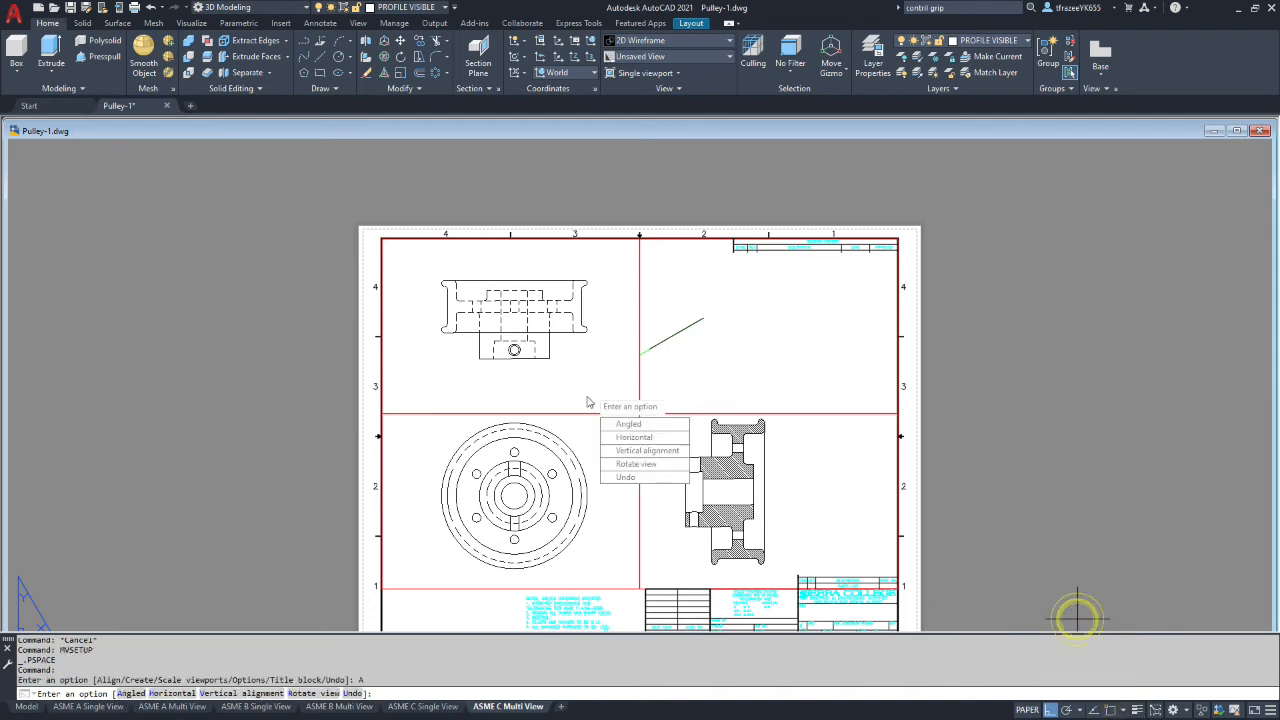
pyautogui.click(622, 434)
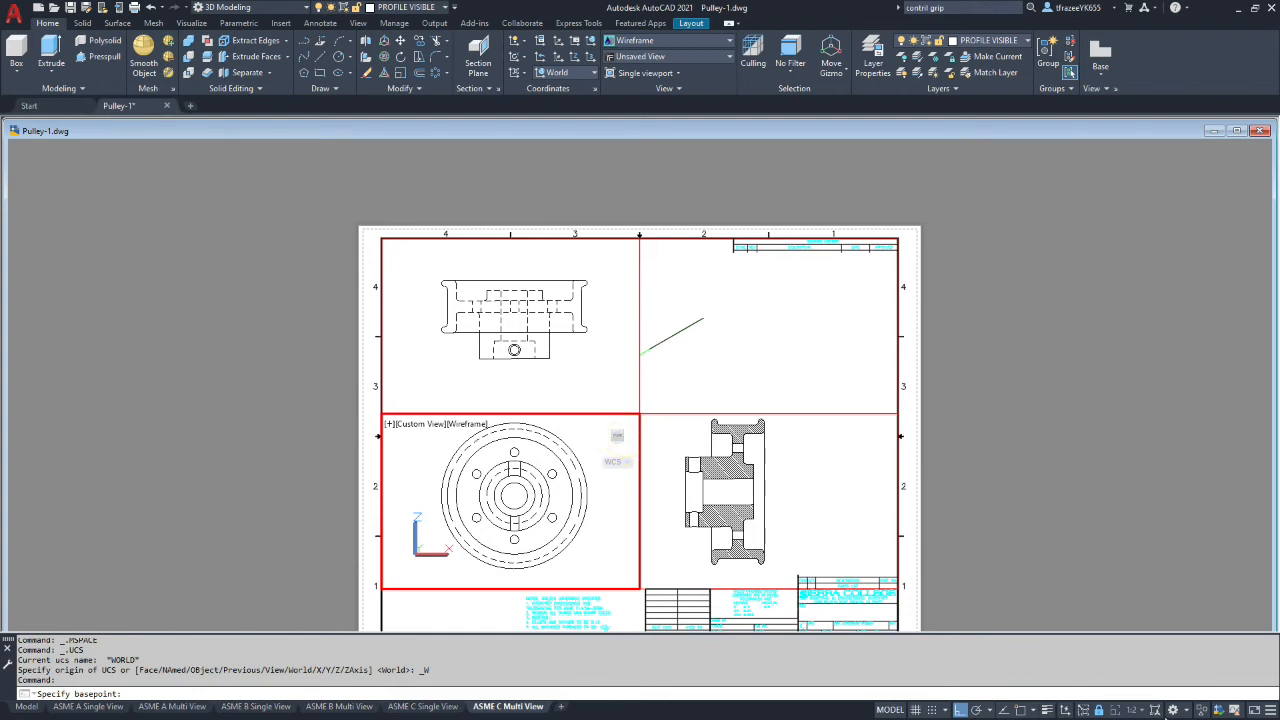
pyautogui.click(1032, 710)
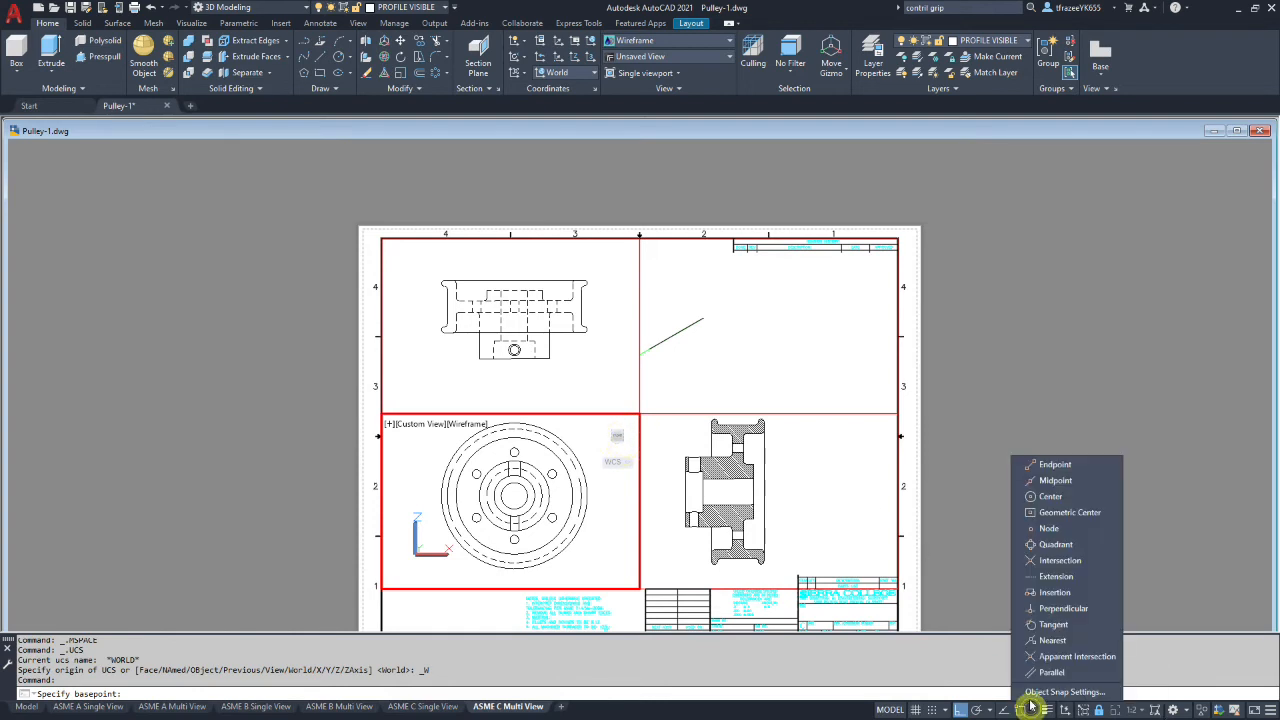
pyautogui.click(1050, 497)
pyautogui.click(1052, 480)
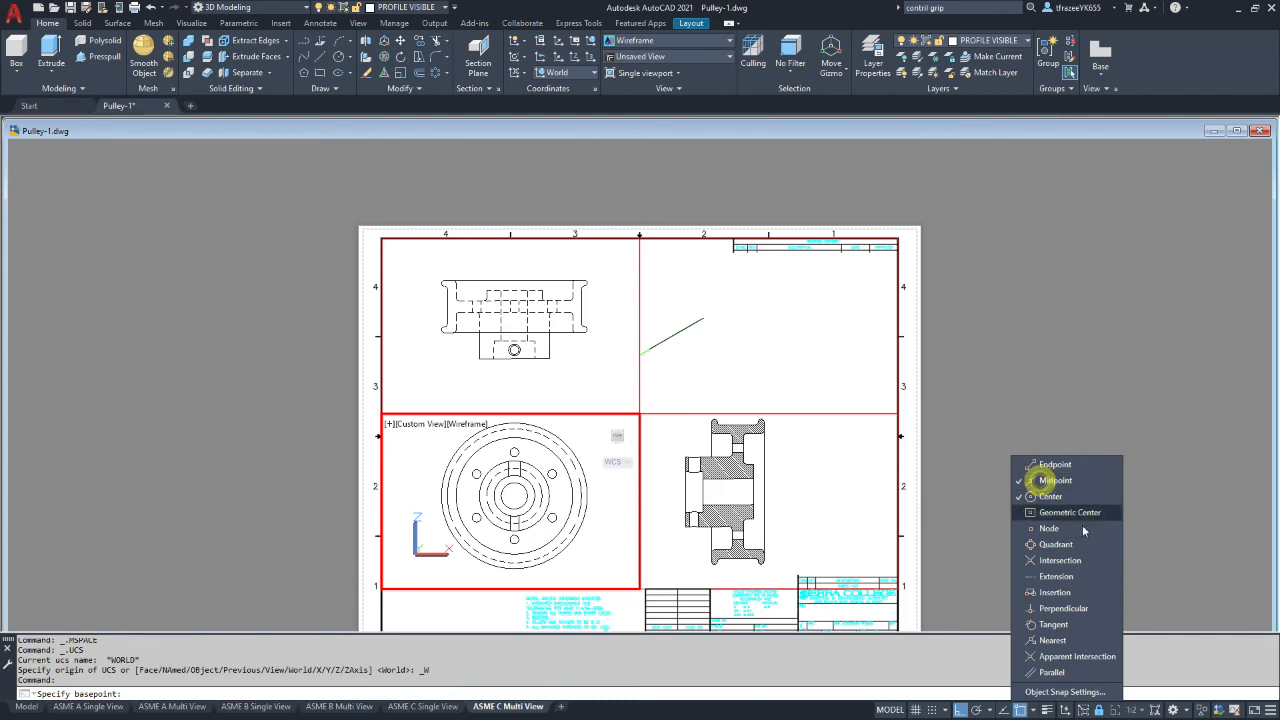
# Step: Align the section view horizontally from the front view's bore centre to the midpoint of the section's hub end edge, and lock the section viewport
pyautogui.click(768, 512)
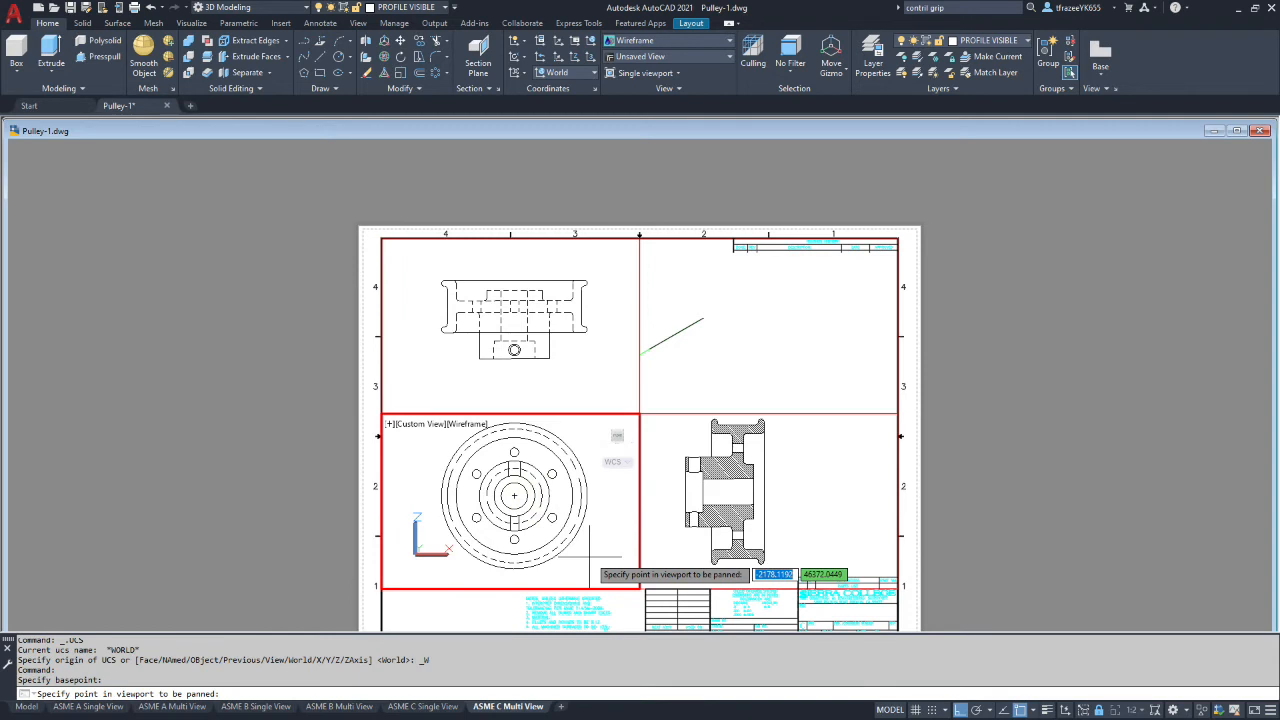
pyautogui.click(670, 495)
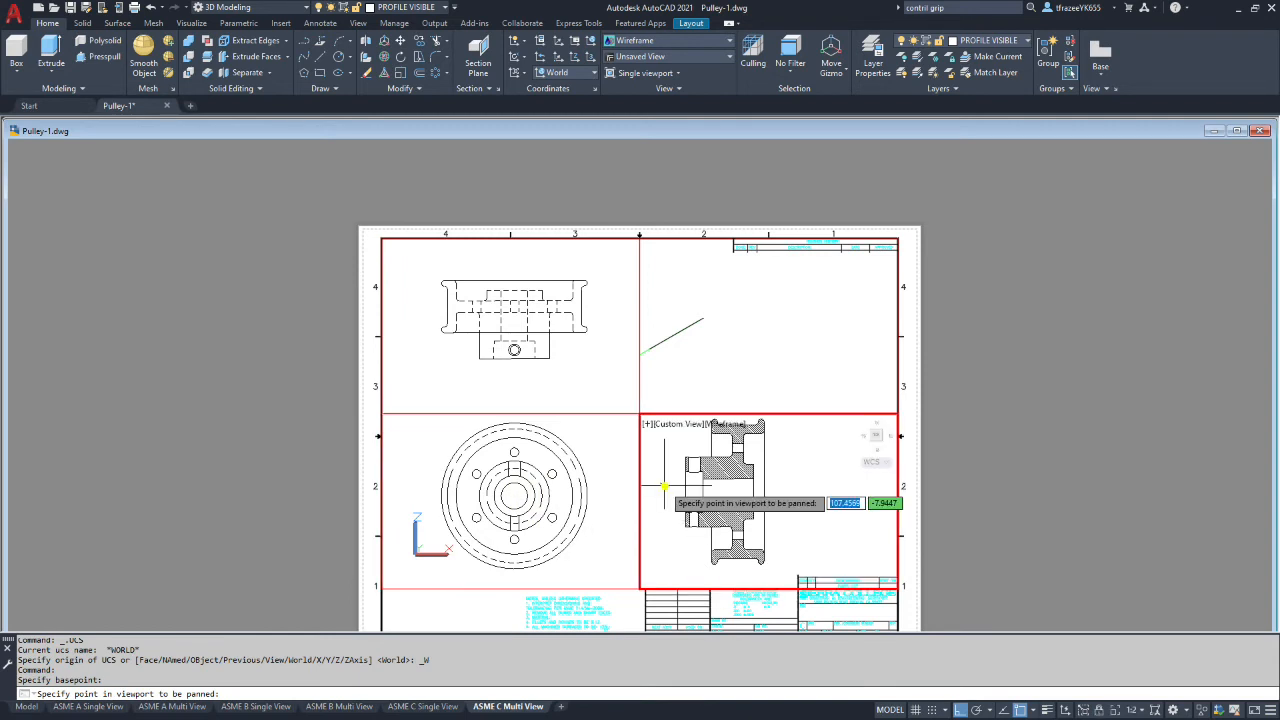
pyautogui.click(662, 488)
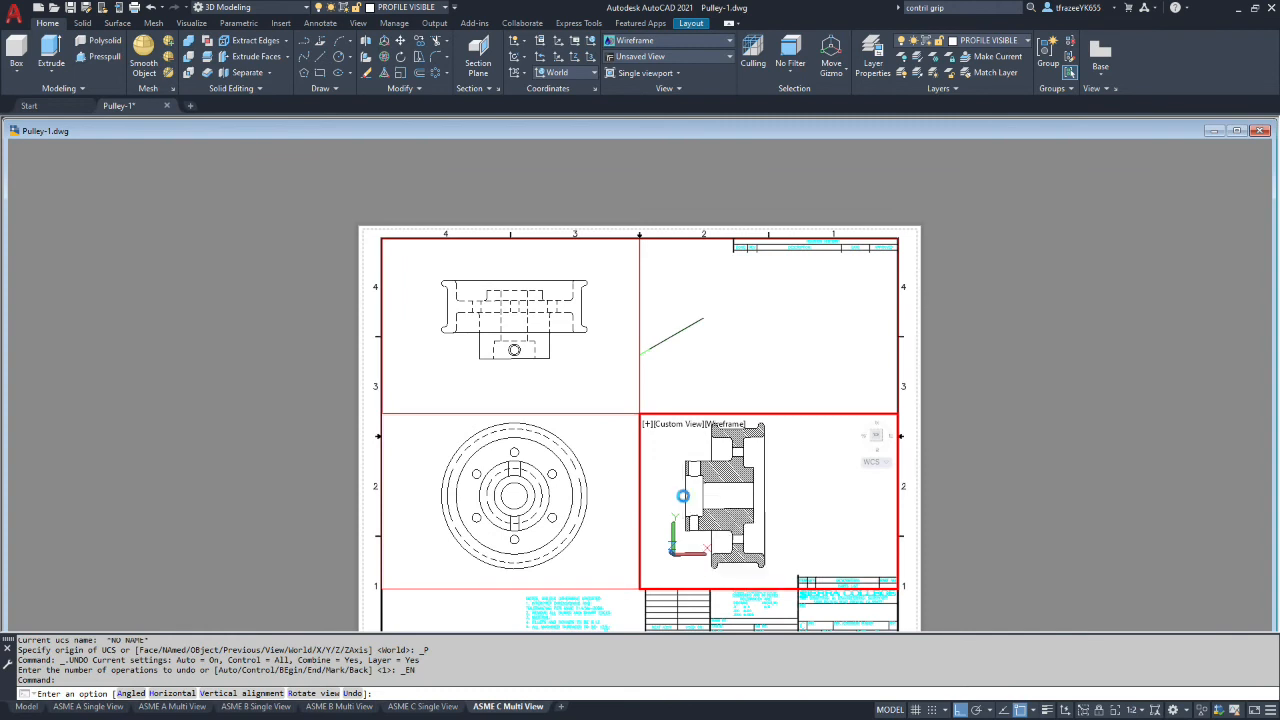
pyautogui.press('Return')
pyautogui.press('Return')
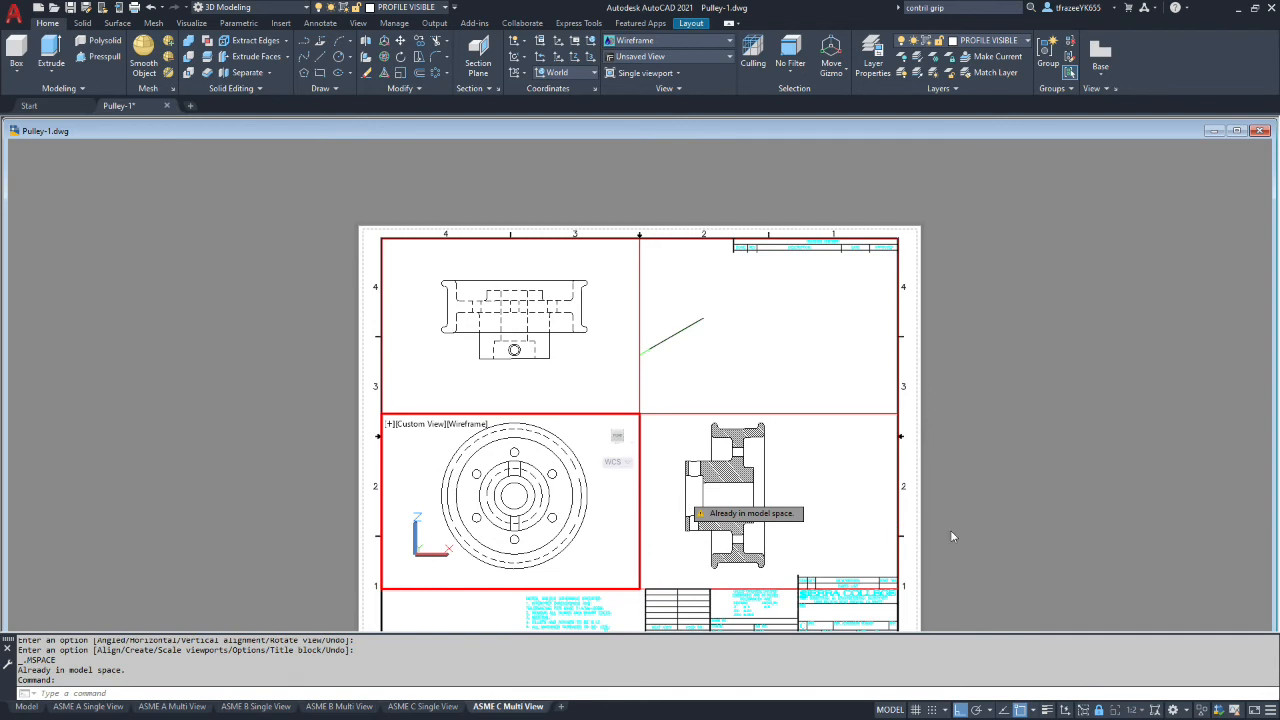
pyautogui.press('Escape')
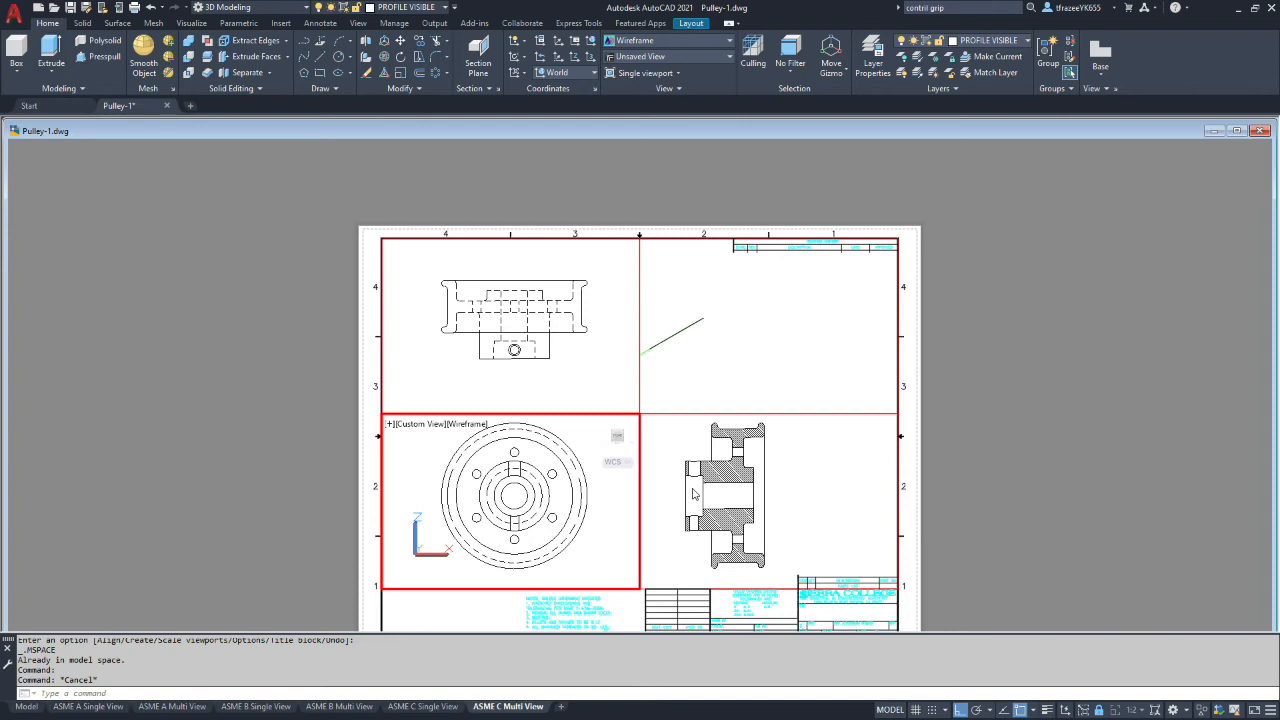
pyautogui.click(798, 474)
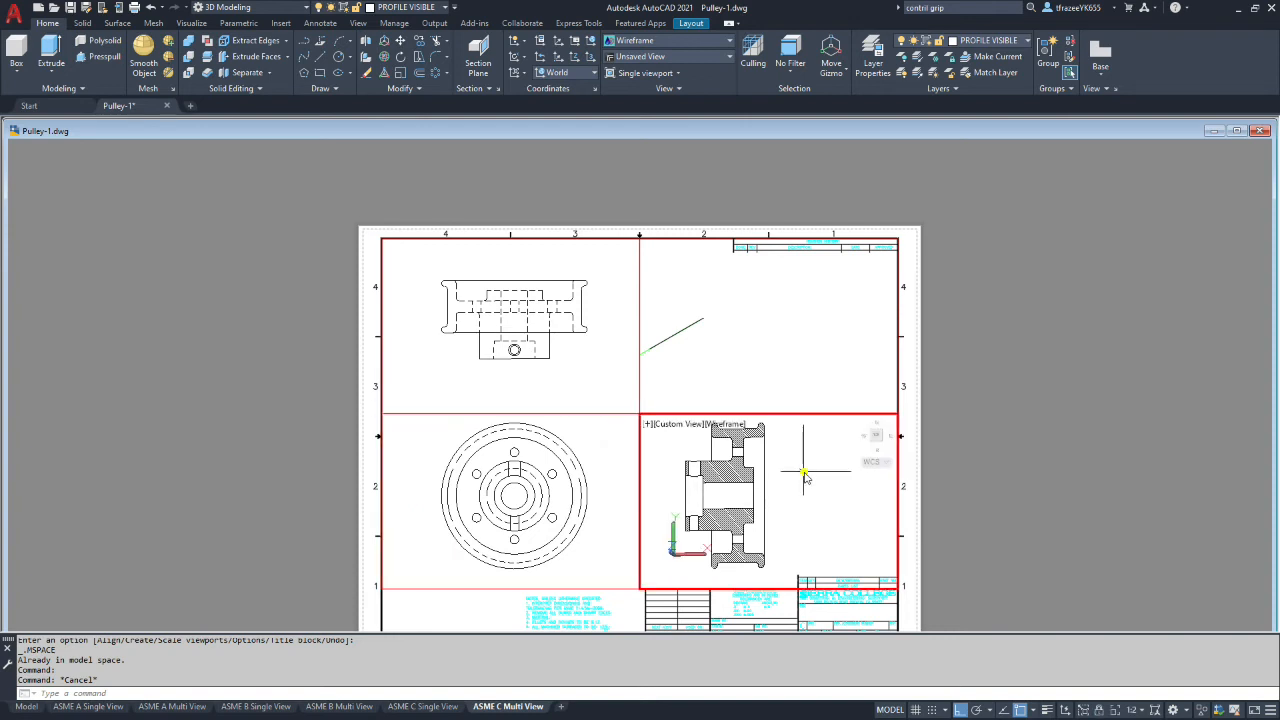
pyautogui.click(1099, 710)
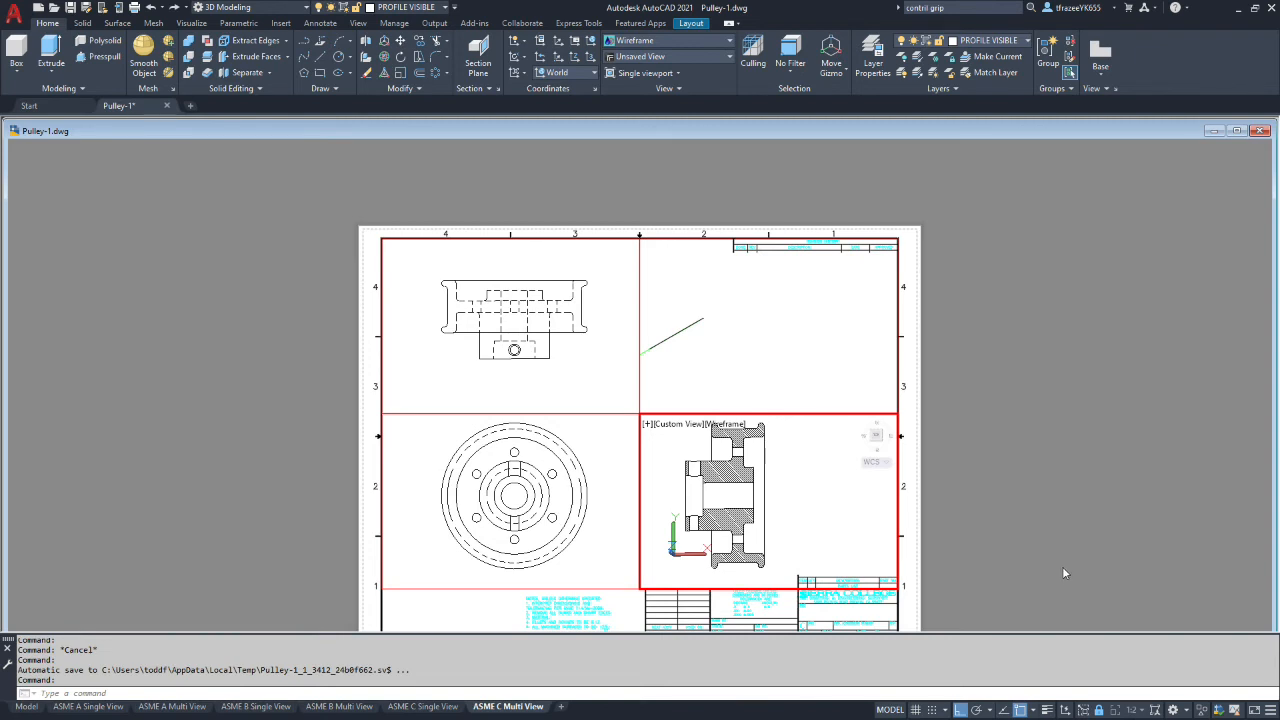
# Step: Keep PSLTSCALE at 1 and set the global linetype scale (LTSCALE) to 0.5
pyautogui.write('tsc')
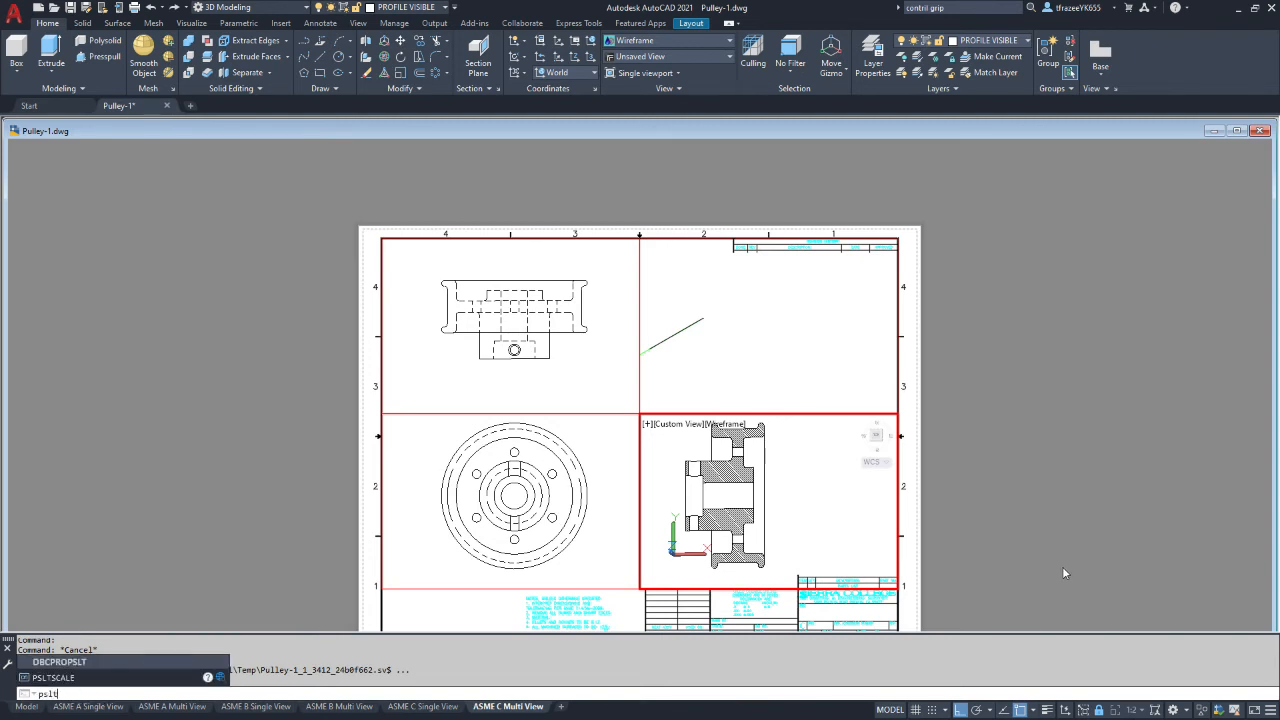
pyautogui.press('Return')
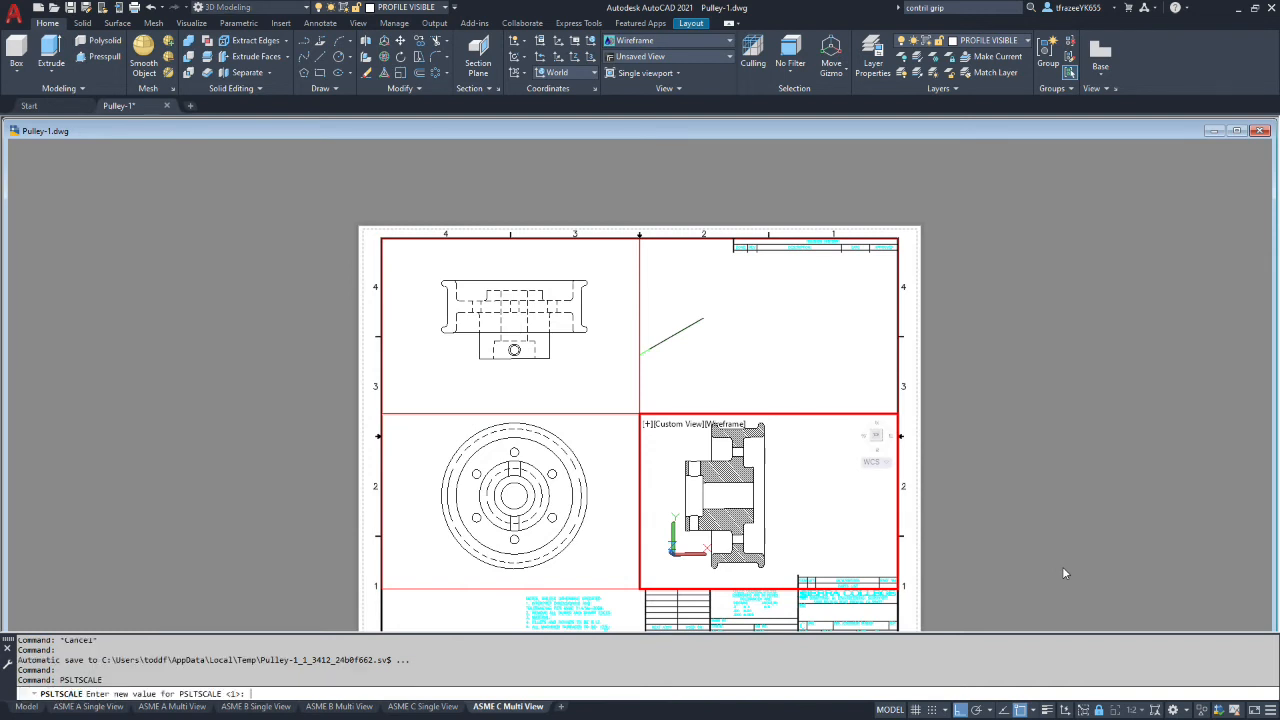
pyautogui.press('Return')
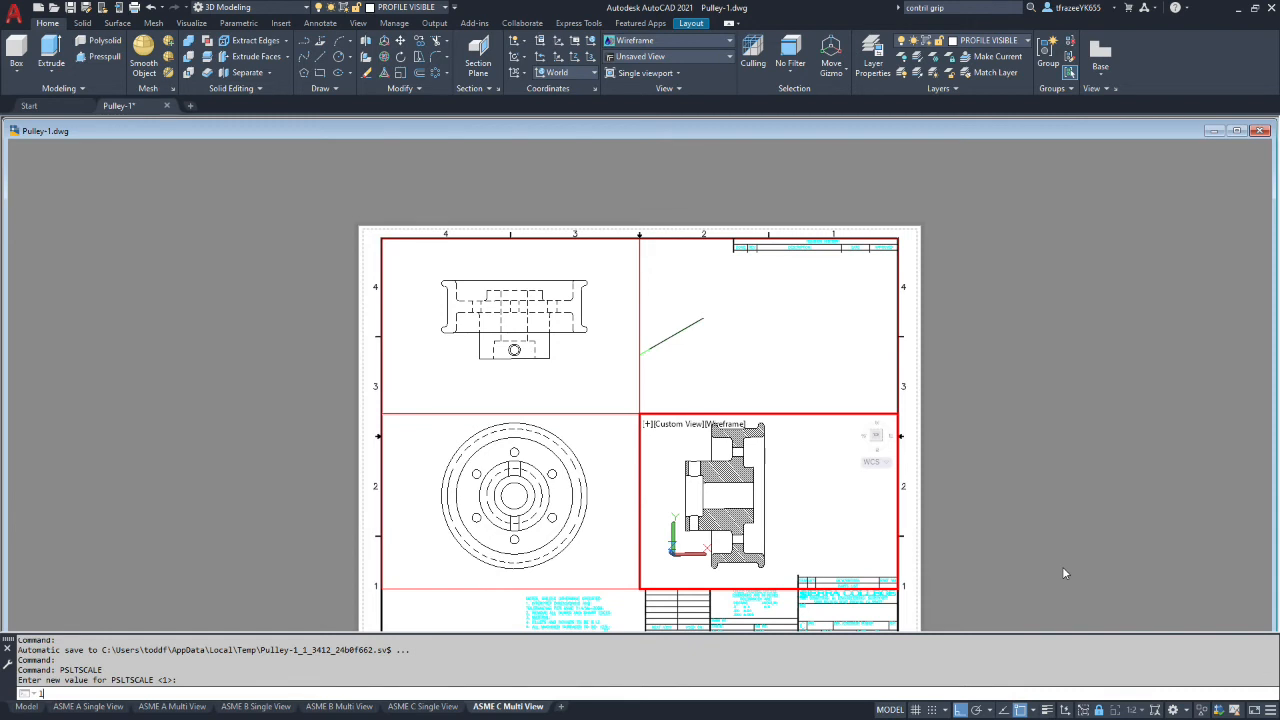
pyautogui.press('Return')
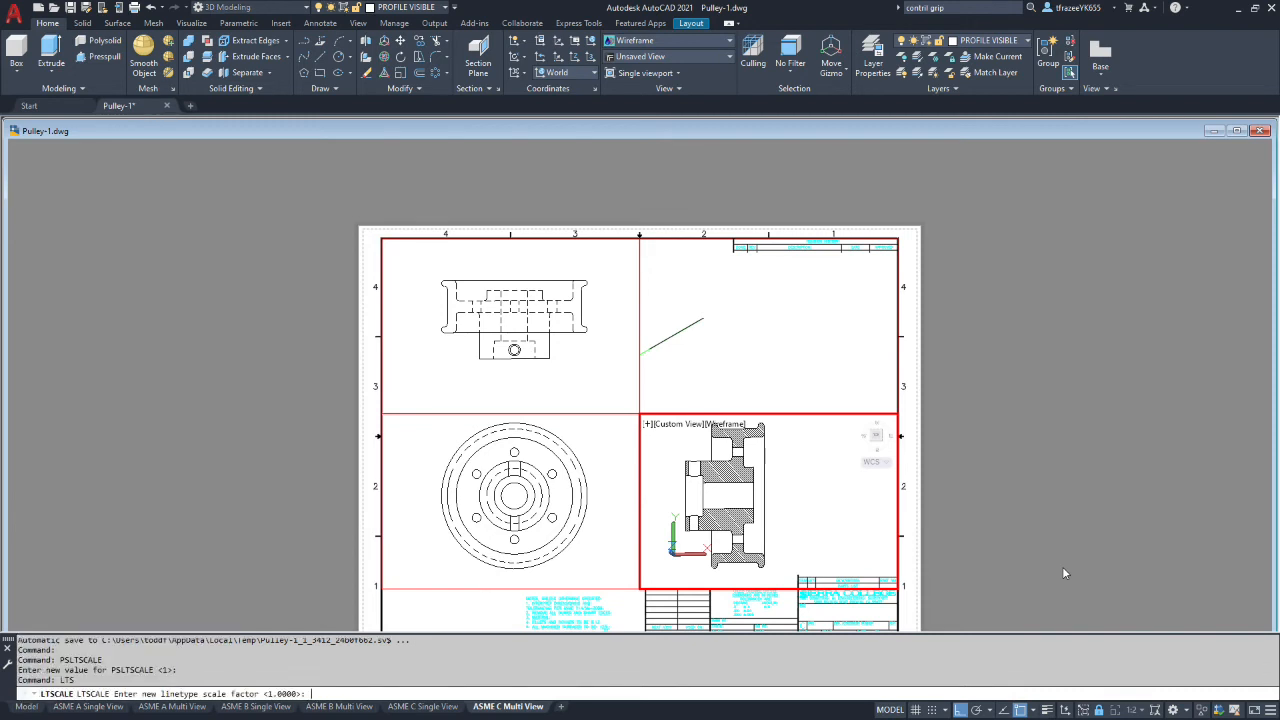
pyautogui.write('.5')
pyautogui.press('Return')
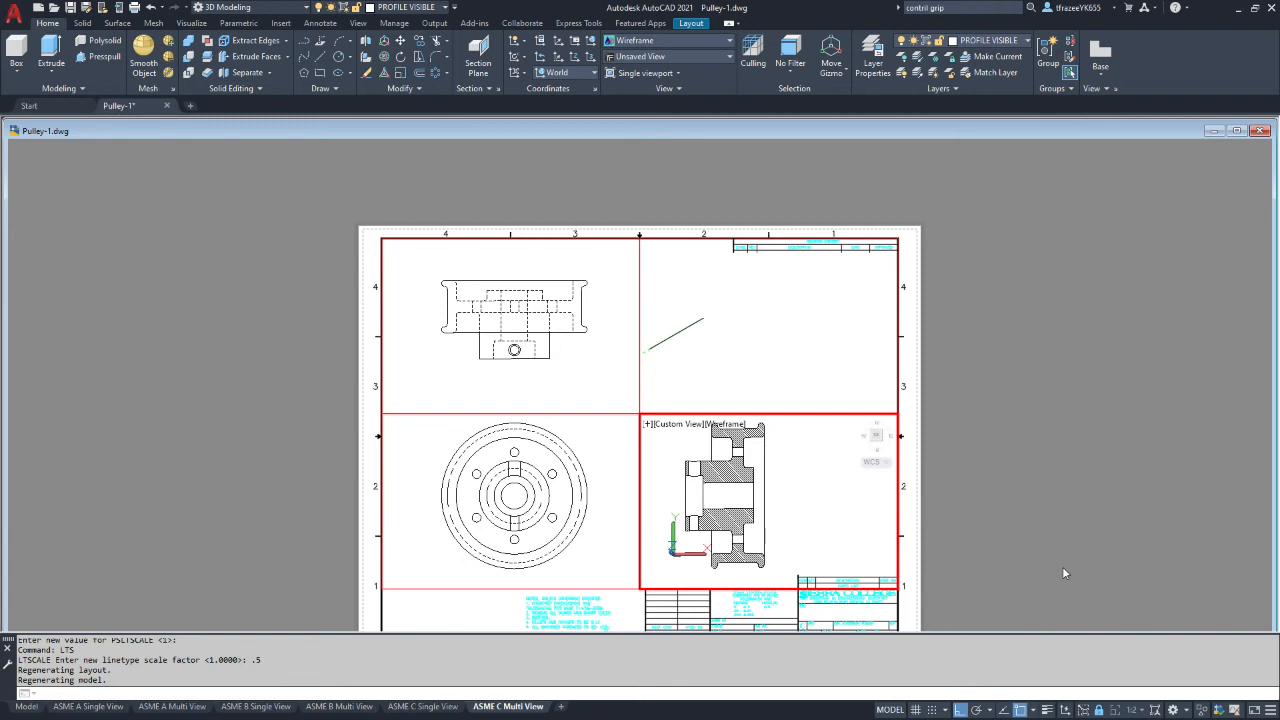
# Step: Explode the top view block in the upper-left viewport with XPLODE, using the LWeight option set to bylayer
pyautogui.click(586, 452)
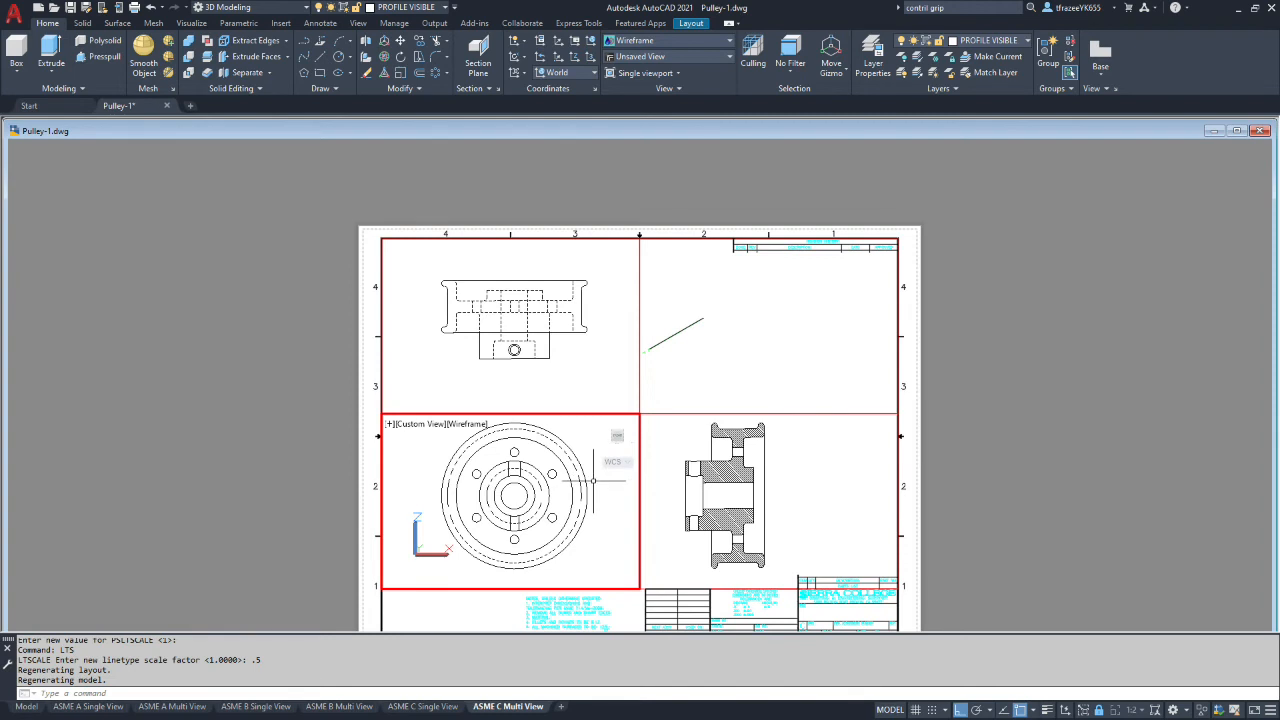
pyautogui.write('XPLODE')
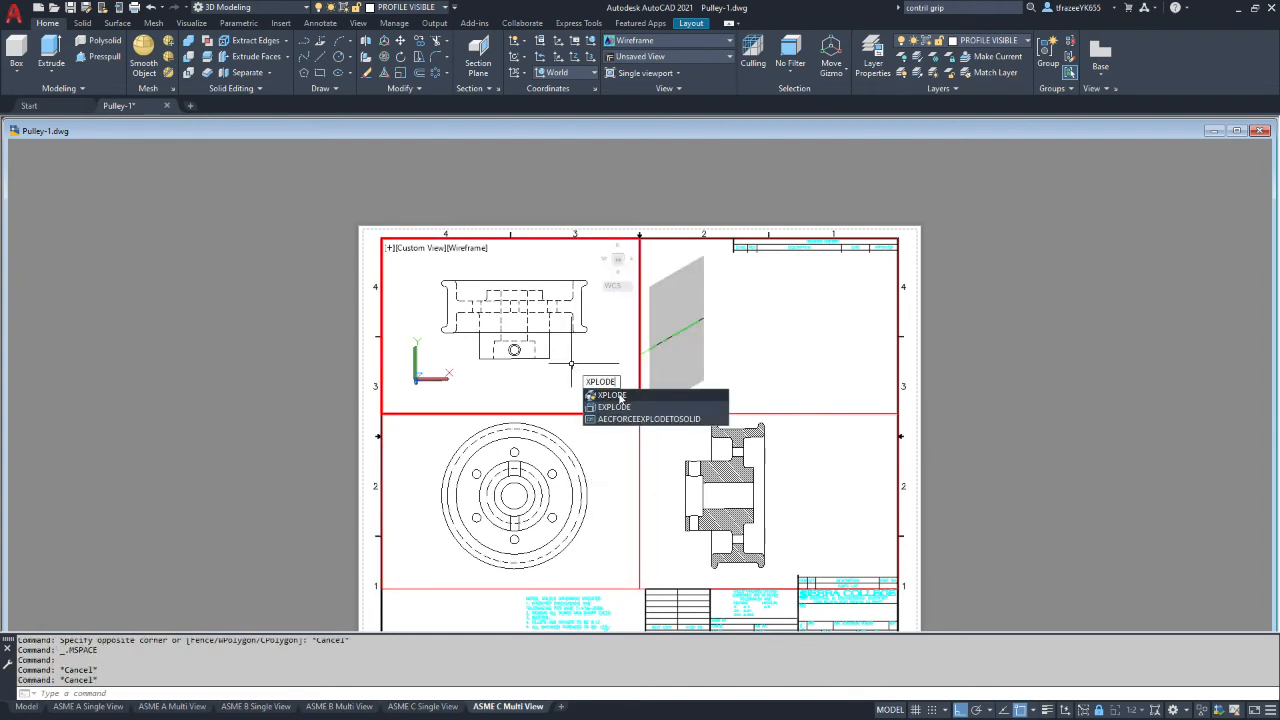
pyautogui.click(613, 394)
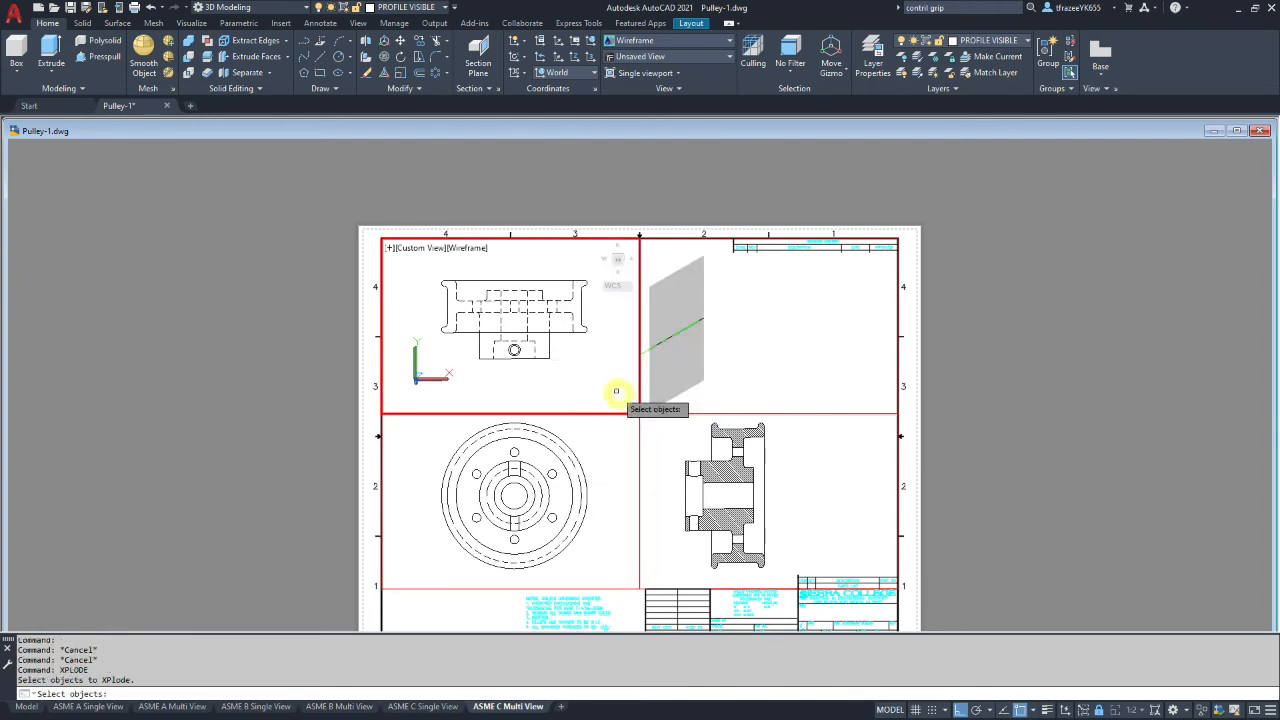
pyautogui.click(566, 331)
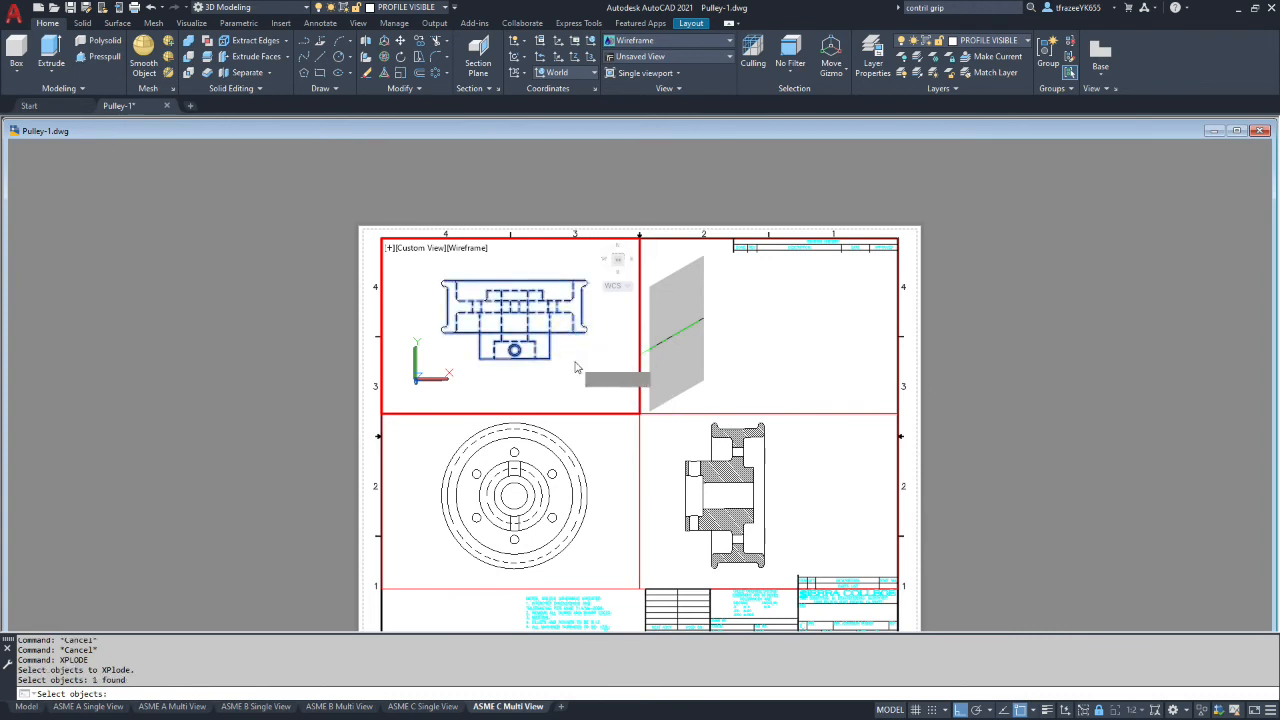
pyautogui.press('Return')
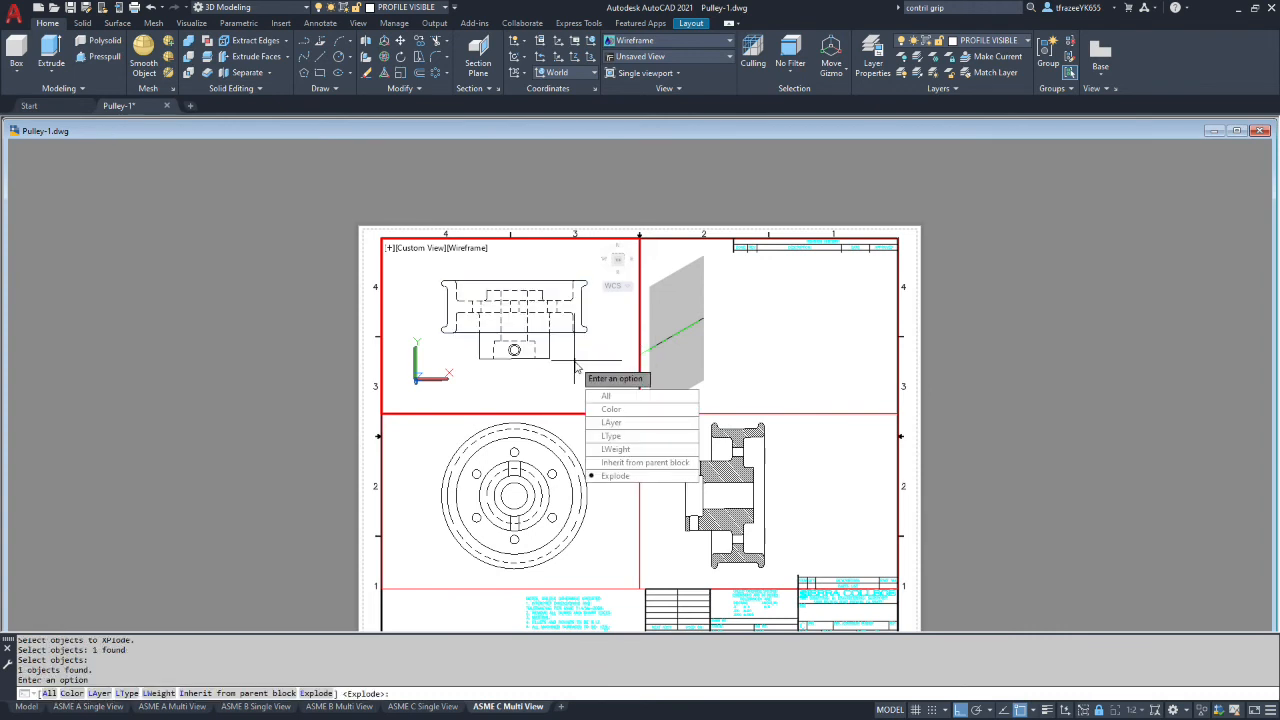
pyautogui.click(616, 450)
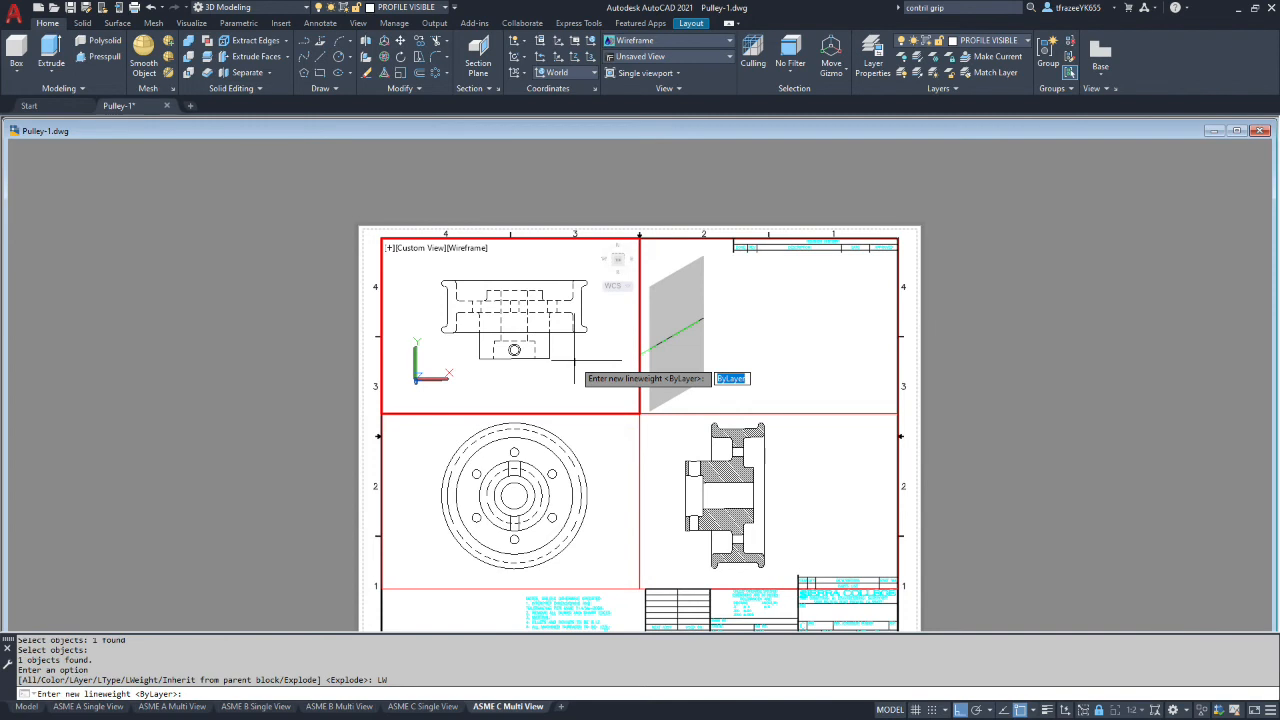
pyautogui.write('bylayer')
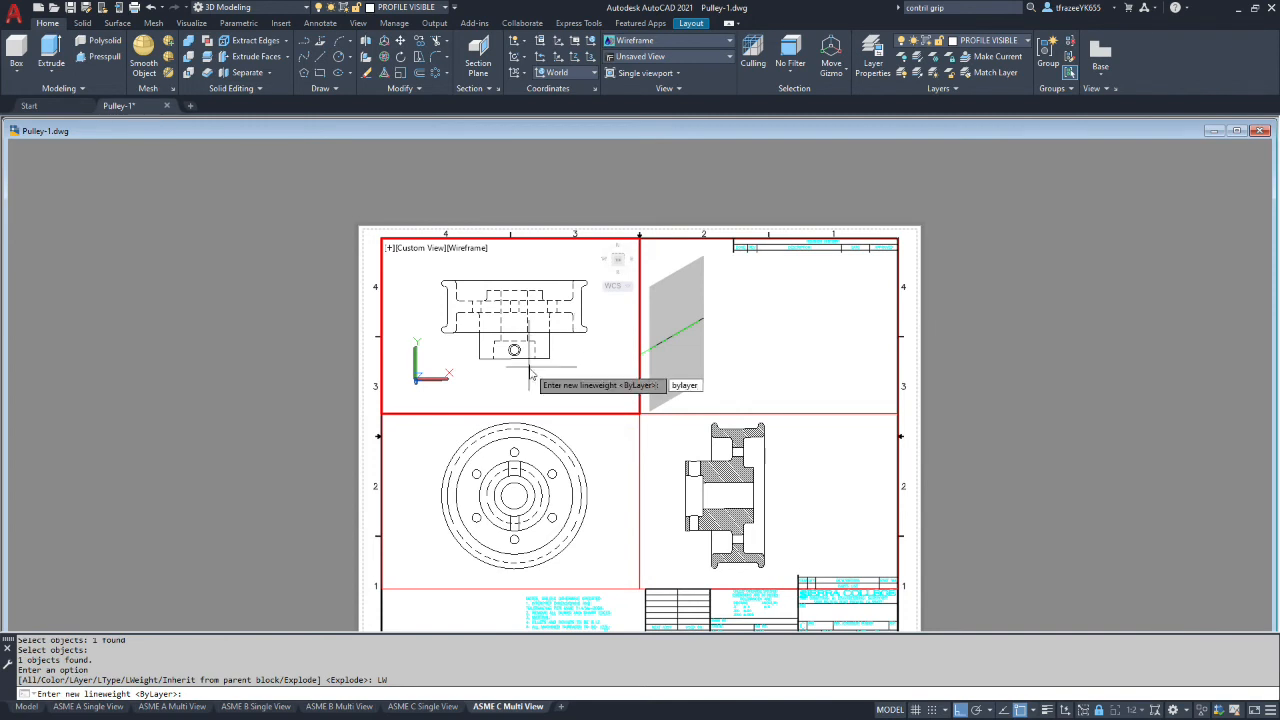
pyautogui.press('Return')
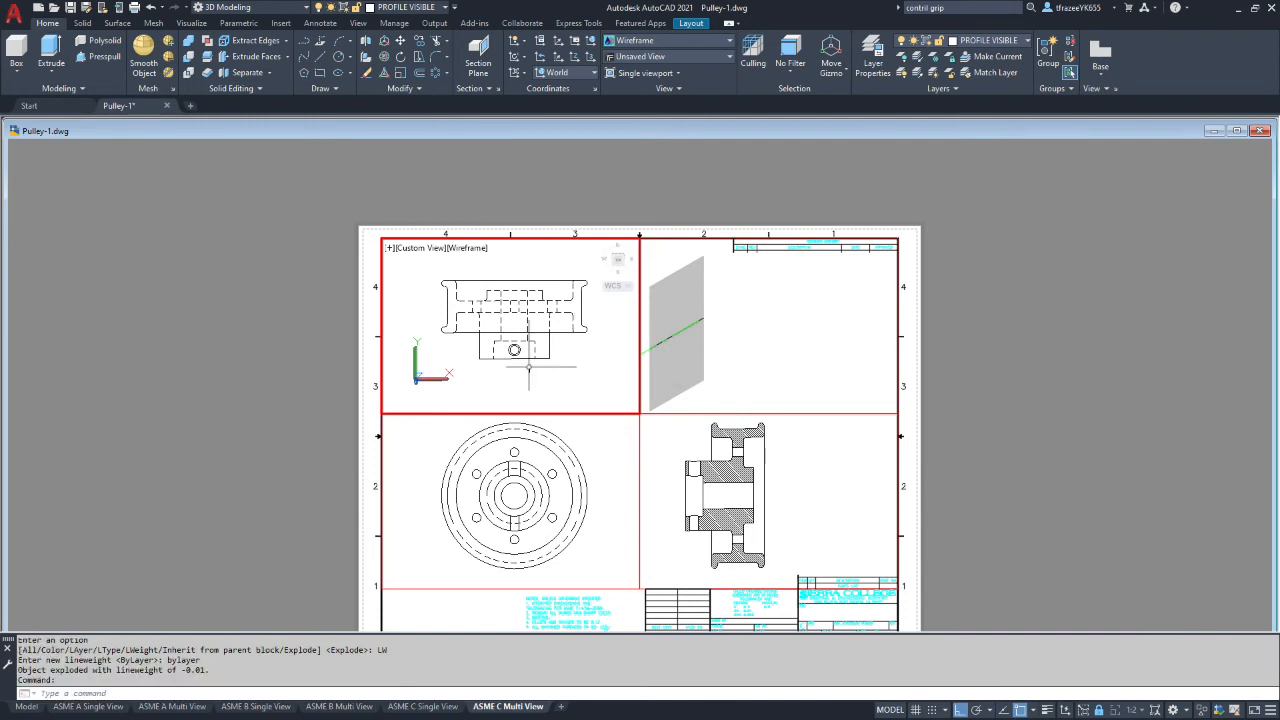
# Step: Select the bore, web and rim dashed lines crossing the middle of the top view and assign them to the HIDDEN LINES layer
pyautogui.scroll(4, 609, 293)
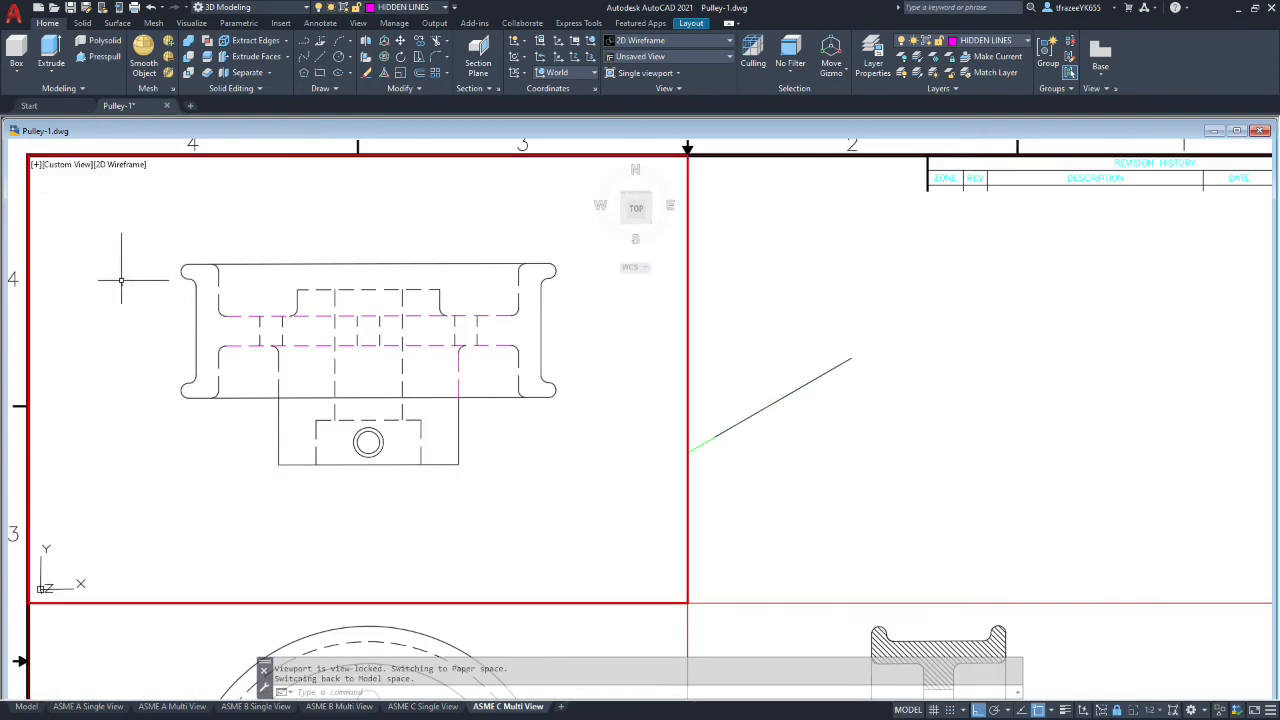
pyautogui.moveTo(532, 387)
pyautogui.mouseDown()
pyautogui.moveTo(457, 323)
pyautogui.moveTo(209, 277)
pyautogui.moveTo(399, 248)
pyautogui.mouseUp()
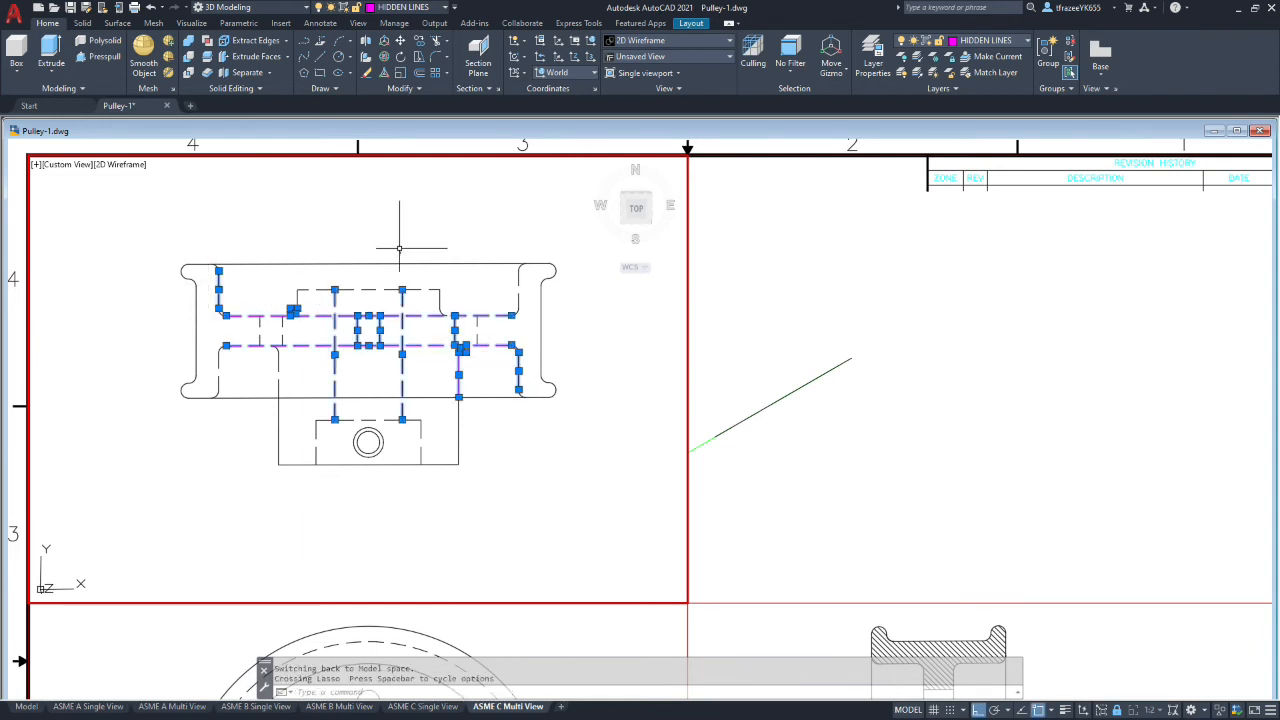
pyautogui.click(1027, 44)
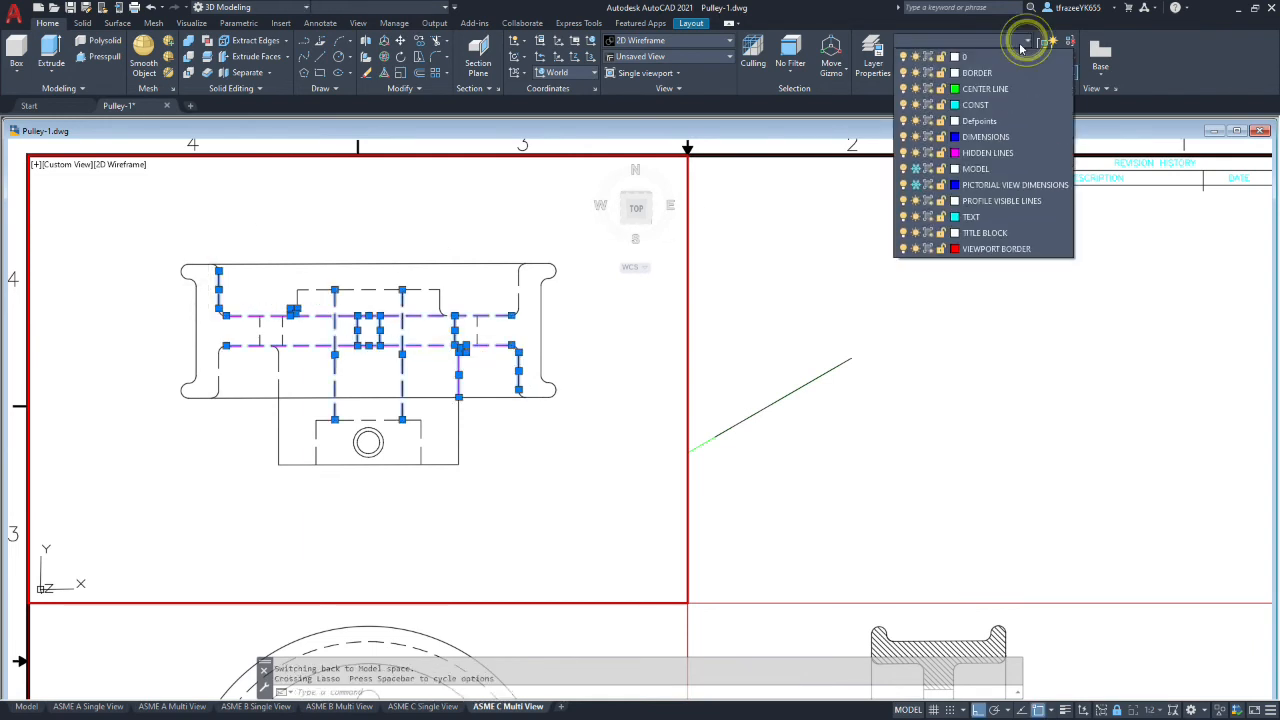
pyautogui.click(965, 160)
pyautogui.click(620, 429)
pyautogui.press('Escape')
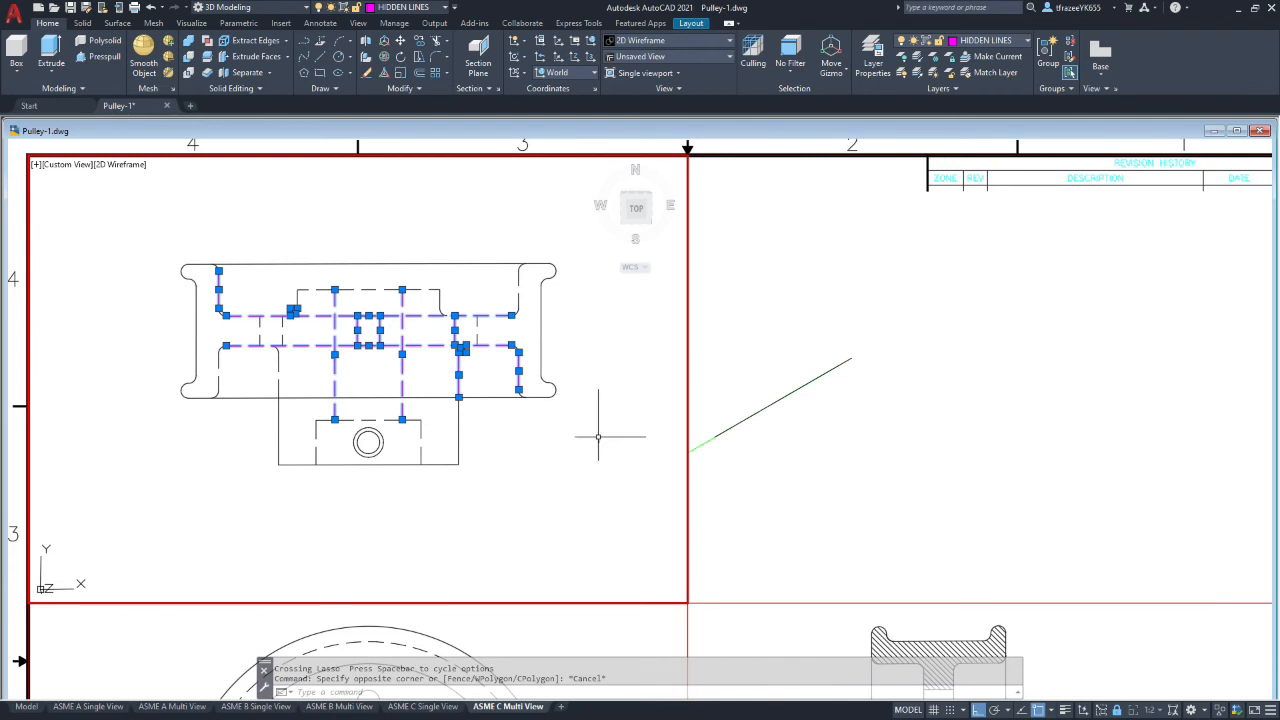
# Step: Assign the dashed lines outlining the recess around the small hole in the top view's hub to the HIDDEN LINES layer
pyautogui.click(445, 455)
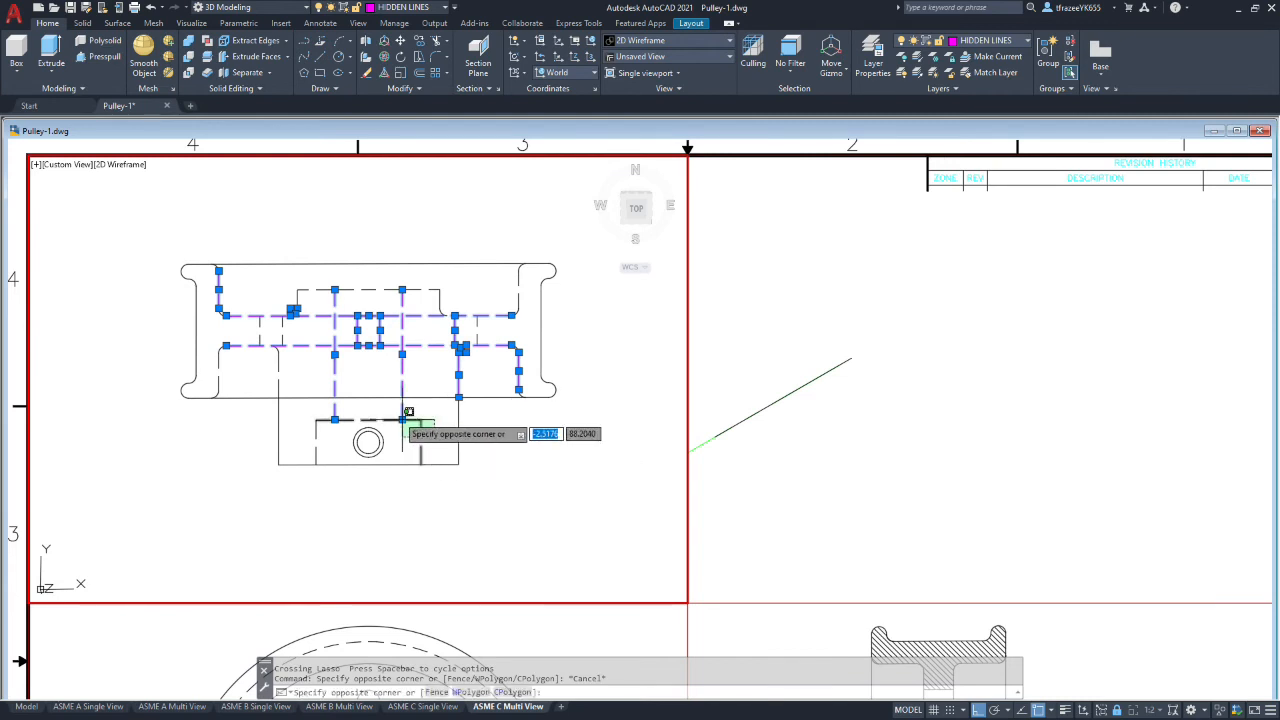
pyautogui.click(409, 414)
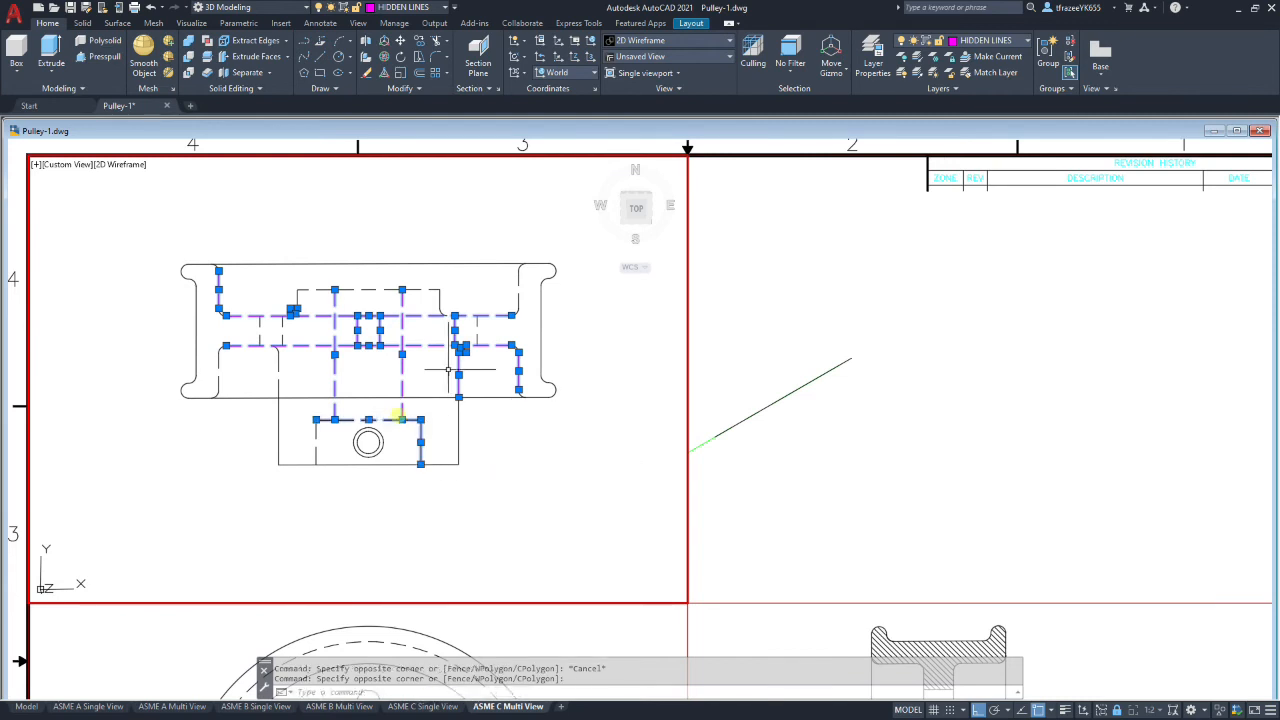
pyautogui.click(1031, 40)
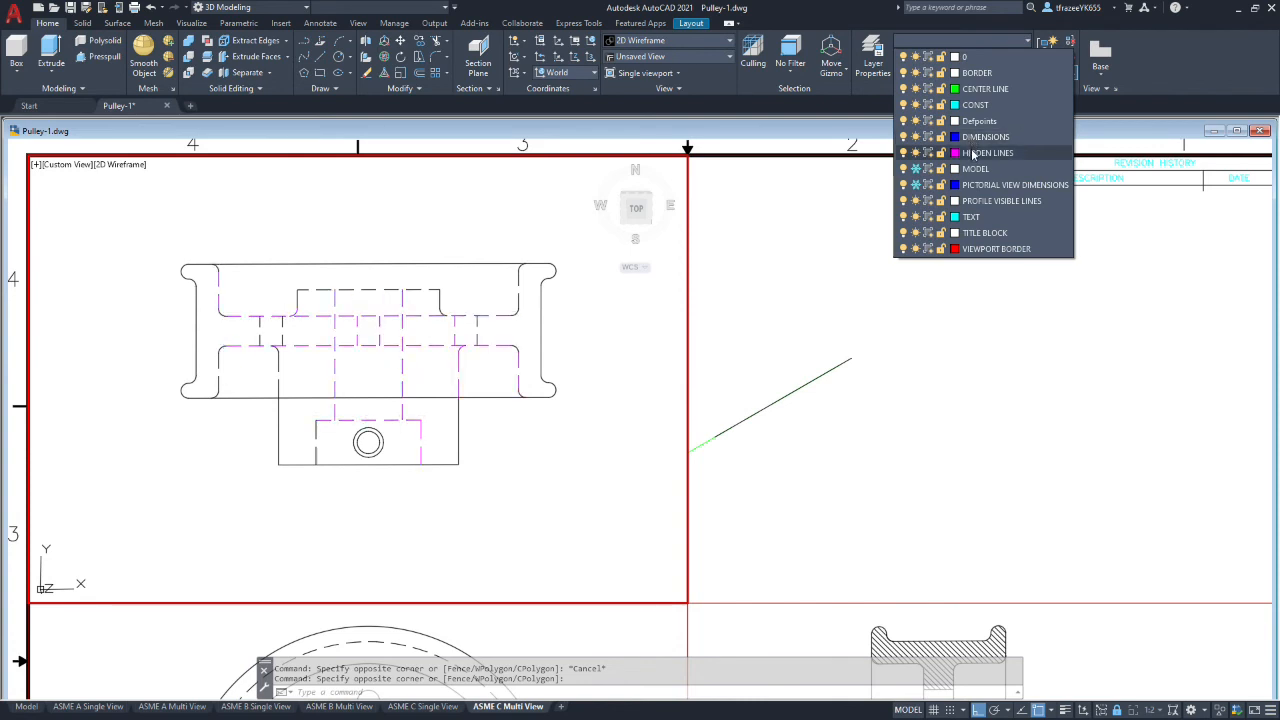
pyautogui.click(973, 153)
pyautogui.click(331, 437)
pyautogui.click(302, 422)
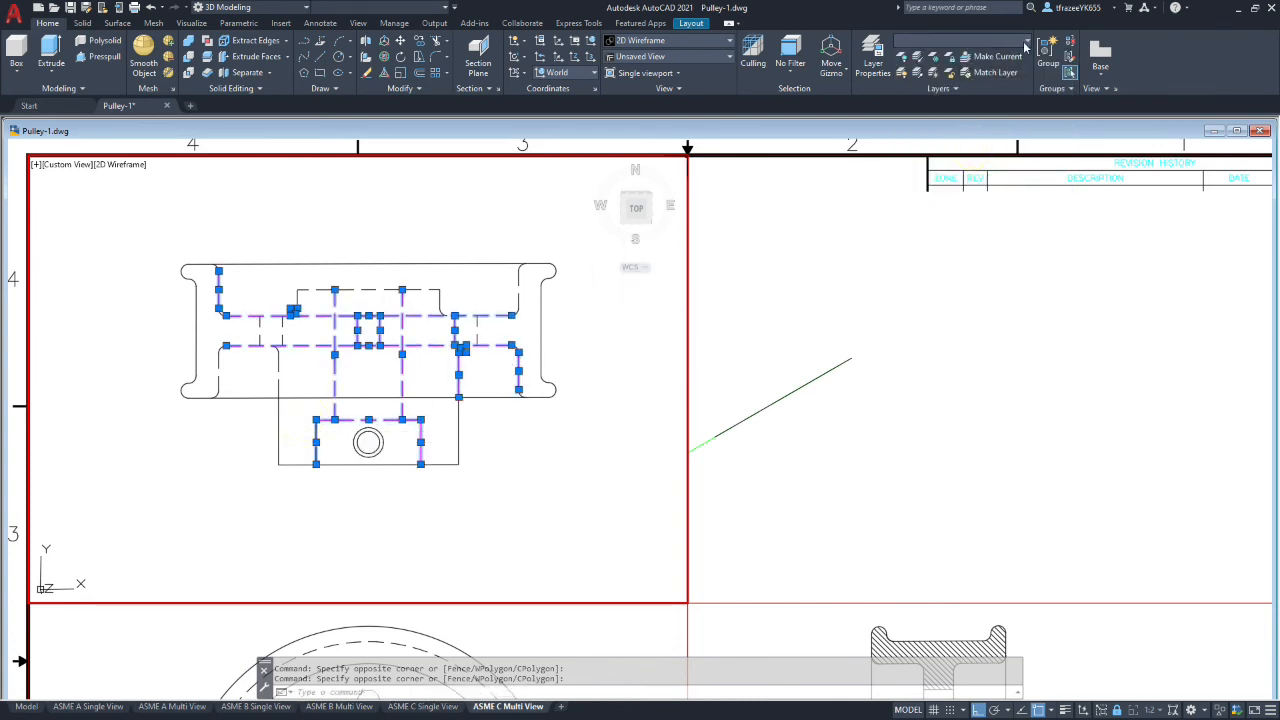
pyautogui.click(1025, 42)
pyautogui.click(977, 153)
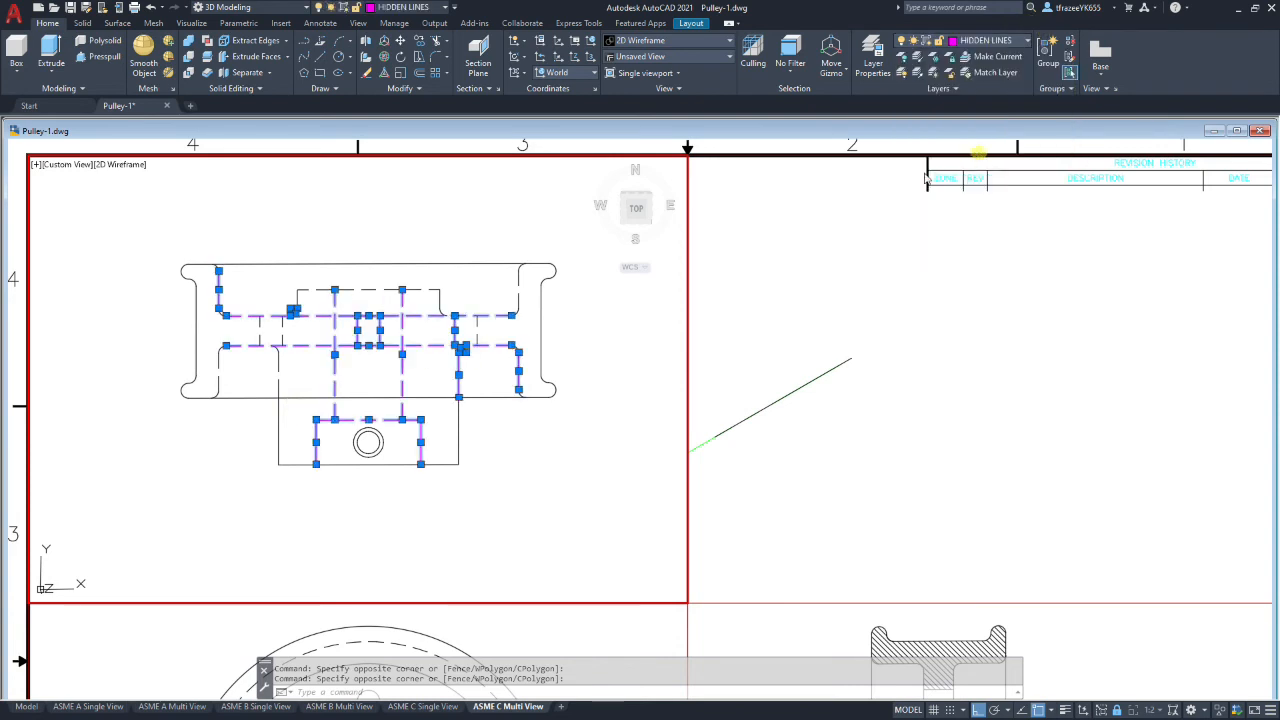
# Step: Assign the dashed lines of the top view's left web hole, left hub side and lower-left rim recess to the HIDDEN LINES layer
pyautogui.click(307, 385)
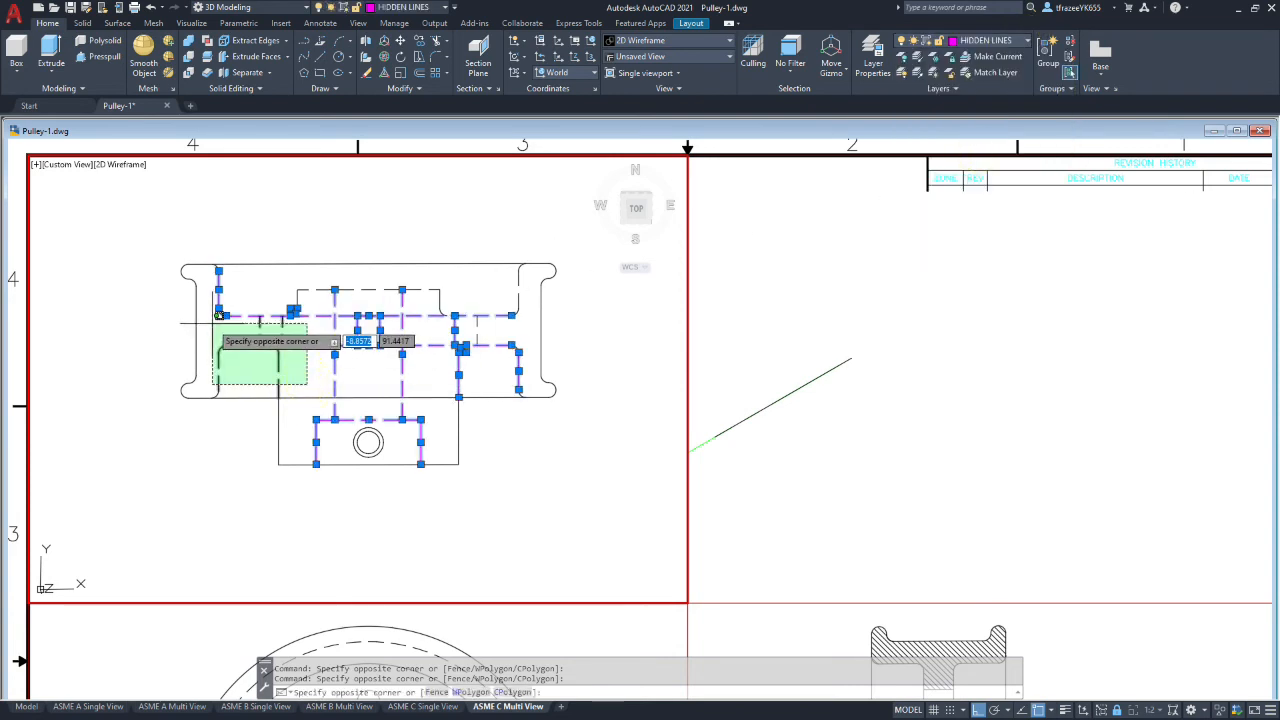
pyautogui.click(218, 316)
pyautogui.click(1025, 43)
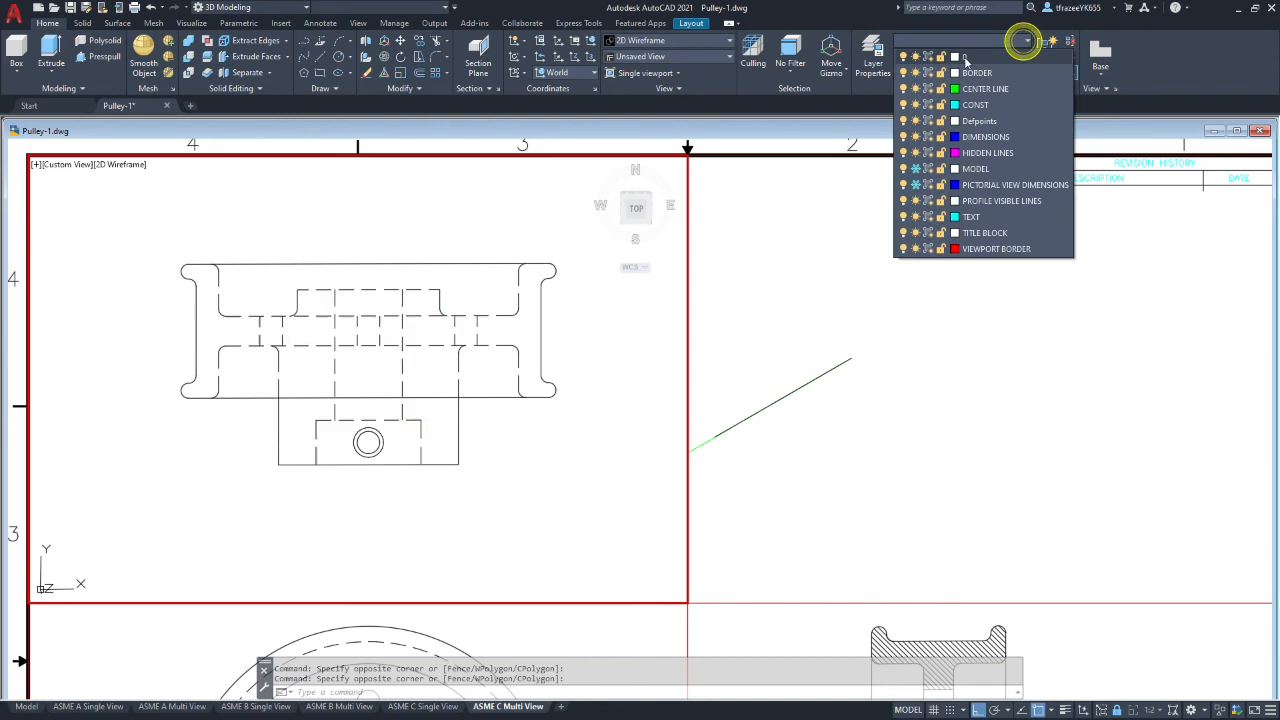
pyautogui.click(975, 153)
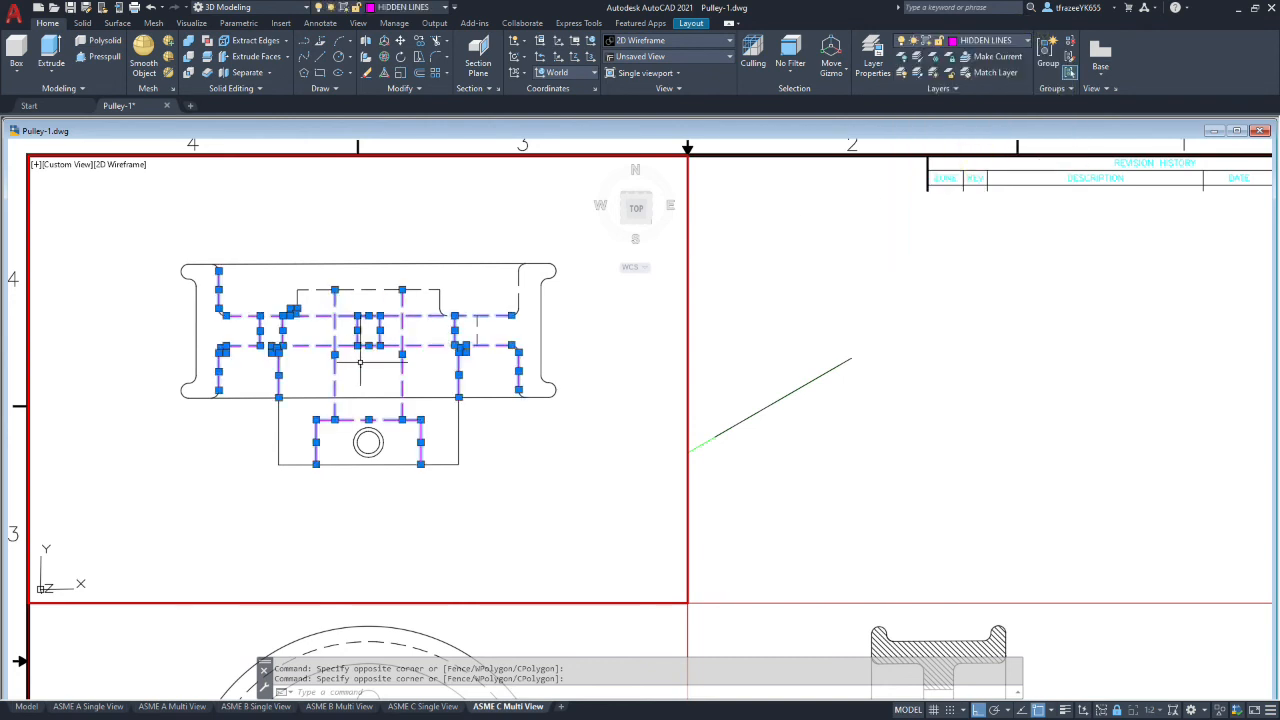
# Step: Assign the dashed lines of the top view's right web hole and upper-right rim recess to the HIDDEN LINES layer
pyautogui.click(527, 313)
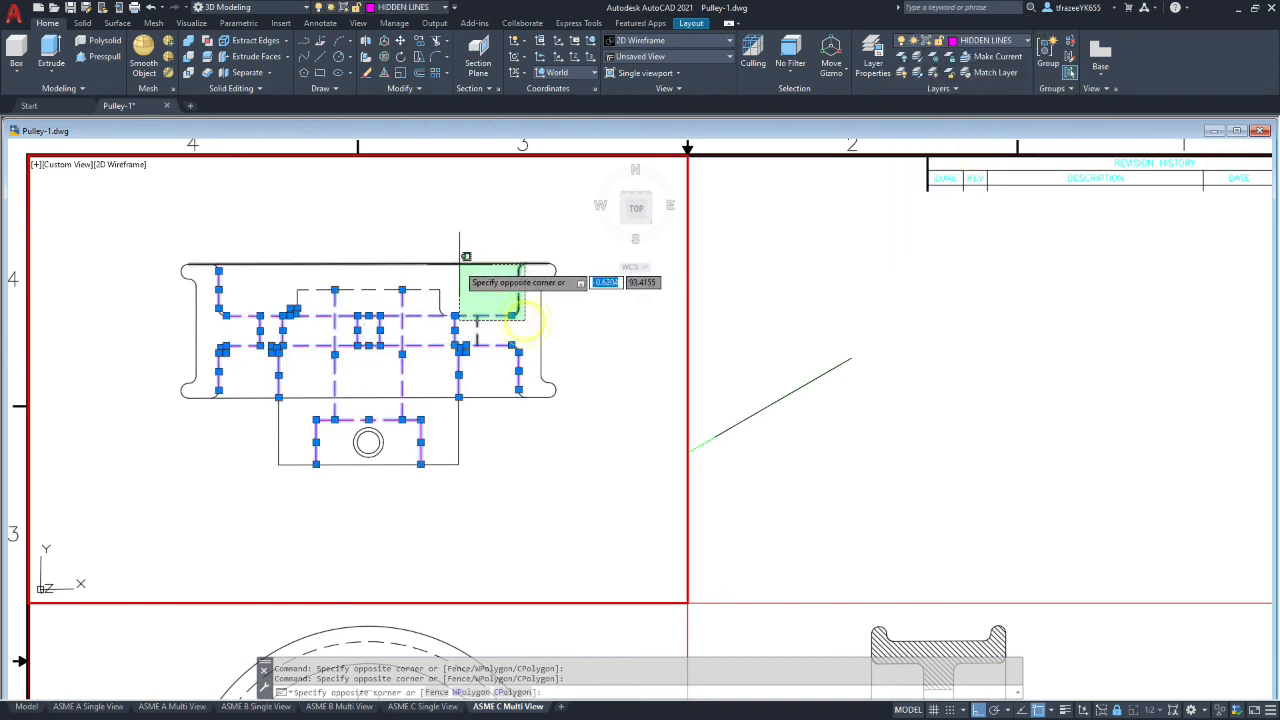
pyautogui.click(460, 272)
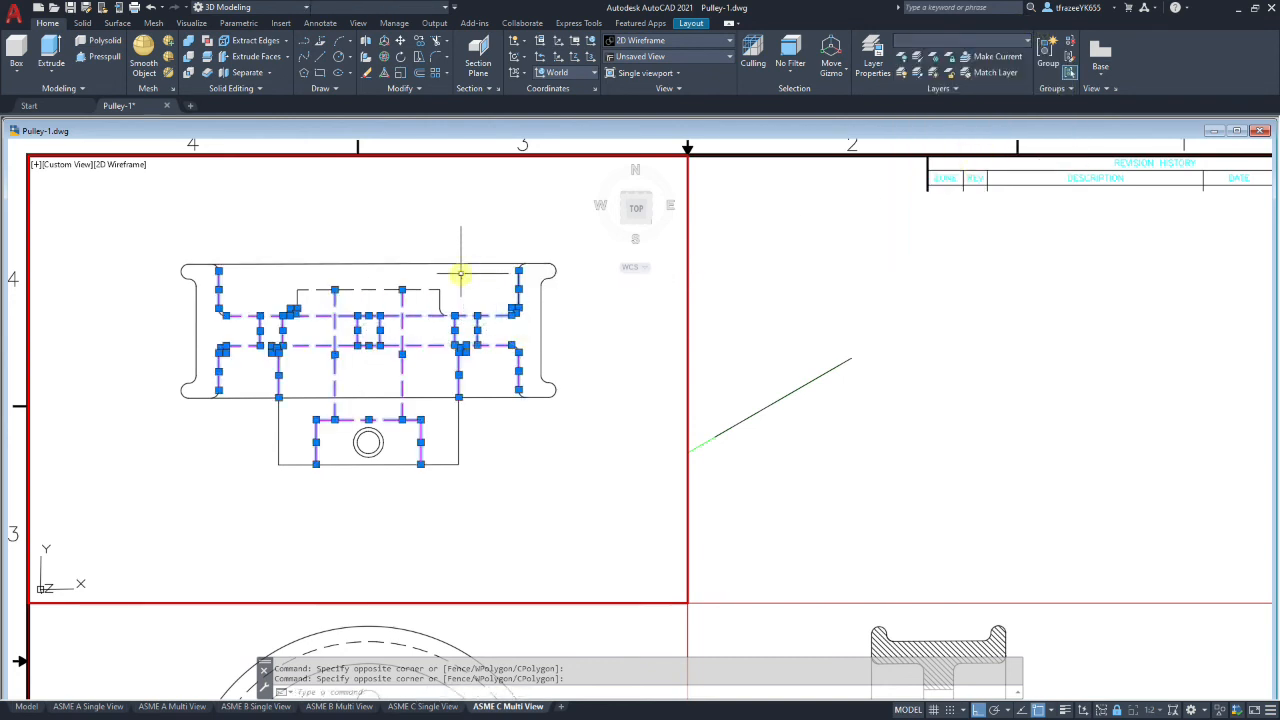
pyautogui.click(1028, 41)
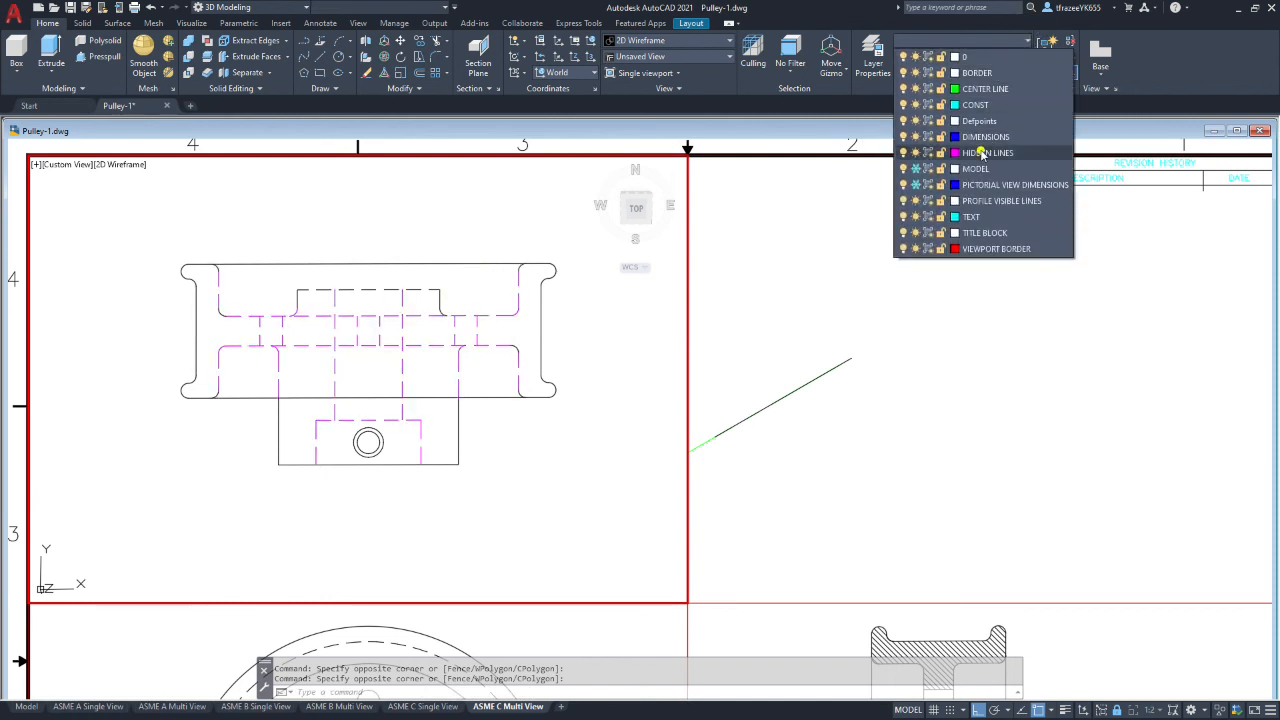
pyautogui.click(977, 150)
# Step: Assign the dashed upper edge and left side of the hub above the web to the HIDDEN LINES layer
pyautogui.click(285, 296)
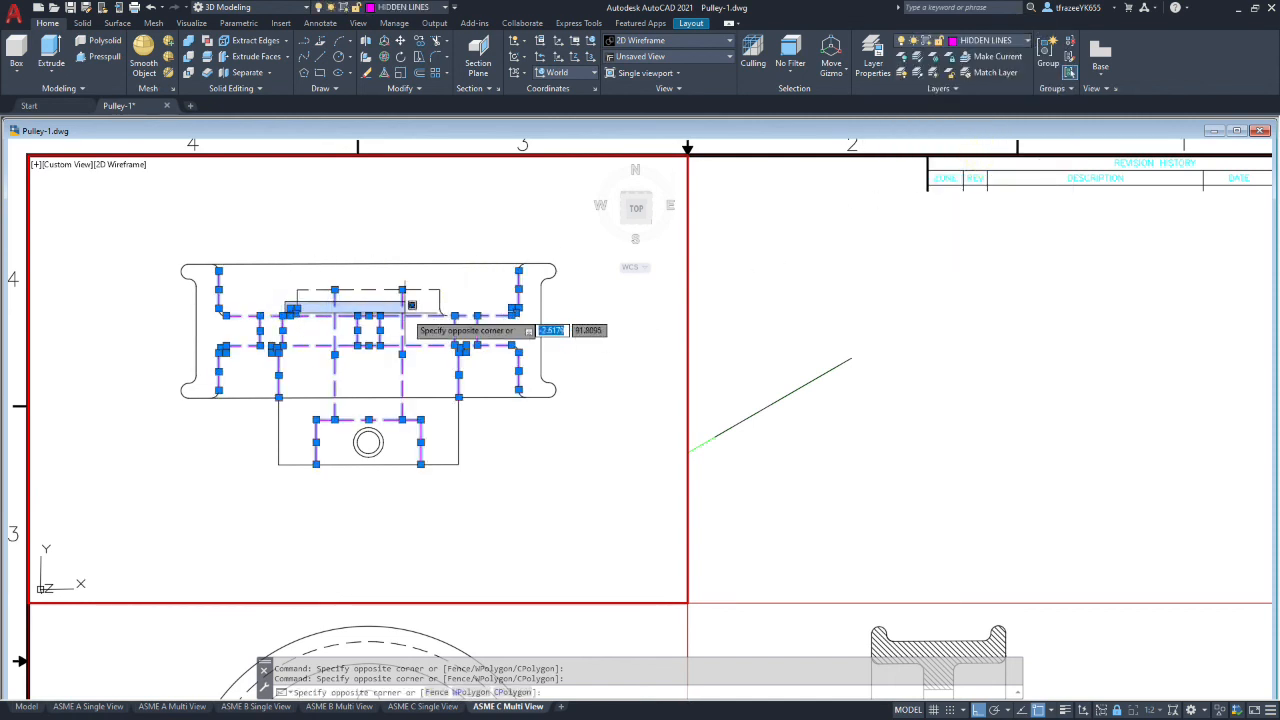
pyautogui.click(466, 292)
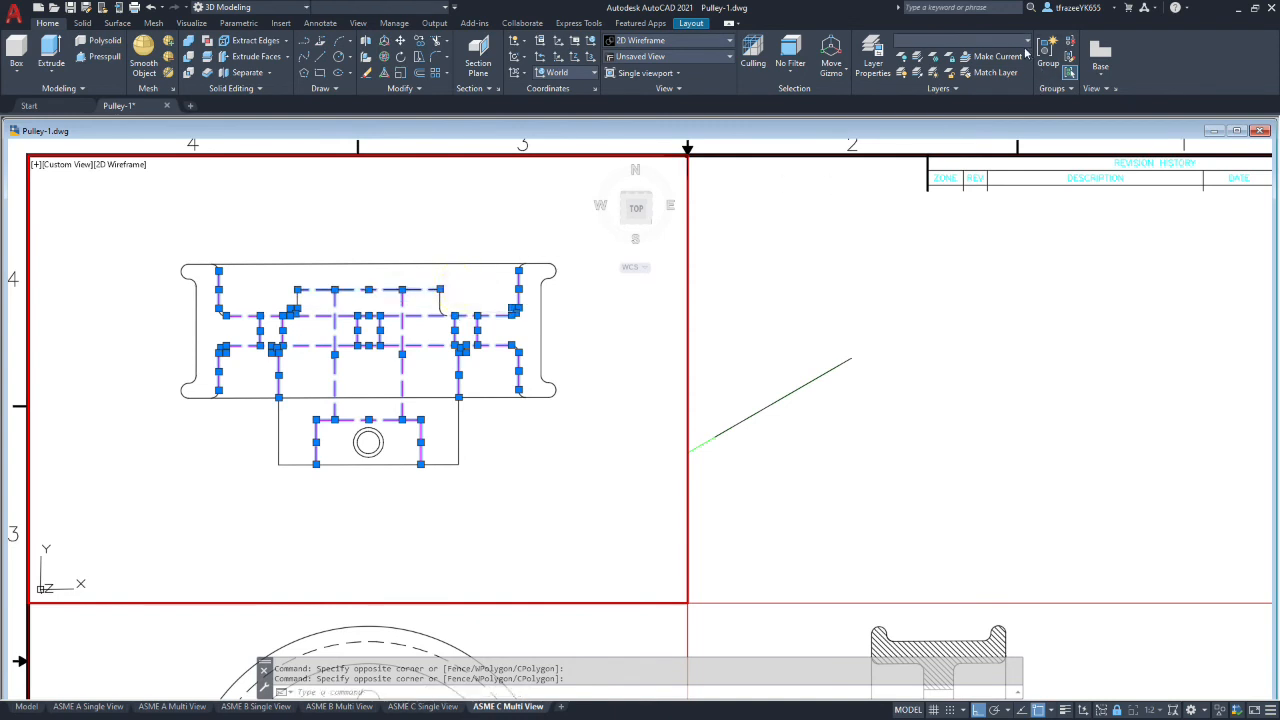
pyautogui.click(1025, 43)
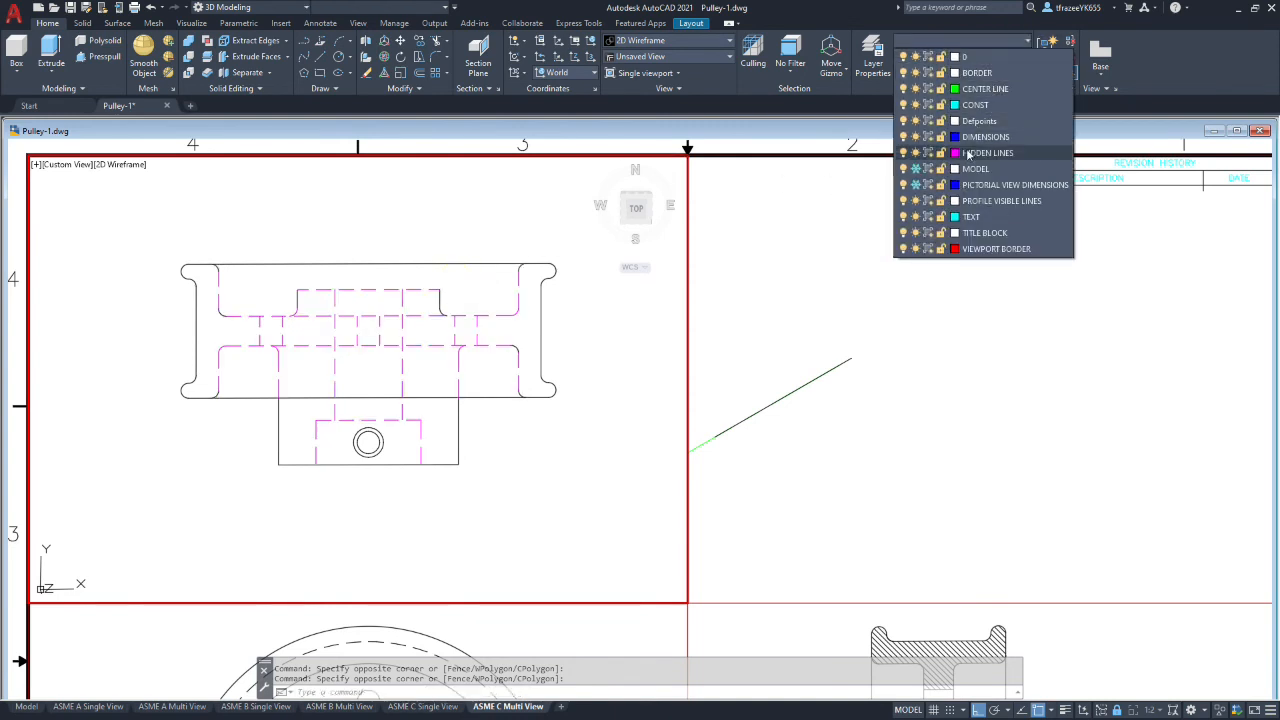
pyautogui.click(966, 150)
pyautogui.press('Escape')
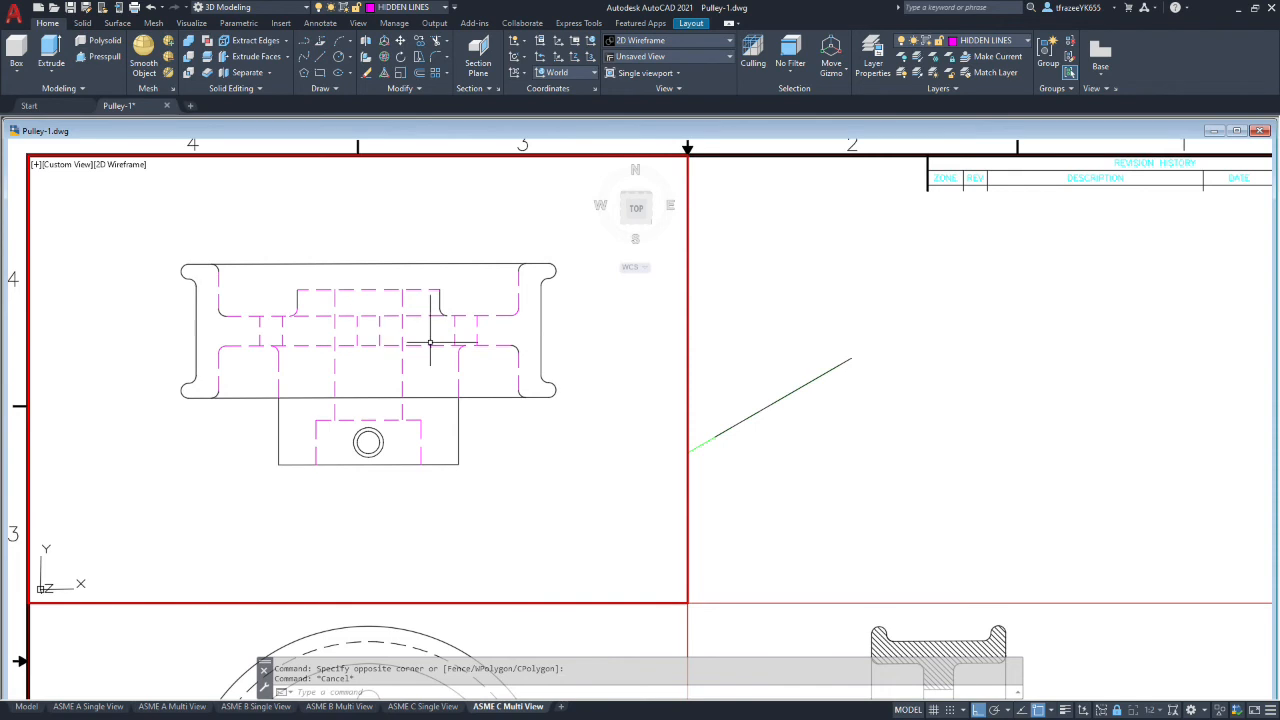
# Step: Select all dashed lines and fillet arcs inside the top view's rim, including the missed ones, and assign them to HIDDEN LINES
pyautogui.click(532, 394)
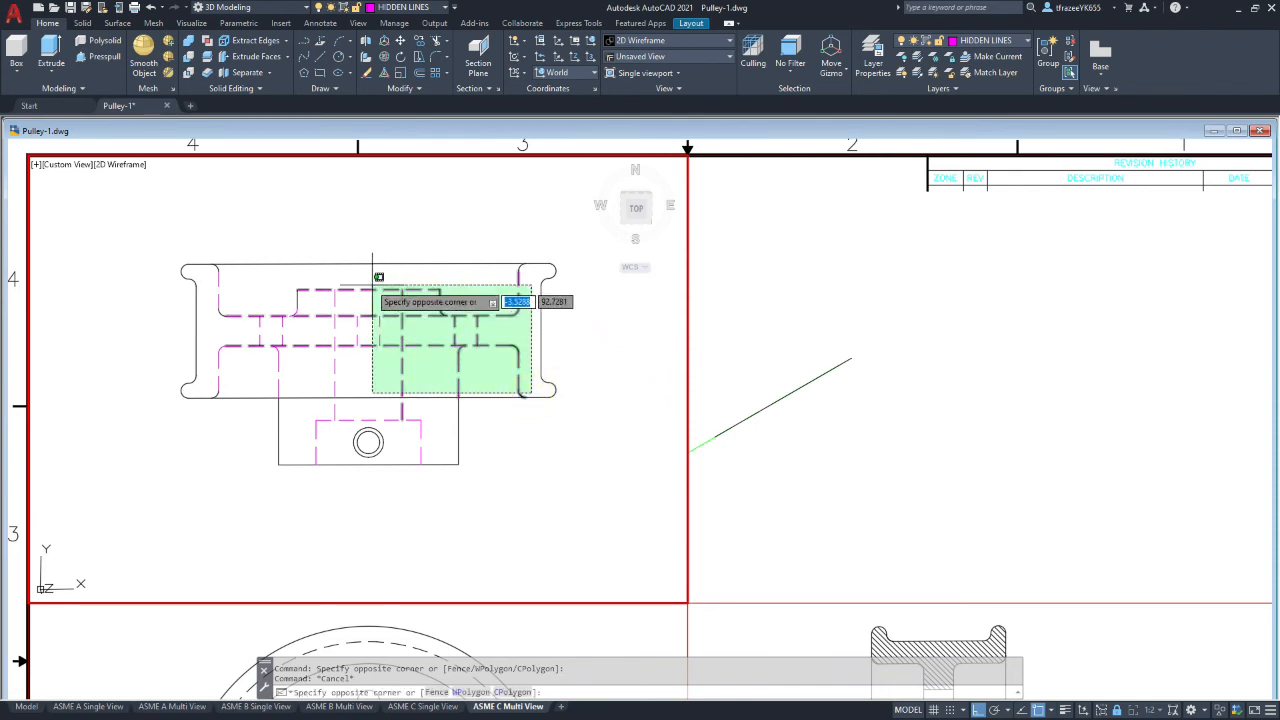
pyautogui.click(213, 265)
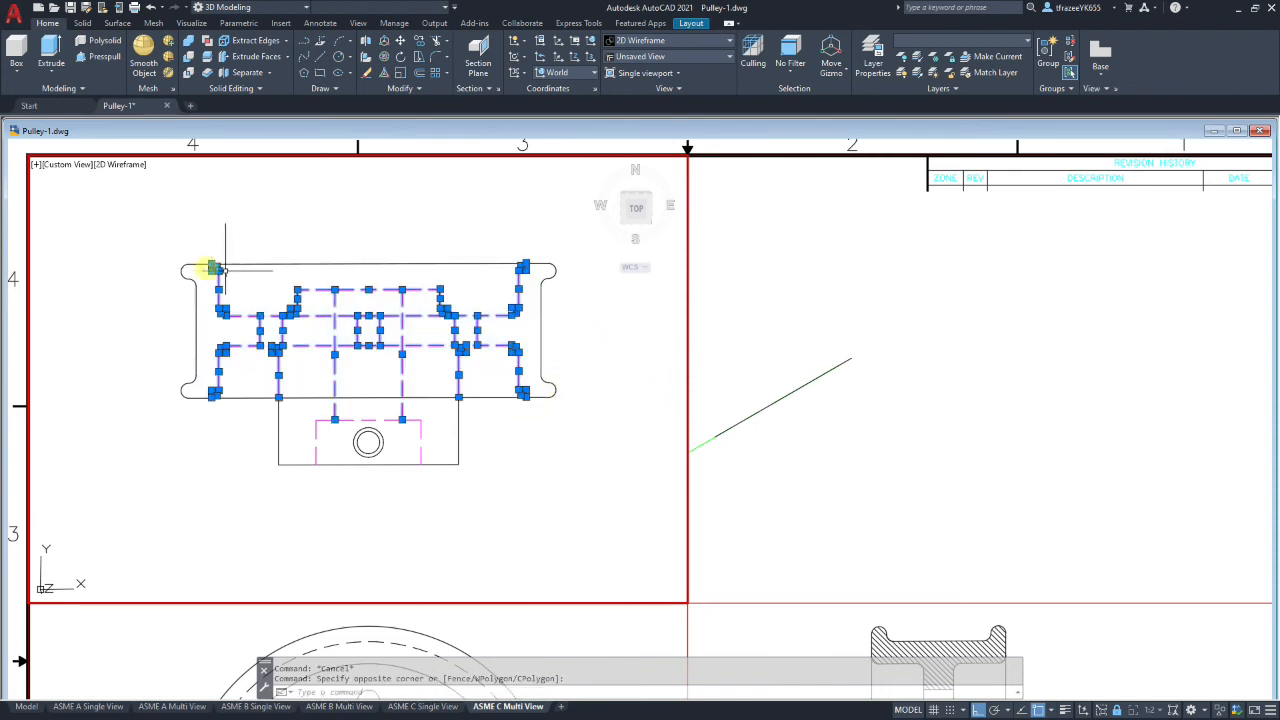
pyautogui.click(1030, 42)
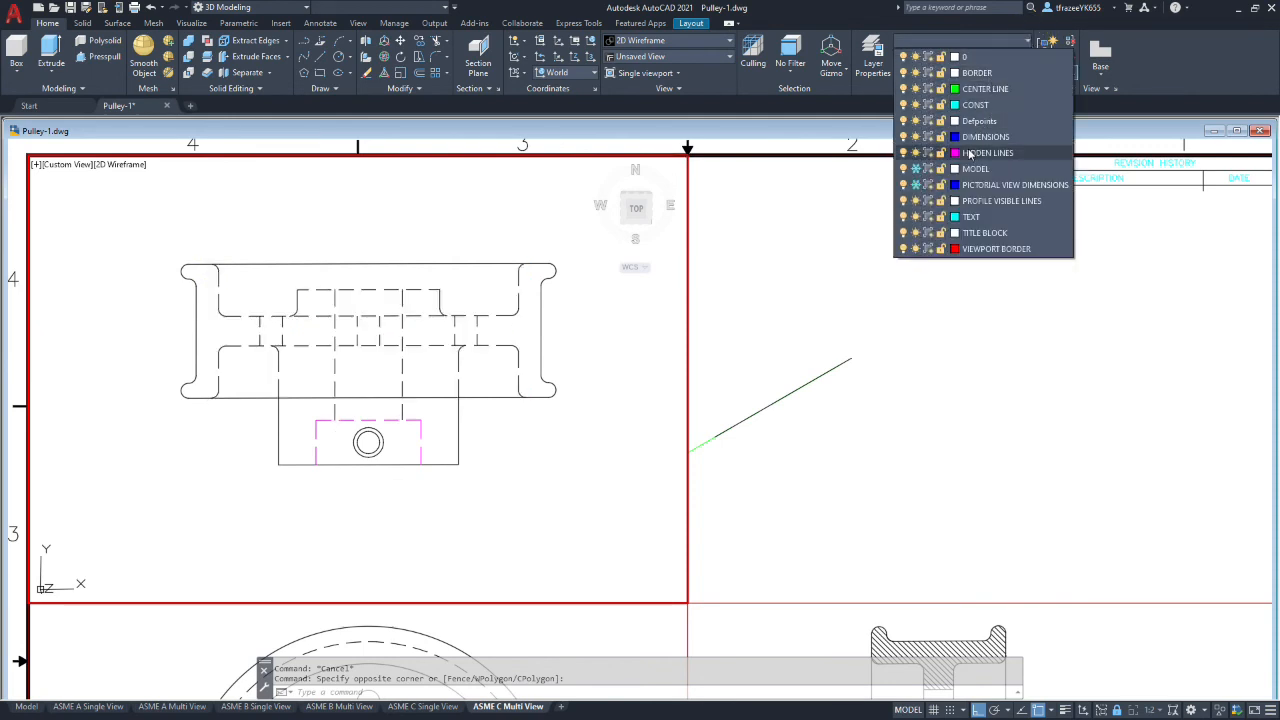
pyautogui.click(969, 153)
pyautogui.press('Escape')
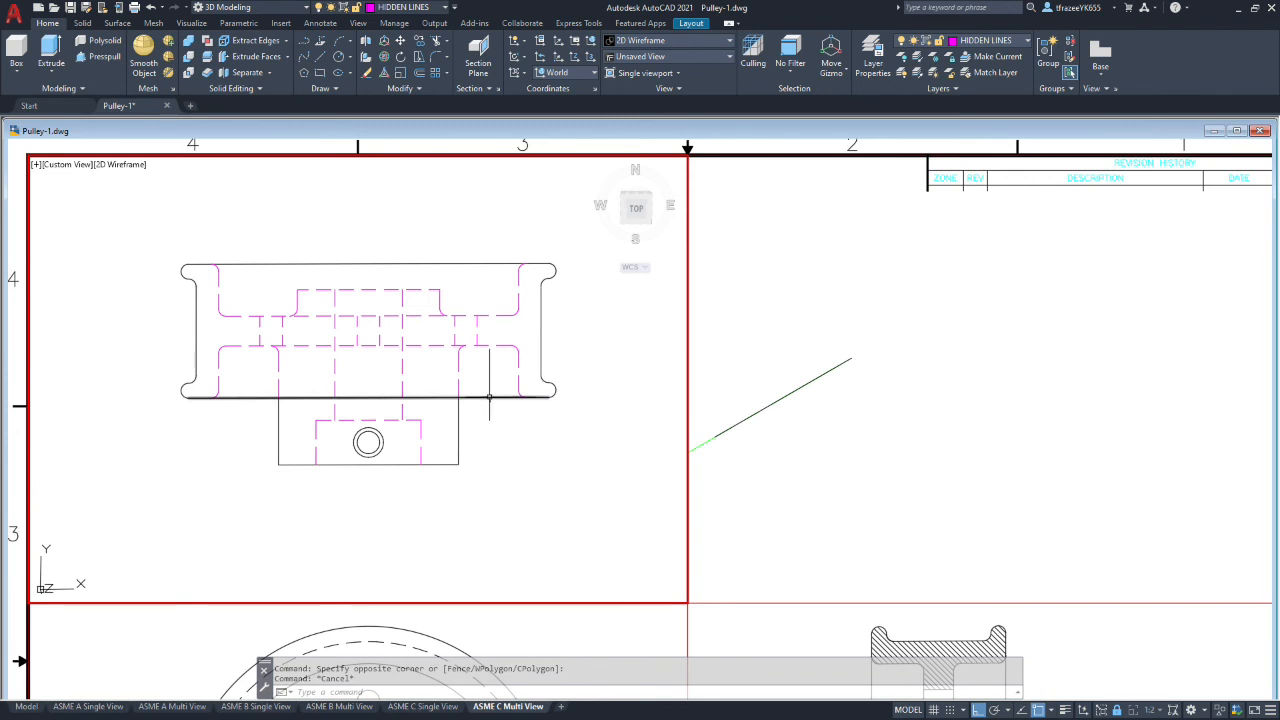
# Step: Select the top view's rim outline, the hub's lower and right edges and both small hole circles, and assign them to PROFILE VISIBLE LINES
pyautogui.click(502, 505)
pyautogui.press('Escape')
pyautogui.moveTo(498, 494); pyautogui.dragTo(449, 436)
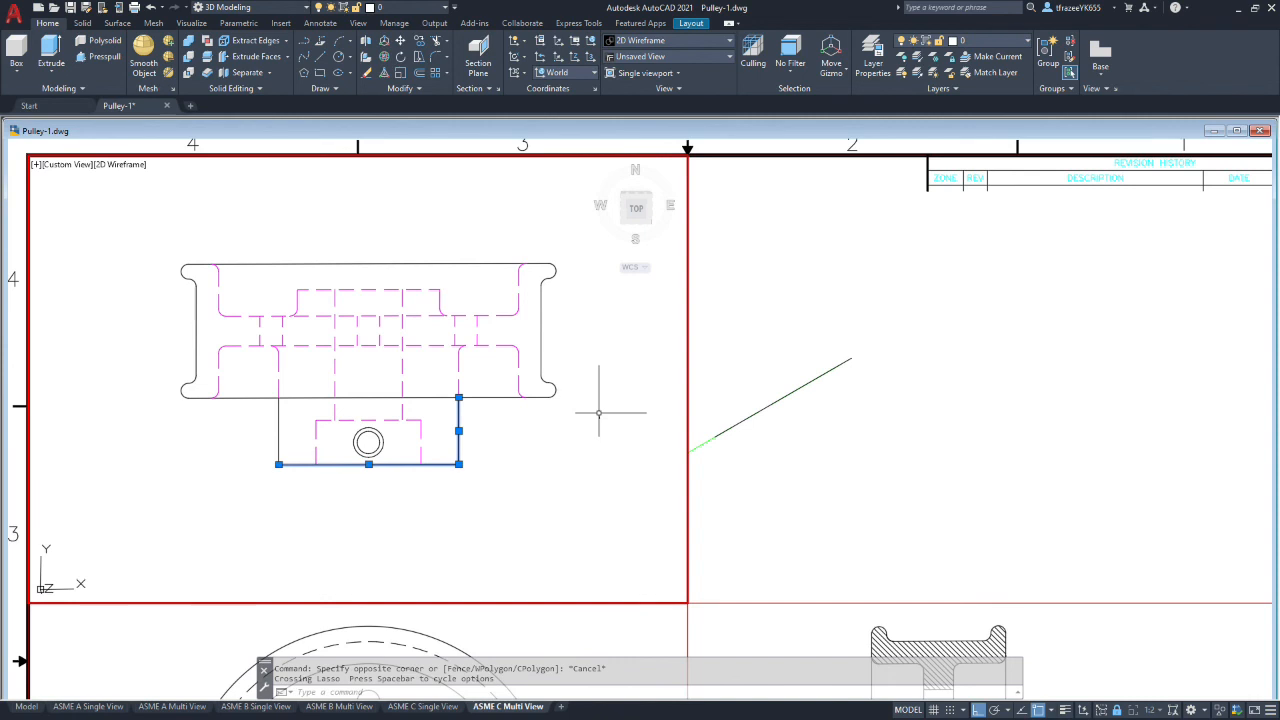
pyautogui.click(604, 376)
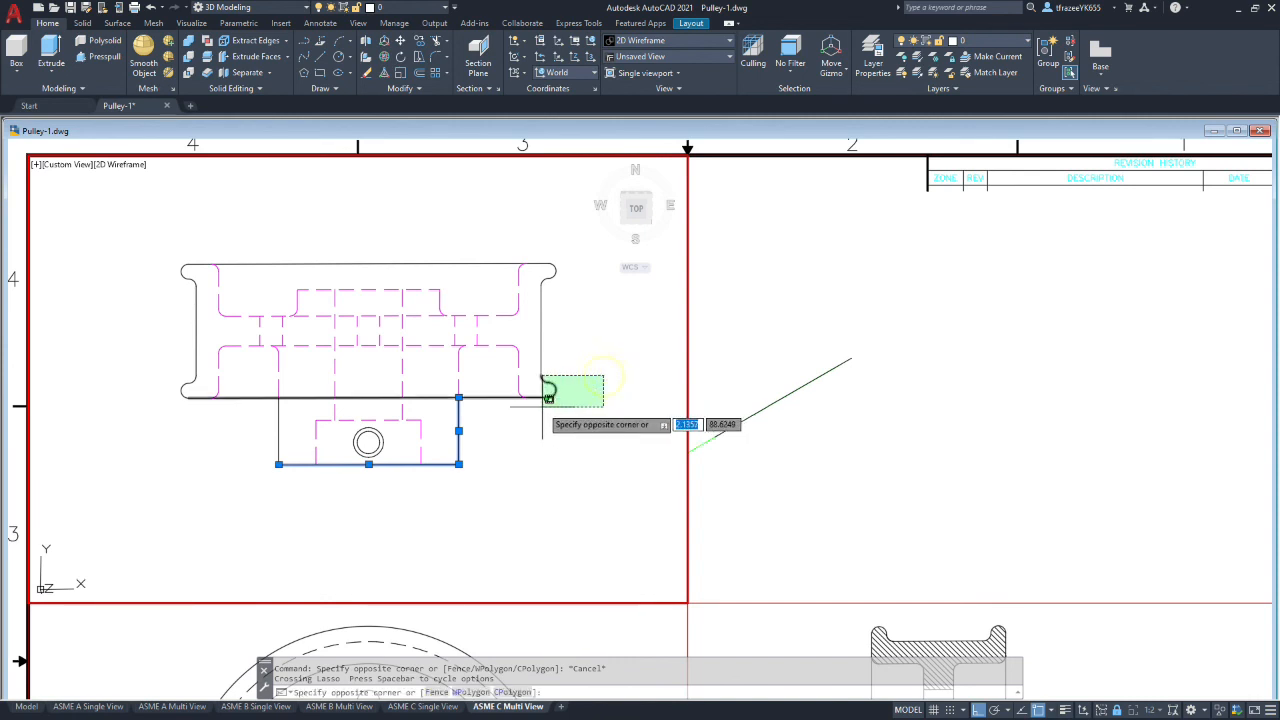
pyautogui.click(548, 398)
pyautogui.click(581, 248)
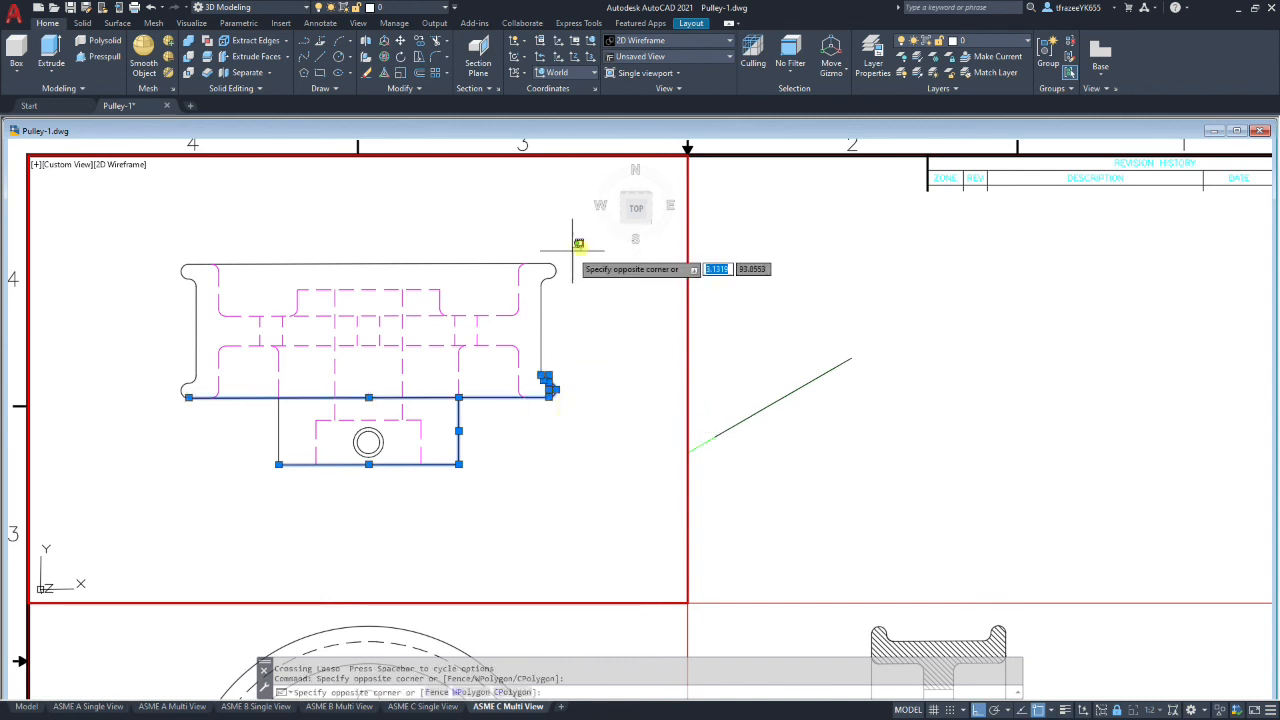
pyautogui.click(548, 280)
pyautogui.click(120, 247)
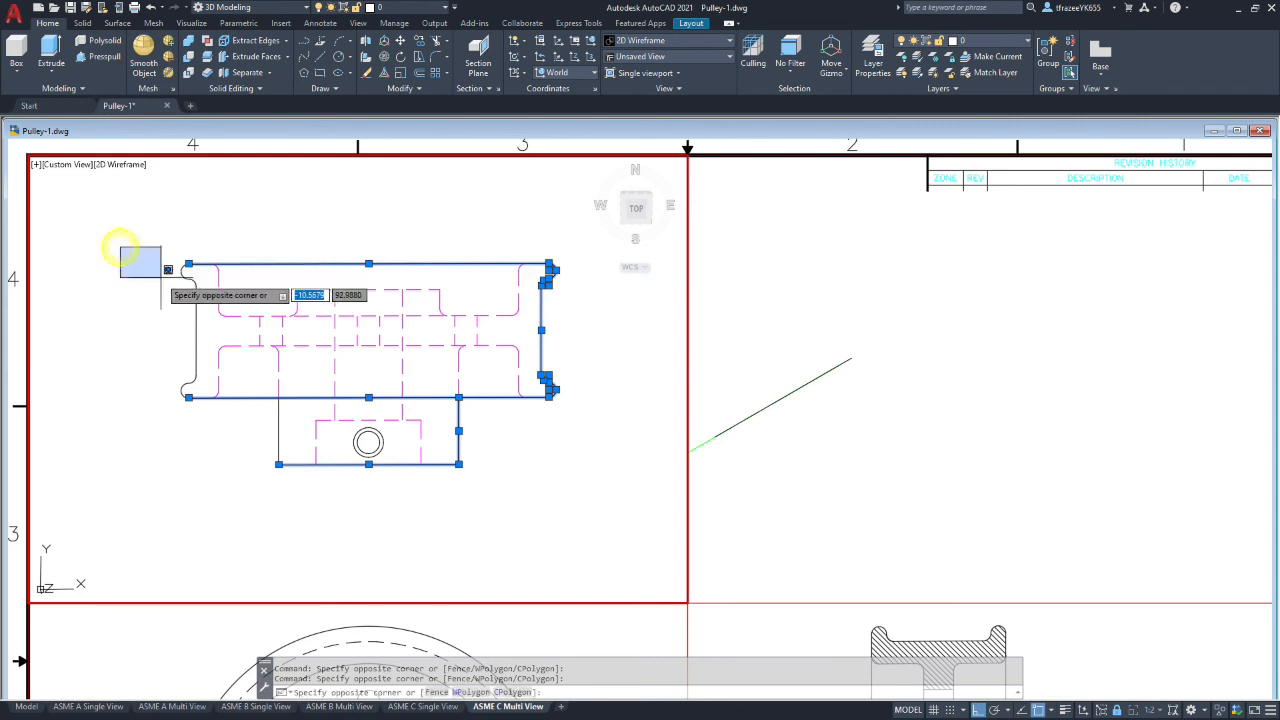
pyautogui.click(197, 289)
pyautogui.click(133, 313)
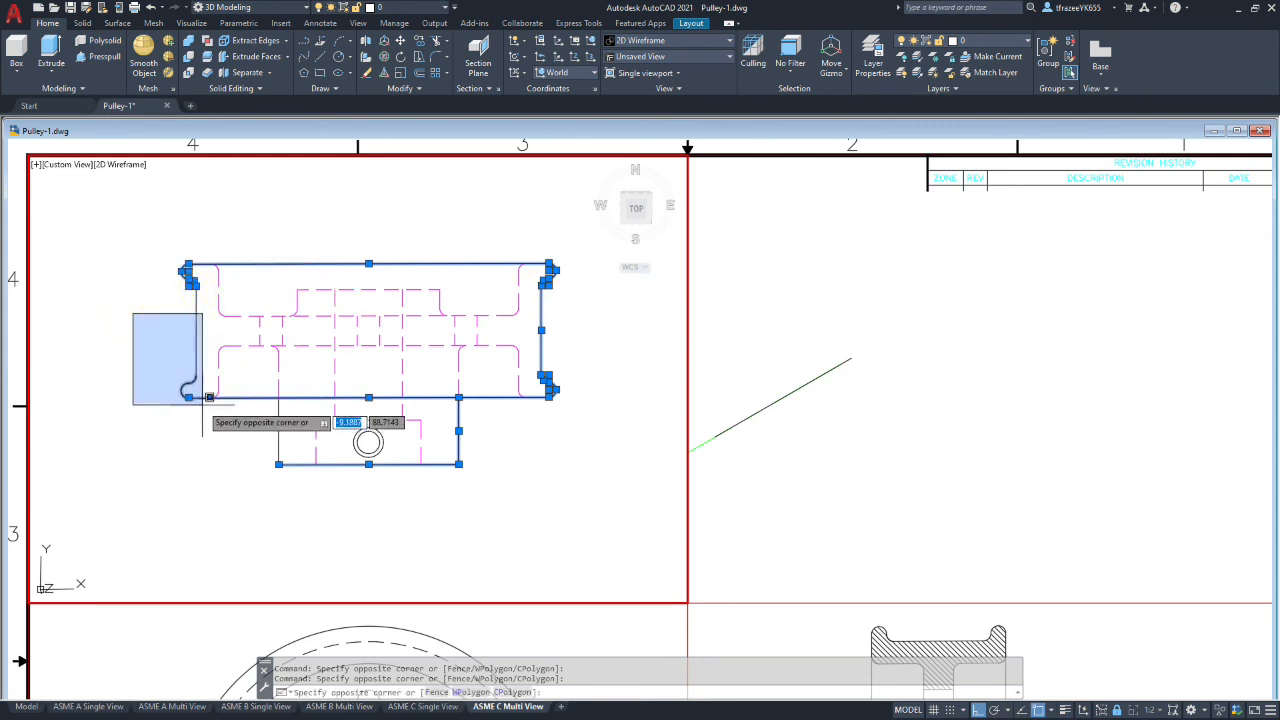
pyautogui.click(192, 365)
pyautogui.click(179, 376)
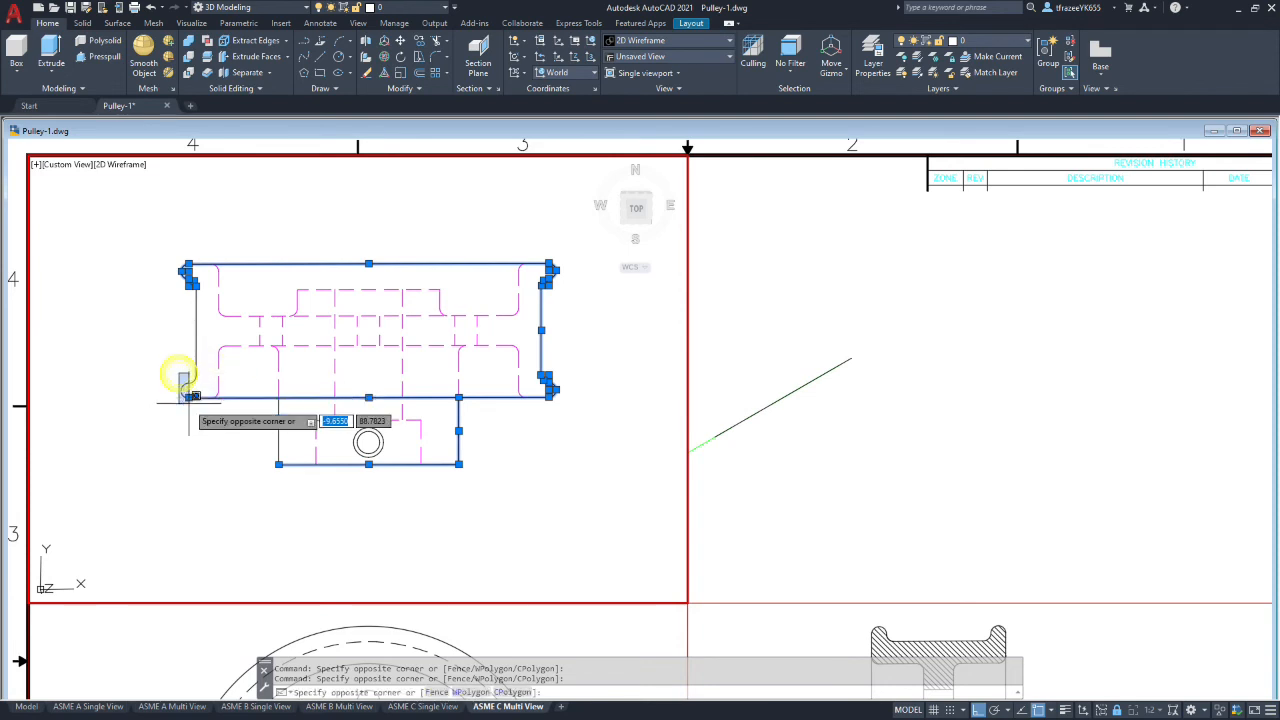
pyautogui.click(200, 408)
pyautogui.click(205, 352)
pyautogui.click(188, 322)
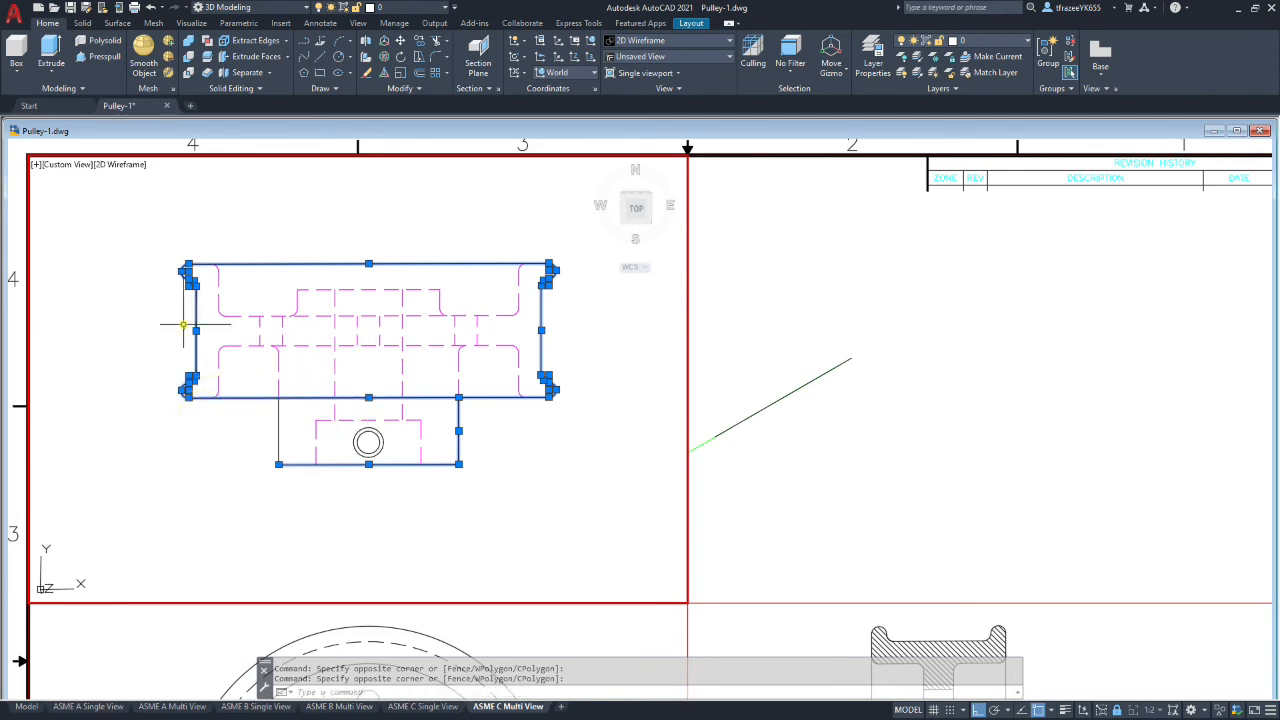
pyautogui.click(367, 442)
pyautogui.click(357, 427)
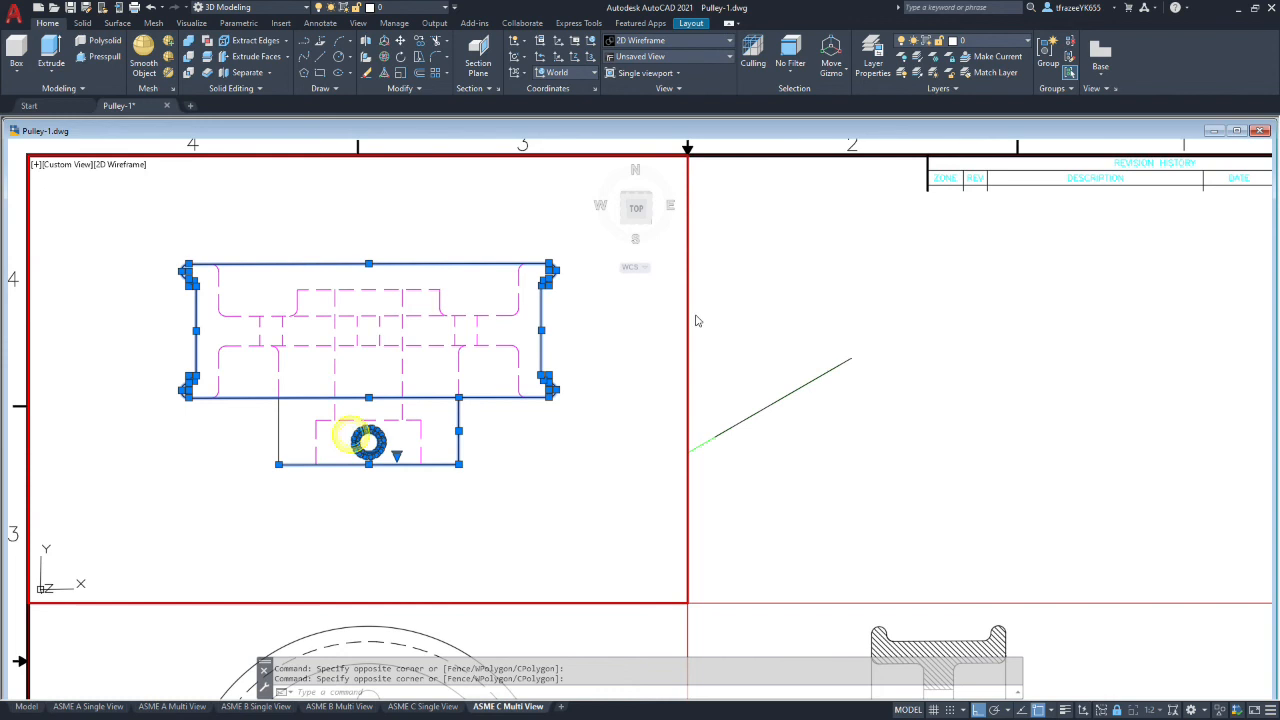
pyautogui.click(1028, 42)
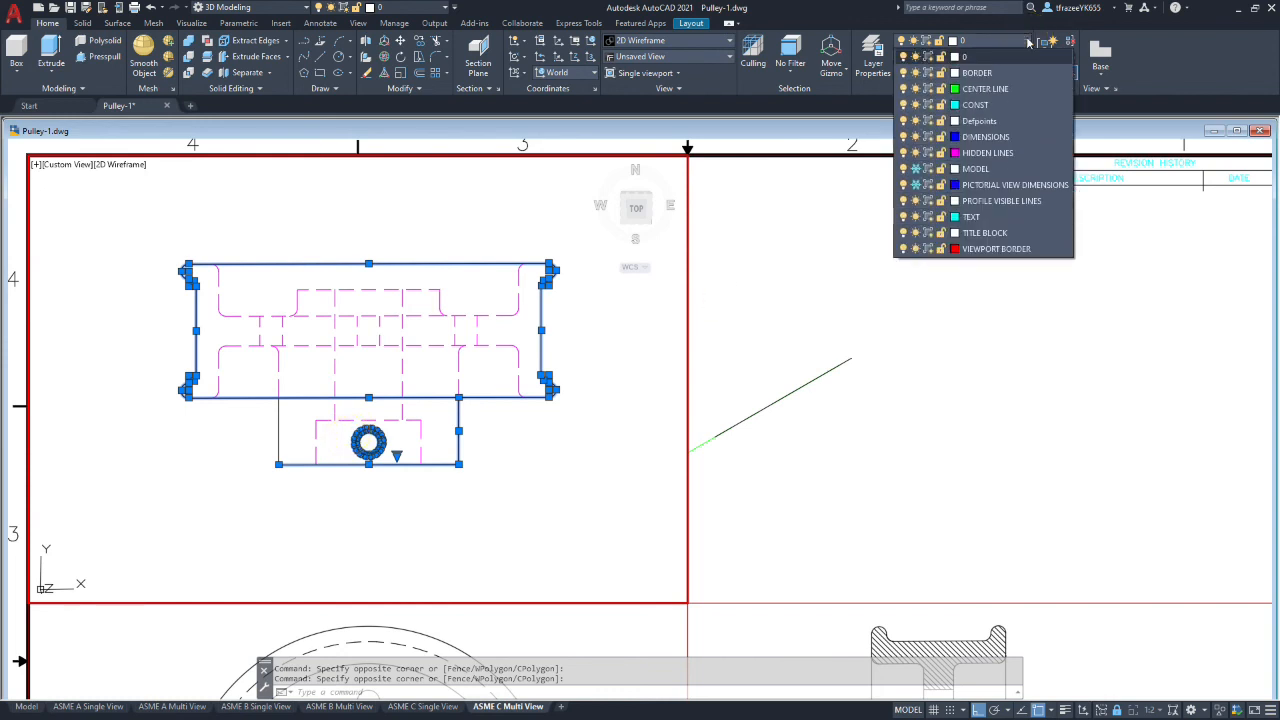
pyautogui.click(1005, 201)
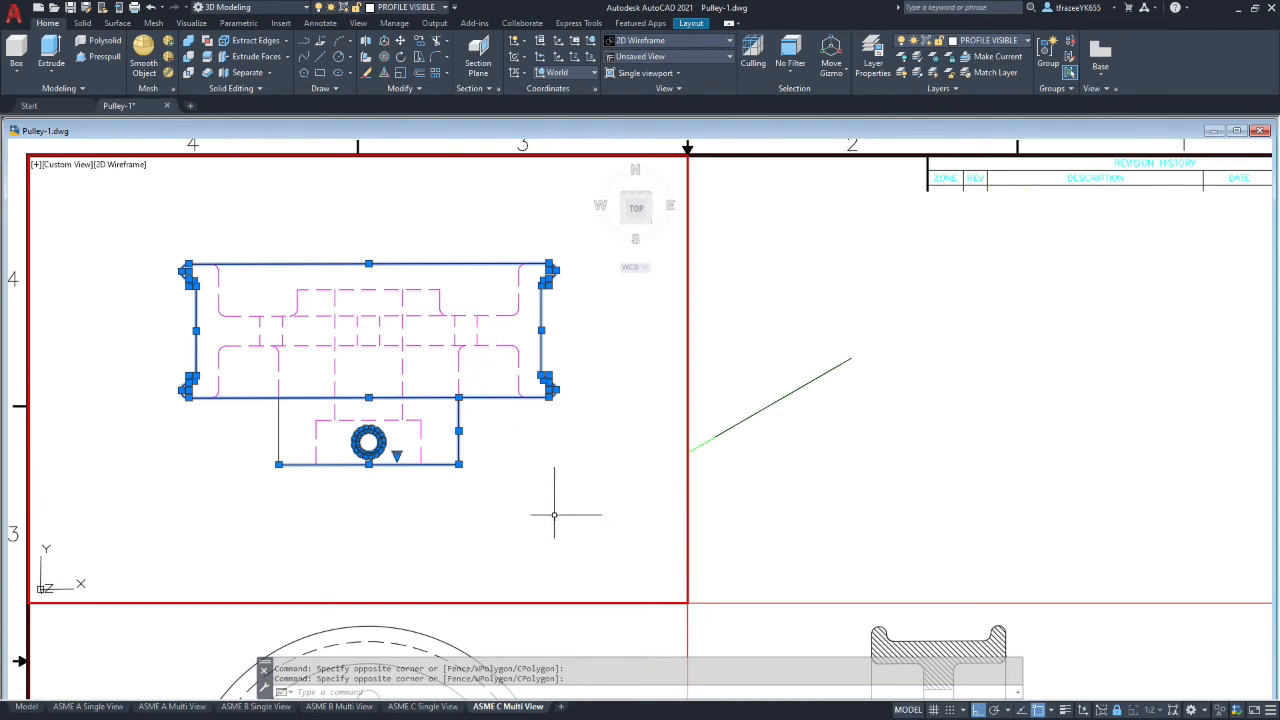
pyautogui.click(550, 516)
pyautogui.click(277, 440)
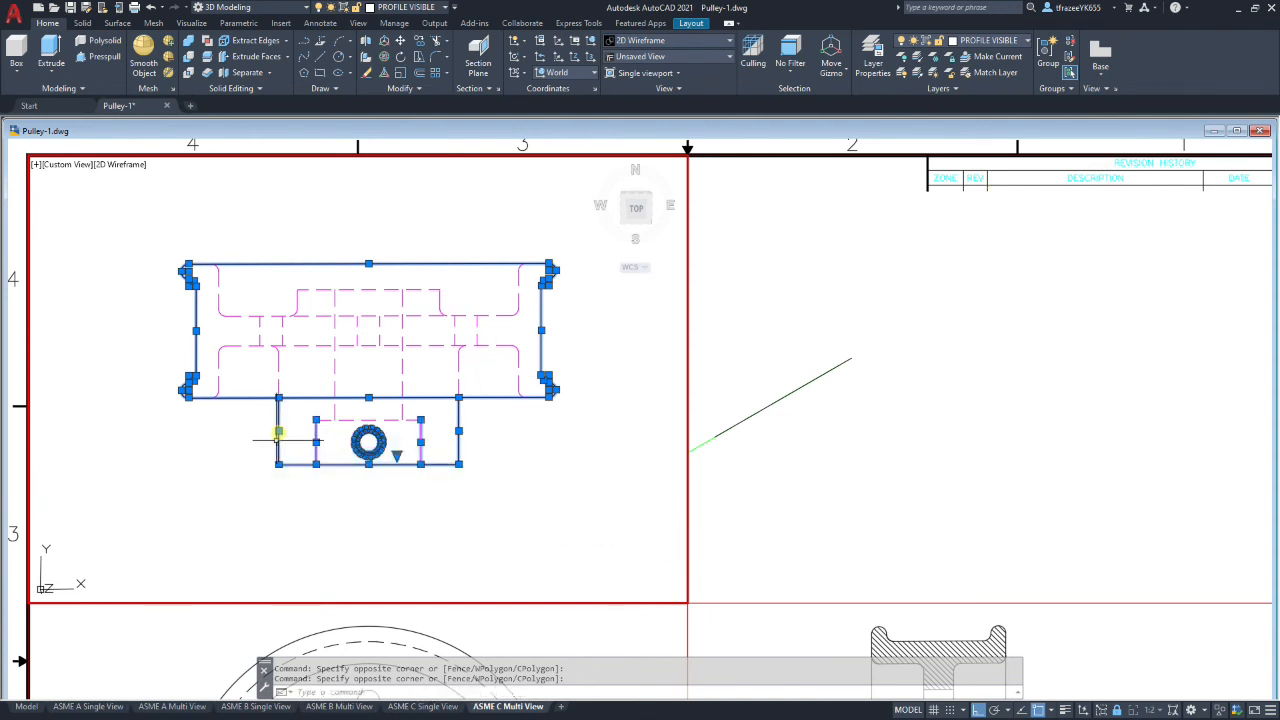
pyautogui.press('Escape')
pyautogui.press('Escape')
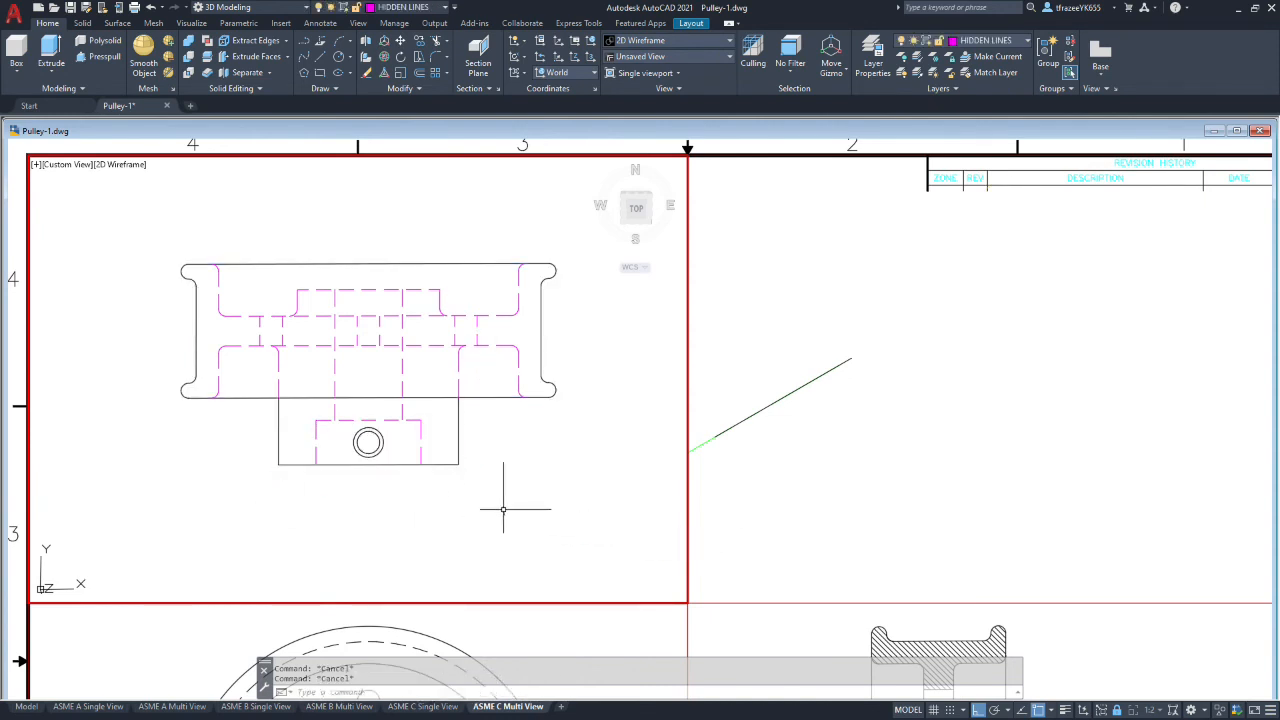
# Step: Assign the hub's left outline edge in the top view to PROFILE VISIBLE LINES, and check the layer of its lower edge
pyautogui.click(278, 432)
pyautogui.click(1030, 40)
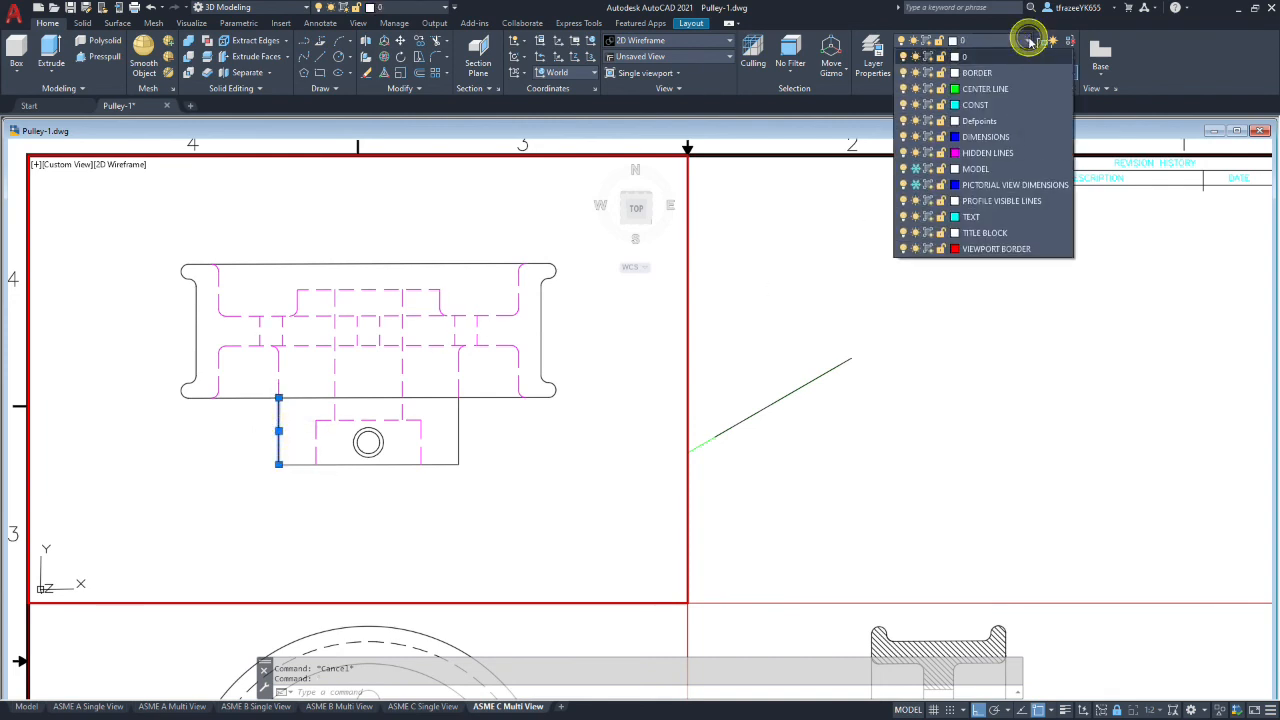
pyautogui.click(962, 205)
pyautogui.click(557, 529)
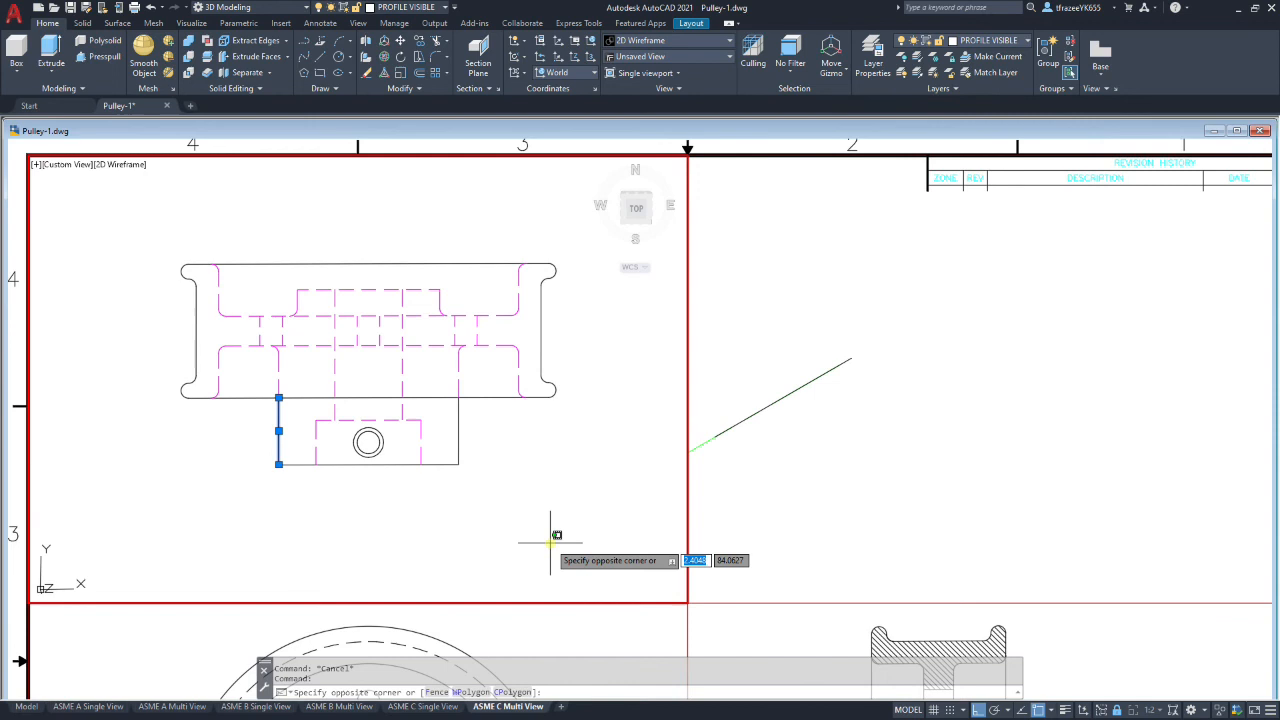
pyautogui.press('Escape')
pyautogui.press('Escape')
pyautogui.click(443, 461)
pyautogui.click(443, 467)
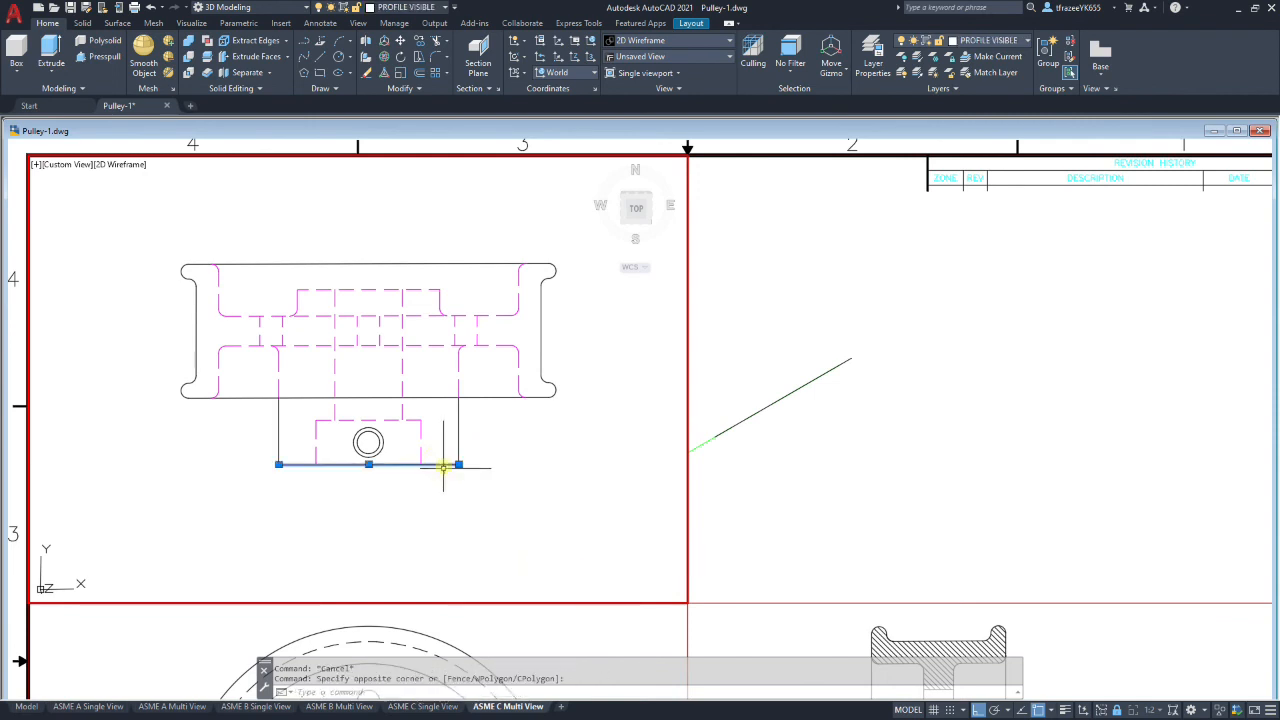
pyautogui.press('Escape')
# Step: Explode the pulley's front view with XPLODE, using the LWeight option and a ByLayer lineweight
pyautogui.click(523, 491)
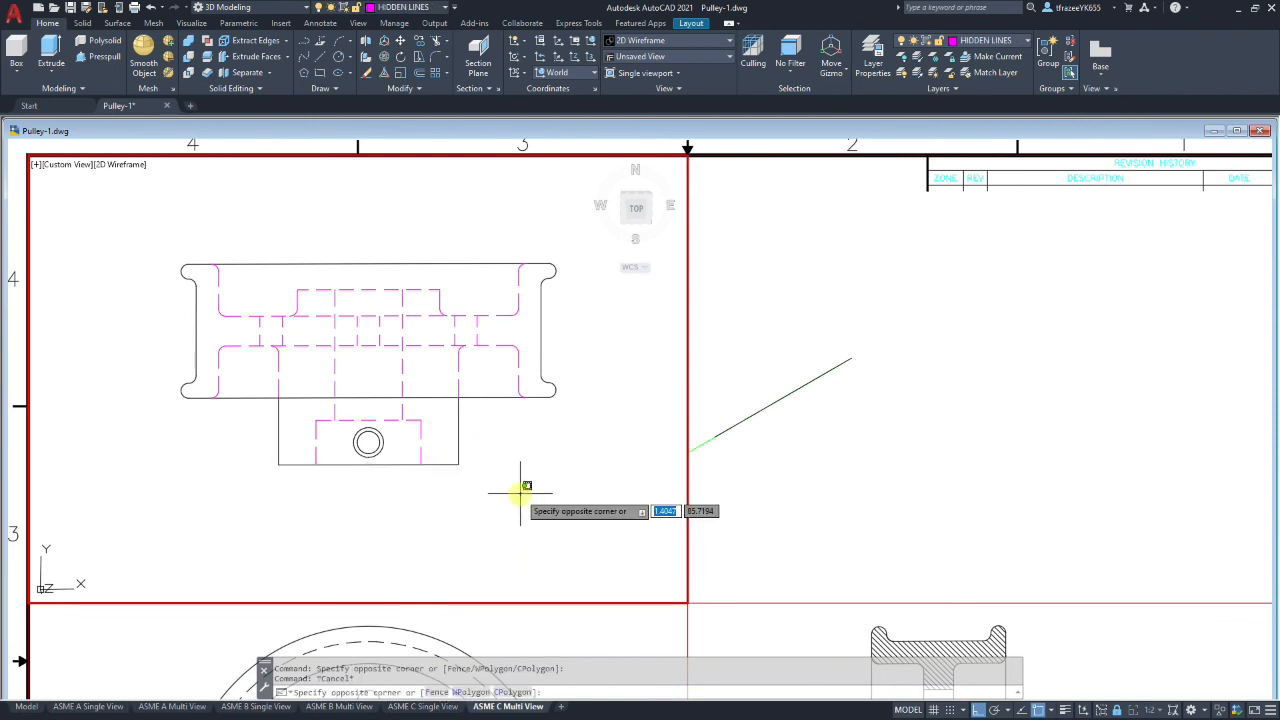
pyautogui.scroll(-3, 523, 491)
pyautogui.scroll(-7, 475, 560)
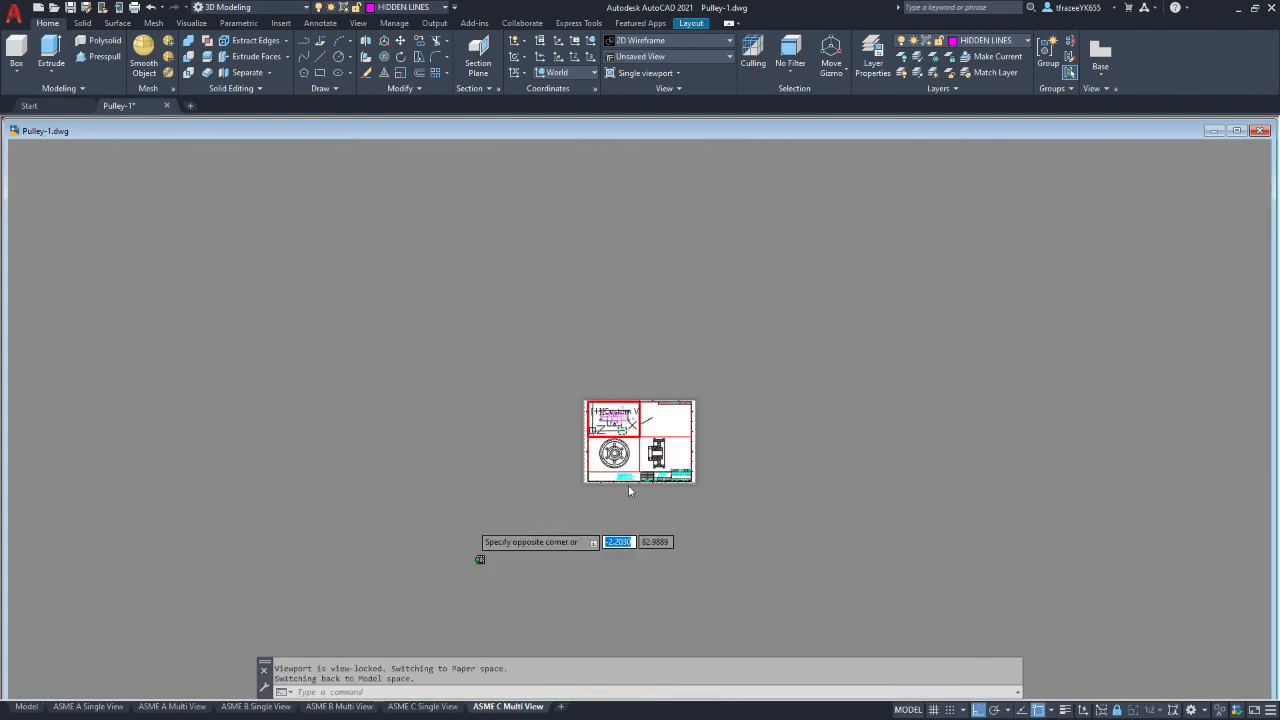
pyautogui.scroll(5, 600, 460)
pyautogui.scroll(4, 597, 462)
pyautogui.press('Escape')
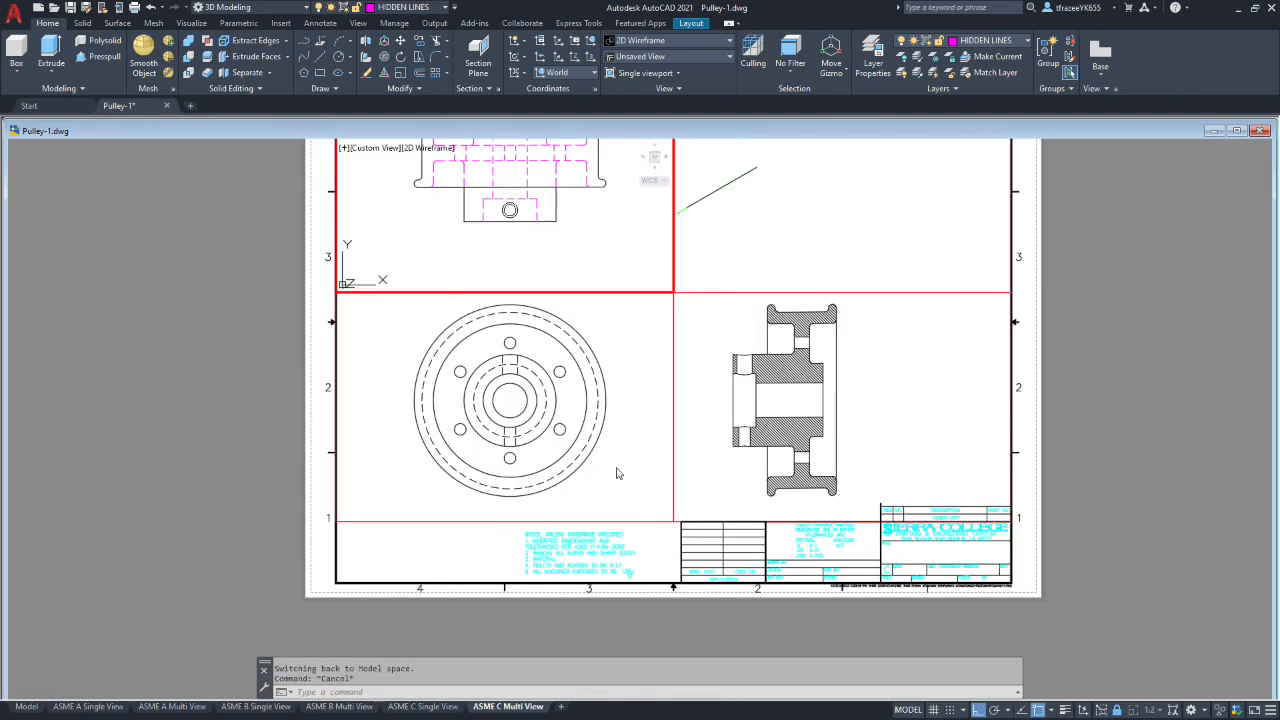
pyautogui.write('x')
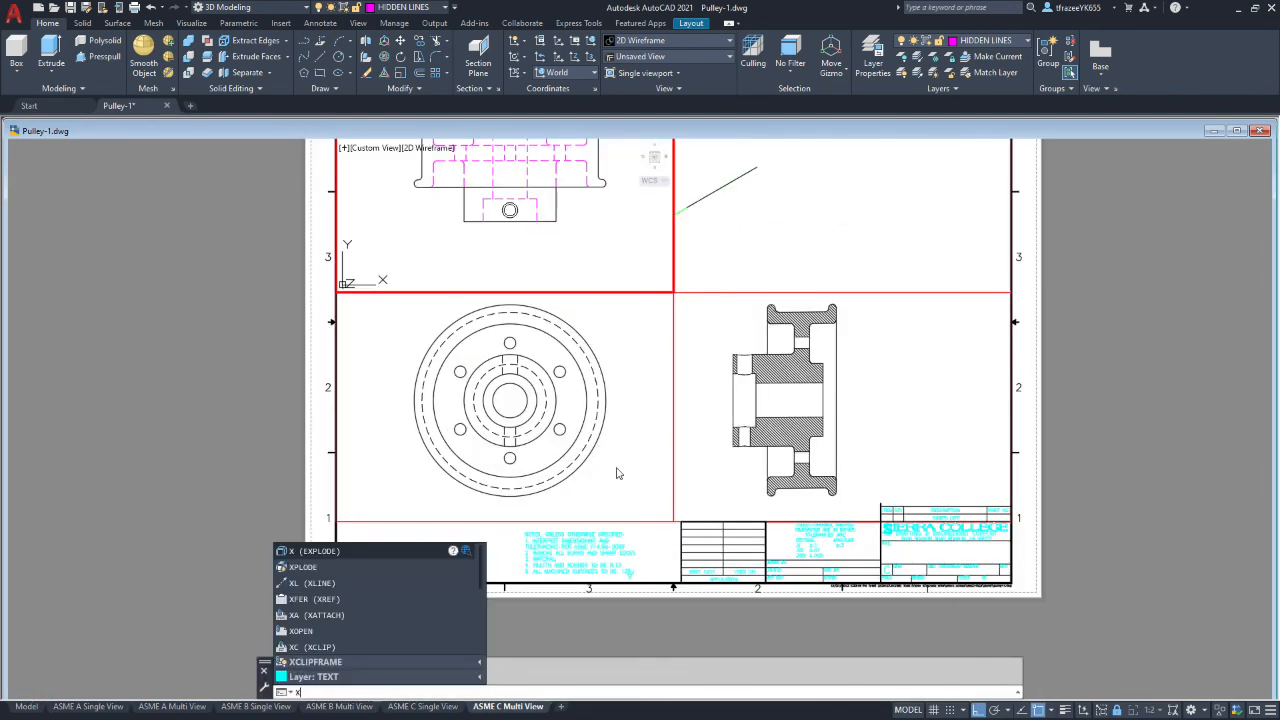
pyautogui.write('p')
pyautogui.press('Return')
pyautogui.click(521, 390)
pyautogui.click(535, 367)
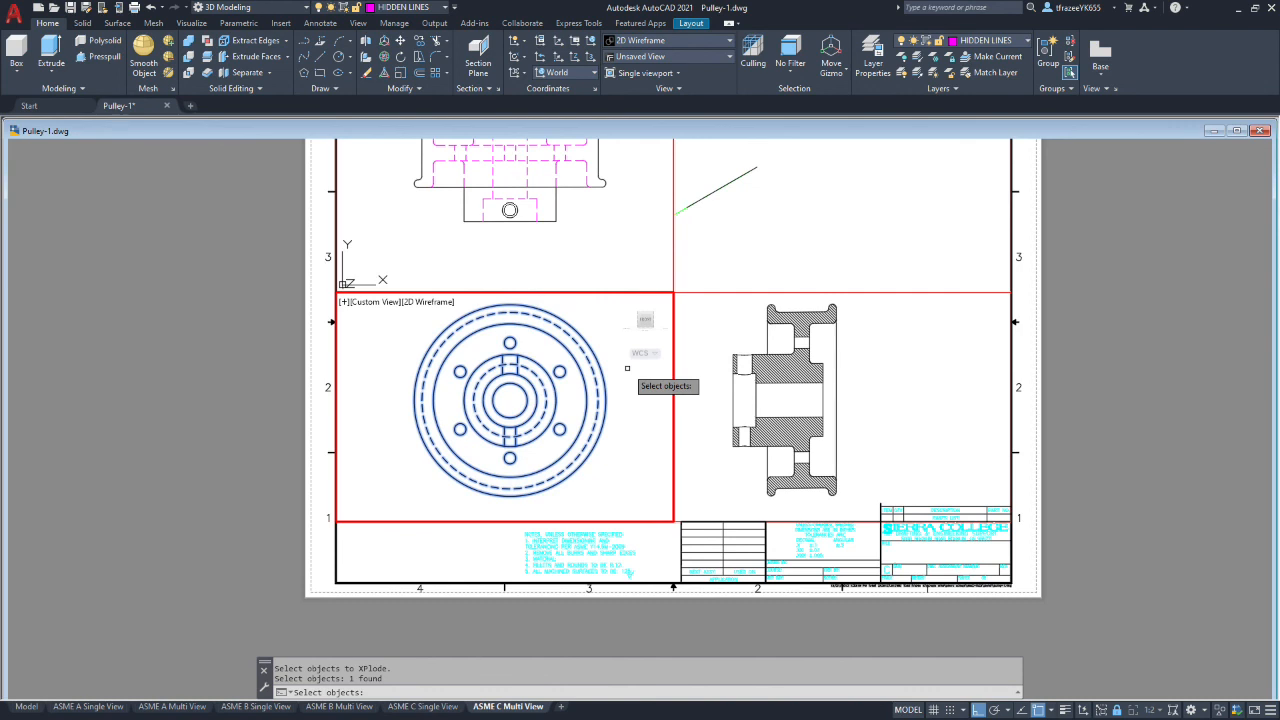
pyautogui.press('Return')
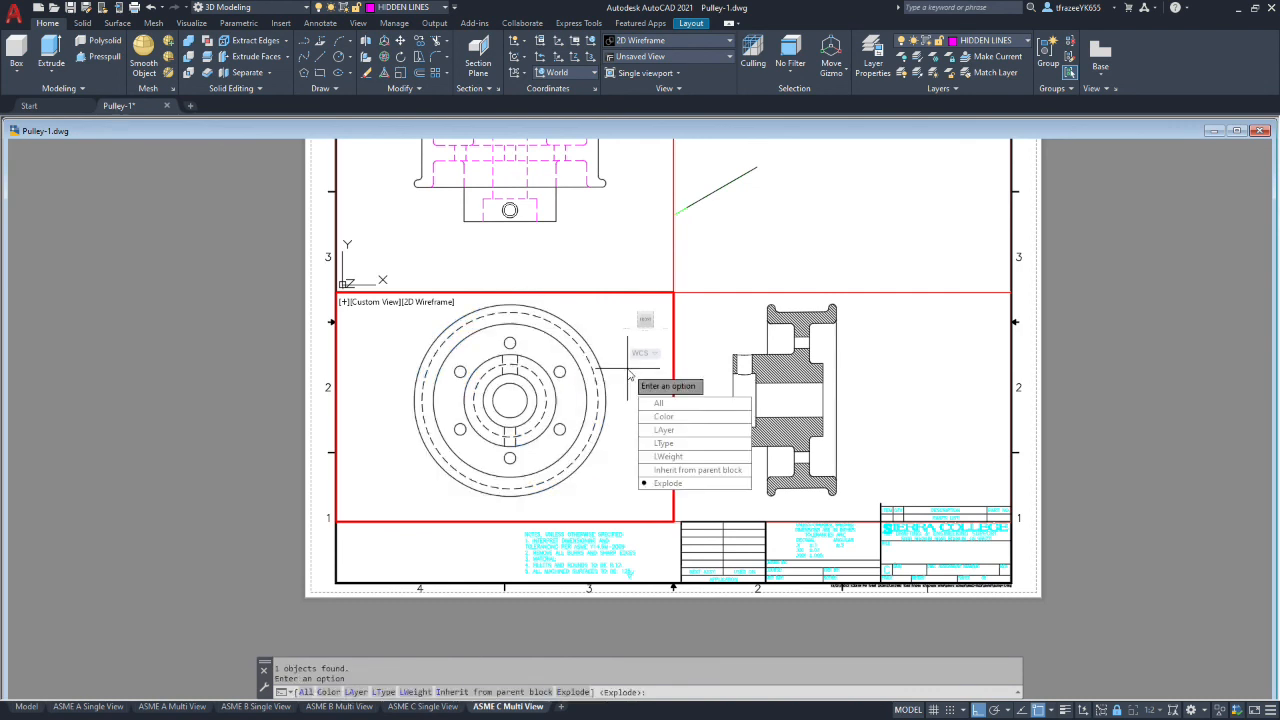
pyautogui.click(670, 457)
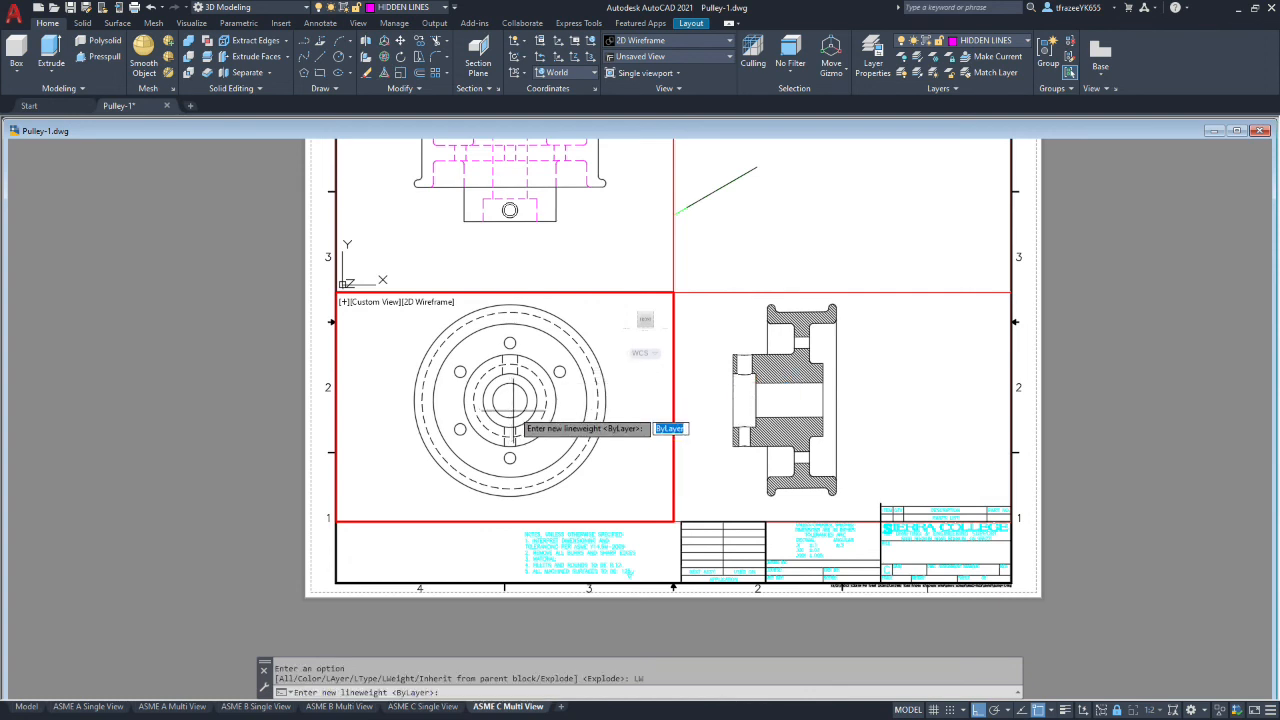
pyautogui.press('Return')
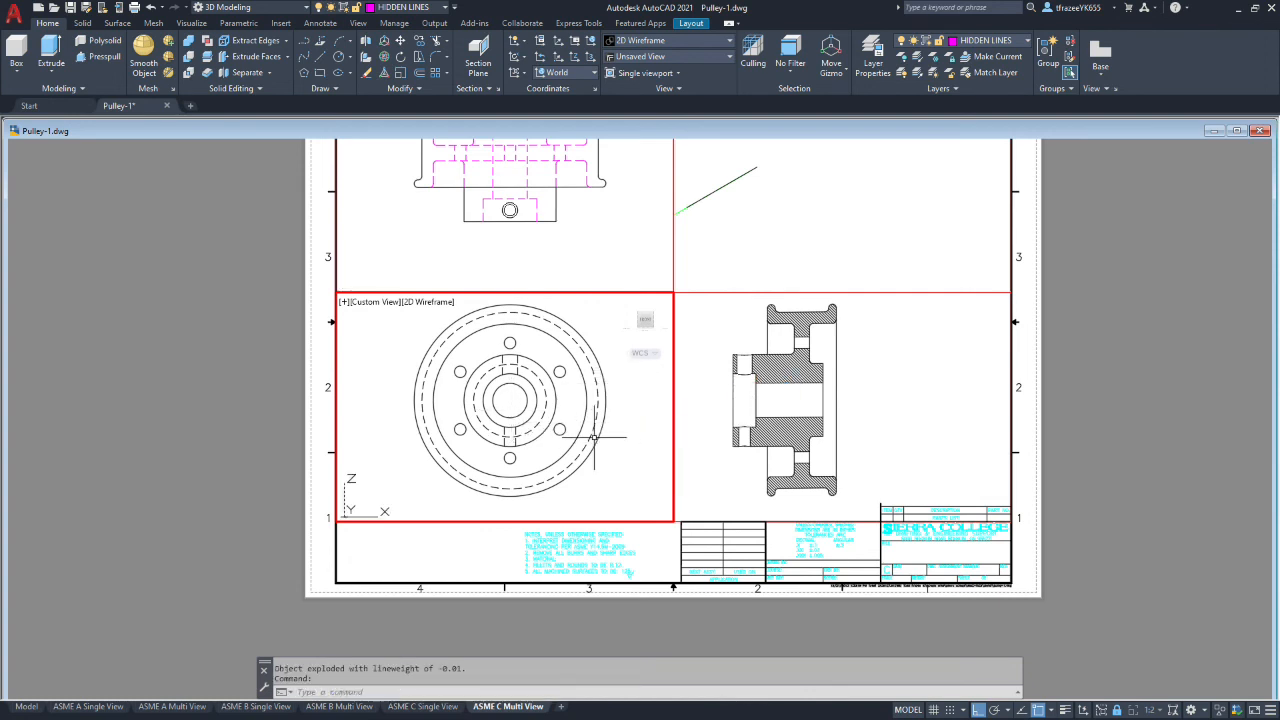
# Step: Assign the large dashed circle near the rim of the front view to the HIDDEN LINES layer
pyautogui.click(628, 405)
pyautogui.press('Escape')
pyautogui.click(598, 398)
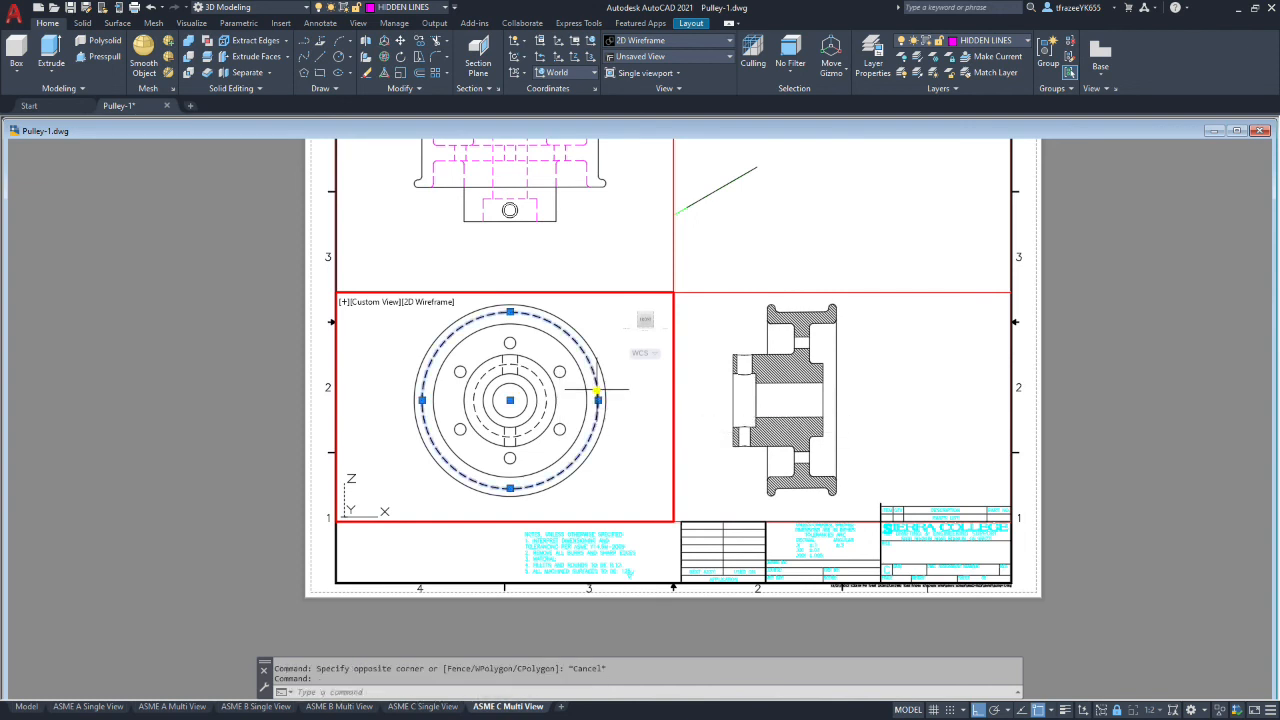
pyautogui.click(1027, 41)
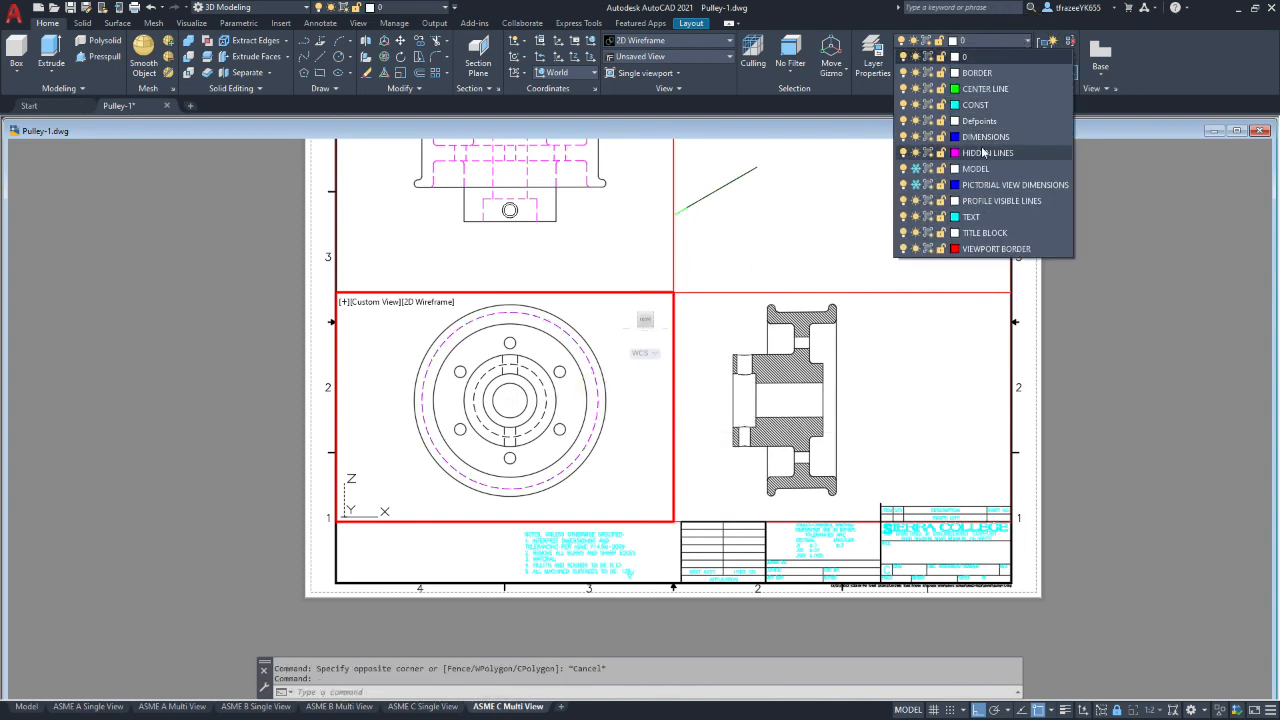
pyautogui.click(987, 152)
pyautogui.click(633, 470)
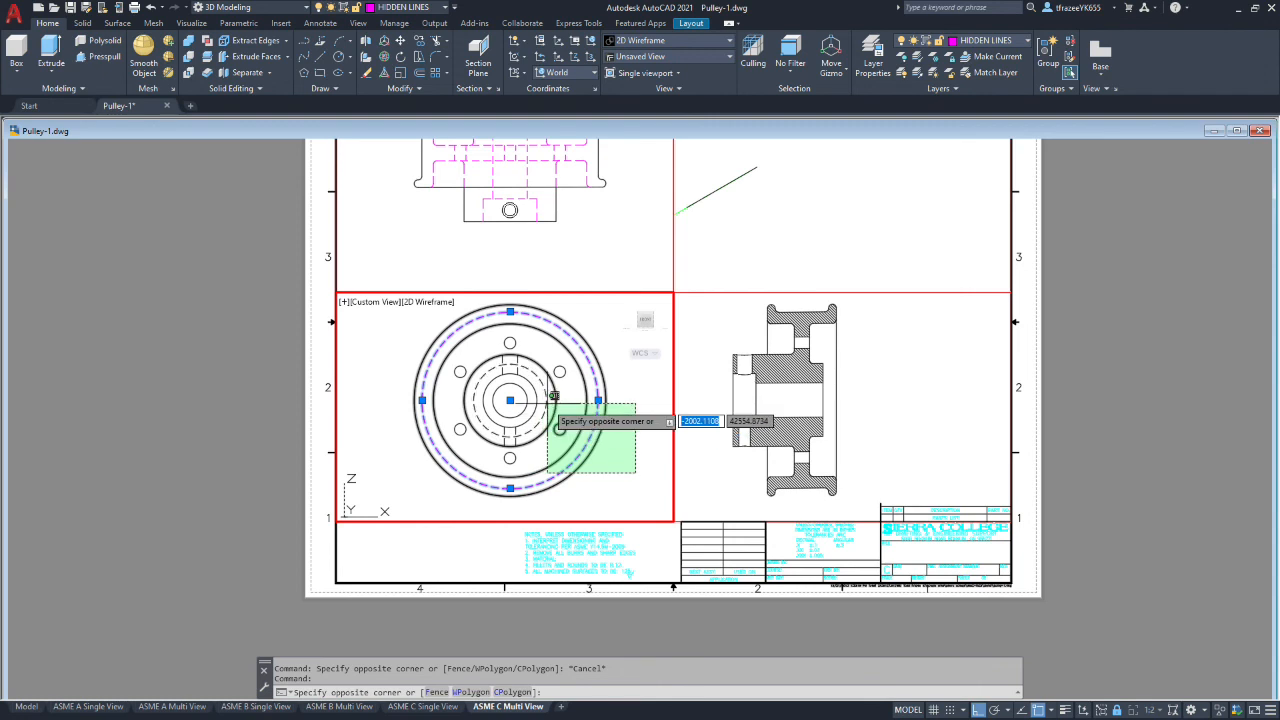
pyautogui.click(518, 365)
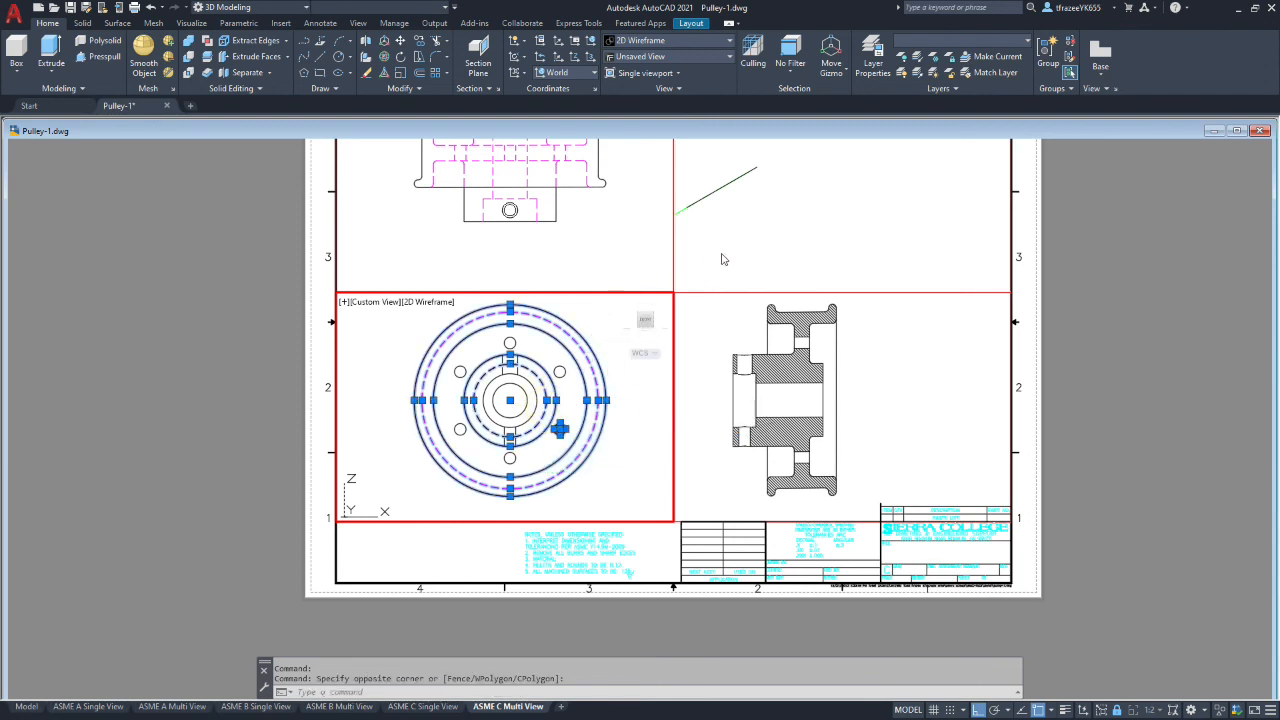
pyautogui.press('Escape')
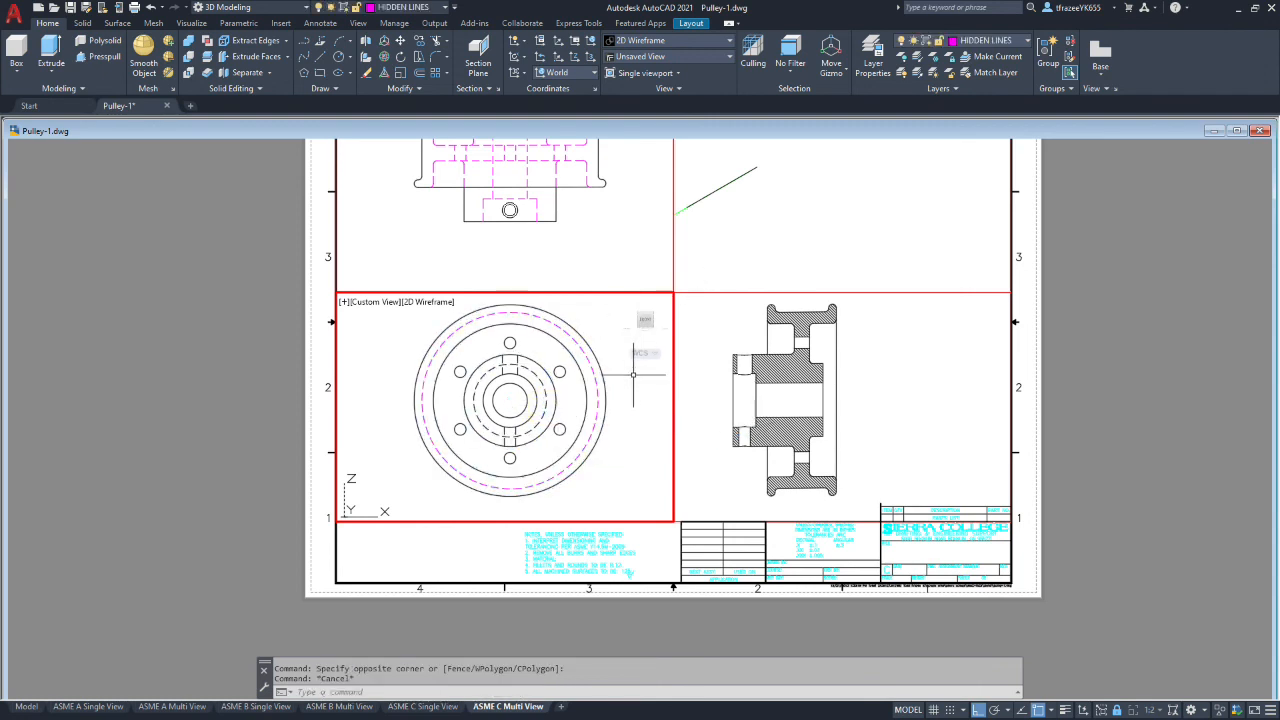
# Step: Assign the dashed circle inside the front view's hub to the HIDDEN LINES layer
pyautogui.click(541, 373)
pyautogui.click(996, 46)
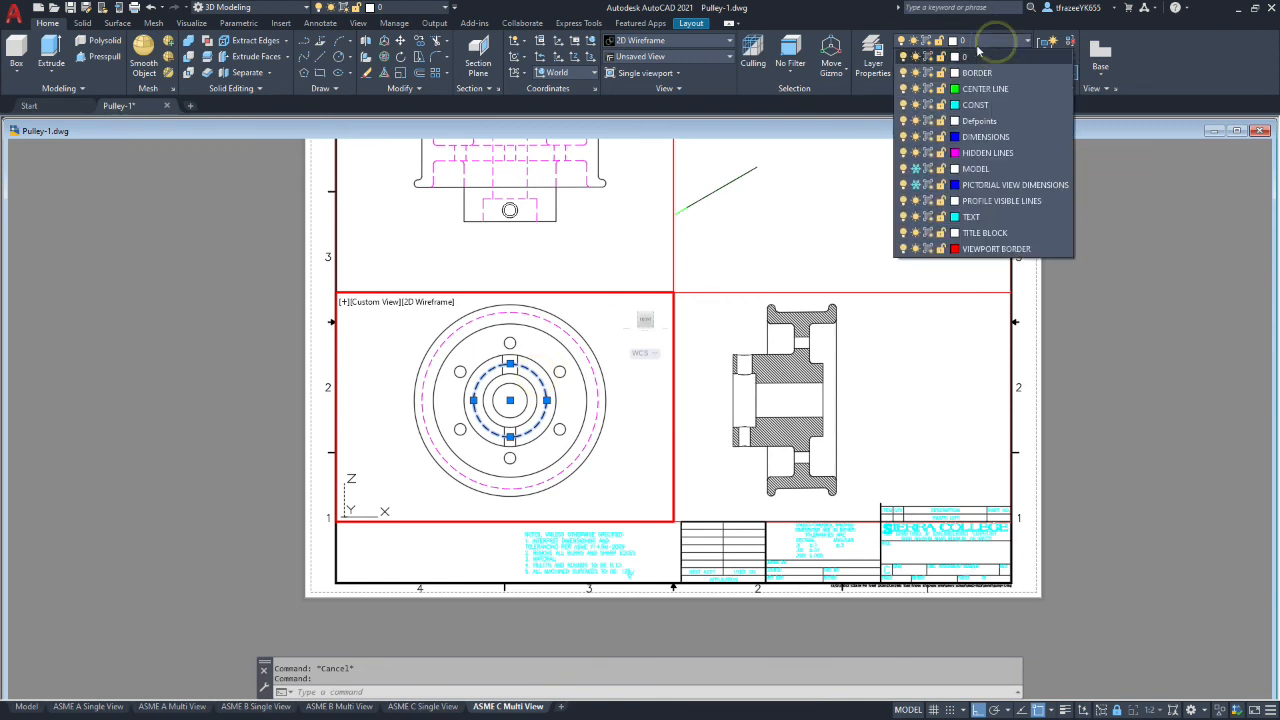
pyautogui.click(987, 155)
pyautogui.press('Escape')
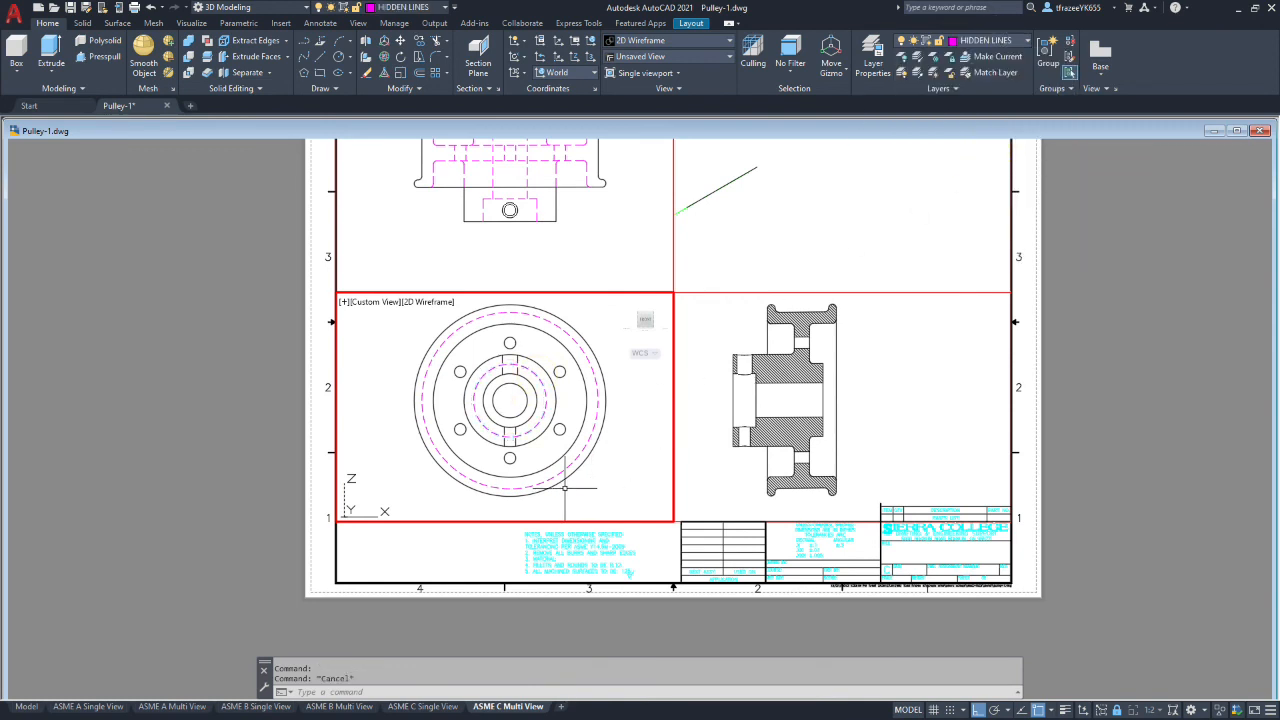
# Step: Select the short dashed vertical lines above and below the bore in the front view's hub and assign them to HIDDEN LINES
pyautogui.scroll(6, 521, 442)
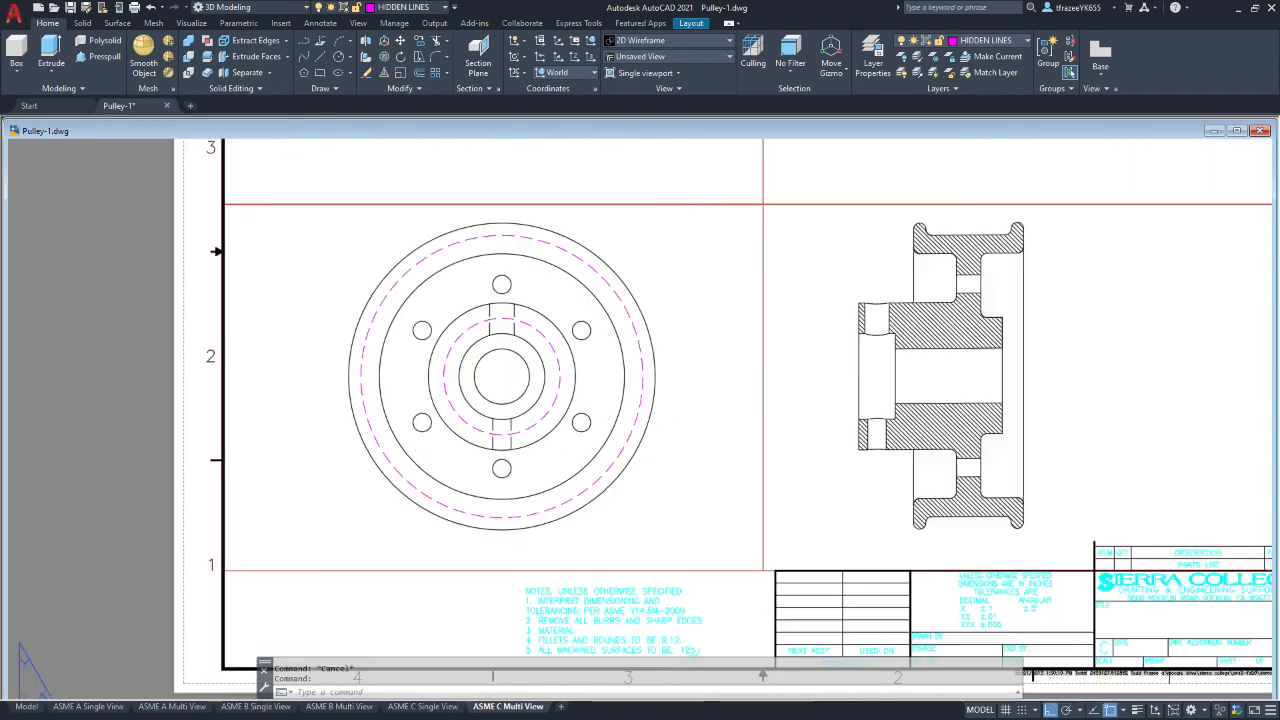
pyautogui.click(517, 446)
pyautogui.click(432, 430)
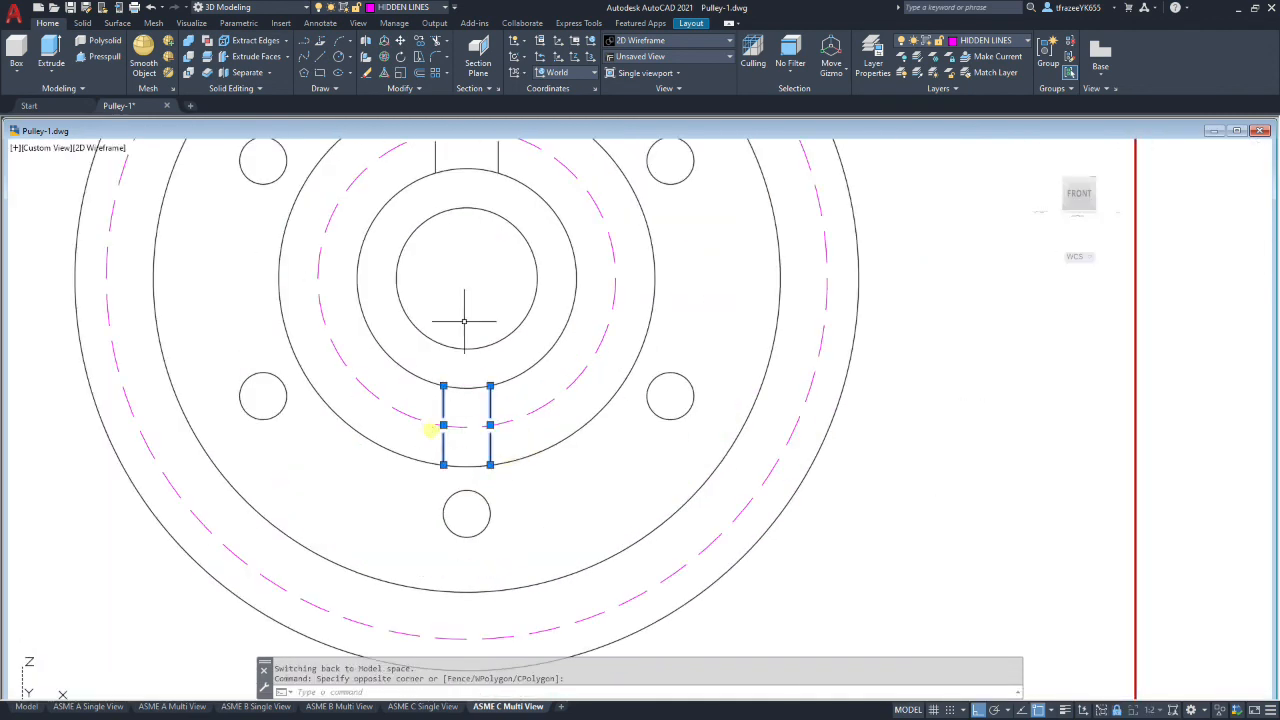
pyautogui.click(518, 160)
pyautogui.click(424, 150)
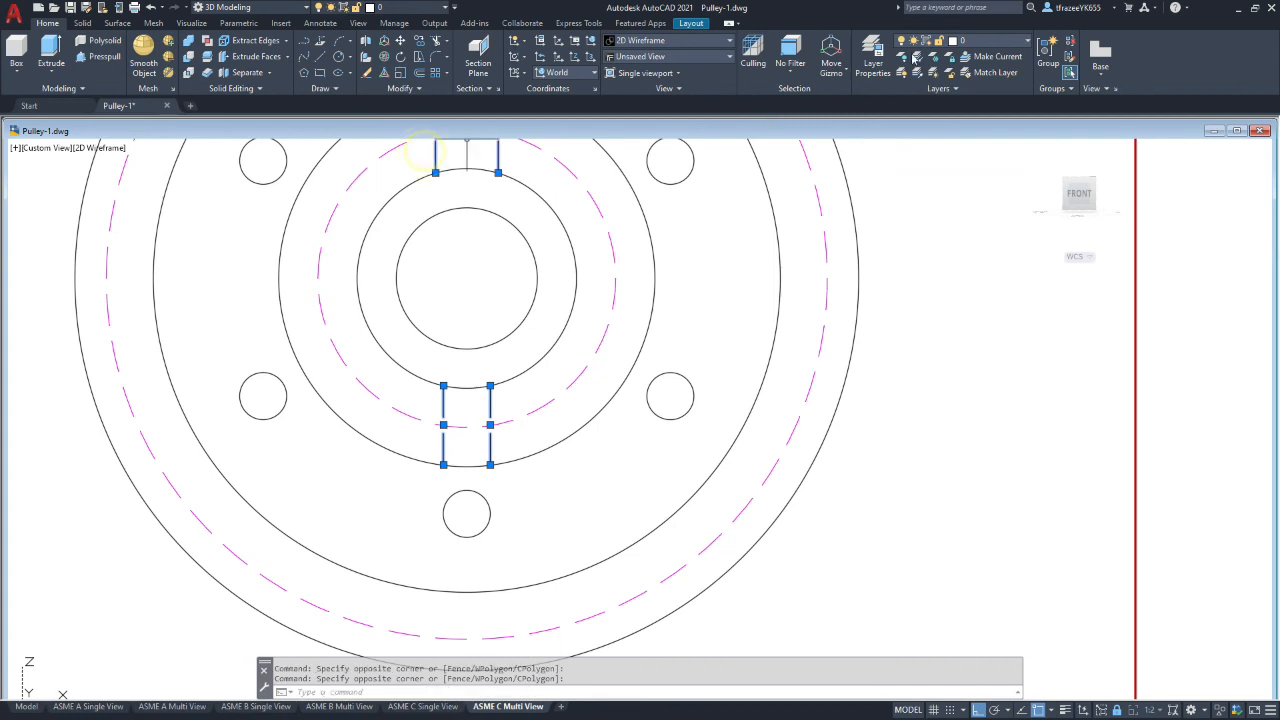
pyautogui.click(1030, 42)
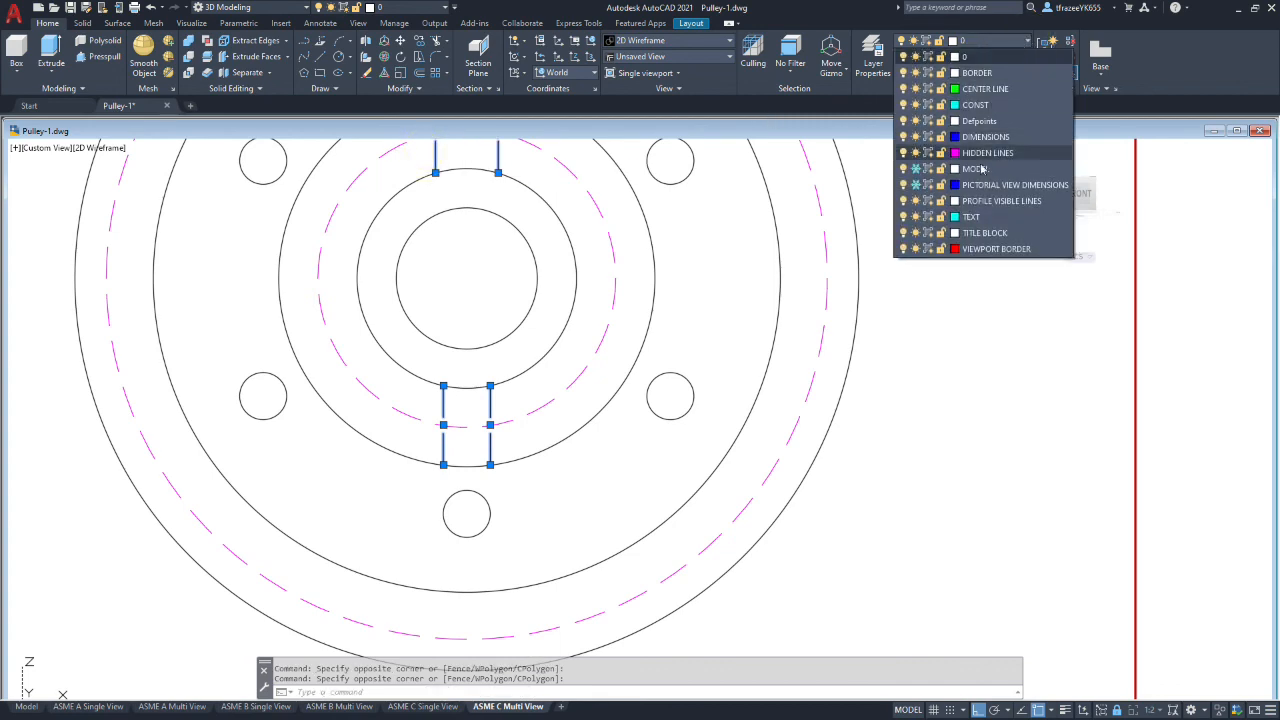
pyautogui.click(975, 150)
pyautogui.press('Escape')
# Step: Assign the front view's outer rim circle, inner rim circle, outer hub circle and all six small web holes to PROFILE VISIBLE LINES
pyautogui.scroll(-5, 551, 314)
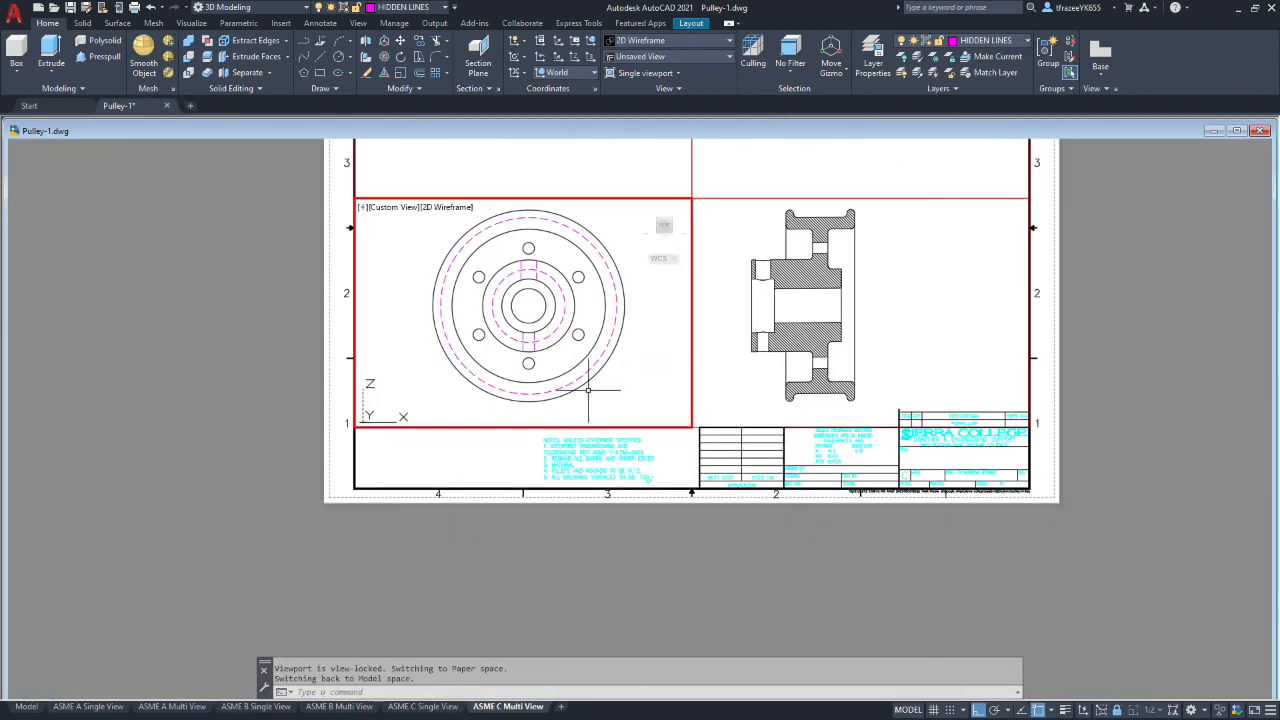
pyautogui.scroll(2, 610, 396)
pyautogui.scroll(-4, 609, 369)
pyautogui.scroll(2, 660, 366)
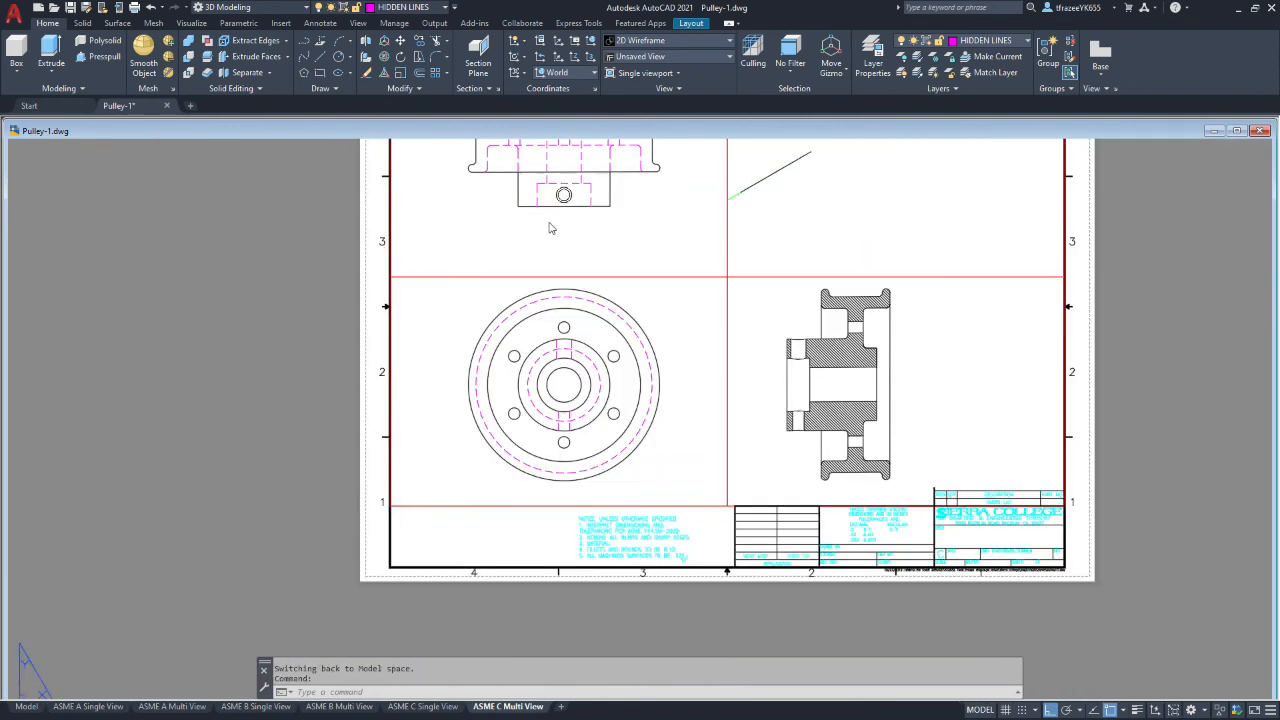
pyautogui.click(660, 366)
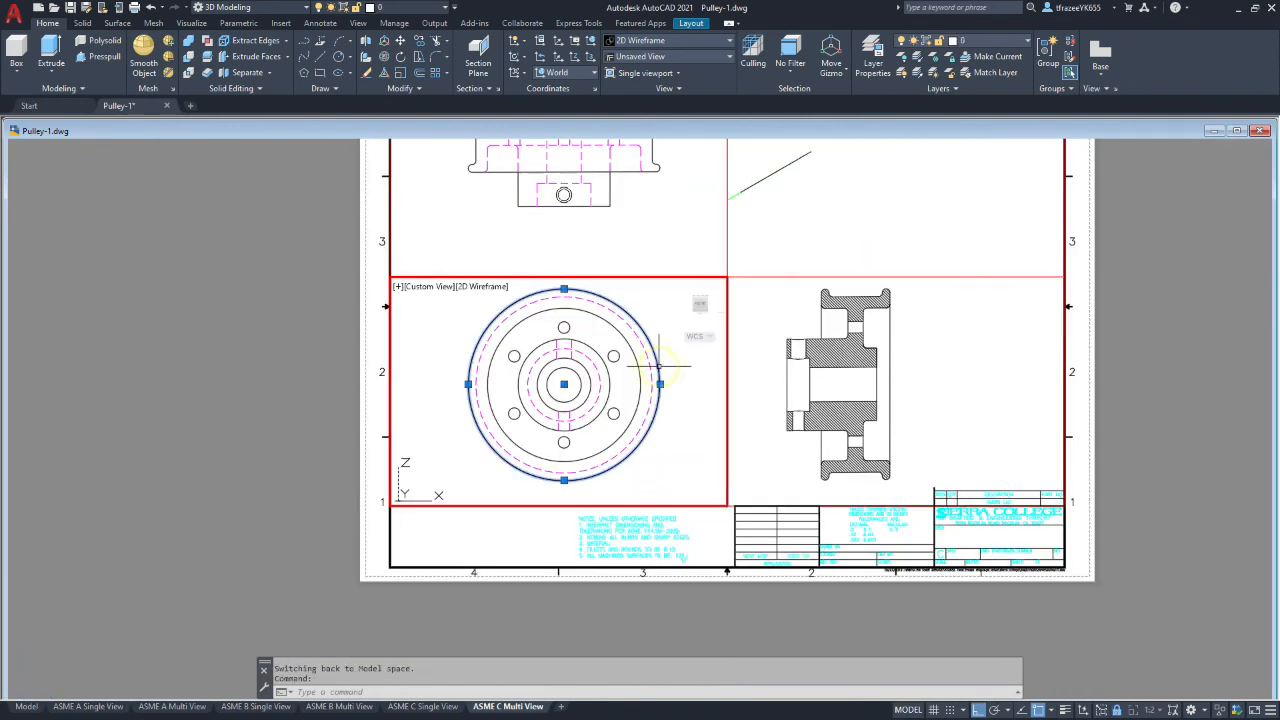
pyautogui.click(640, 372)
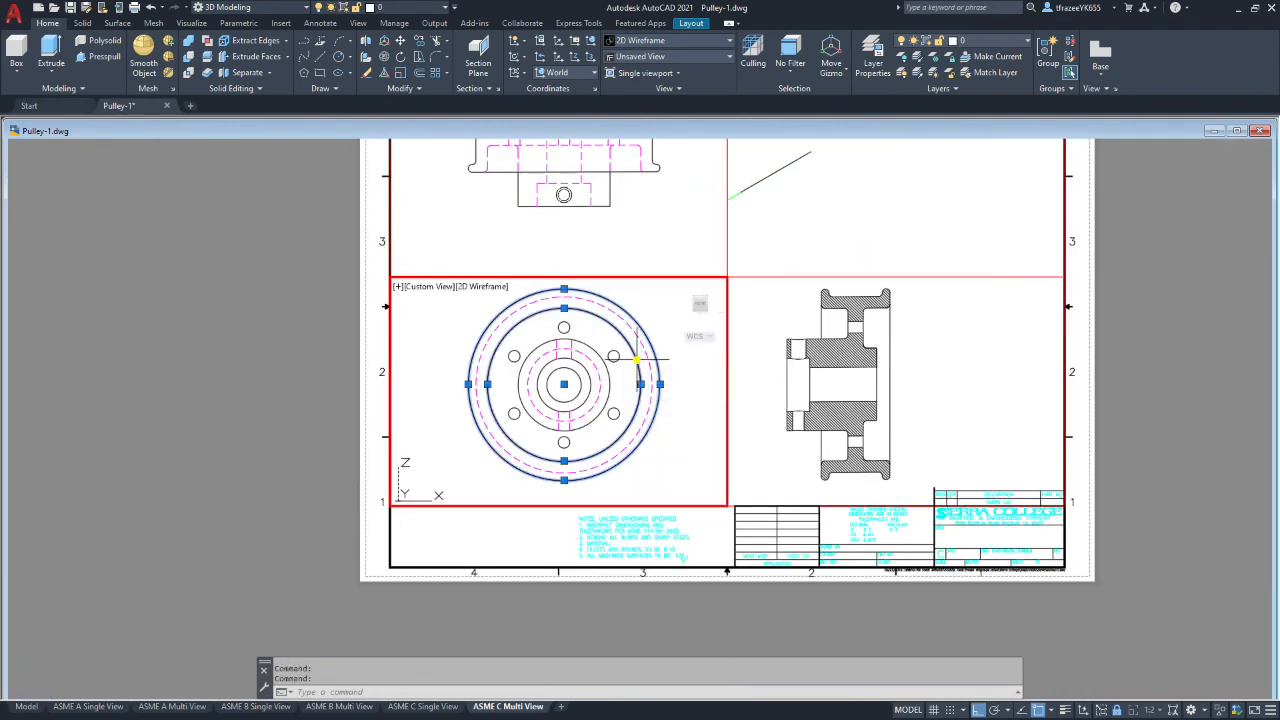
pyautogui.click(609, 370)
pyautogui.click(613, 413)
pyautogui.click(613, 350)
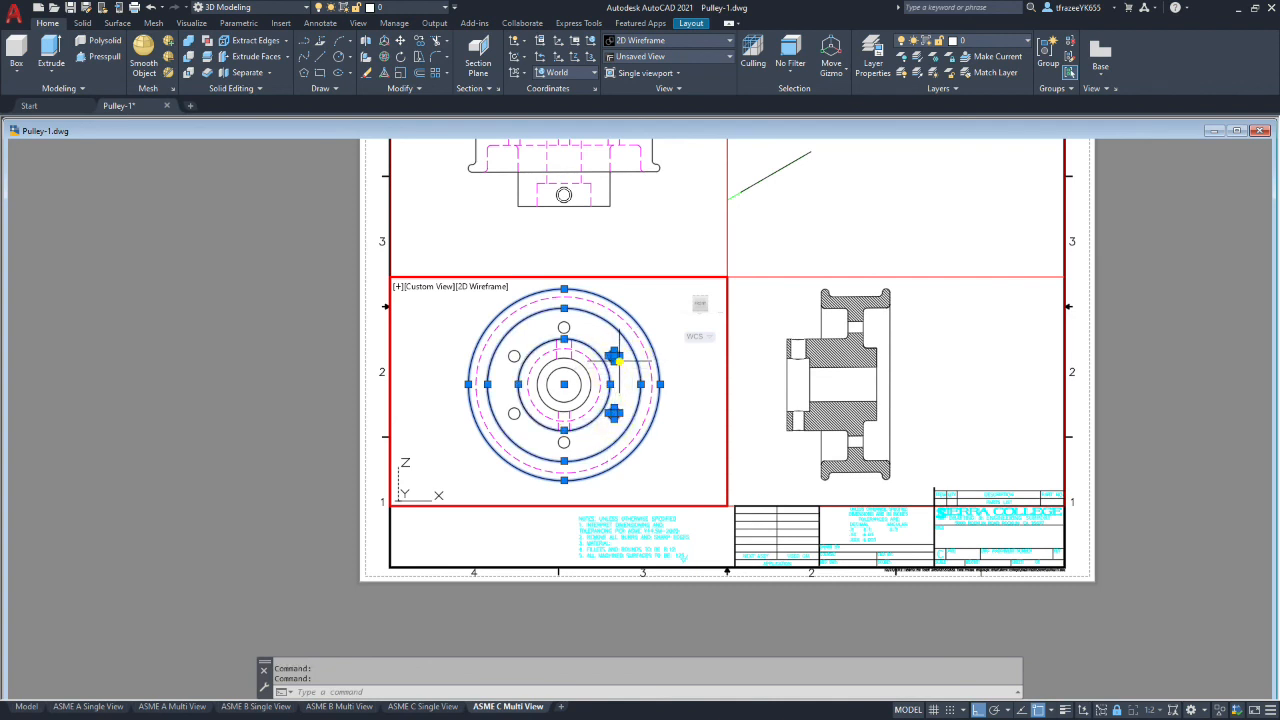
pyautogui.click(564, 327)
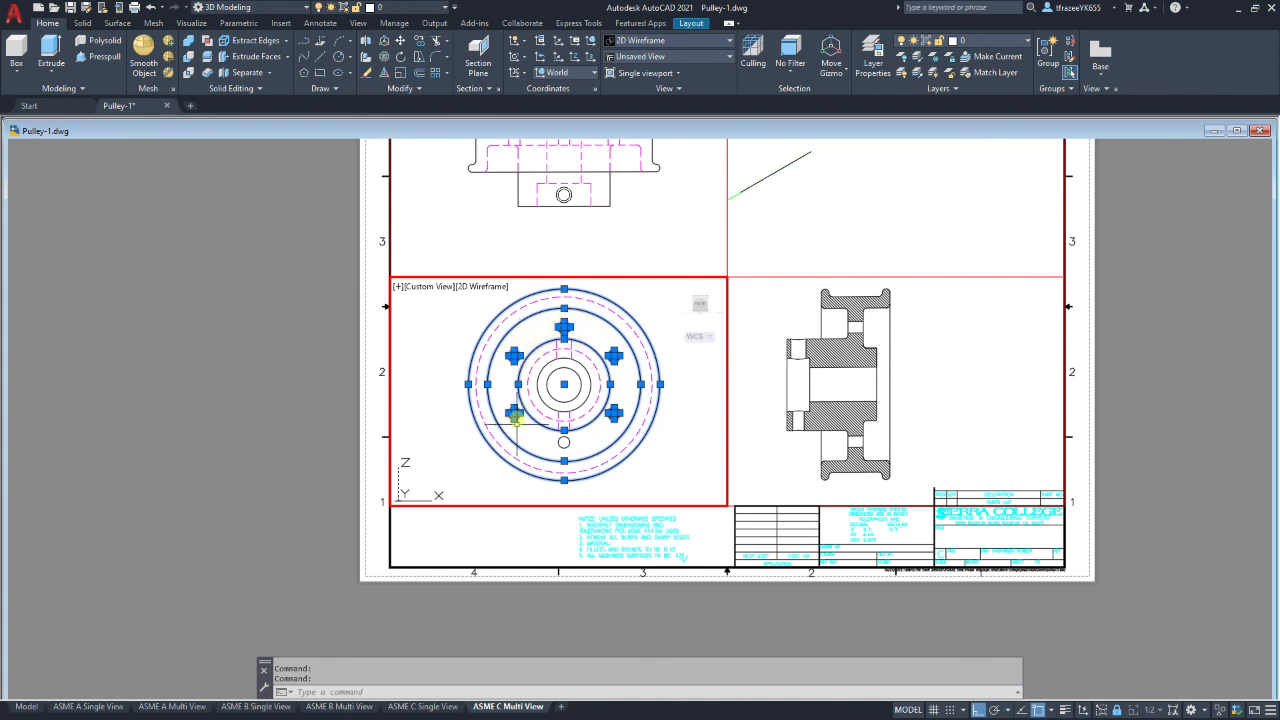
pyautogui.click(564, 436)
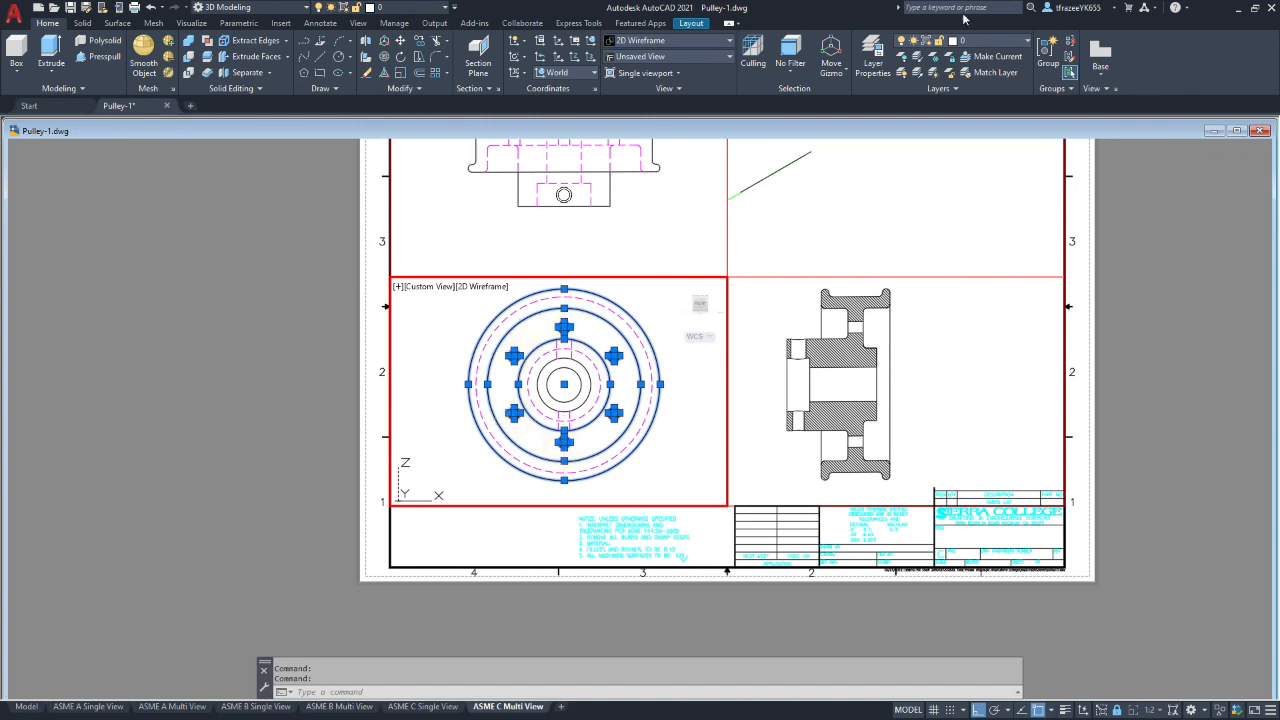
pyautogui.click(1028, 42)
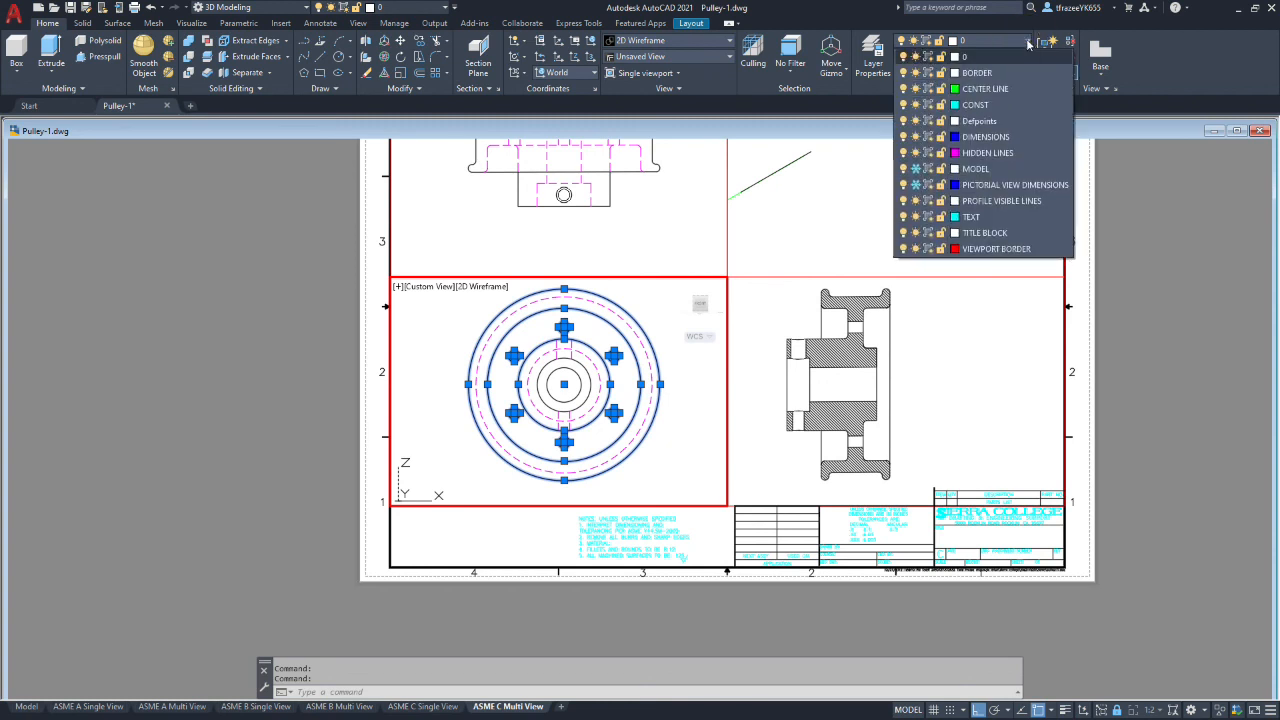
pyautogui.click(1000, 200)
pyautogui.press('Escape')
pyautogui.press('Escape')
# Step: Activate the section view's viewport and undo the accidental zoom made inside it
pyautogui.click(909, 369)
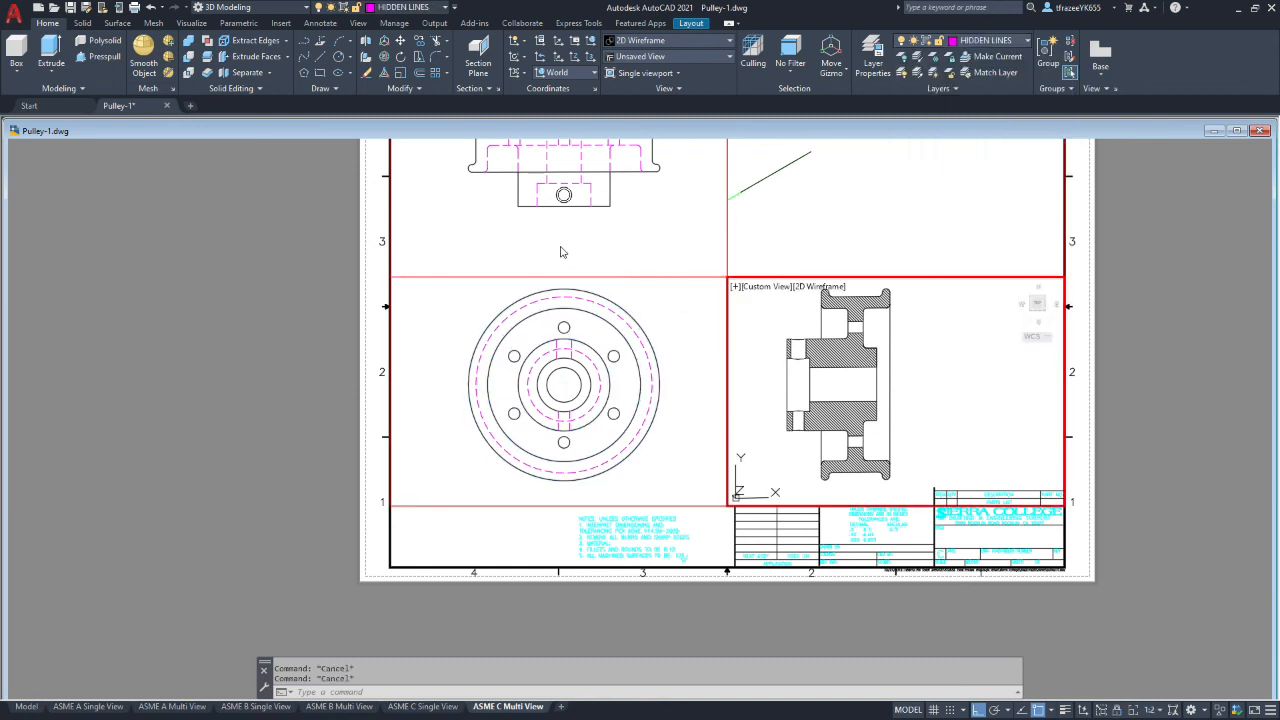
pyautogui.scroll(2, 563, 255)
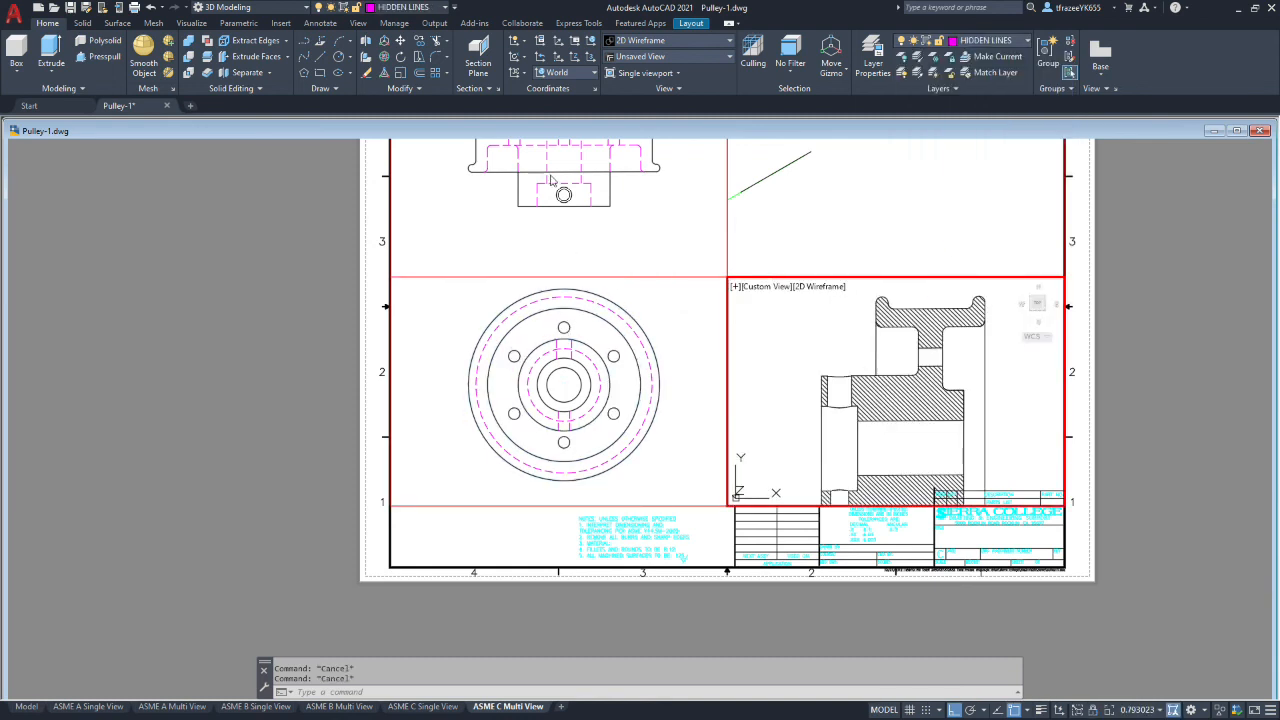
pyautogui.click(151, 7)
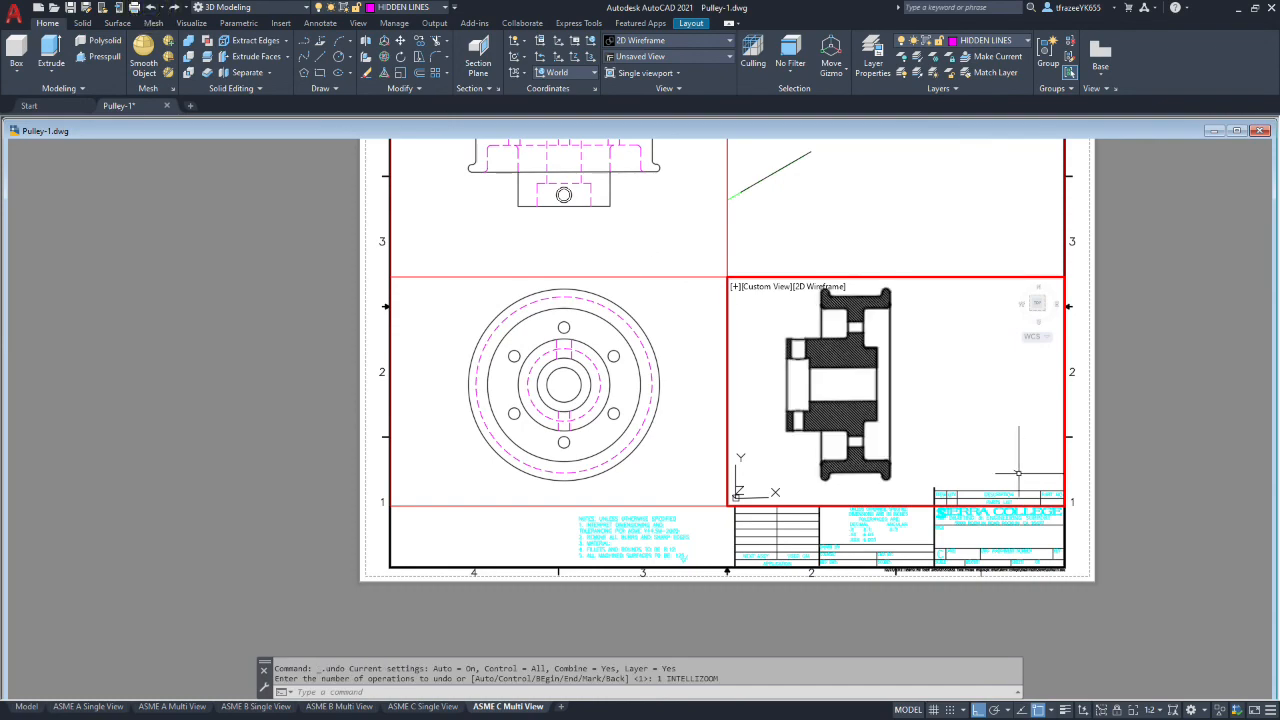